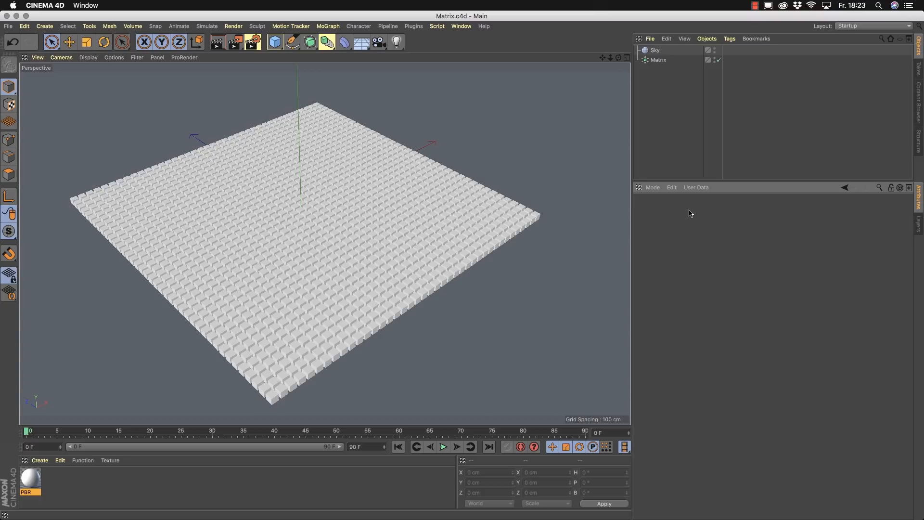
# - Add a Plain effector to the Matrix object and show its effector settings
pyautogui.click(660, 61)
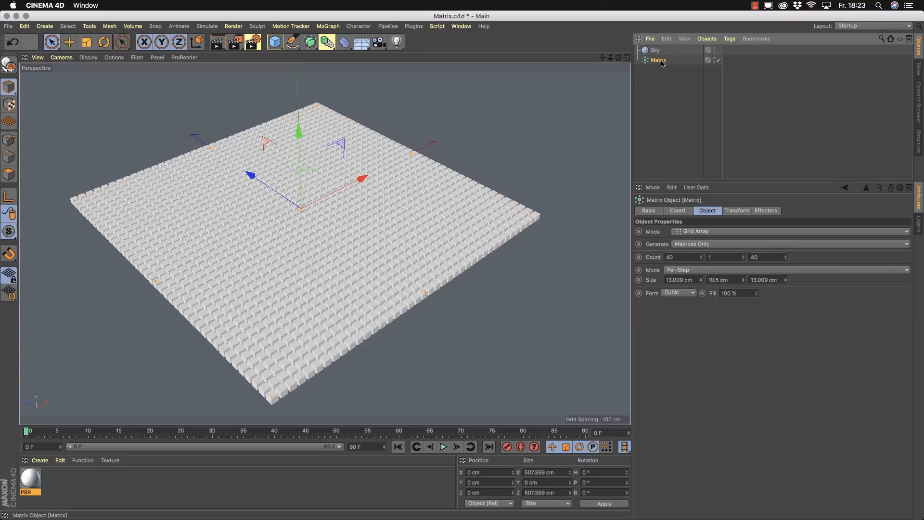
pyautogui.click(328, 26)
pyautogui.moveTo(358, 41)
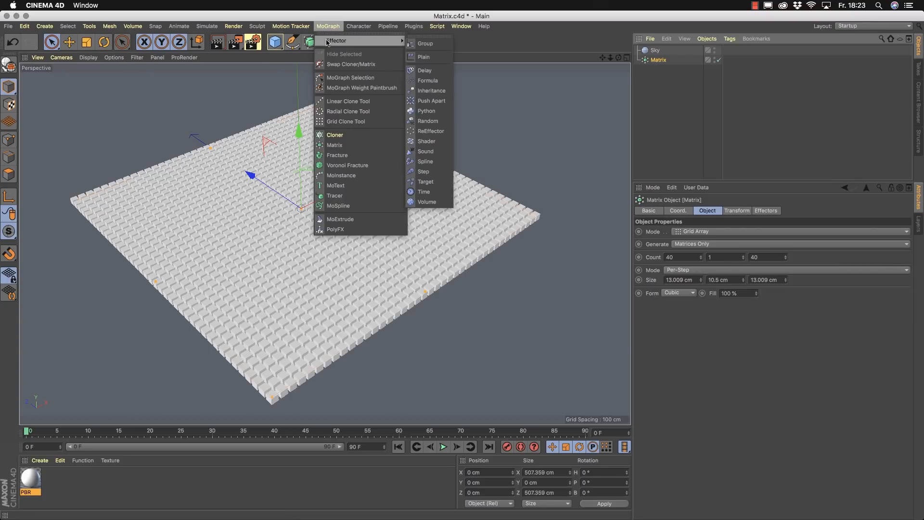
pyautogui.click(434, 58)
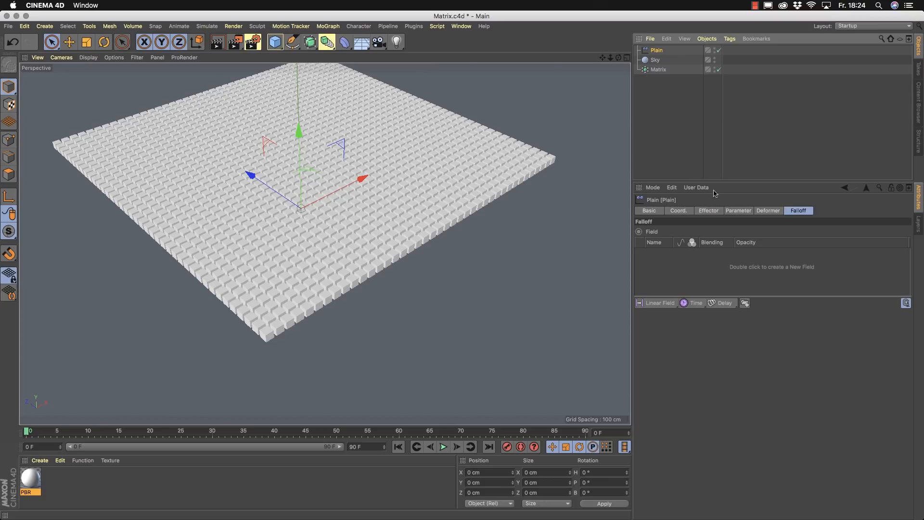
pyautogui.click(709, 212)
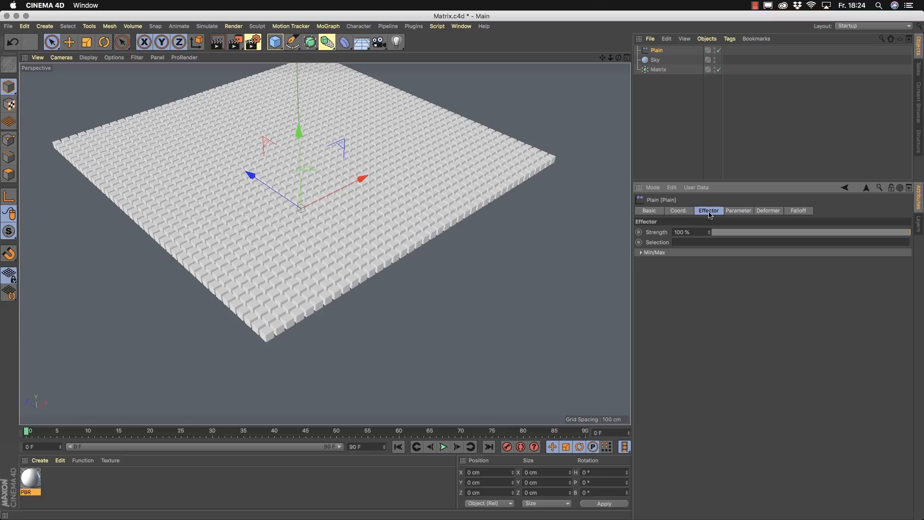
pyautogui.keyDown('alt'); pyautogui.moveTo(430, 207); pyautogui.dragTo(434, 244, button='middle'); pyautogui.keyUp('alt')
pyautogui.keyDown('alt'); pyautogui.moveTo(434, 244); pyautogui.dragTo(415, 222); pyautogui.keyUp('alt')
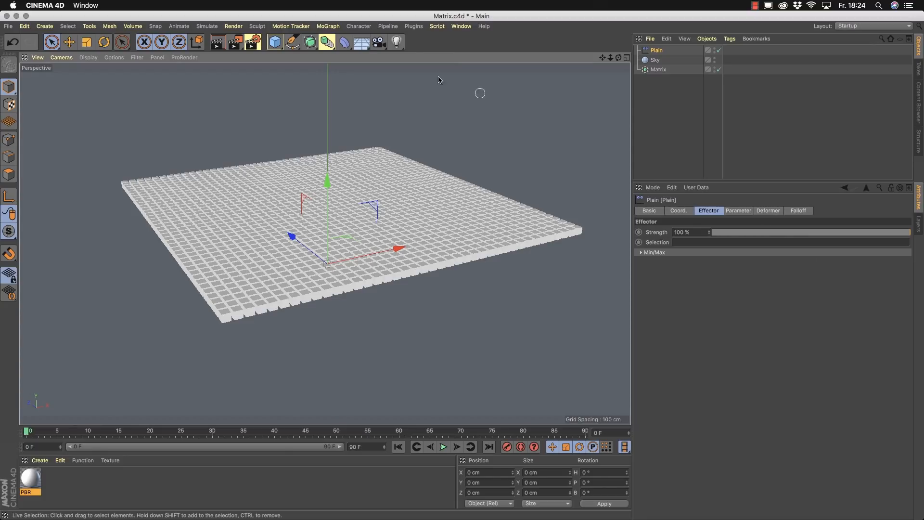
# - Add a Random effector and a Sound effector to the scene
pyautogui.click(328, 26)
pyautogui.moveTo(339, 41)
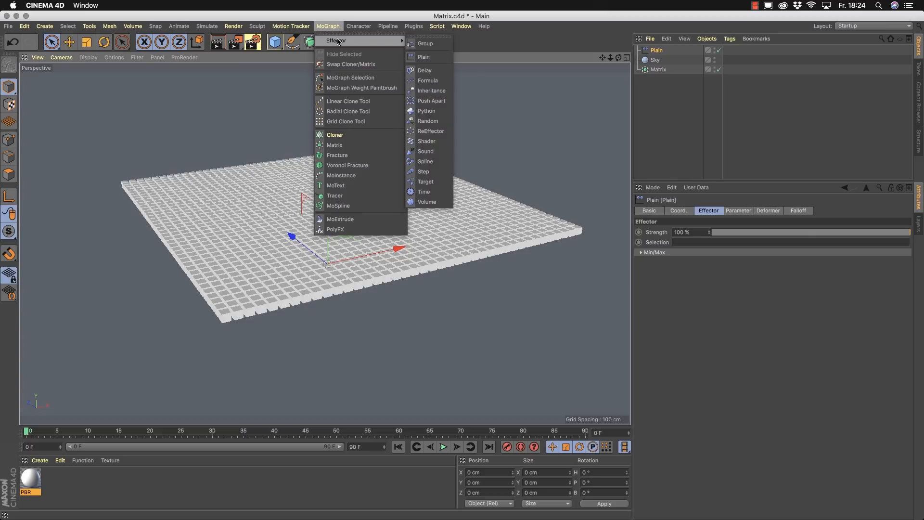
pyautogui.click(428, 121)
pyautogui.click(328, 26)
pyautogui.moveTo(339, 42)
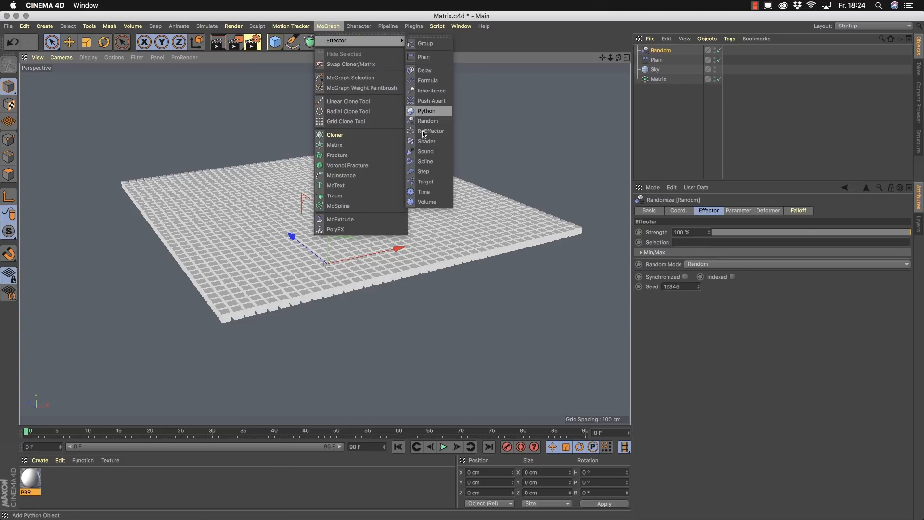
pyautogui.click(425, 151)
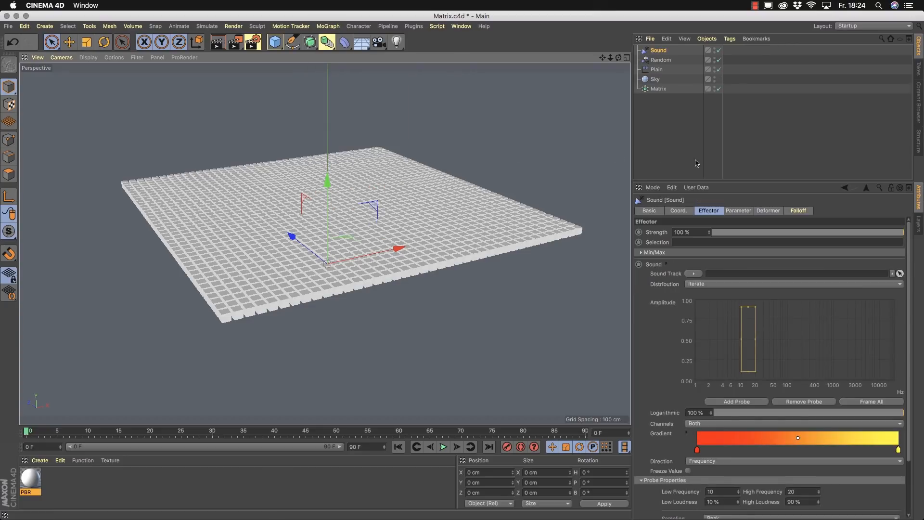
# - Set the Random effector's random mode to Turbulence
pyautogui.click(661, 60)
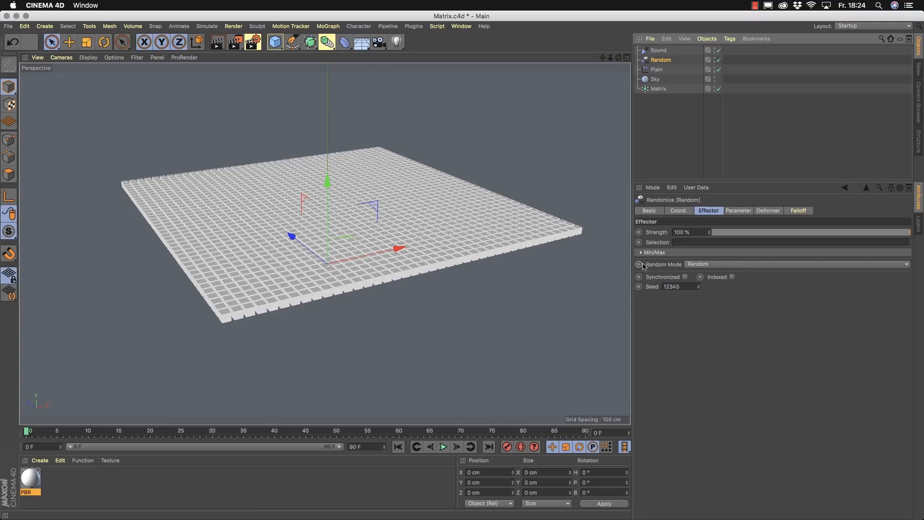
pyautogui.click(734, 264)
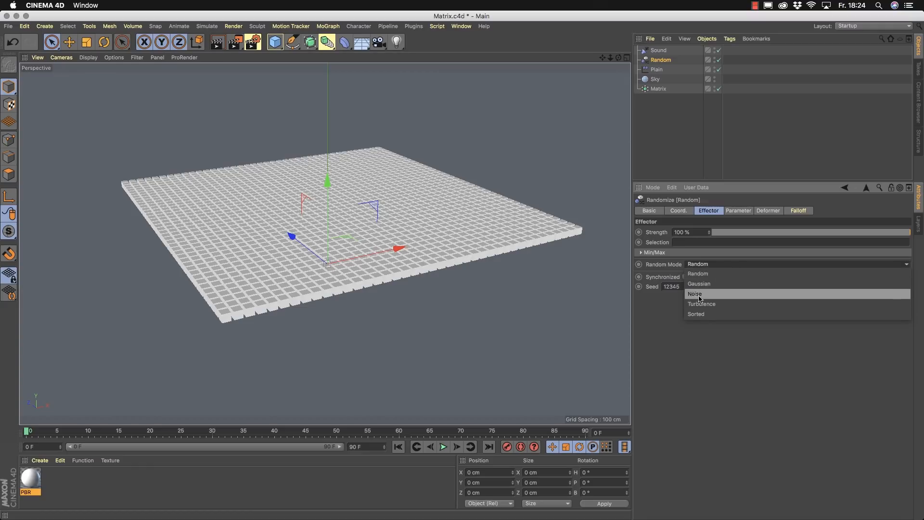
pyautogui.click(721, 305)
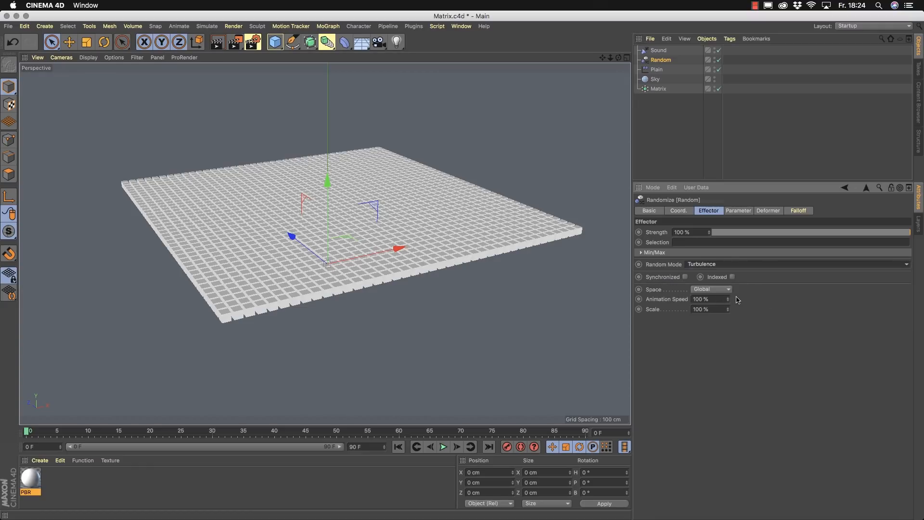
# - Delete the Random and Sound effectors, keeping only the Plain effector
pyautogui.click(657, 51)
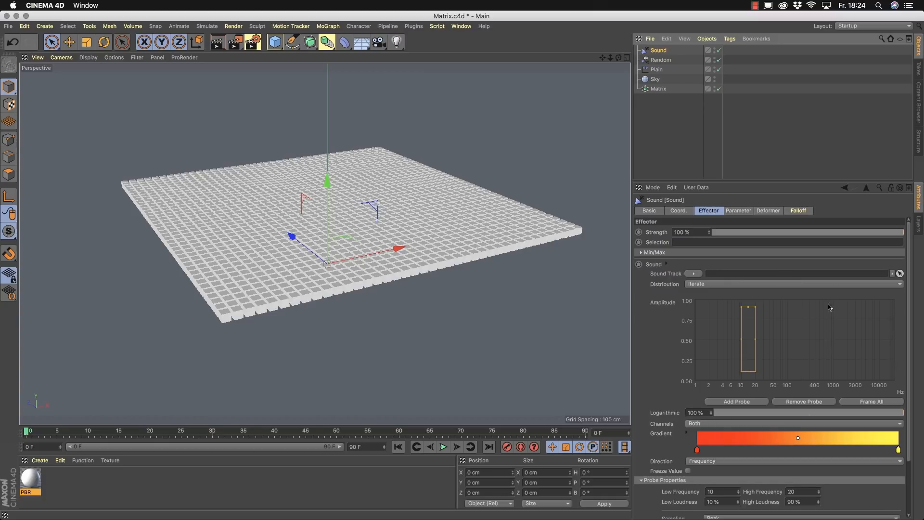
pyautogui.keyDown('shift'); pyautogui.click(660, 60); pyautogui.keyUp('shift')
pyautogui.press('Delete')
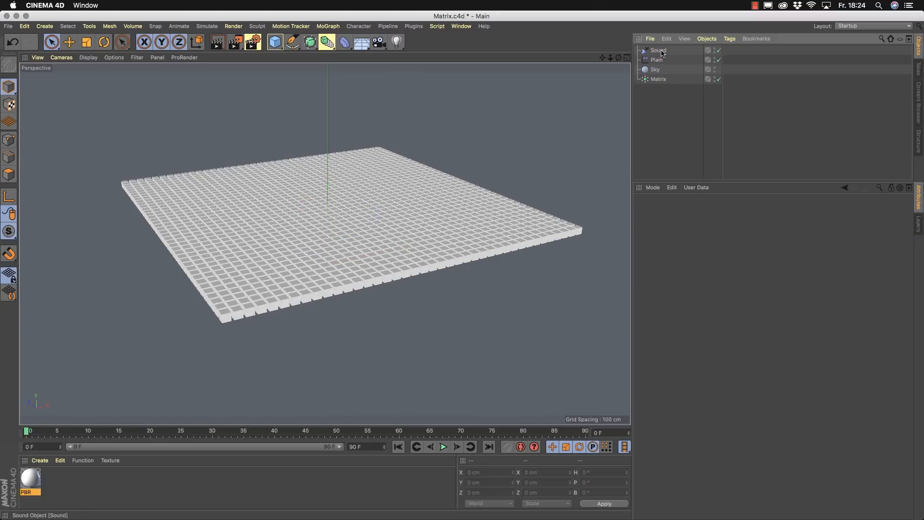
pyautogui.click(657, 50)
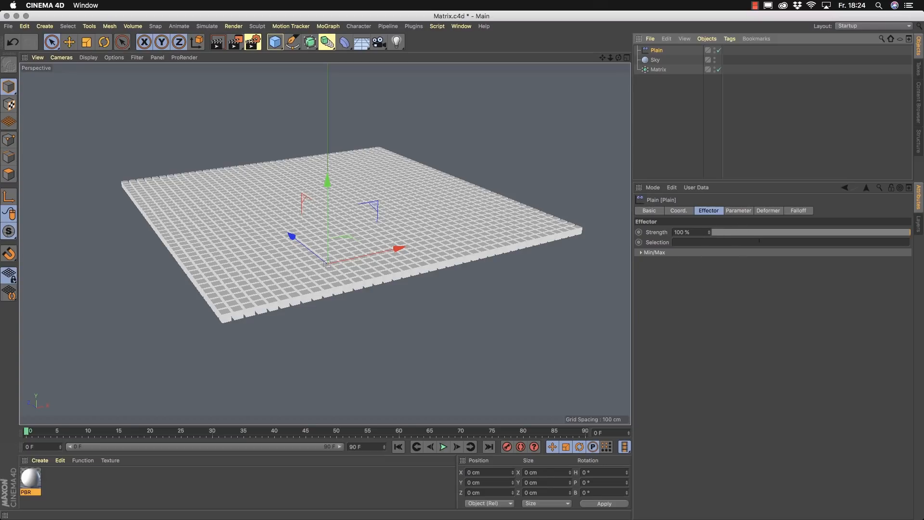
# - Set the Plain effector's Y position parameter to 150 cm
pyautogui.click(745, 213)
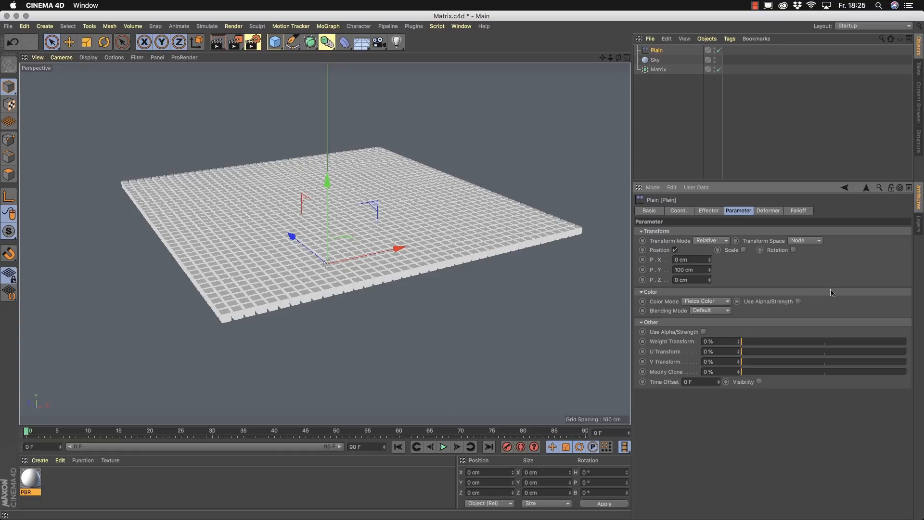
pyautogui.keyDown('alt'); pyautogui.moveTo(419, 250); pyautogui.dragTo(427, 212); pyautogui.keyUp('alt')
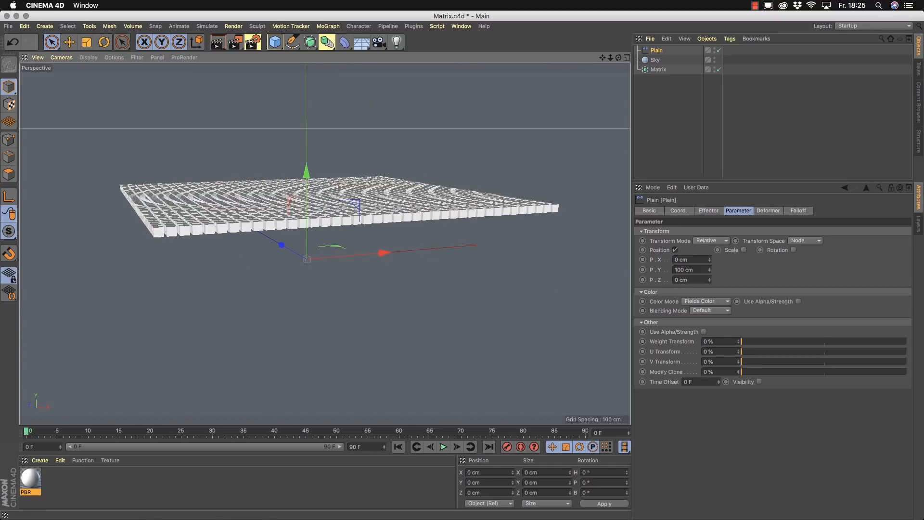
pyautogui.click(684, 270)
pyautogui.write('150')
pyautogui.press('Return')
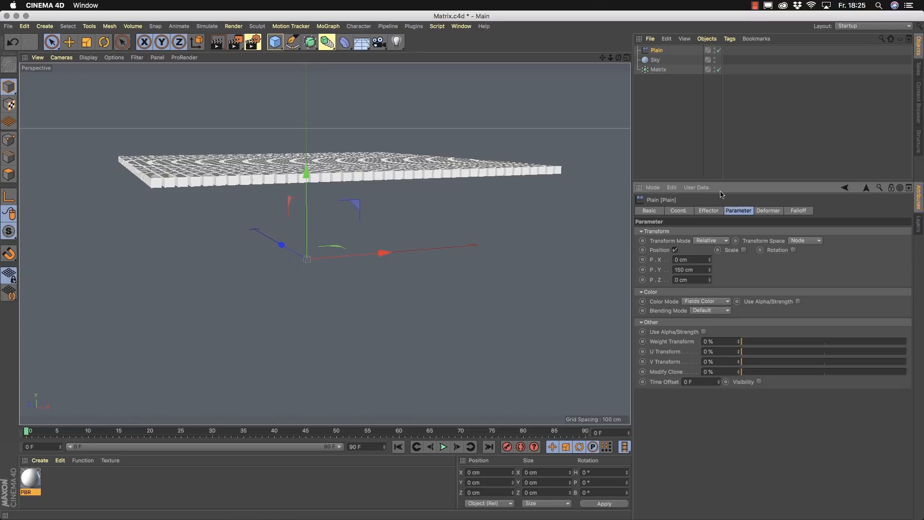
# - Add a Linear Field to the Plain effector's falloff, resized to a length of about 86 cm and moved to about X -14 cm
pyautogui.click(807, 211)
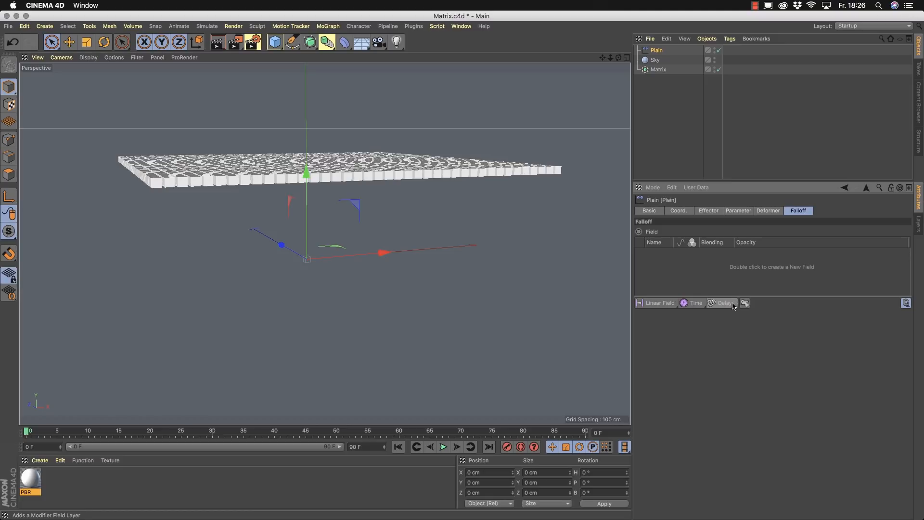
pyautogui.doubleClick(747, 271)
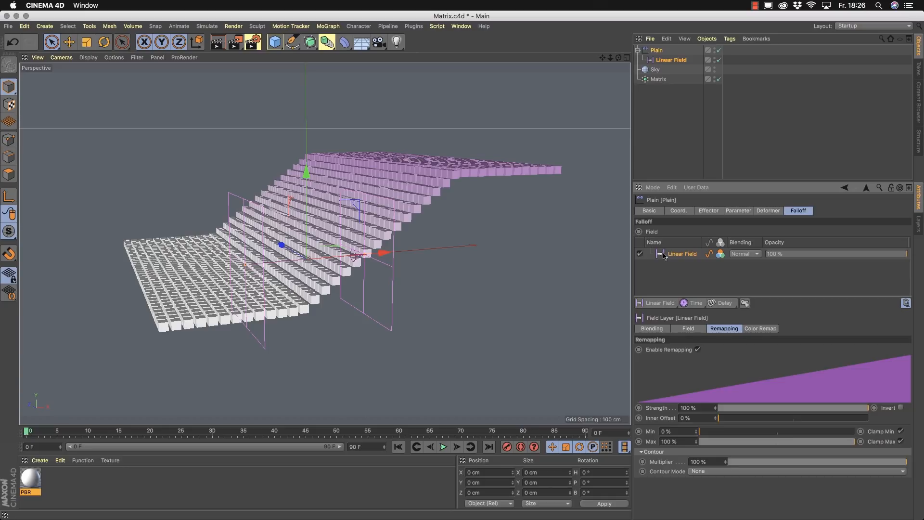
pyautogui.moveTo(327, 196)
pyautogui.keyDown('alt'); pyautogui.mouseDown()
pyautogui.moveTo(308, 233)
pyautogui.moveTo(258, 186)
pyautogui.moveTo(320, 208)
pyautogui.moveTo(315, 178)
pyautogui.moveTo(414, 237)
pyautogui.moveTo(356, 225)
pyautogui.moveTo(399, 225)
pyautogui.moveTo(328, 225)
pyautogui.mouseUp(); pyautogui.keyUp('alt')
pyautogui.keyDown('alt'); pyautogui.moveTo(323, 225); pyautogui.dragTo(378, 275); pyautogui.keyUp('alt')
pyautogui.moveTo(362, 202); pyautogui.dragTo(357, 208)
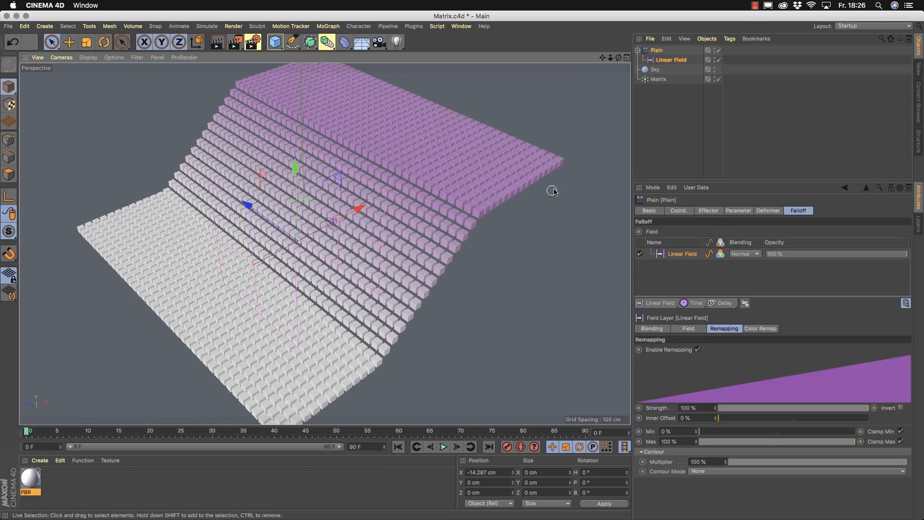
# - Take the Linear Field out of the Plain effector's hierarchy and place it below the Matrix object, checking the falloff list
pyautogui.click(657, 51)
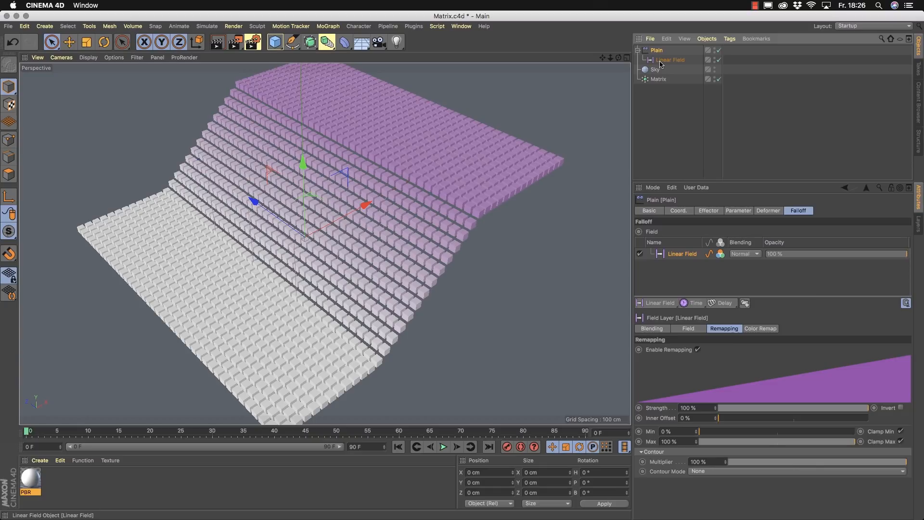
pyautogui.click(662, 60)
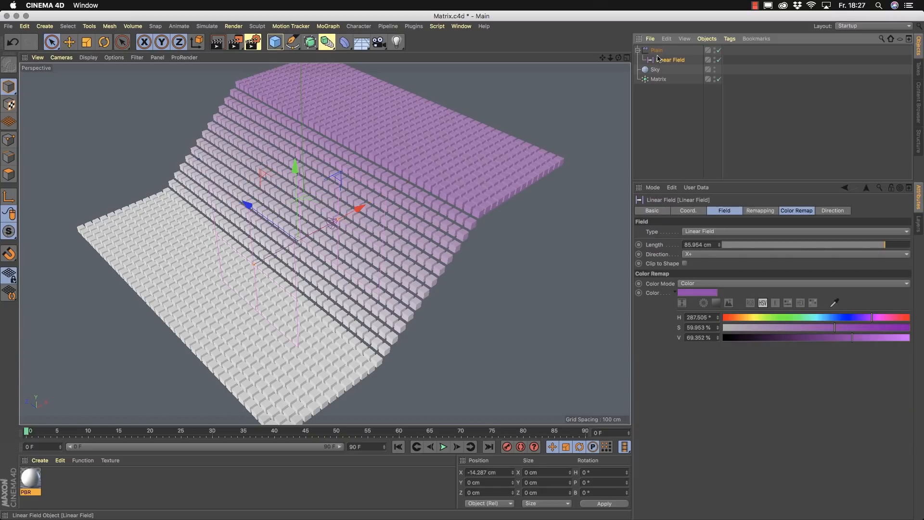
pyautogui.moveTo(651, 62); pyautogui.dragTo(657, 97)
pyautogui.click(668, 86)
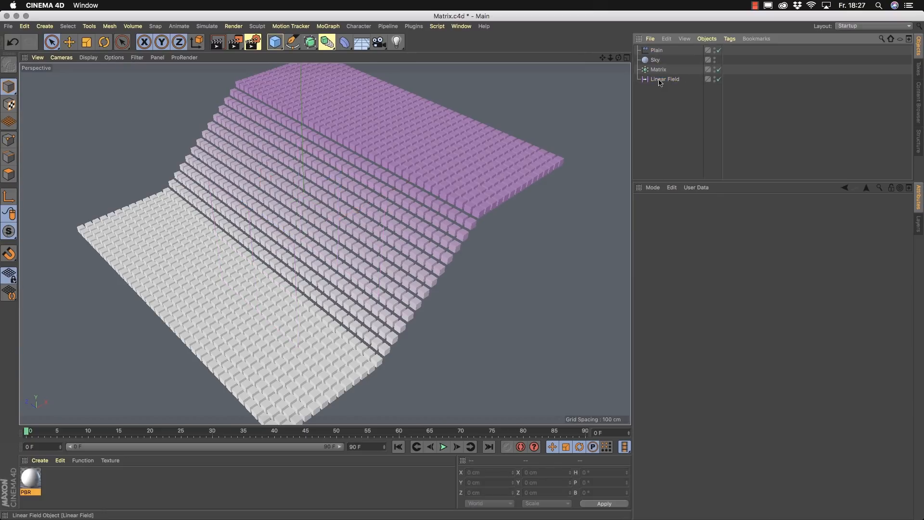
pyautogui.click(659, 51)
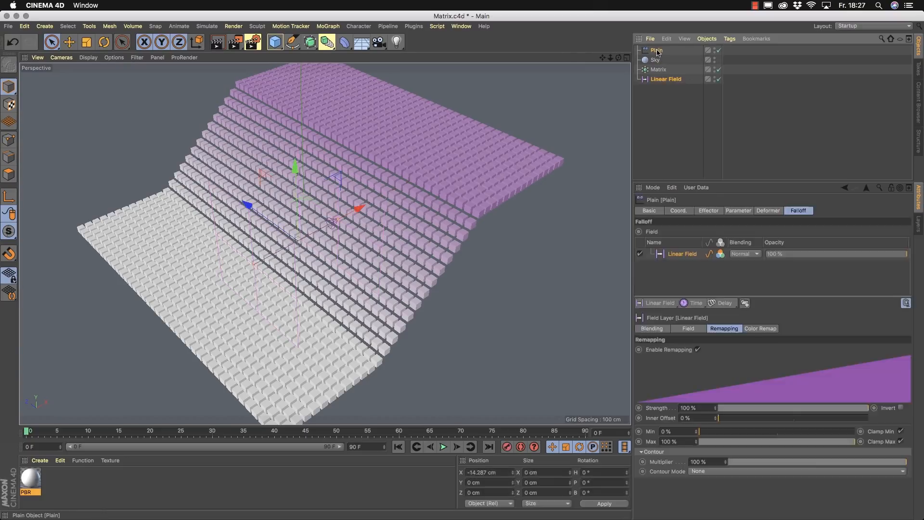
# - Slide the Linear Field back and forth along its X axis, leaving it at about X -19 cm
pyautogui.click(672, 79)
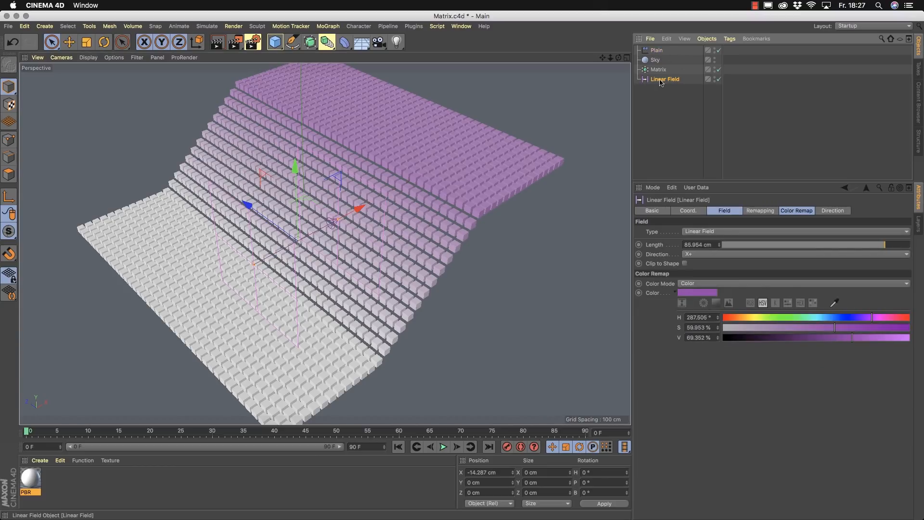
pyautogui.moveTo(365, 212); pyautogui.dragTo(228, 238)
pyautogui.moveTo(209, 235); pyautogui.dragTo(354, 192)
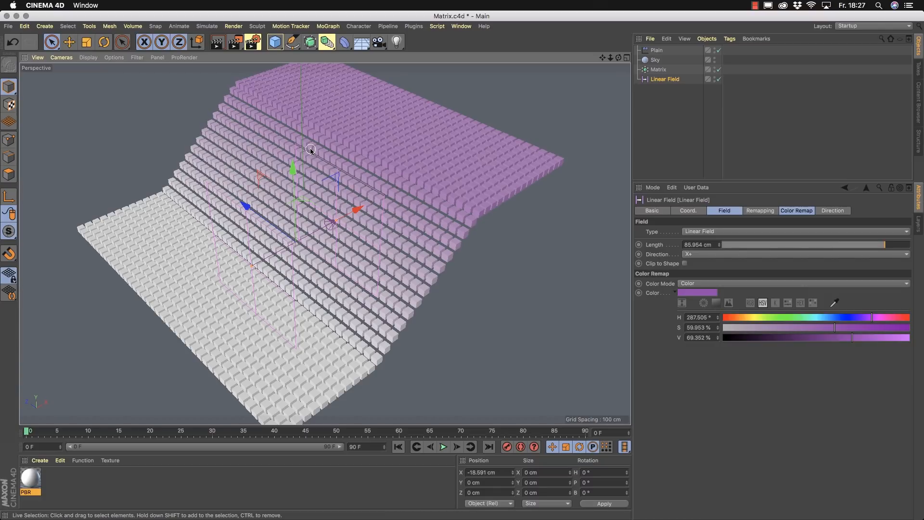
# - Create a second, standalone Linear Field below the Matrix object and delete the original Linear Field
pyautogui.click(44, 27)
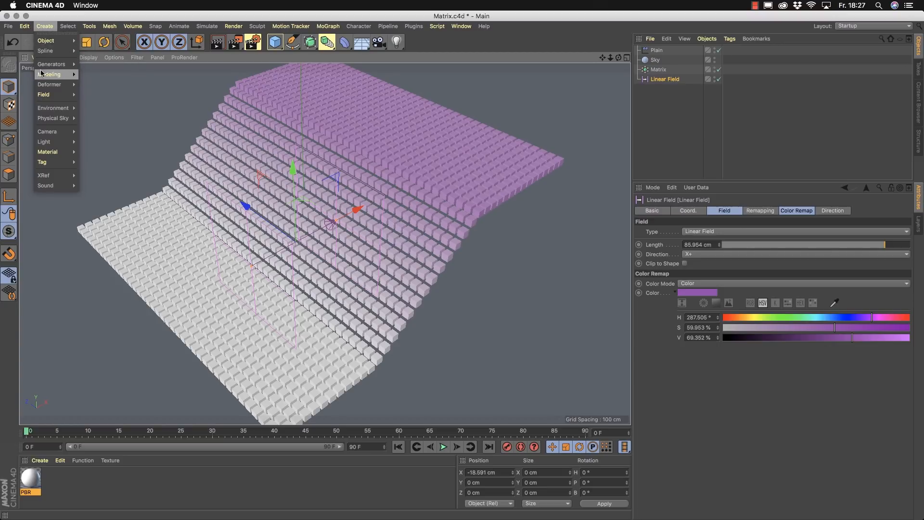
pyautogui.moveTo(44, 97)
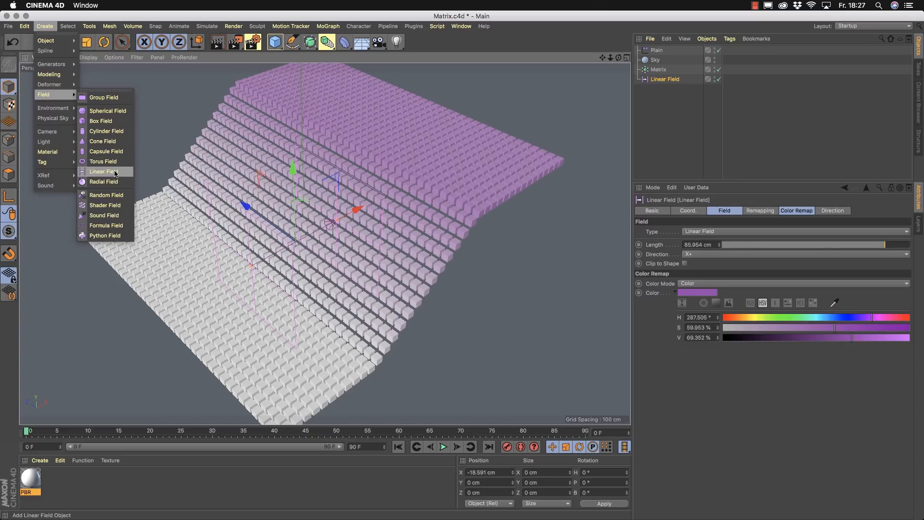
pyautogui.click(116, 174)
pyautogui.moveTo(659, 51); pyautogui.dragTo(652, 86)
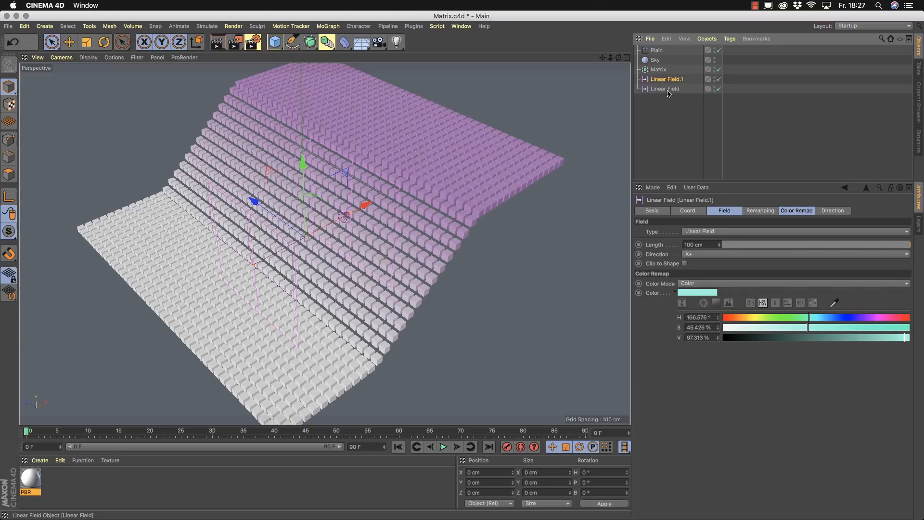
pyautogui.click(666, 89)
pyautogui.press('Delete')
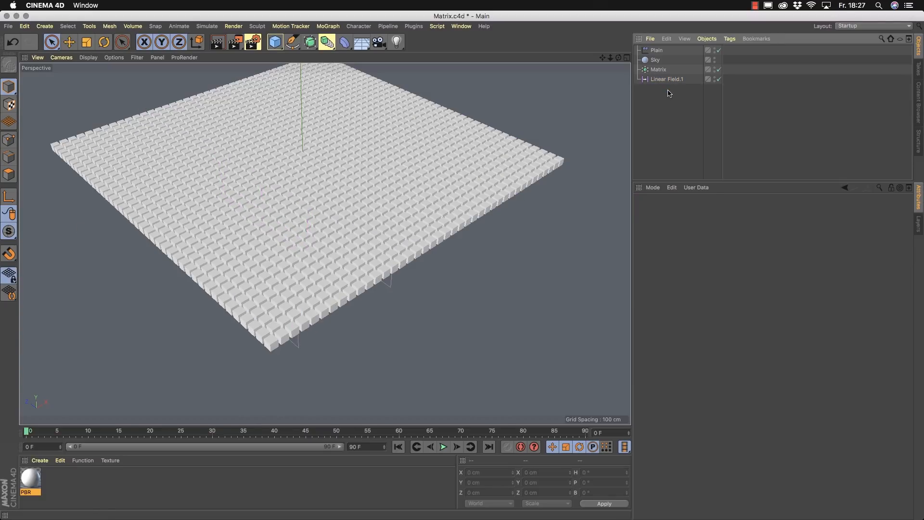
# - Assign the standalone Linear Field.1 to the Plain effector's falloff, keeping it outside the effector's hierarchy
pyautogui.moveTo(648, 79); pyautogui.dragTo(659, 51)
pyautogui.keyDown('alt'); pyautogui.moveTo(354, 149); pyautogui.dragTo(392, 192); pyautogui.keyUp('alt')
pyautogui.moveTo(668, 60); pyautogui.dragTo(666, 111)
pyautogui.click(655, 51)
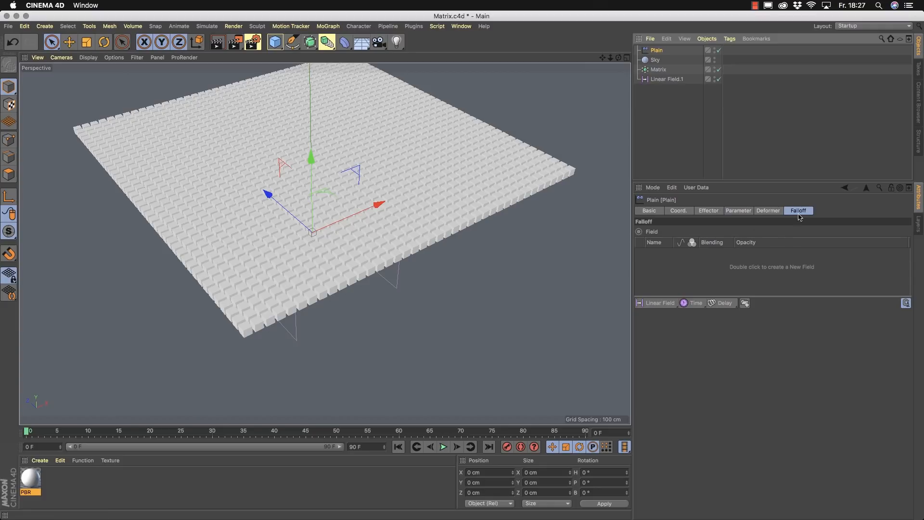
pyautogui.moveTo(666, 80); pyautogui.dragTo(706, 269)
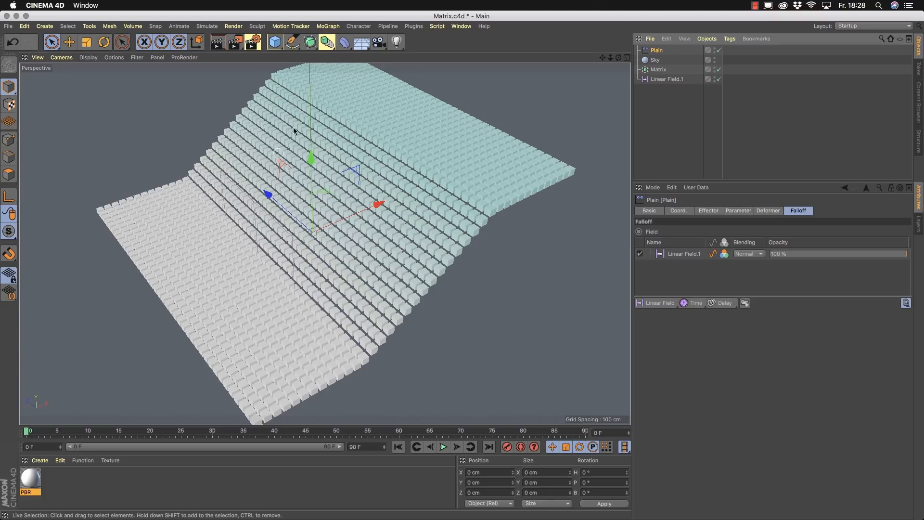
pyautogui.keyDown('alt'); pyautogui.moveTo(371, 212); pyautogui.dragTo(357, 198); pyautogui.keyUp('alt')
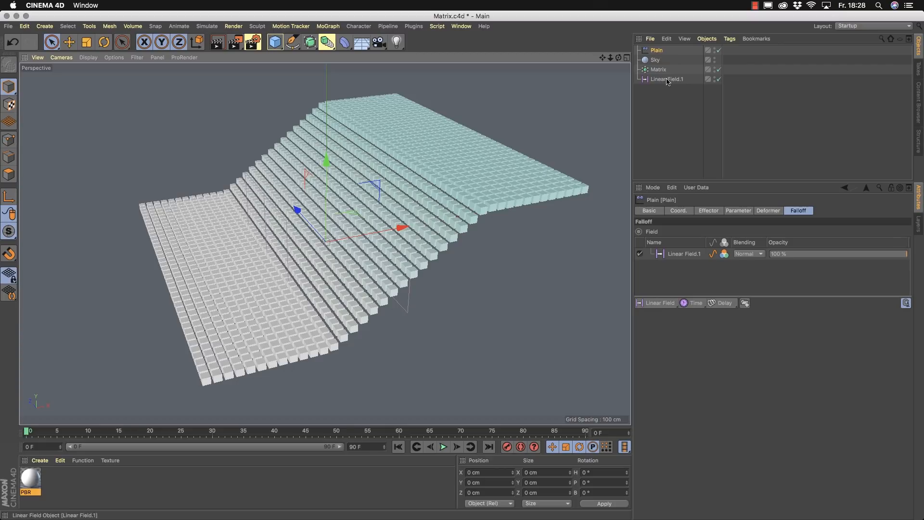
# - Inspect the available field types for Linear Field.1, leaving its type as Linear Field
pyautogui.click(646, 80)
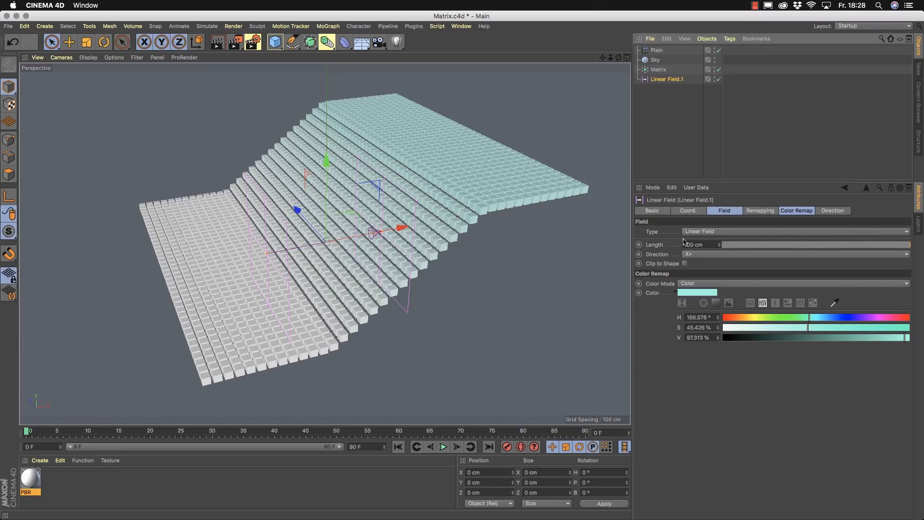
pyautogui.click(907, 232)
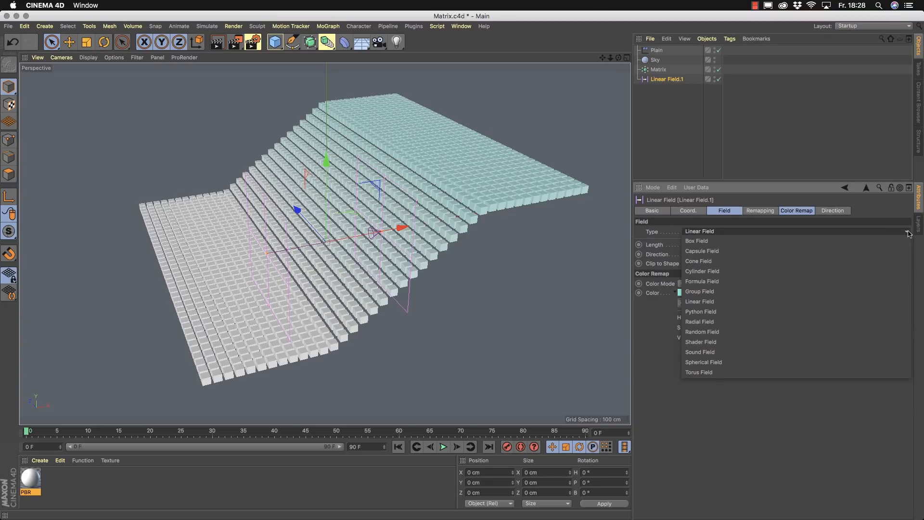
pyautogui.click(901, 215)
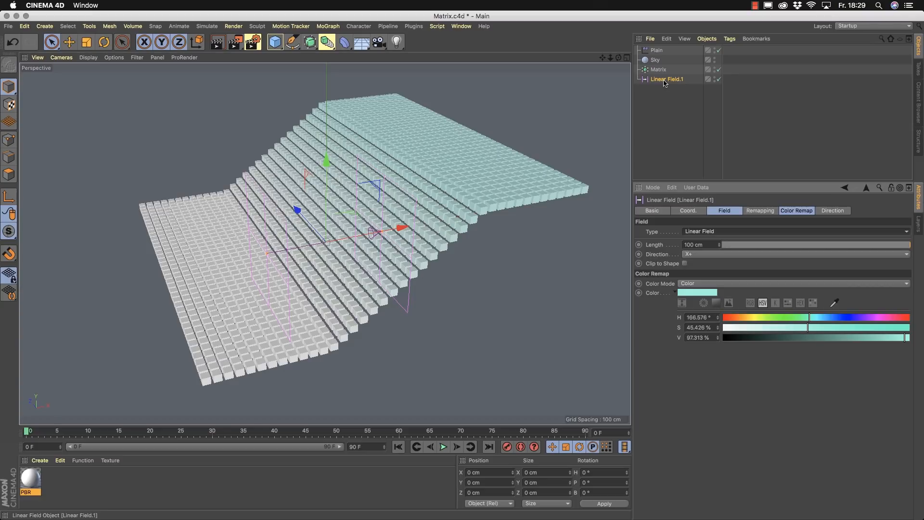
# - Select the Linear Field.1 layer in the Plain effector's falloff and shift the field along X to about 13 cm
pyautogui.click(656, 50)
pyautogui.keyDown('alt'); pyautogui.moveTo(423, 207); pyautogui.dragTo(365, 199); pyautogui.keyUp('alt')
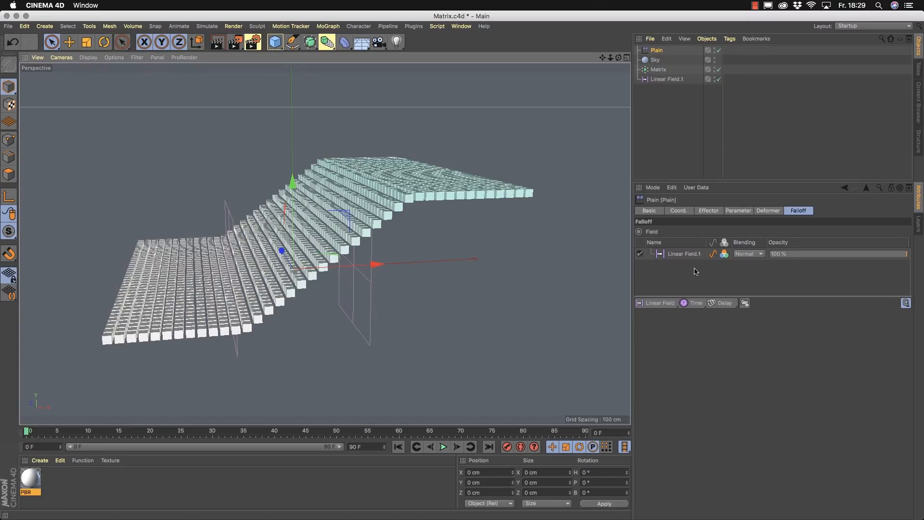
pyautogui.click(663, 255)
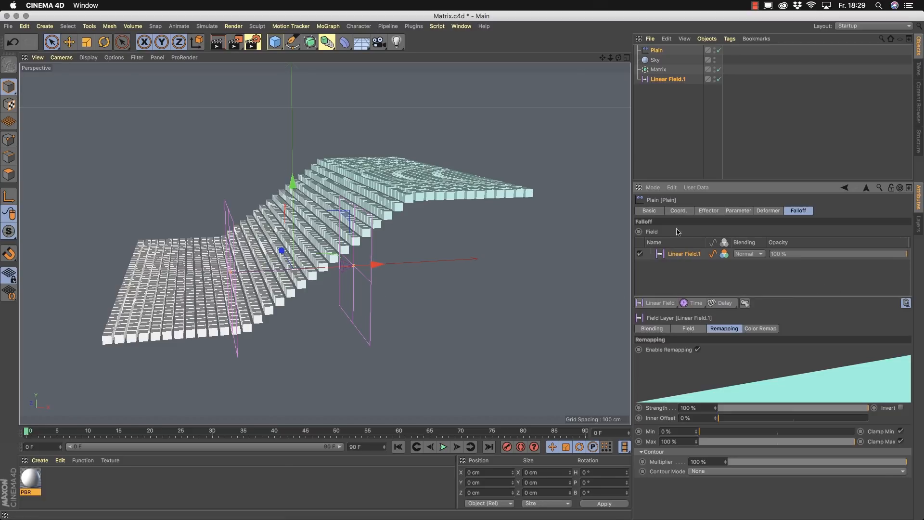
pyautogui.moveTo(377, 263)
pyautogui.mouseDown()
pyautogui.moveTo(477, 256)
pyautogui.moveTo(370, 264)
pyautogui.mouseUp()
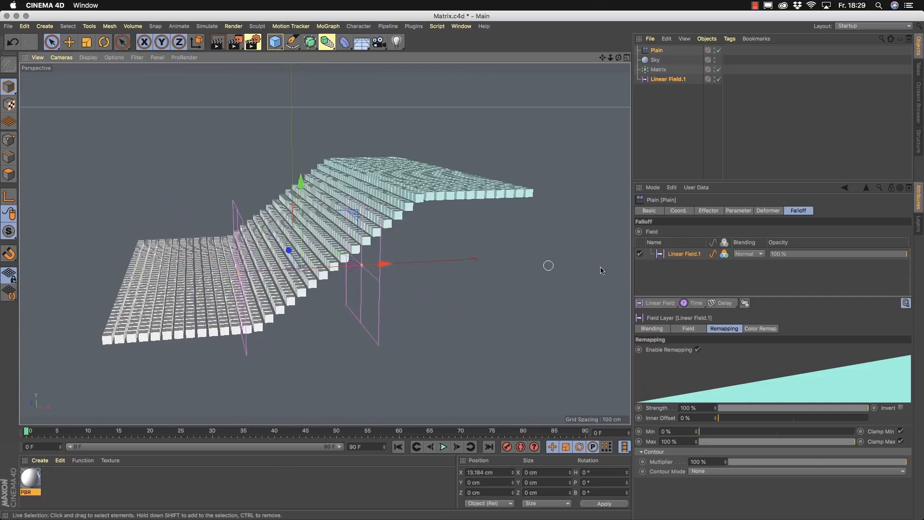
# - Turn the Linear Field.1 falloff layer off and on again, and open its name for editing without renaming it
pyautogui.click(639, 253)
pyautogui.click(640, 253)
pyautogui.click(640, 254)
pyautogui.click(640, 253)
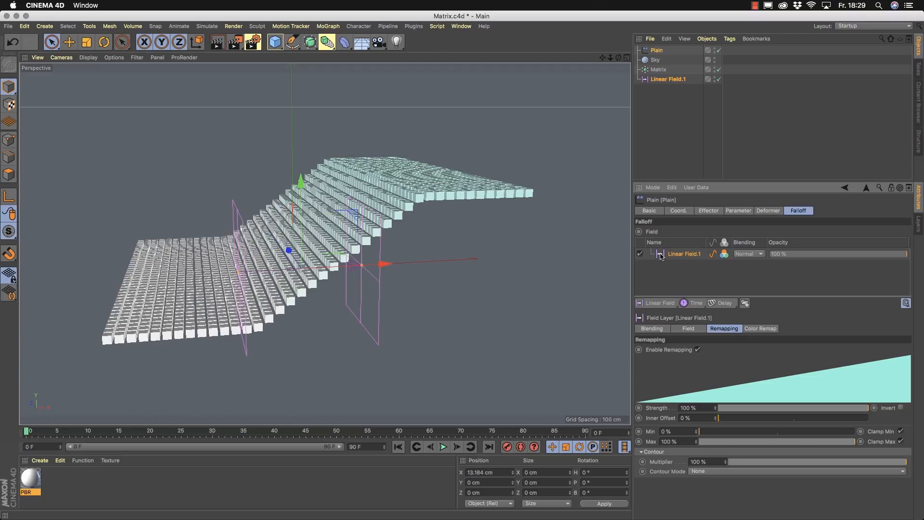
pyautogui.doubleClick(684, 253)
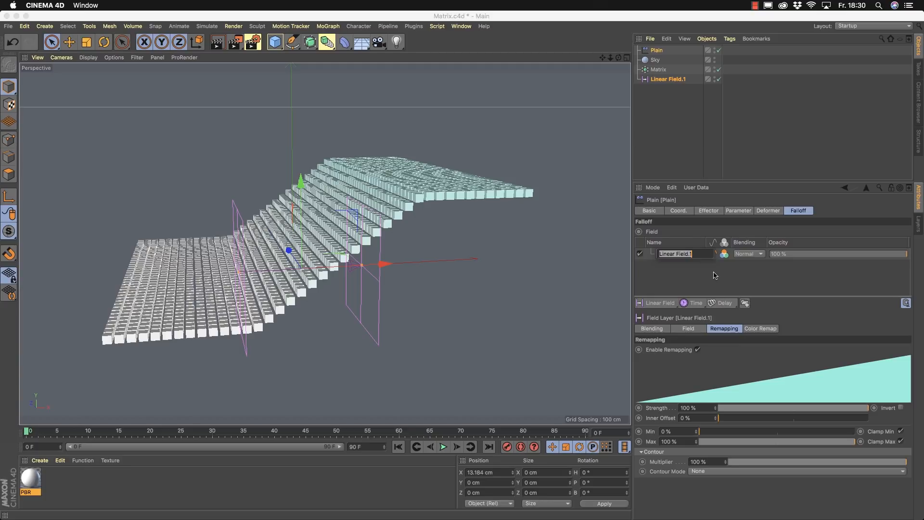
pyautogui.click(714, 275)
pyautogui.click(681, 254)
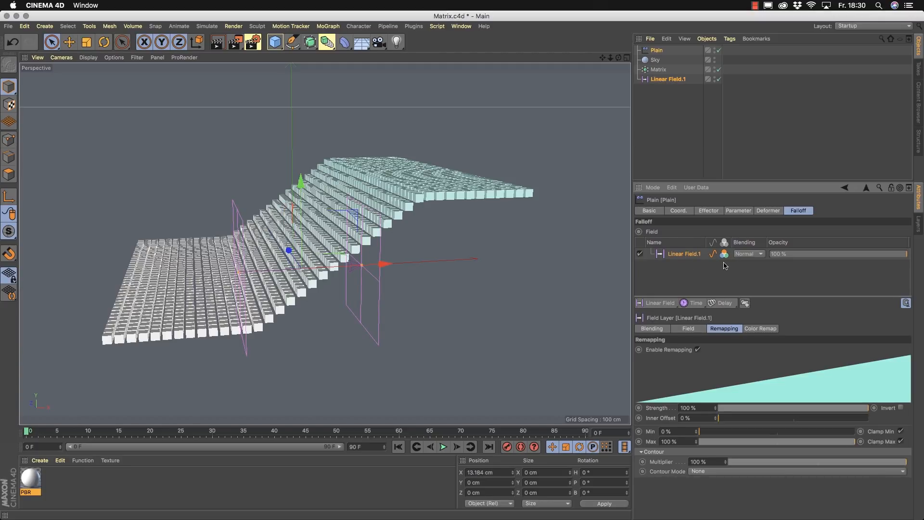
# - Toggle the Linear Field.1 layer's value and color channels off and on to compare them, leaving both enabled
pyautogui.click(713, 254)
pyautogui.click(713, 254)
pyautogui.click(725, 254)
pyautogui.click(724, 254)
pyautogui.click(714, 255)
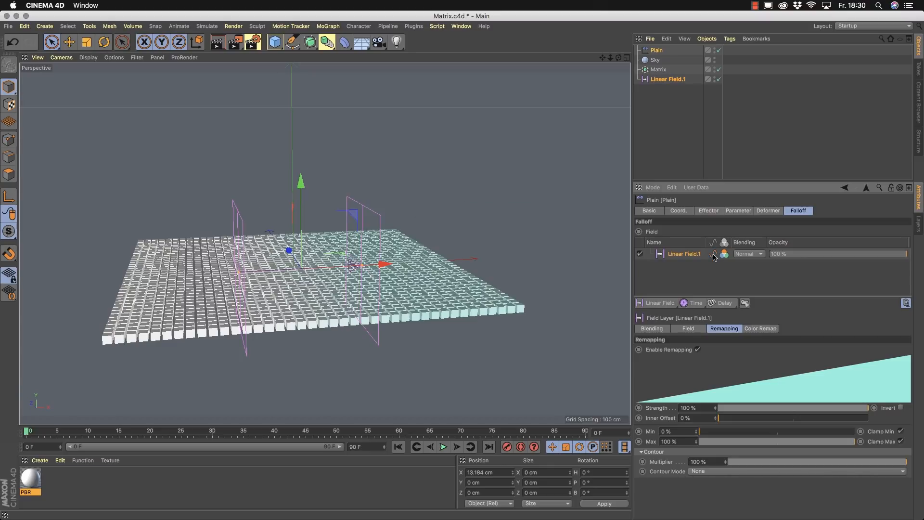
pyautogui.click(713, 254)
pyautogui.click(714, 254)
pyautogui.click(713, 254)
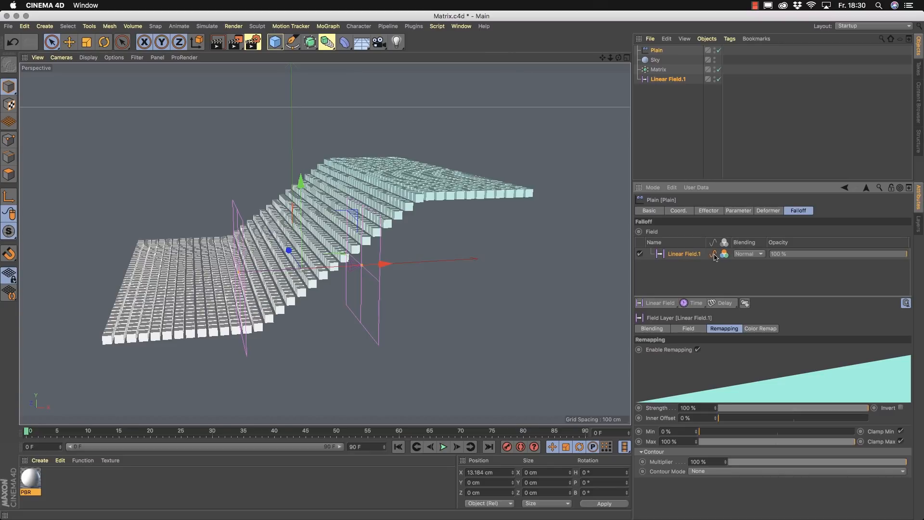
# - Switch the color channel of the Linear Field.1 layer off and on repeatedly, leaving it enabled
pyautogui.click(724, 254)
pyautogui.click(724, 254)
pyautogui.click(724, 254)
pyautogui.click(725, 254)
pyautogui.click(724, 254)
# - Check the Color Mode options in the Plain effector's parameters, keeping Fields Color
pyautogui.click(645, 51)
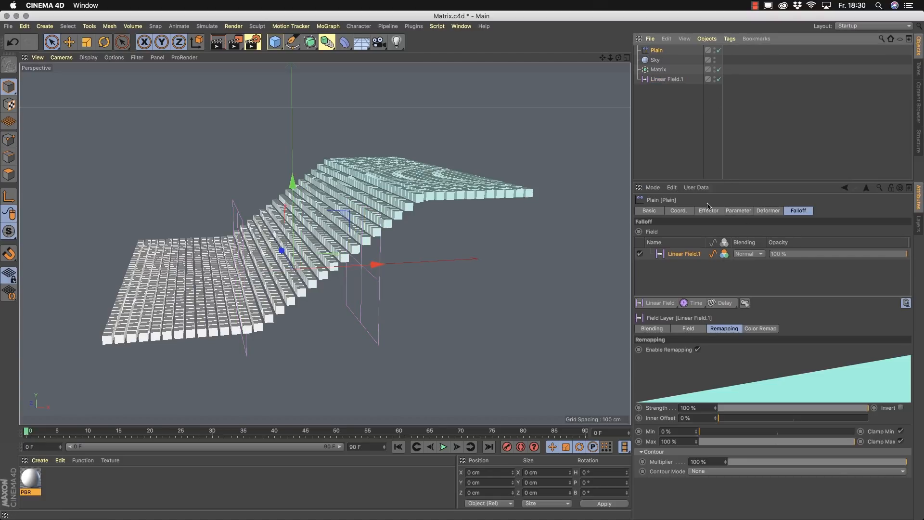
pyautogui.click(739, 210)
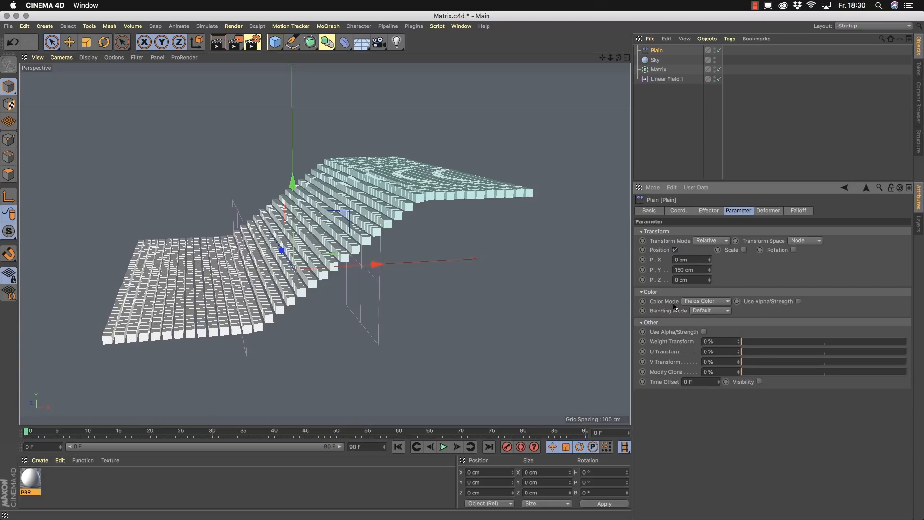
pyautogui.click(712, 302)
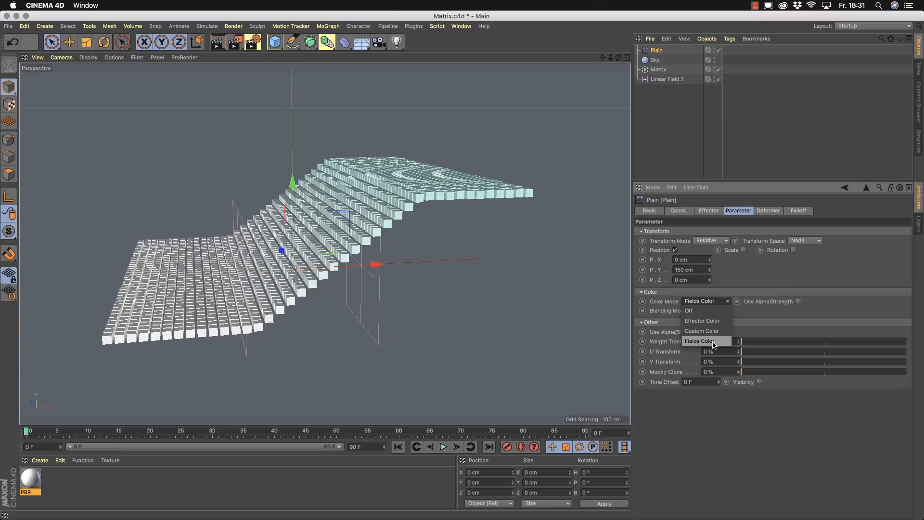
pyautogui.click(861, 277)
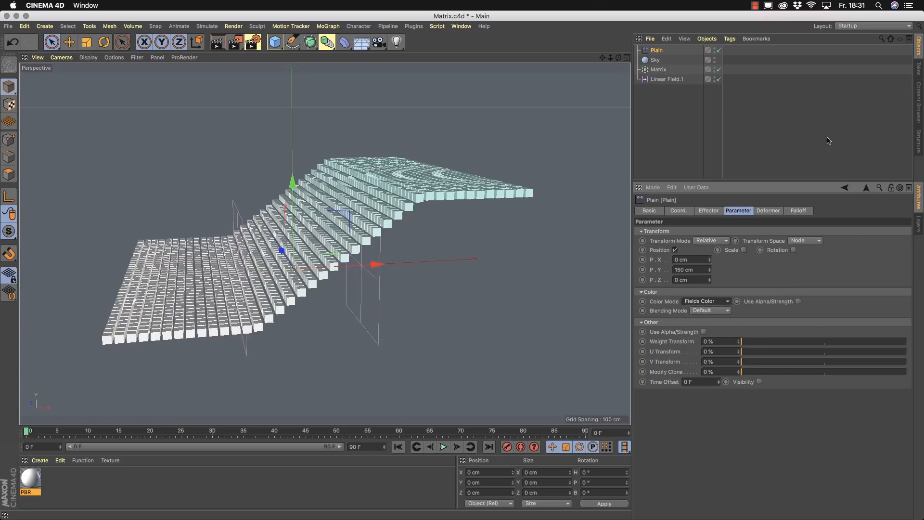
# - Return to the Linear Field.1 layer in the Plain effector's falloff and toggle its color channel off and on
pyautogui.click(679, 80)
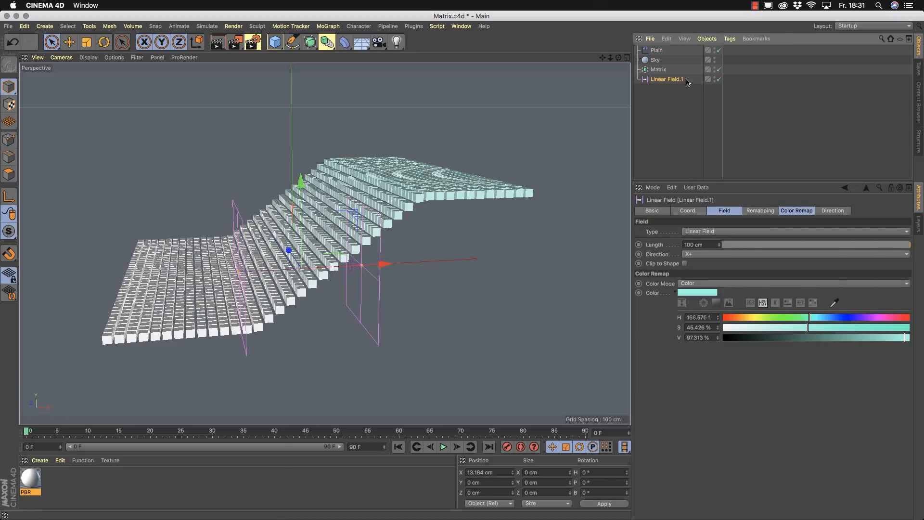
pyautogui.click(656, 50)
pyautogui.click(799, 211)
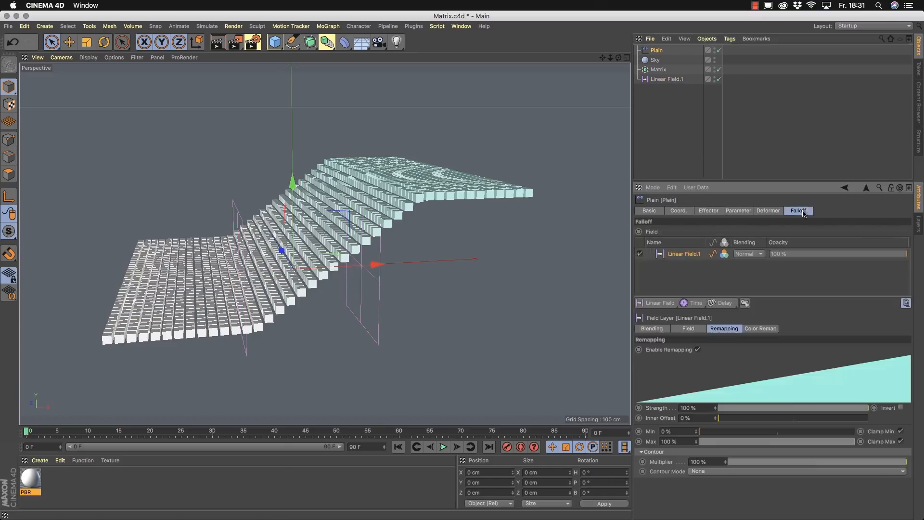
pyautogui.click(687, 255)
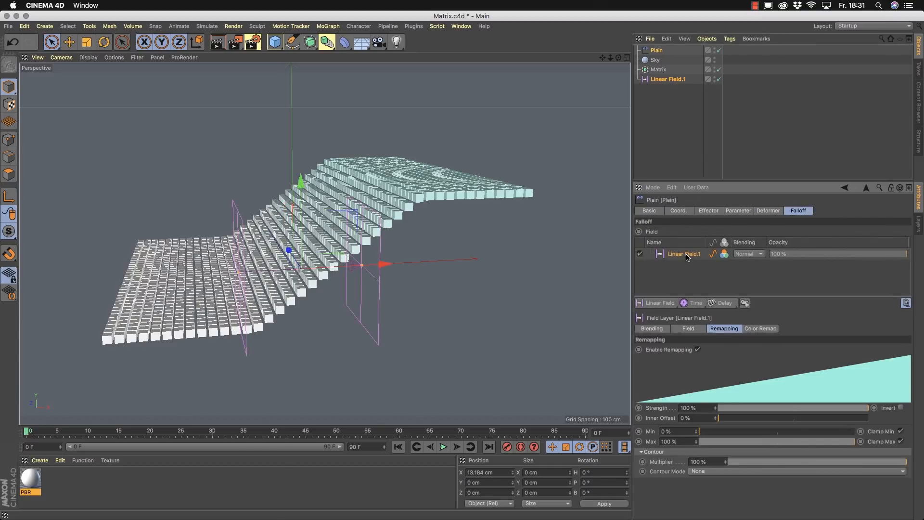
pyautogui.click(725, 255)
pyautogui.click(724, 255)
pyautogui.click(726, 255)
pyautogui.click(725, 255)
# - Review the layer's Blending settings, toggling Enabled off and on and expanding and collapsing its Value and Color options
pyautogui.click(658, 330)
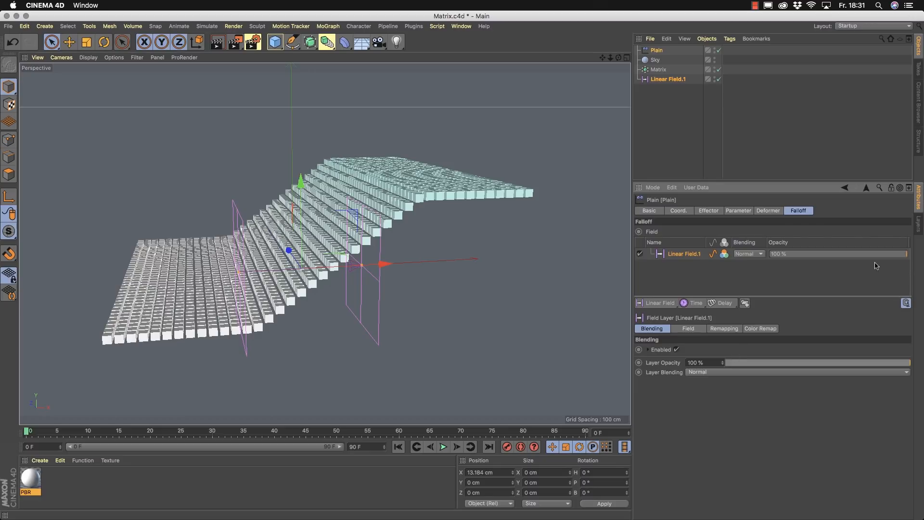
pyautogui.click(677, 350)
pyautogui.click(677, 350)
pyautogui.click(648, 350)
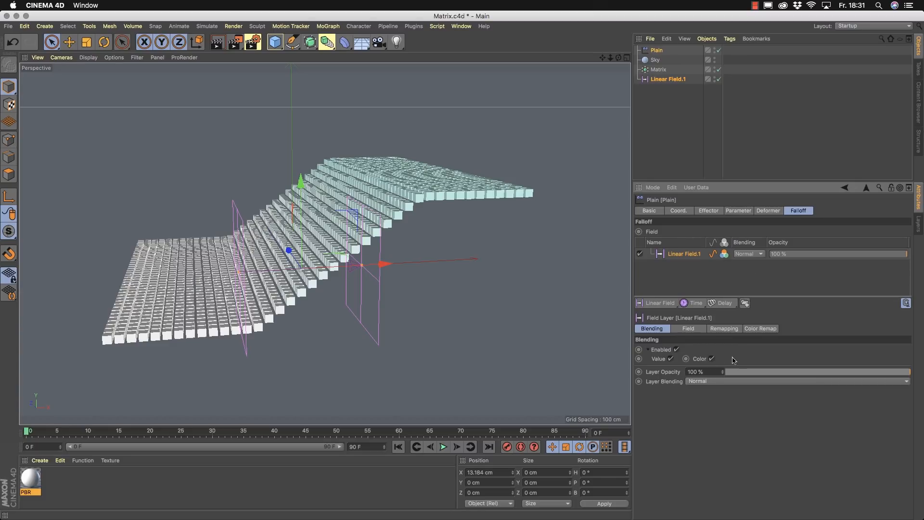
pyautogui.click(686, 360)
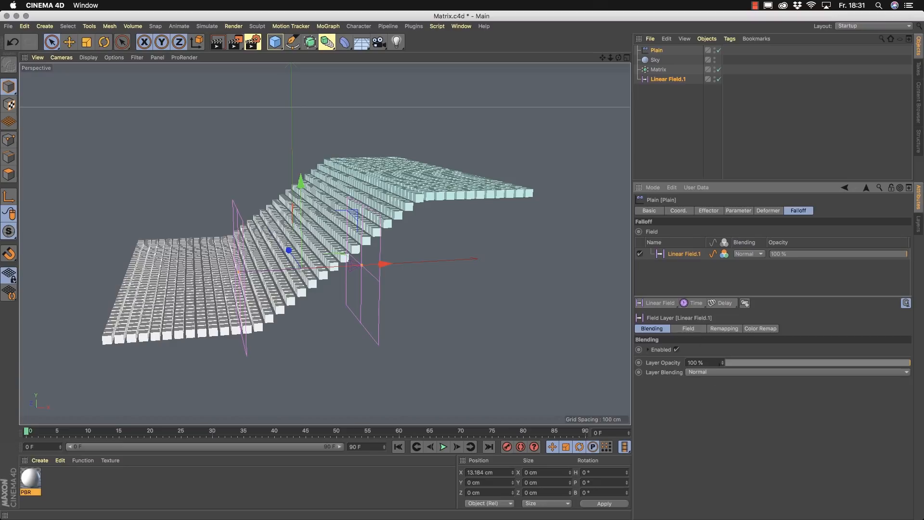
# - Try the field's Length slider, and lengthen the Linear Field slightly in the viewport with the layer's remapping settings open
pyautogui.click(700, 332)
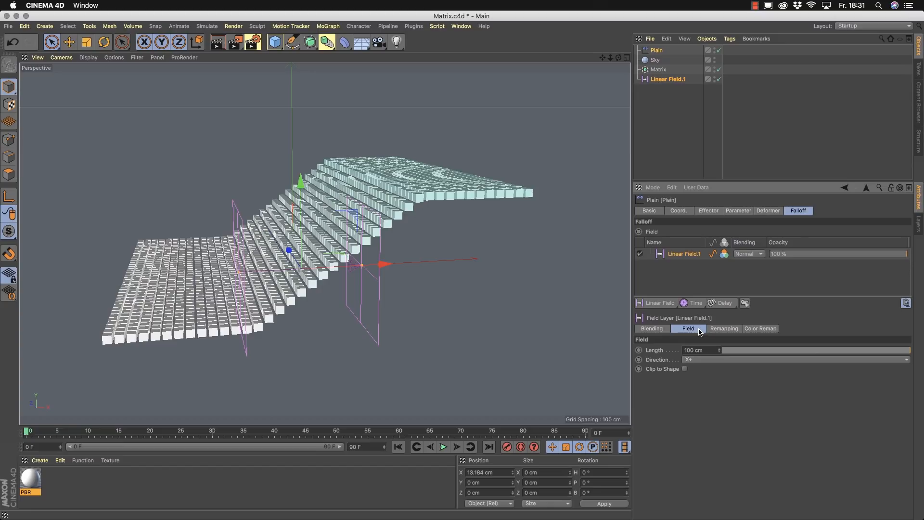
pyautogui.moveTo(910, 347)
pyautogui.mouseDown()
pyautogui.moveTo(769, 349)
pyautogui.moveTo(922, 353)
pyautogui.mouseUp()
pyautogui.click(725, 329)
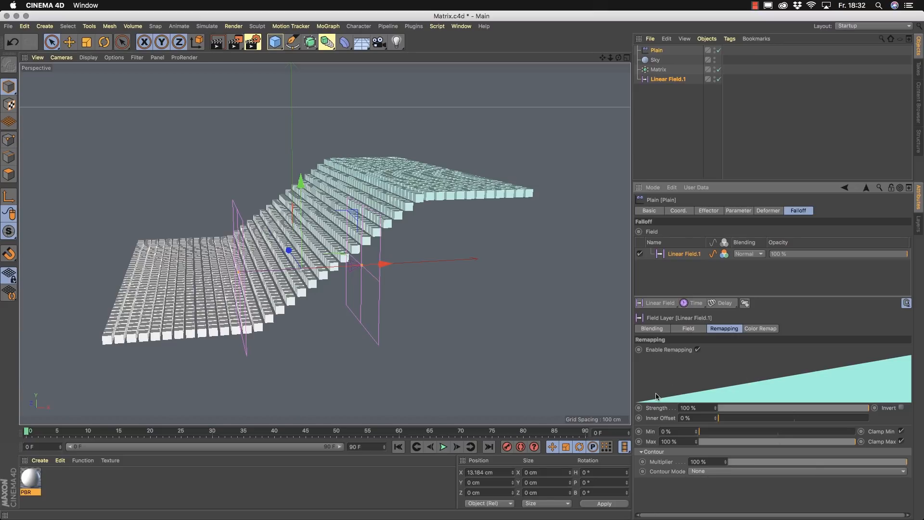
pyautogui.keyDown('alt'); pyautogui.moveTo(326, 262); pyautogui.dragTo(274, 293); pyautogui.keyUp('alt')
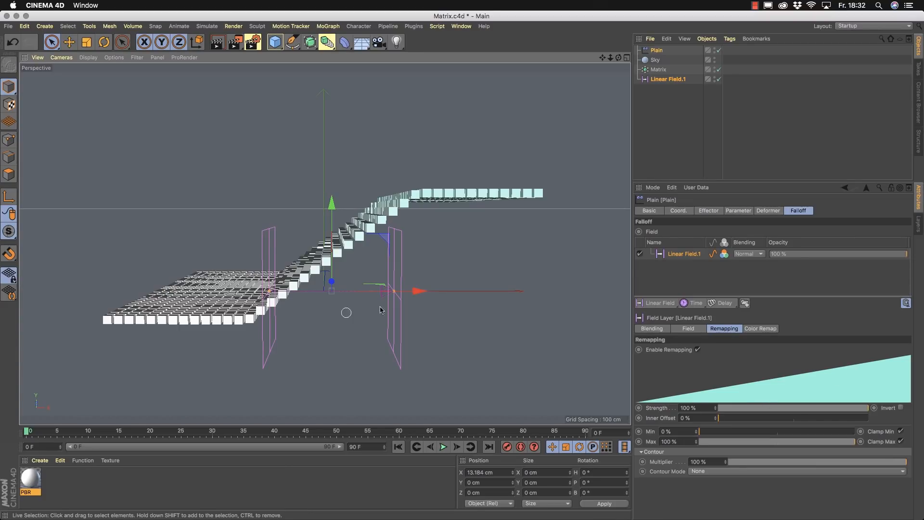
pyautogui.moveTo(394, 290); pyautogui.dragTo(402, 291)
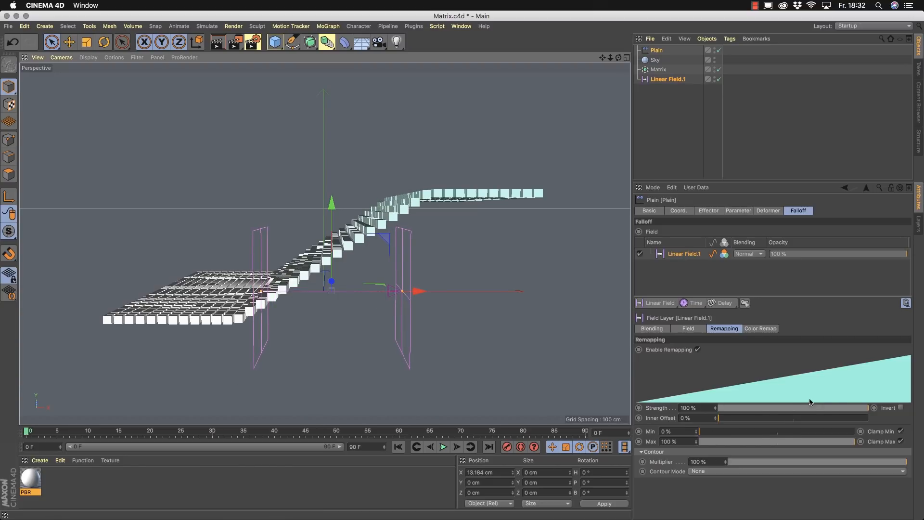
# - Test the layer's remapping sliders, including Min at 23 %, and restore Min to 0 %, keeping Strength, Max and Multiplier at 100 %
pyautogui.moveTo(866, 410)
pyautogui.mouseDown()
pyautogui.moveTo(731, 410)
pyautogui.moveTo(895, 410)
pyautogui.mouseUp()
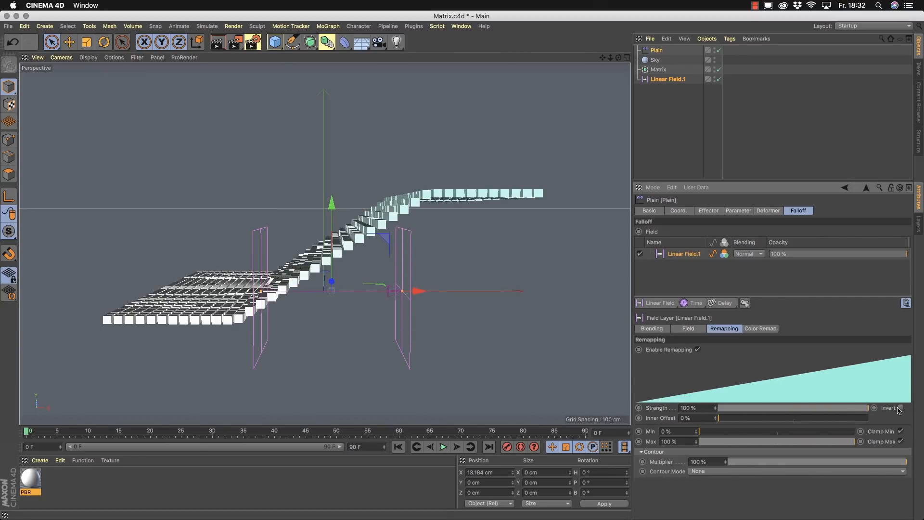
pyautogui.moveTo(725, 419)
pyautogui.mouseDown()
pyautogui.moveTo(831, 421)
pyautogui.moveTo(716, 418)
pyautogui.mouseUp()
pyautogui.moveTo(696, 435); pyautogui.dragTo(735, 432)
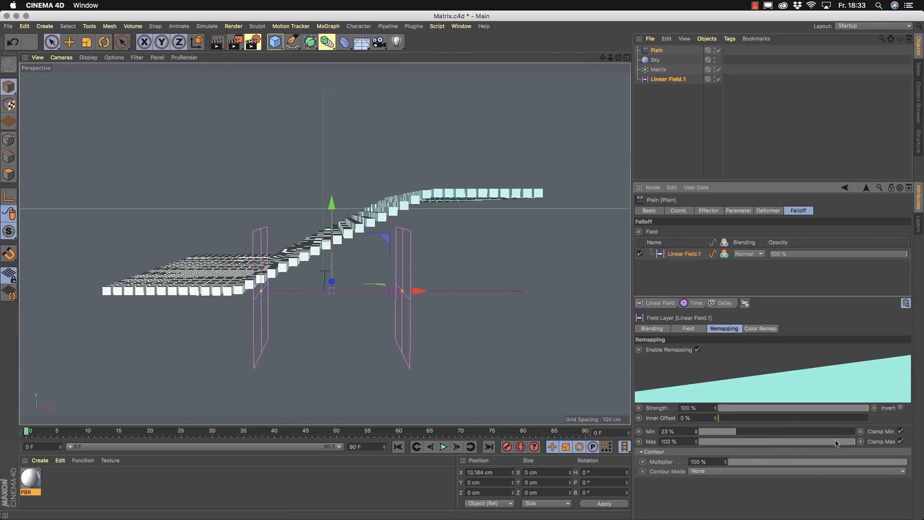
pyautogui.moveTo(855, 441)
pyautogui.mouseDown()
pyautogui.moveTo(820, 443)
pyautogui.moveTo(861, 441)
pyautogui.mouseUp()
pyautogui.moveTo(735, 431); pyautogui.dragTo(676, 431)
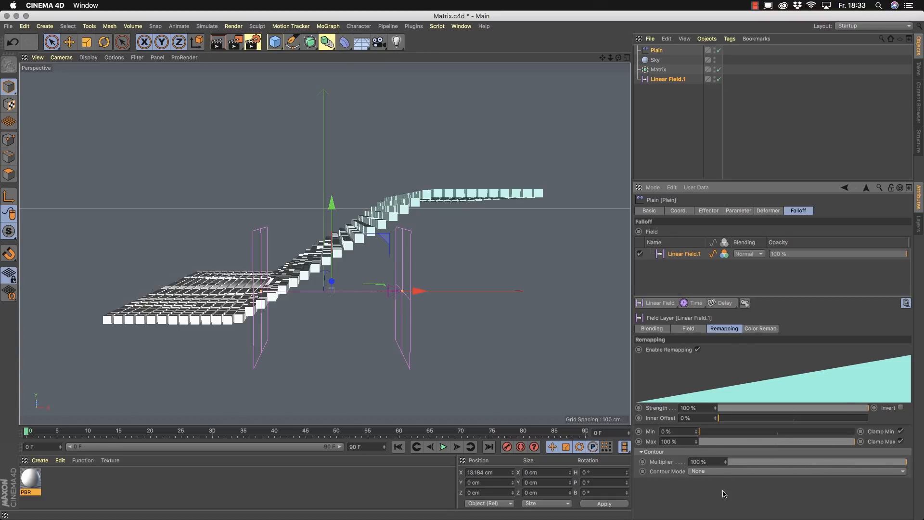
pyautogui.moveTo(903, 462)
pyautogui.mouseDown()
pyautogui.moveTo(751, 463)
pyautogui.moveTo(920, 462)
pyautogui.mouseUp()
# - Set the layer's Contour Mode to Quadratic and test its Curve at -46 % before returning it to a straight ramp
pyautogui.click(902, 471)
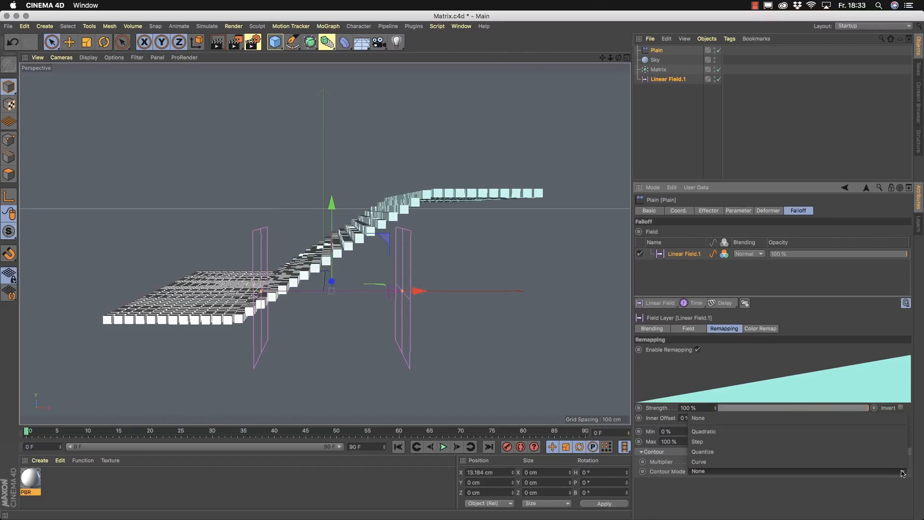
pyautogui.click(727, 432)
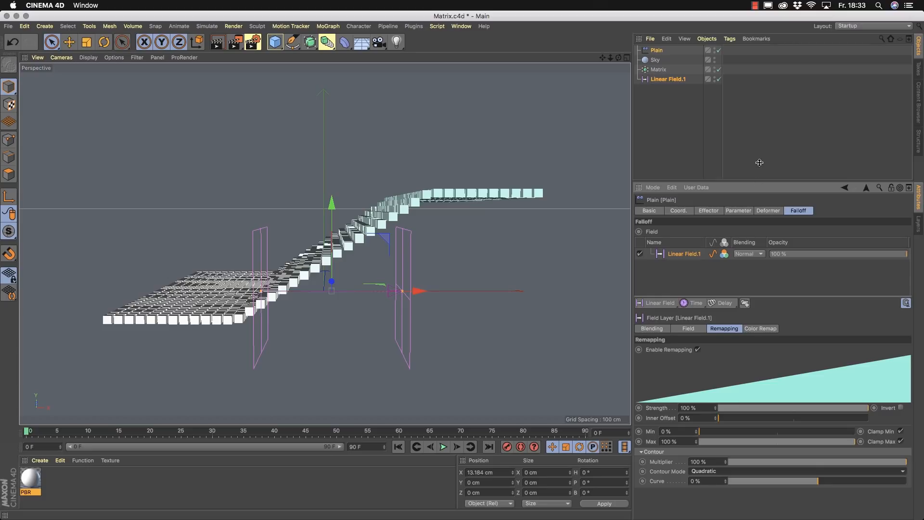
pyautogui.moveTo(757, 297); pyautogui.dragTo(757, 269)
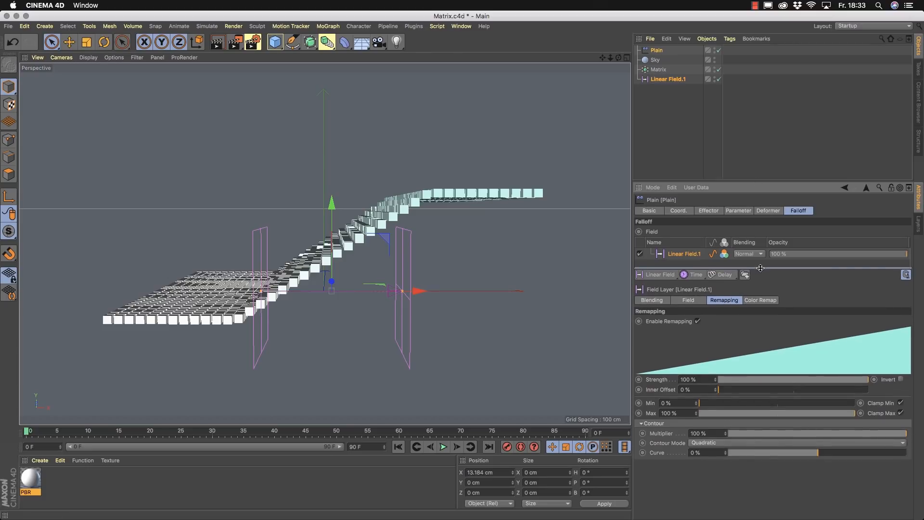
pyautogui.moveTo(818, 453); pyautogui.dragTo(777, 455)
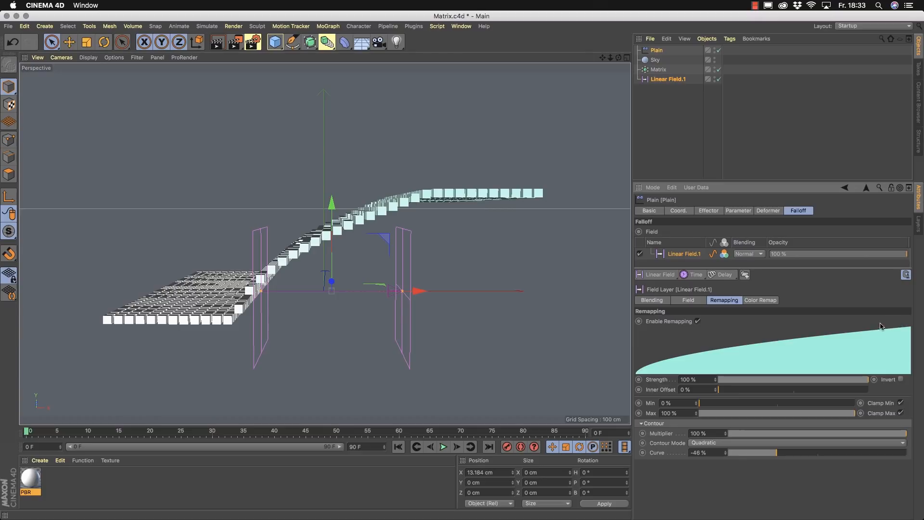
pyautogui.moveTo(772, 455)
pyautogui.mouseDown()
pyautogui.moveTo(866, 456)
pyautogui.moveTo(760, 455)
pyautogui.mouseUp()
# - Set the layer's Contour Mode to Step and raise Steps to 4
pyautogui.click(745, 442)
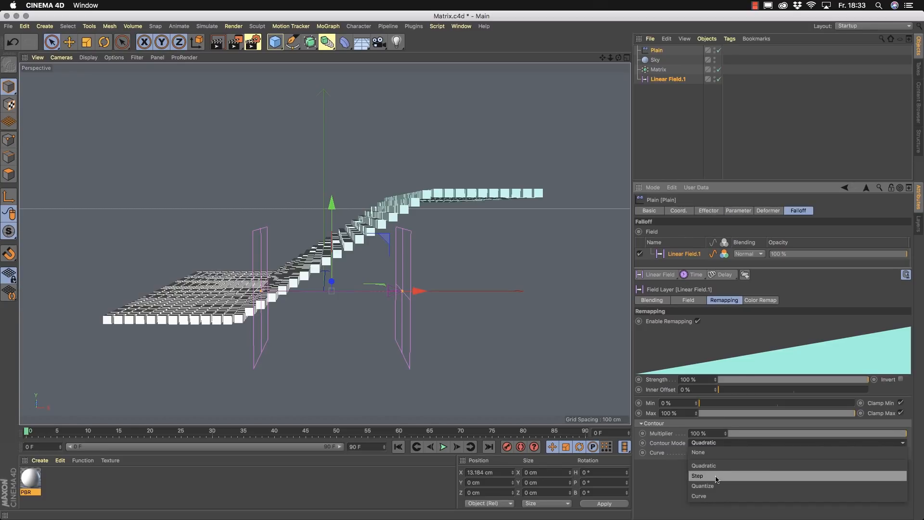
pyautogui.click(717, 476)
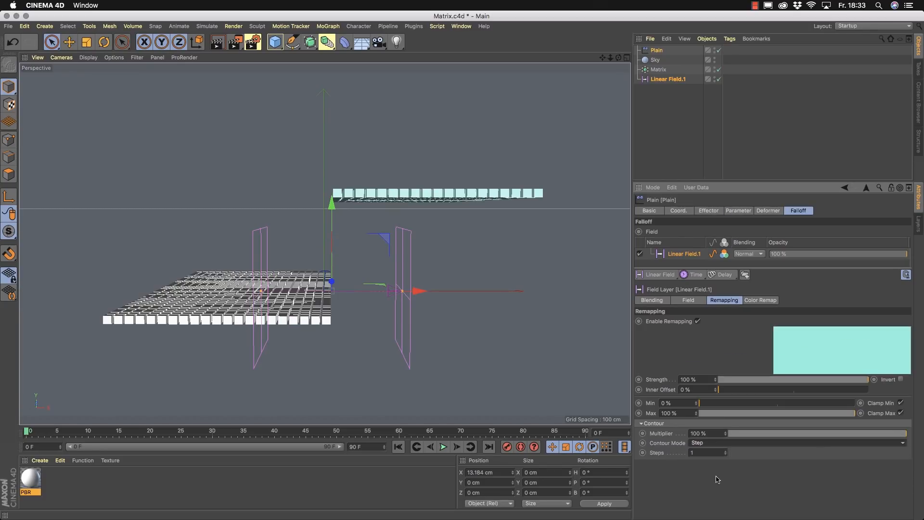
pyautogui.click(727, 451)
pyautogui.click(726, 451)
pyautogui.click(726, 452)
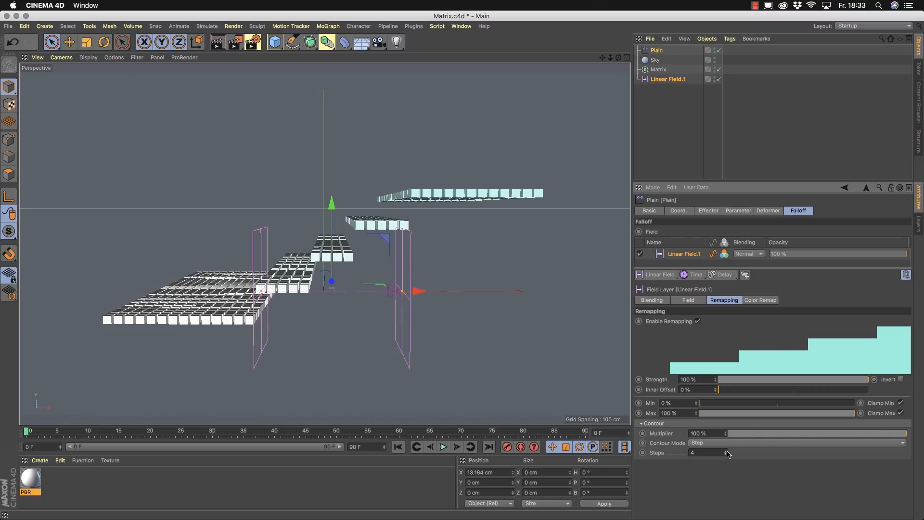
# - Set the Linear Field layer's Contour Mode to Quantize and test low Steps values such as 2
pyautogui.click(871, 445)
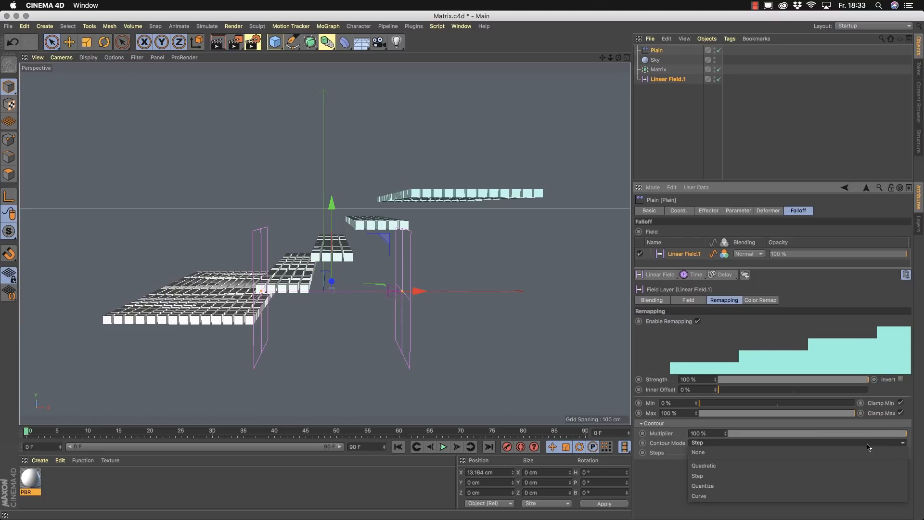
pyautogui.click(747, 486)
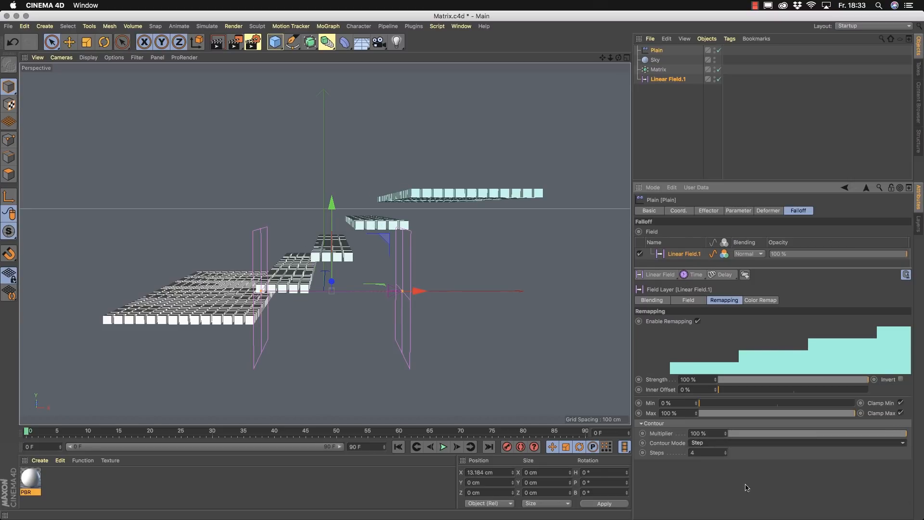
pyautogui.click(725, 454)
pyautogui.click(725, 455)
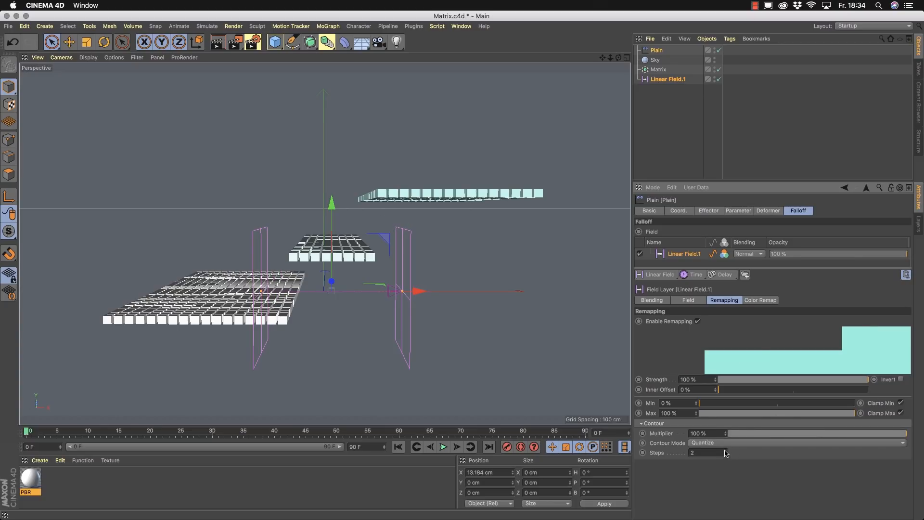
pyautogui.click(726, 451)
pyautogui.click(725, 454)
pyautogui.click(725, 454)
# - Set the layer's Contour Mode to Curve and pull the spline's start tangent upward so the curve rises steeply at its start
pyautogui.click(902, 443)
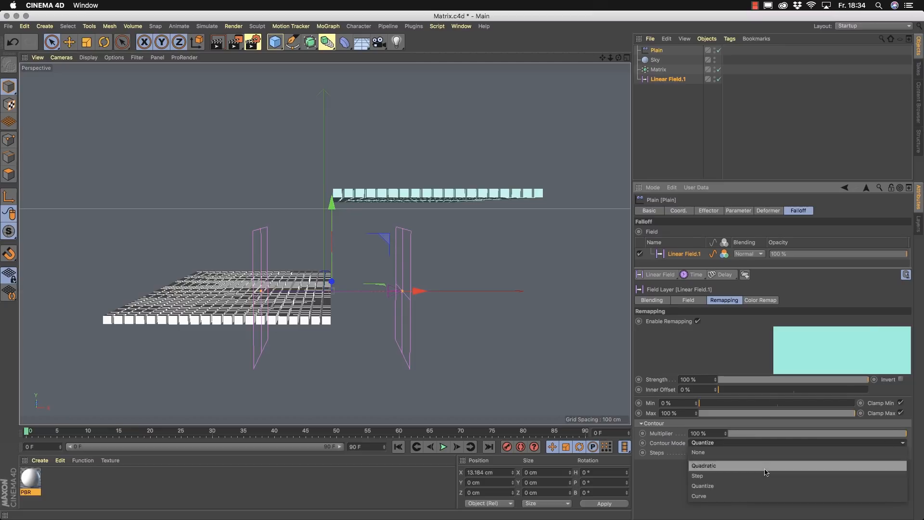
pyautogui.click(728, 497)
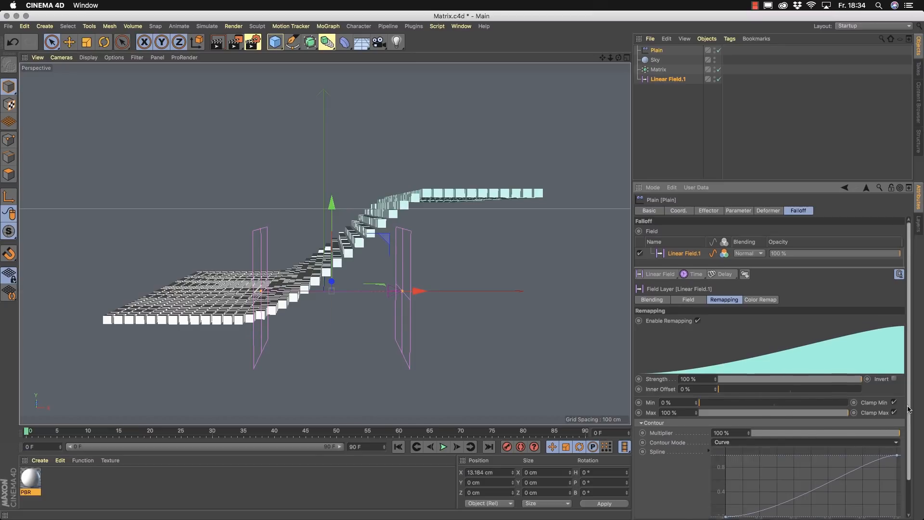
pyautogui.scroll(-2, 890, 474)
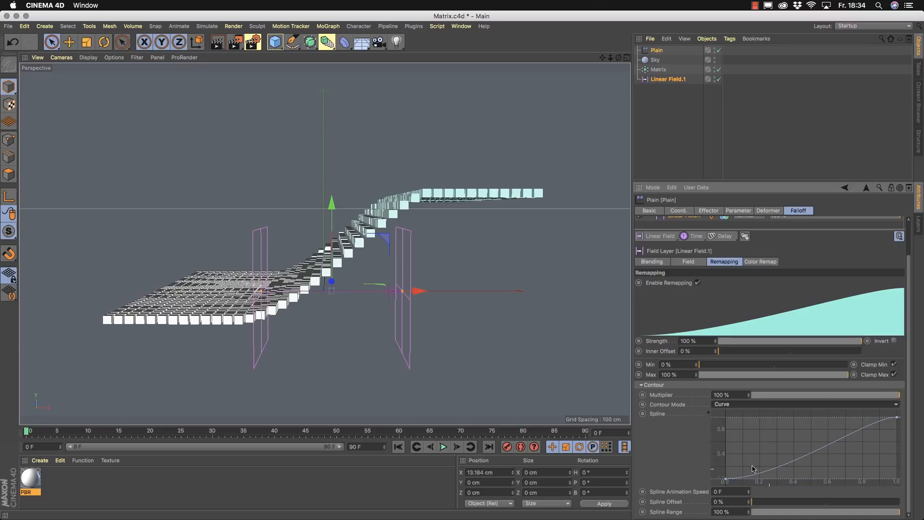
pyautogui.click(728, 479)
pyautogui.moveTo(768, 479); pyautogui.dragTo(755, 440)
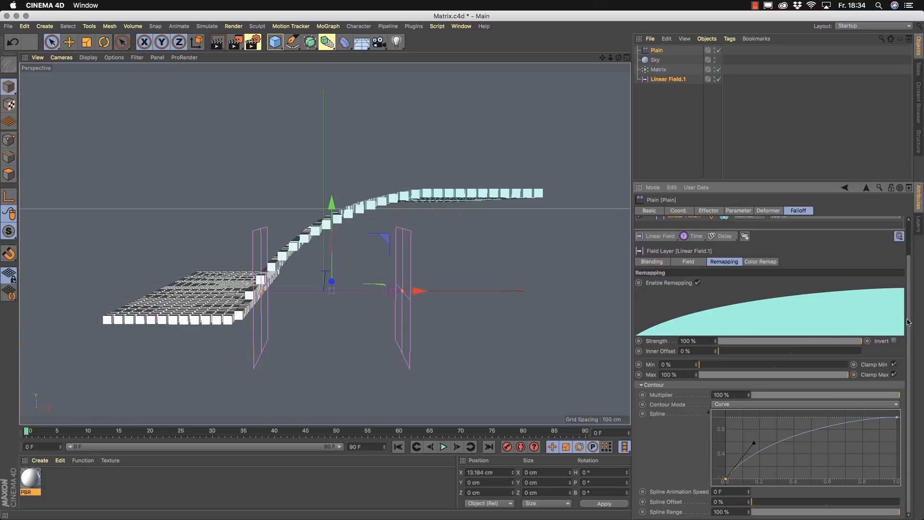
# - Enlarge the falloff's field list and delete the Linear Field.1 layer from it
pyautogui.scroll(3, 908, 321)
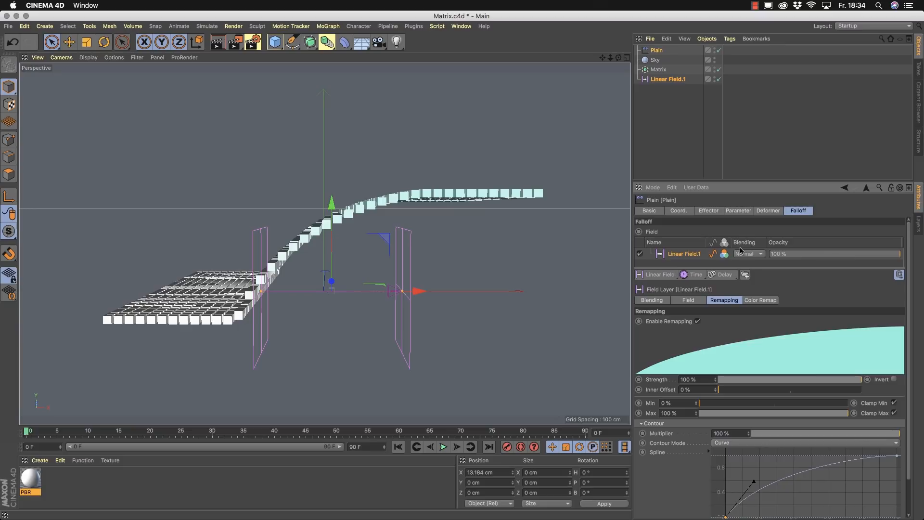
pyautogui.moveTo(672, 308); pyautogui.dragTo(673, 322)
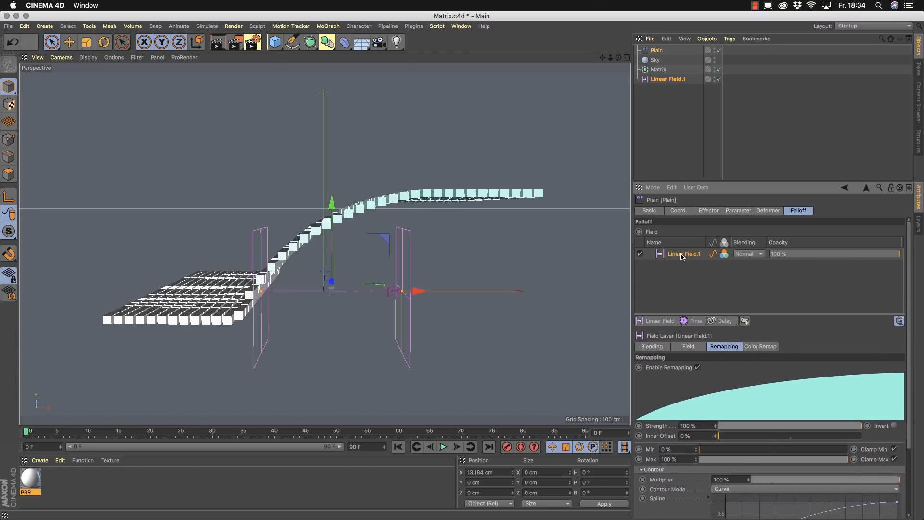
pyautogui.press('Delete')
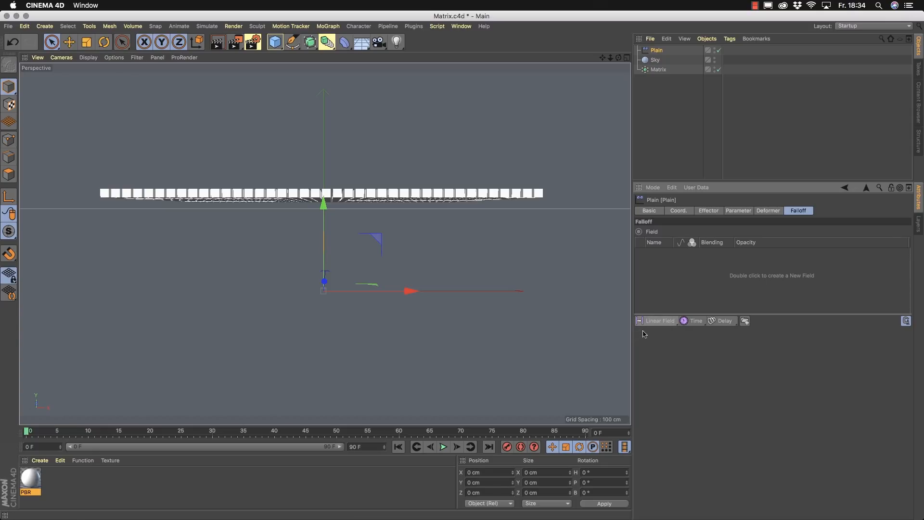
# - Add a Spherical Field to the Plain effector's falloff and enlarge its sphere to about twice its radius
pyautogui.click(676, 325)
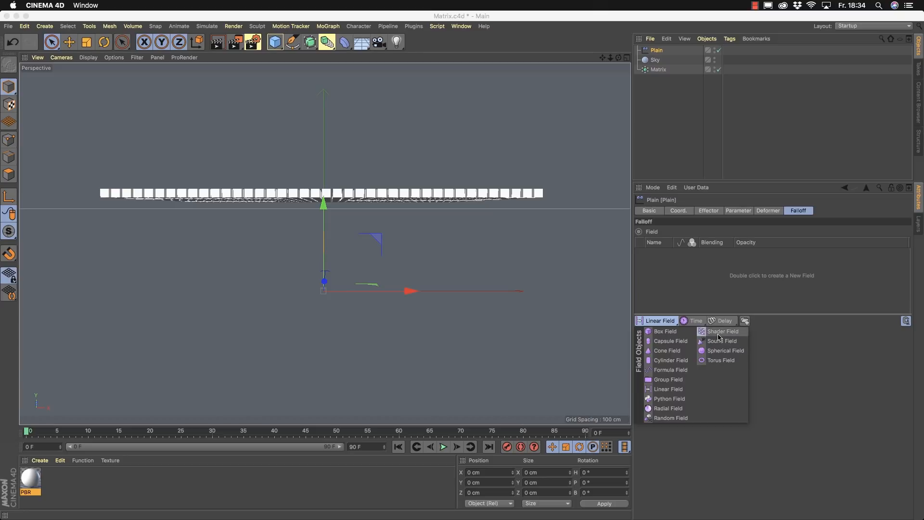
pyautogui.click(741, 352)
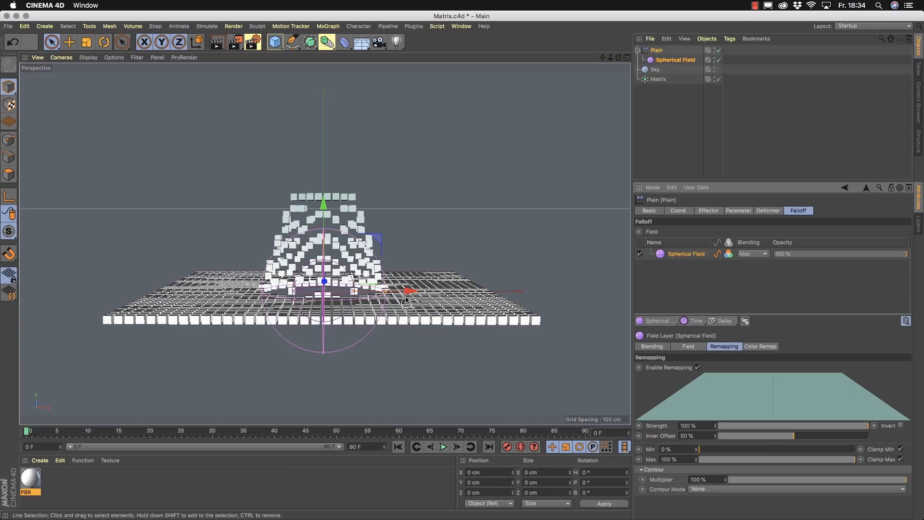
pyautogui.moveTo(385, 292); pyautogui.dragTo(447, 292)
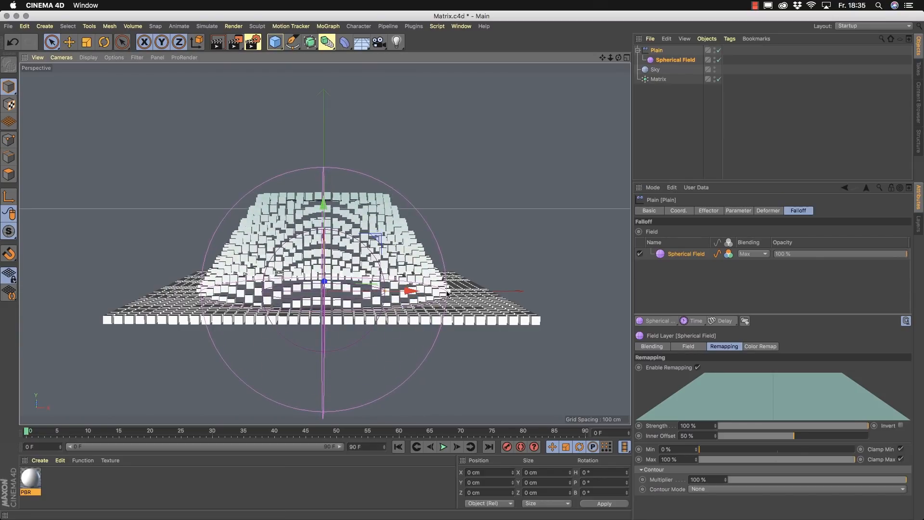
# - Set the Spherical Field layer's Inner Offset to 0 % while viewing the matrix from an angle
pyautogui.keyDown('alt'); pyautogui.moveTo(311, 268); pyautogui.dragTo(371, 334); pyautogui.keyUp('alt')
pyautogui.keyDown('alt'); pyautogui.moveTo(371, 334); pyautogui.dragTo(290, 330, button='right'); pyautogui.keyUp('alt')
pyautogui.keyDown('alt'); pyautogui.moveTo(290, 330); pyautogui.dragTo(343, 321, button='middle'); pyautogui.keyUp('alt')
pyautogui.keyDown('alt'); pyautogui.moveTo(341, 318); pyautogui.dragTo(322, 288); pyautogui.keyUp('alt')
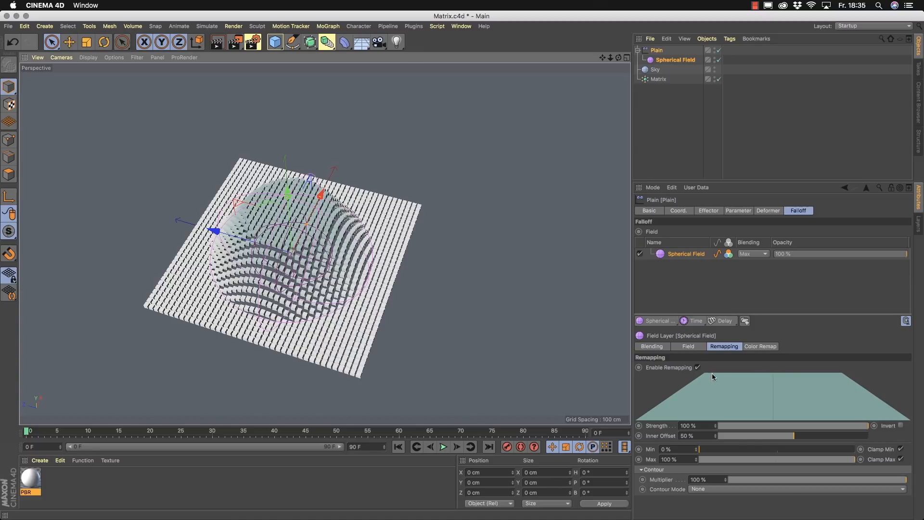
pyautogui.moveTo(793, 436); pyautogui.dragTo(708, 436)
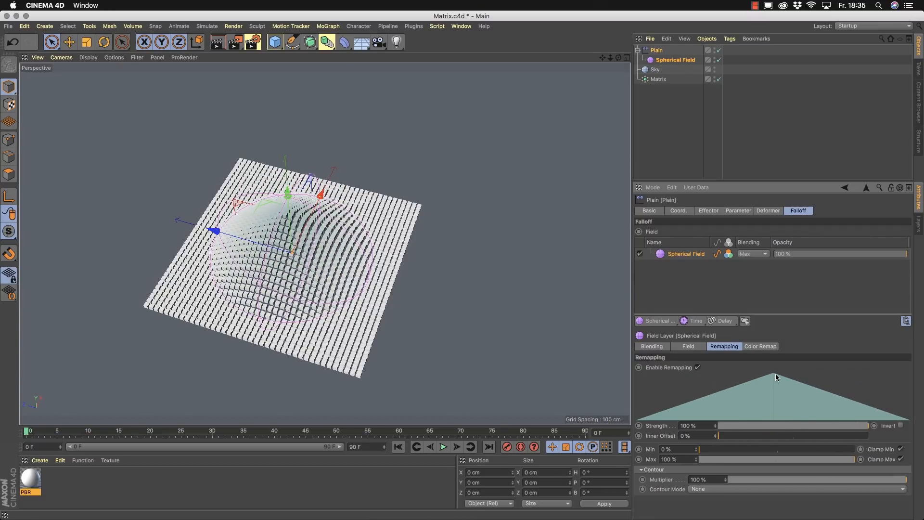
# - Set the Spherical Field layer's Contour Mode to Step with 6 steps and inspect the terraced matrix
pyautogui.click(888, 493)
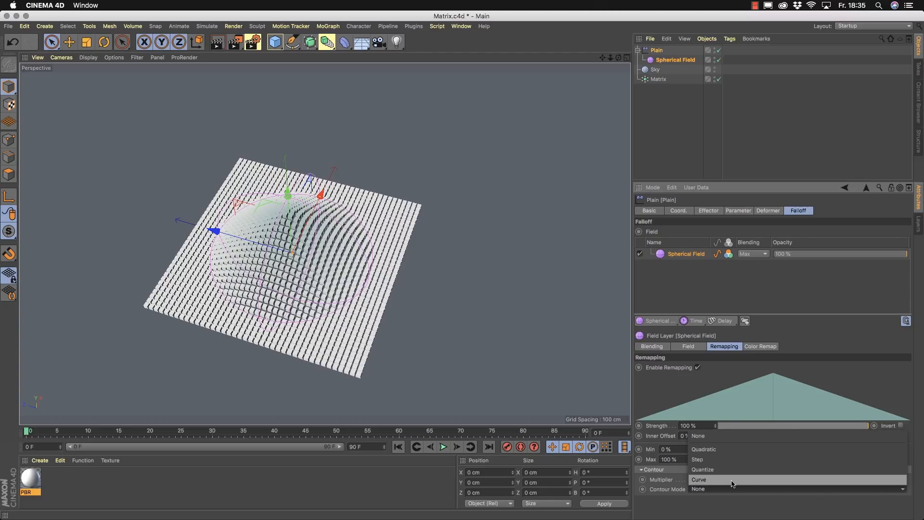
pyautogui.click(738, 461)
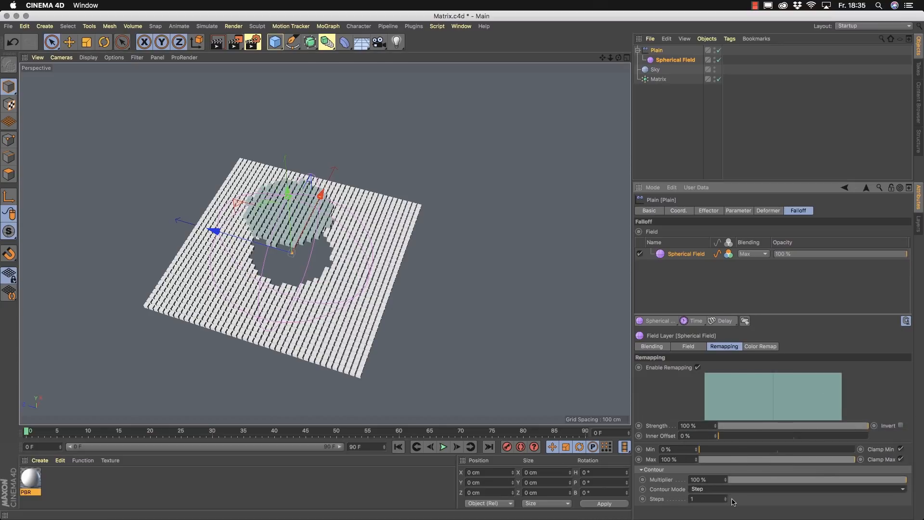
pyautogui.moveTo(726, 497); pyautogui.dragTo(732, 496)
pyautogui.keyDown('alt'); pyautogui.moveTo(281, 267); pyautogui.dragTo(196, 171); pyautogui.keyUp('alt')
pyautogui.keyDown('alt'); pyautogui.moveTo(365, 308); pyautogui.dragTo(414, 280, button='right'); pyautogui.keyUp('alt')
pyautogui.moveTo(414, 283)
pyautogui.keyDown('alt'); pyautogui.mouseDown()
pyautogui.moveTo(329, 239)
pyautogui.moveTo(307, 295)
pyautogui.mouseUp(); pyautogui.keyUp('alt')
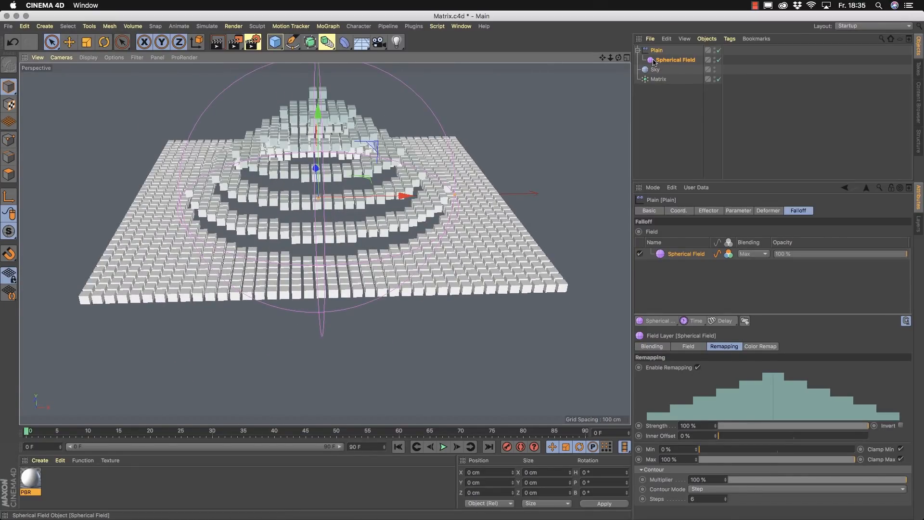
# - Move the Spherical Field to X -13.432 cm and turn off its layer's value channel, leaving only the color channel active
pyautogui.moveTo(403, 196)
pyautogui.mouseDown()
pyautogui.moveTo(623, 193)
pyautogui.moveTo(154, 200)
pyautogui.moveTo(481, 197)
pyautogui.moveTo(388, 212)
pyautogui.mouseUp()
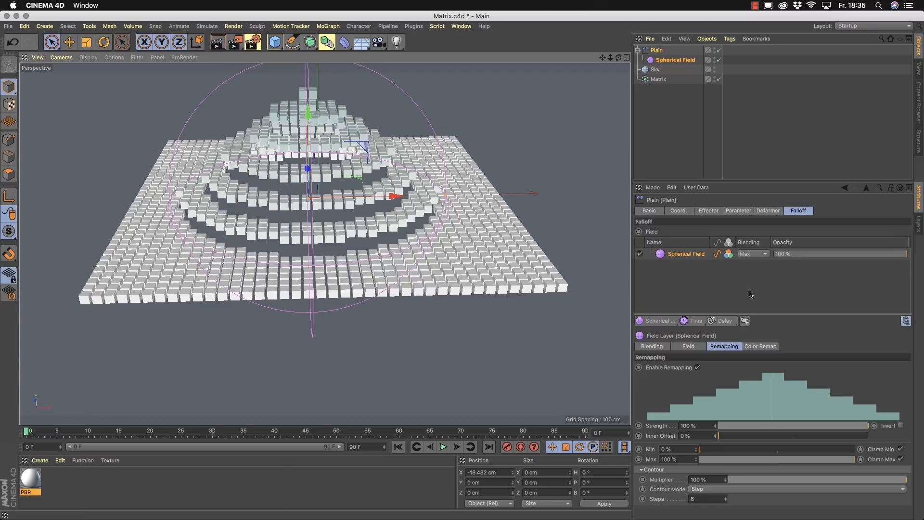
pyautogui.click(719, 254)
pyautogui.click(719, 254)
pyautogui.click(719, 254)
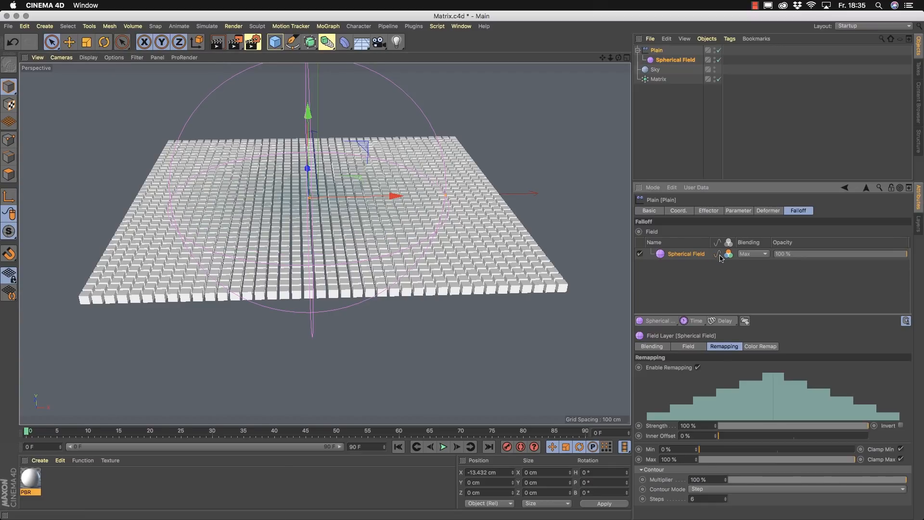
pyautogui.moveTo(435, 208)
pyautogui.keyDown('alt'); pyautogui.mouseDown()
pyautogui.moveTo(418, 268)
pyautogui.moveTo(487, 200)
pyautogui.mouseUp(); pyautogui.keyUp('alt')
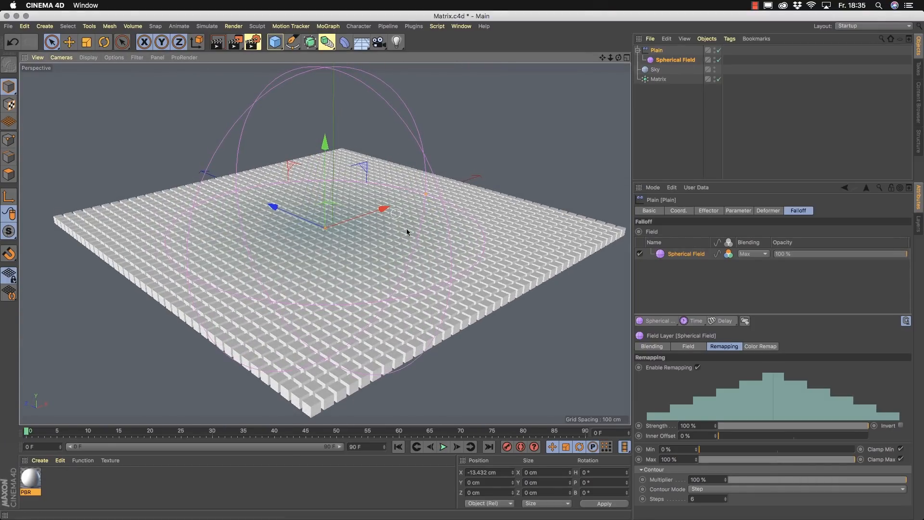
# - Set the layer's Contour Mode to Quadratic with Curve at -3 %, and raise Inner Offset to 87 %
pyautogui.click(715, 489)
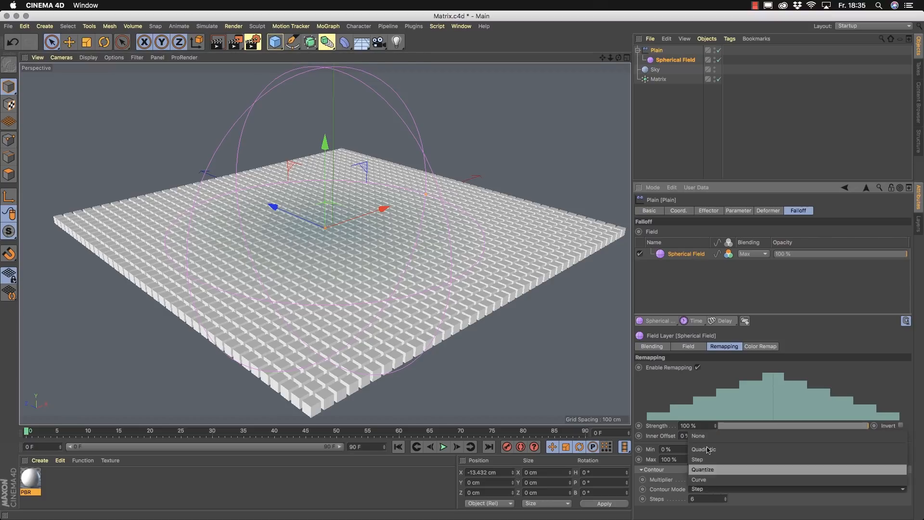
pyautogui.click(712, 450)
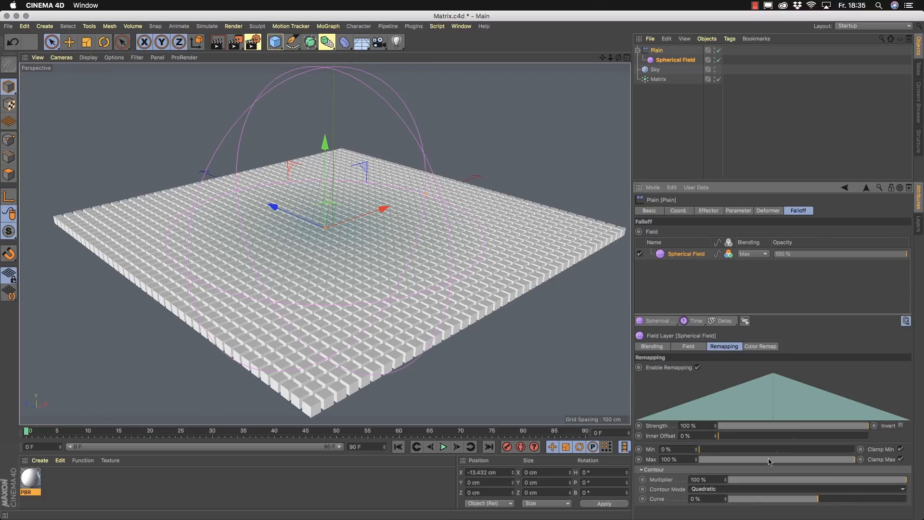
pyautogui.click(814, 499)
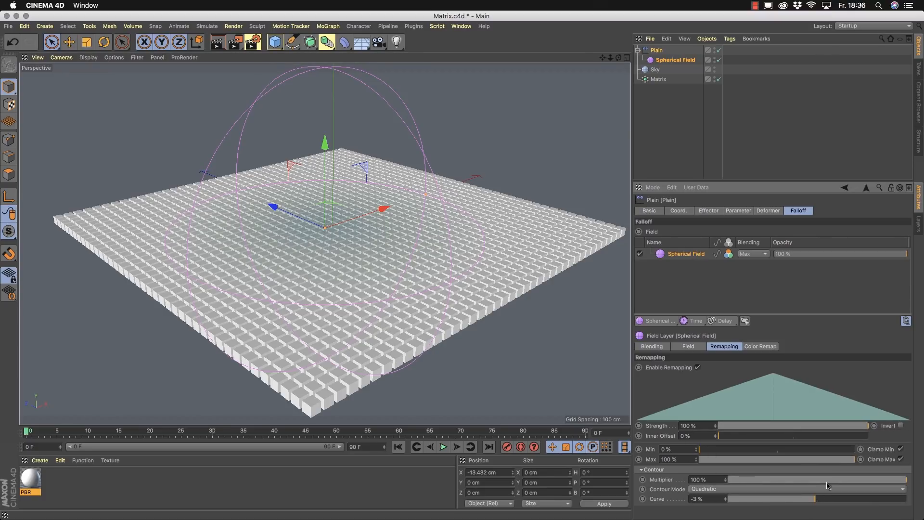
pyautogui.moveTo(721, 436); pyautogui.dragTo(852, 429)
pyautogui.keyDown('alt'); pyautogui.moveTo(293, 168); pyautogui.dragTo(422, 143); pyautogui.keyUp('alt')
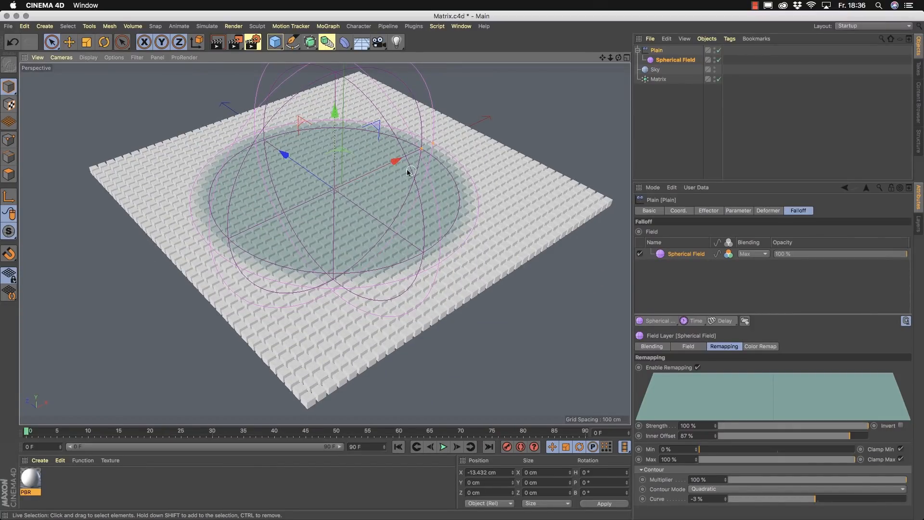
# - Set the layer's remap color to red with hue 360° and saturation 100 %, and reduce its Inner Offset to 46 %
pyautogui.click(759, 347)
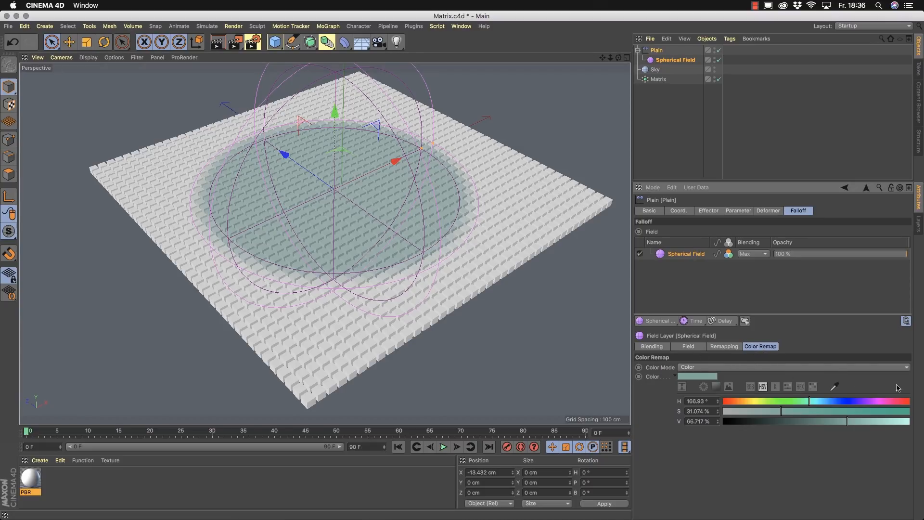
pyautogui.moveTo(865, 404); pyautogui.dragTo(907, 403)
pyautogui.click(908, 411)
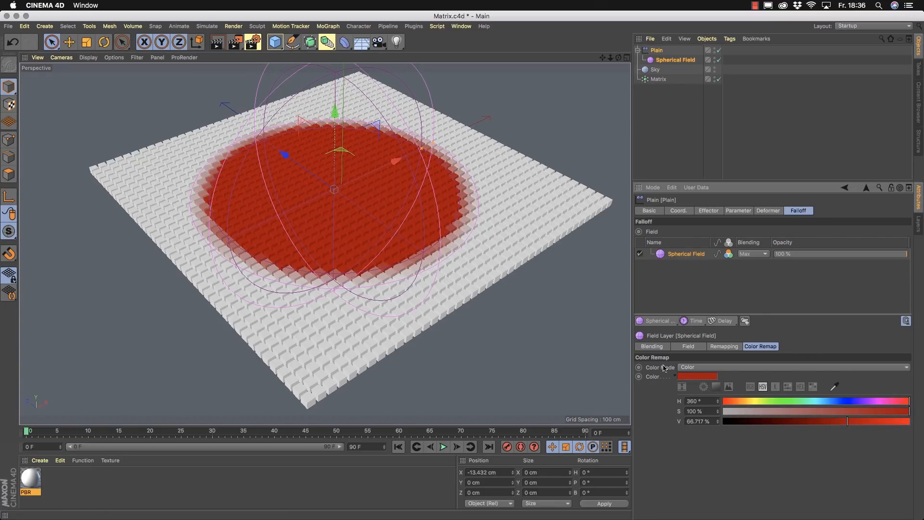
pyautogui.click(723, 347)
pyautogui.moveTo(850, 436); pyautogui.dragTo(787, 436)
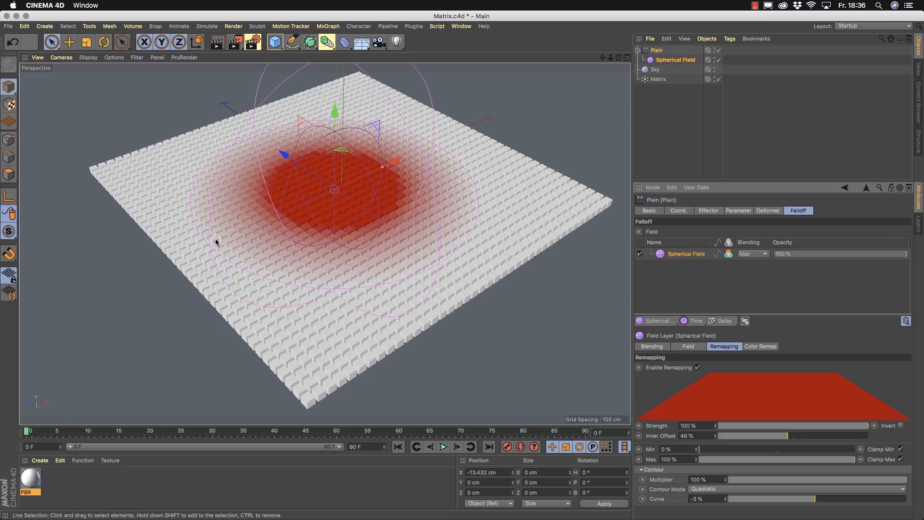
# - Switch the layer's Color Mode to Gradient and make the black knot red with saturation and value at 100 %
pyautogui.click(770, 346)
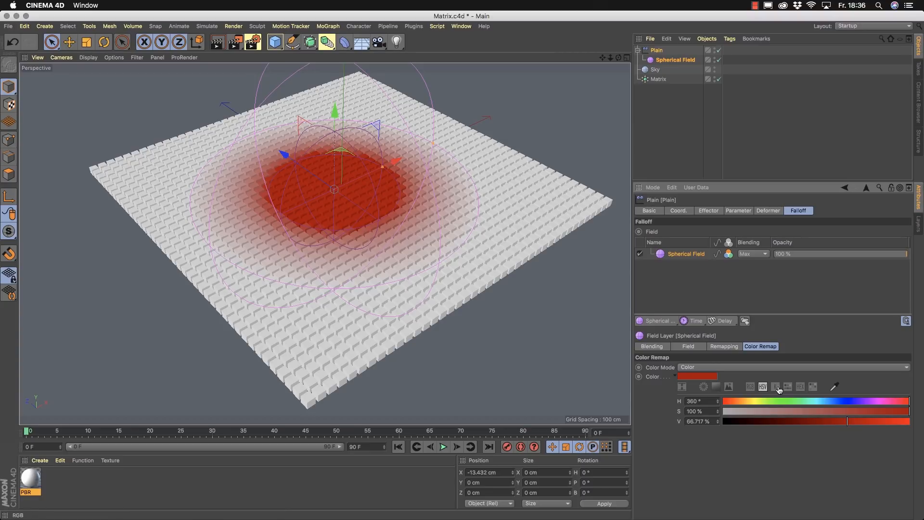
pyautogui.click(898, 368)
pyautogui.click(726, 399)
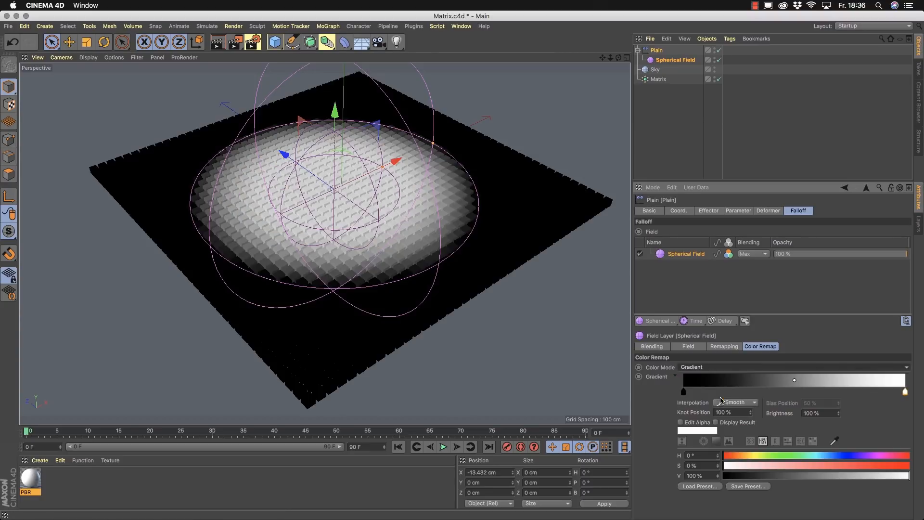
pyautogui.click(684, 393)
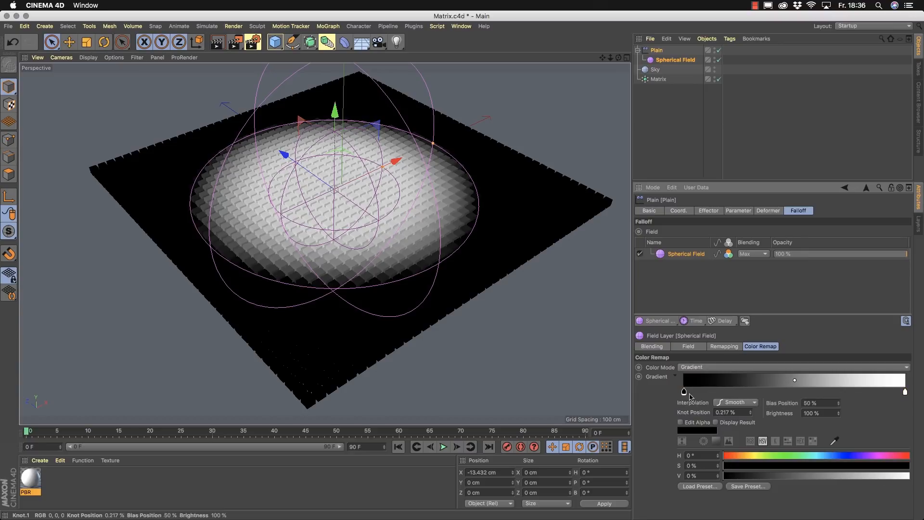
pyautogui.moveTo(817, 465); pyautogui.dragTo(911, 468)
pyautogui.moveTo(849, 475); pyautogui.dragTo(921, 479)
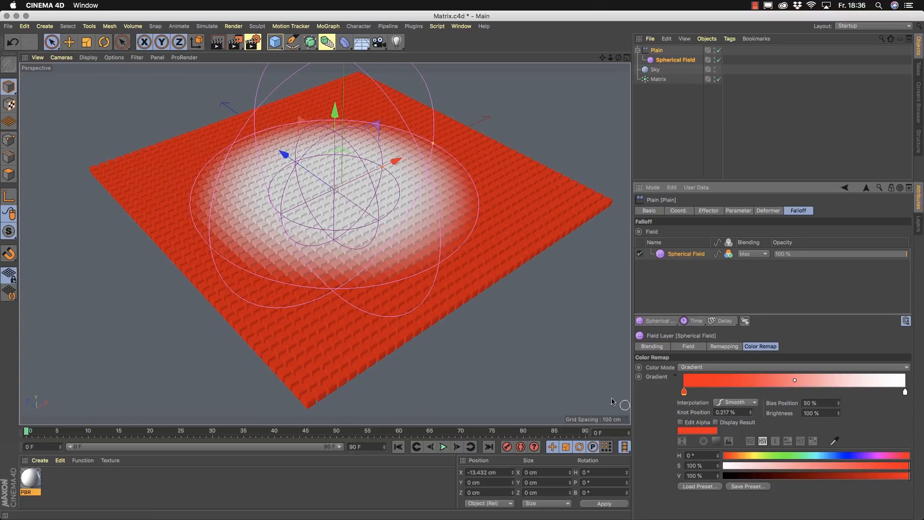
# - Make the gradient's white knot blue with hue 219° and saturation 100 %
pyautogui.click(905, 392)
pyautogui.click(837, 455)
pyautogui.moveTo(864, 467); pyautogui.dragTo(910, 469)
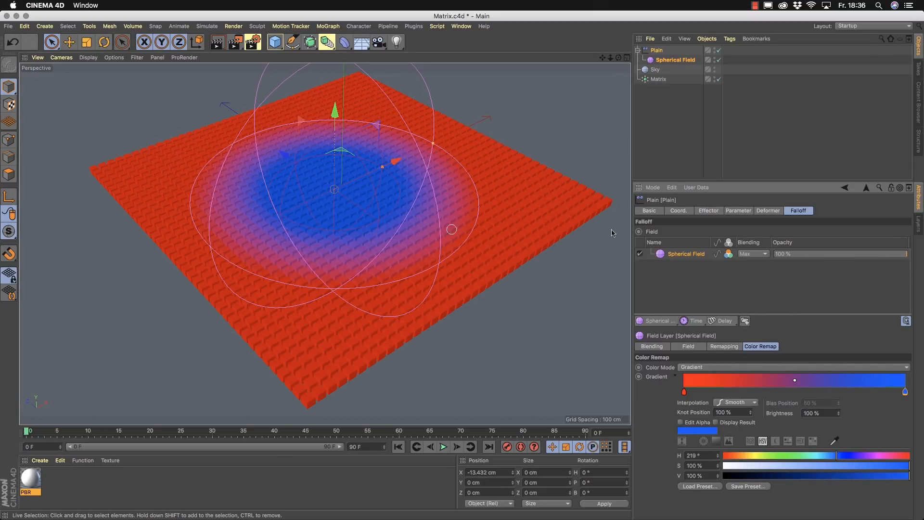
# - Turn the Spherical Field layer's value channel back on and view the whole colored matrix
pyautogui.click(717, 254)
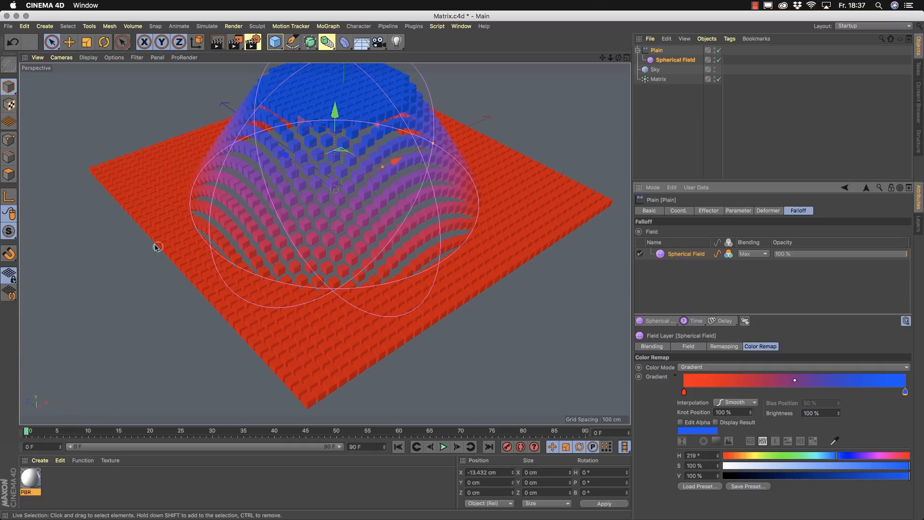
pyautogui.keyDown('alt'); pyautogui.moveTo(256, 235); pyautogui.dragTo(202, 237, button='right'); pyautogui.keyUp('alt')
pyautogui.moveTo(342, 259)
pyautogui.keyDown('alt'); pyautogui.mouseDown()
pyautogui.moveTo(350, 267)
pyautogui.moveTo(437, 191)
pyautogui.moveTo(331, 242)
pyautogui.mouseUp(); pyautogui.keyUp('alt')
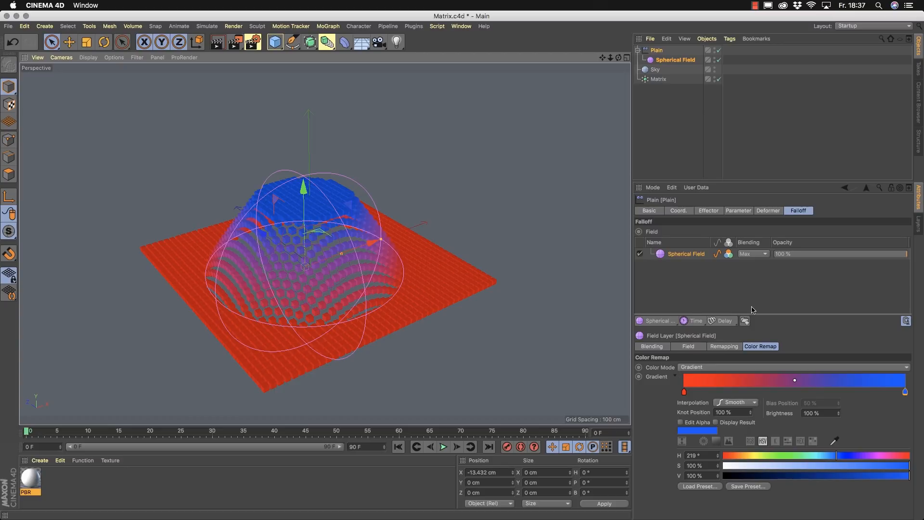
# - Add a second Spherical Field to the Plain effector's falloff
pyautogui.click(704, 291)
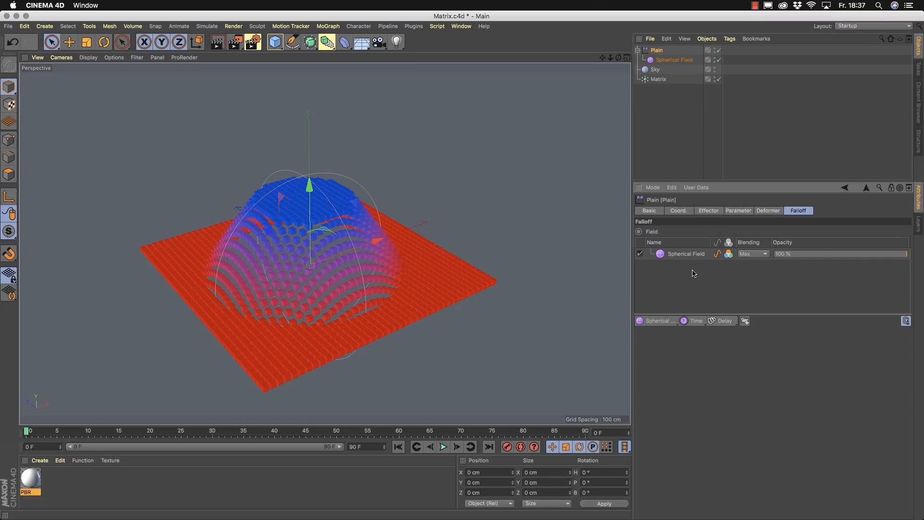
pyautogui.click(673, 322)
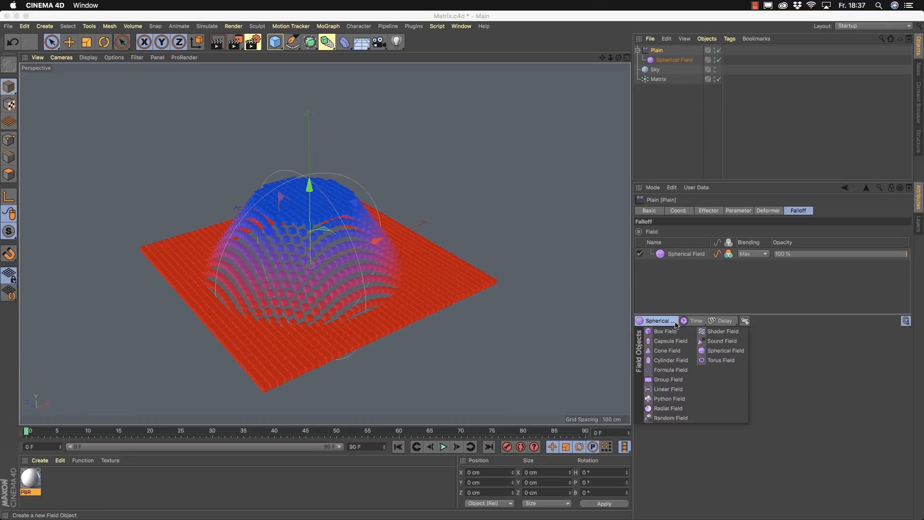
pyautogui.click(720, 352)
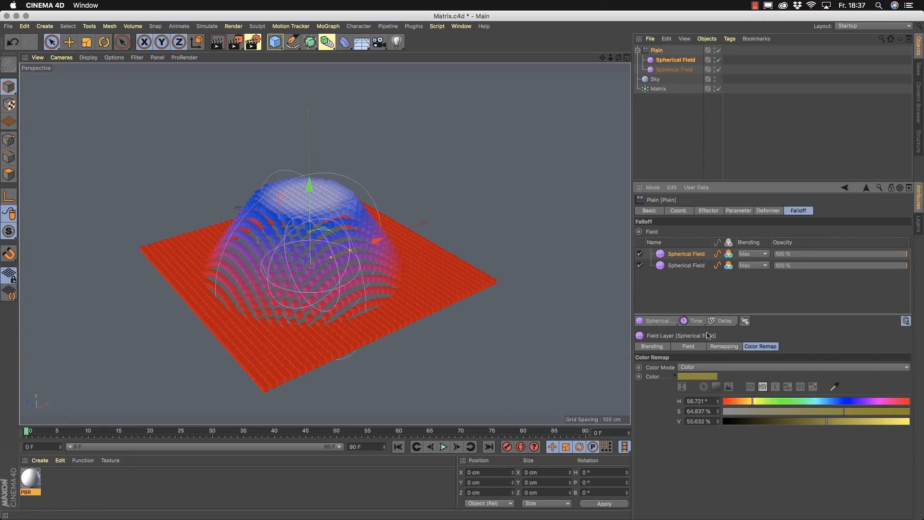
# - Move the two Spherical Fields apart over opposite sides of the matrix, placing the new one at about X -171 cm
pyautogui.click(687, 266)
pyautogui.moveTo(374, 240); pyautogui.dragTo(436, 219)
pyautogui.click(686, 254)
pyautogui.moveTo(379, 240); pyautogui.dragTo(368, 295)
pyautogui.scroll(-4, 291, 273)
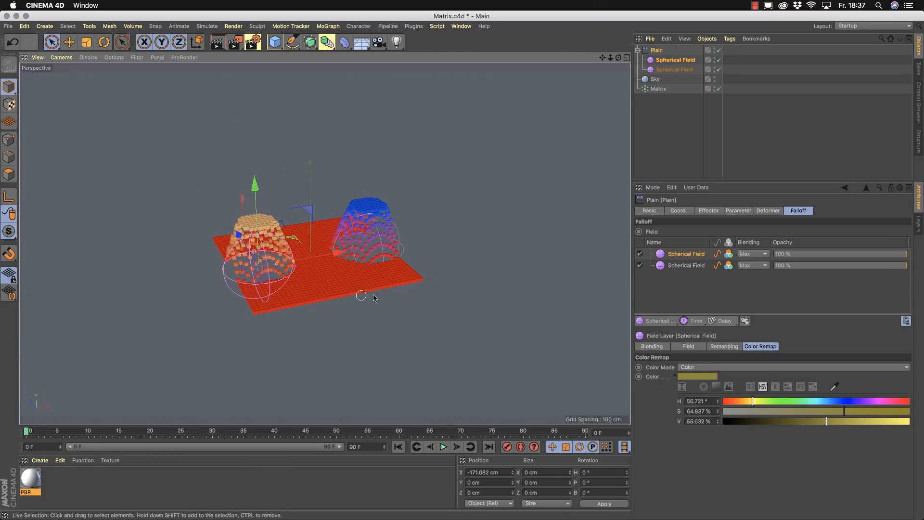
# - Move the original Spherical Field to about X -15 cm so that it overlaps the new one
pyautogui.moveTo(329, 255); pyautogui.dragTo(359, 251)
pyautogui.click(681, 266)
pyautogui.moveTo(438, 236); pyautogui.dragTo(309, 211)
pyautogui.scroll(5, 336, 226)
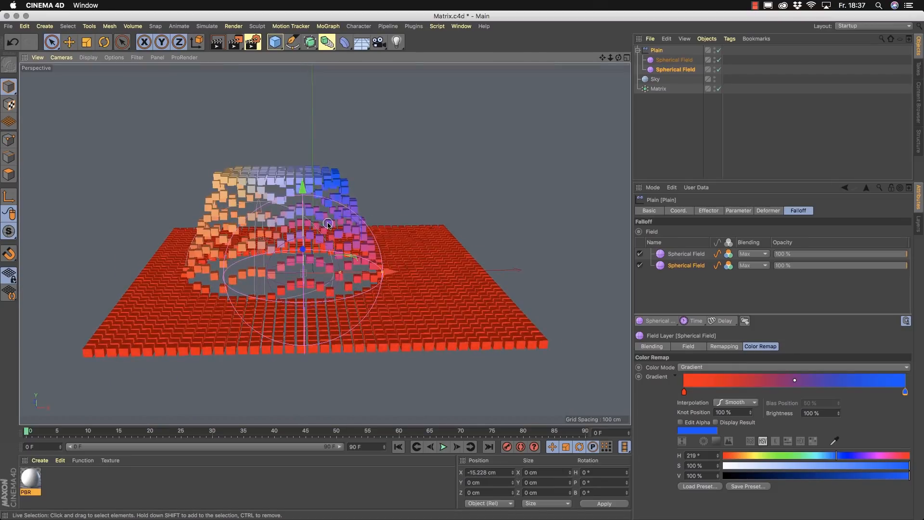
pyautogui.keyDown('alt'); pyautogui.moveTo(309, 211); pyautogui.dragTo(370, 248, button='middle'); pyautogui.keyUp('alt')
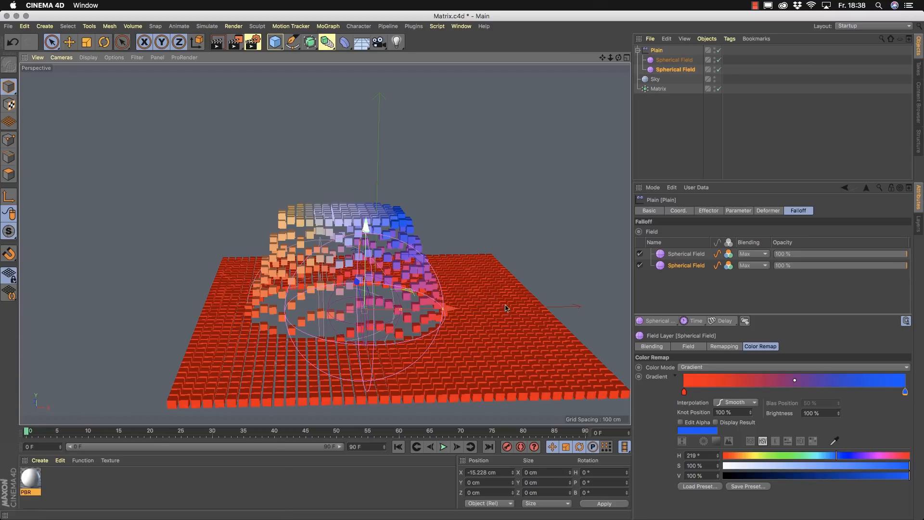
# - Set the new Spherical Field layer's blending to Normal and shift its field to about X -131 cm
pyautogui.click(757, 255)
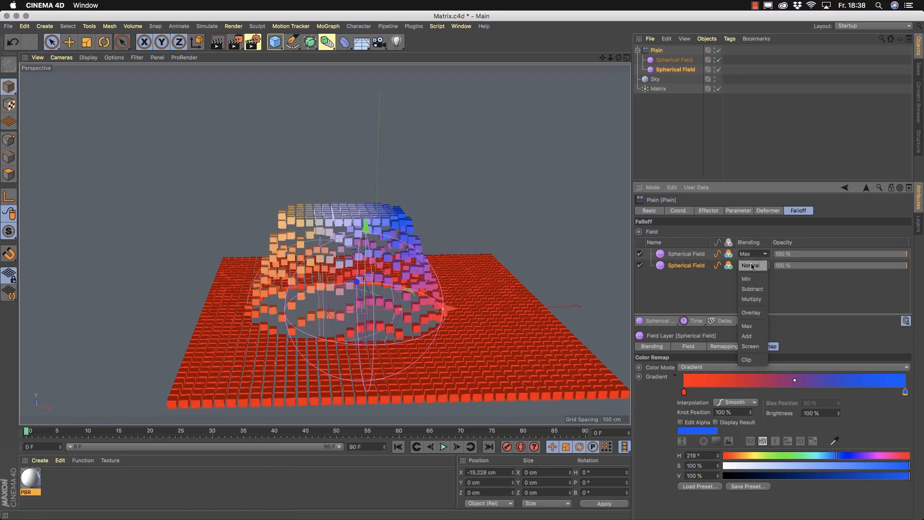
pyautogui.click(750, 266)
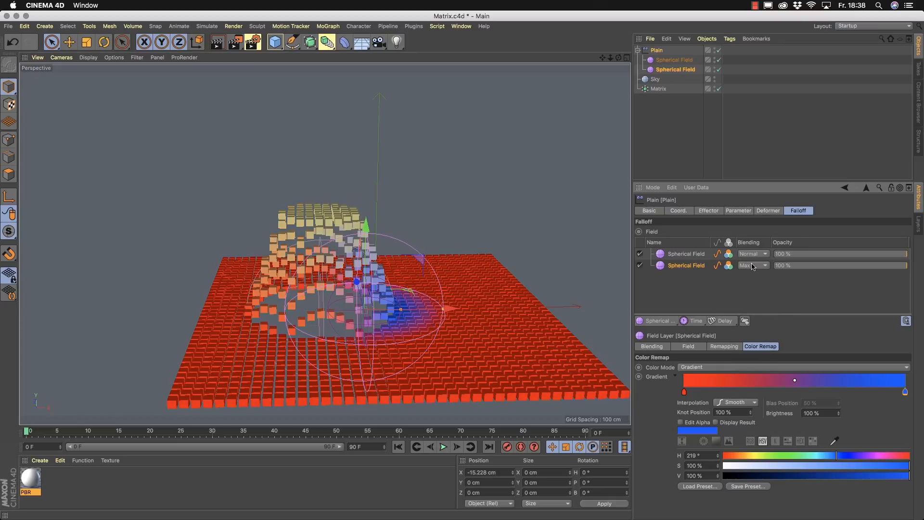
pyautogui.click(674, 254)
pyautogui.moveTo(399, 311); pyautogui.dragTo(362, 309)
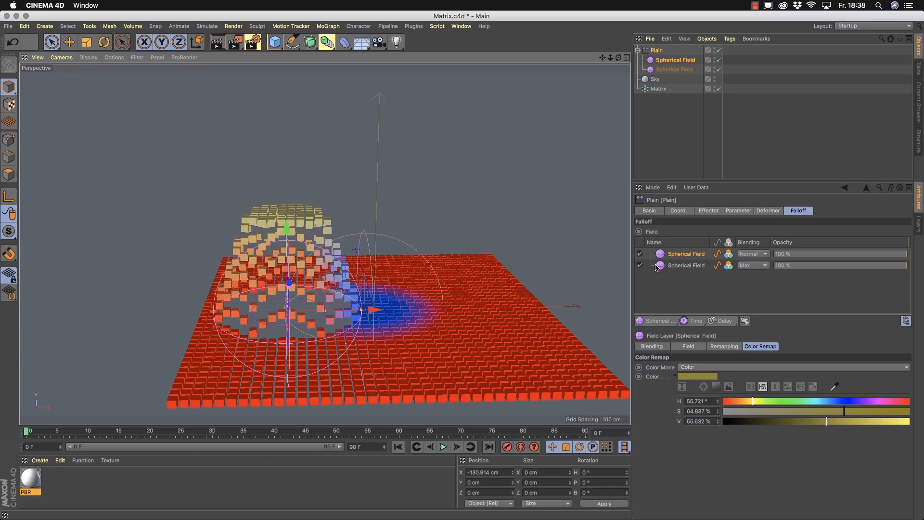
# - Set the new Spherical Field layer's blending to Subtract, with its field moved to about X -82 cm
pyautogui.click(762, 255)
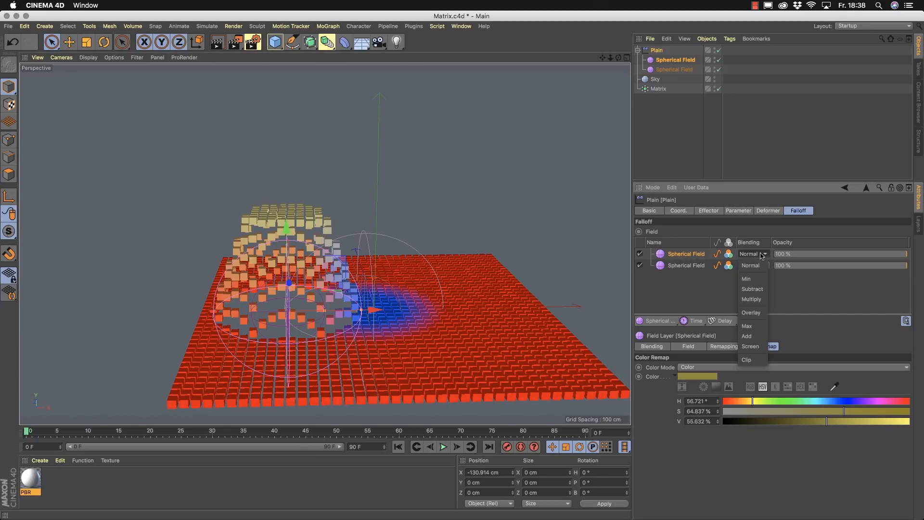
pyautogui.click(752, 289)
pyautogui.keyDown('alt'); pyautogui.moveTo(359, 290); pyautogui.dragTo(428, 240); pyautogui.keyUp('alt')
# - Try Overlay blending on the new Spherical Field layer and return it to Normal at 100 % opacity
pyautogui.click(753, 254)
pyautogui.click(757, 312)
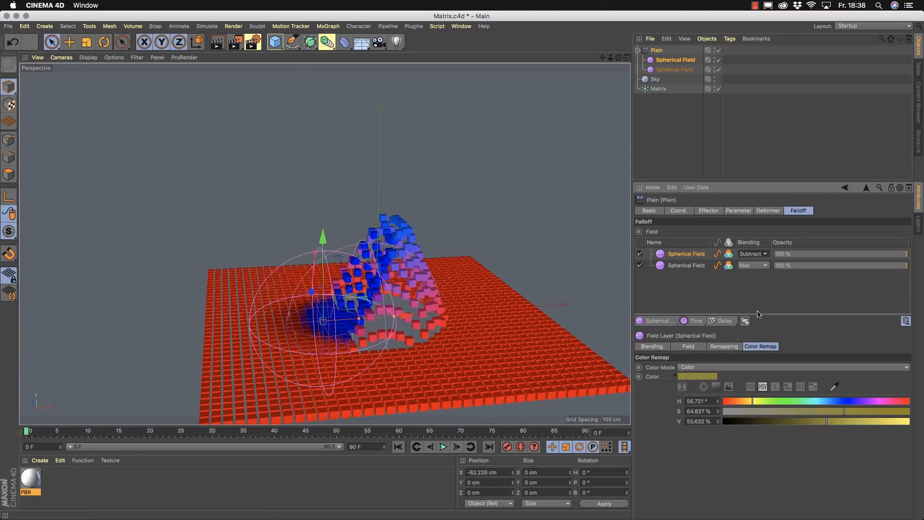
pyautogui.click(761, 255)
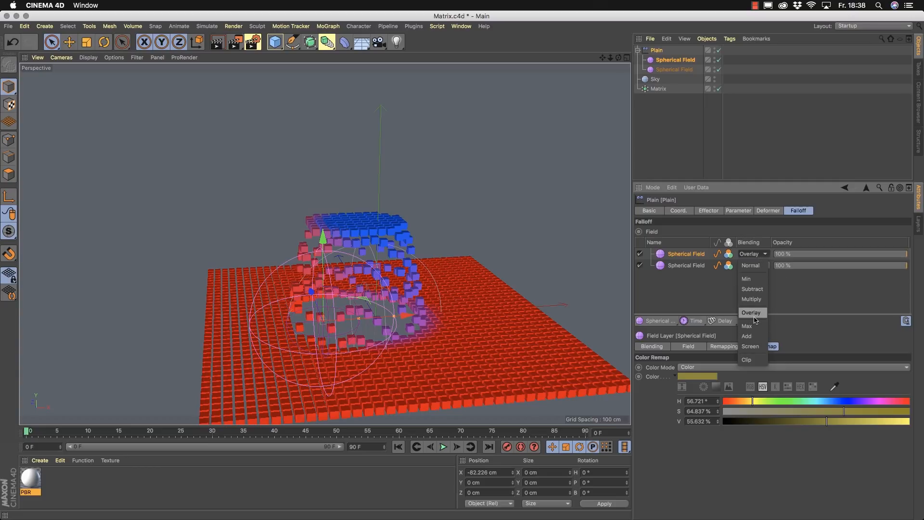
pyautogui.click(753, 266)
pyautogui.moveTo(895, 255); pyautogui.dragTo(922, 261)
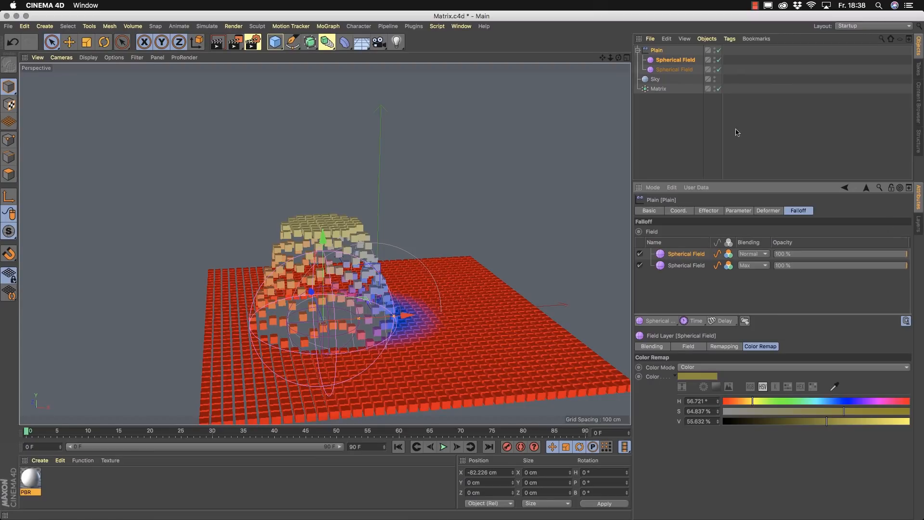
# - Move both Spherical Fields out of the Plain effector to the end of the object hierarchy and reselect Plain
pyautogui.click(670, 71)
pyautogui.keyDown('shift'); pyautogui.click(671, 61); pyautogui.keyUp('shift')
pyautogui.moveTo(670, 64); pyautogui.dragTo(666, 113)
pyautogui.click(695, 102)
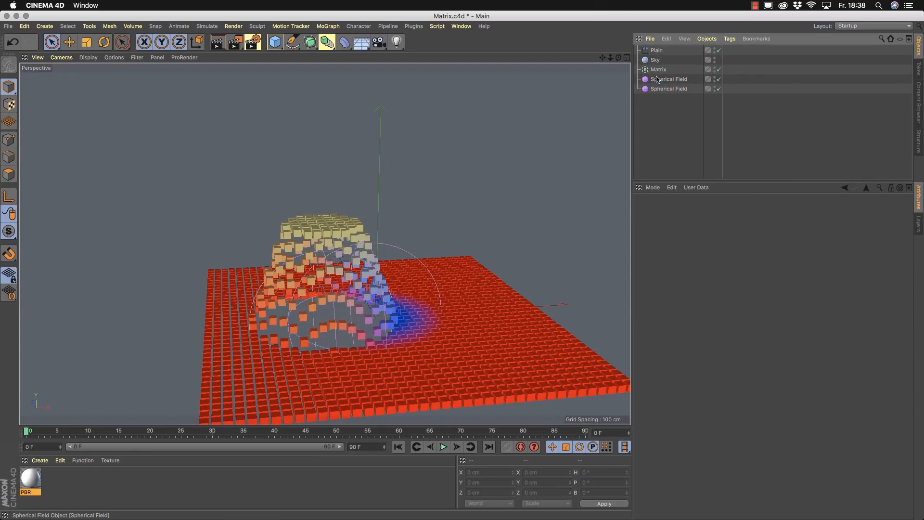
pyautogui.click(657, 50)
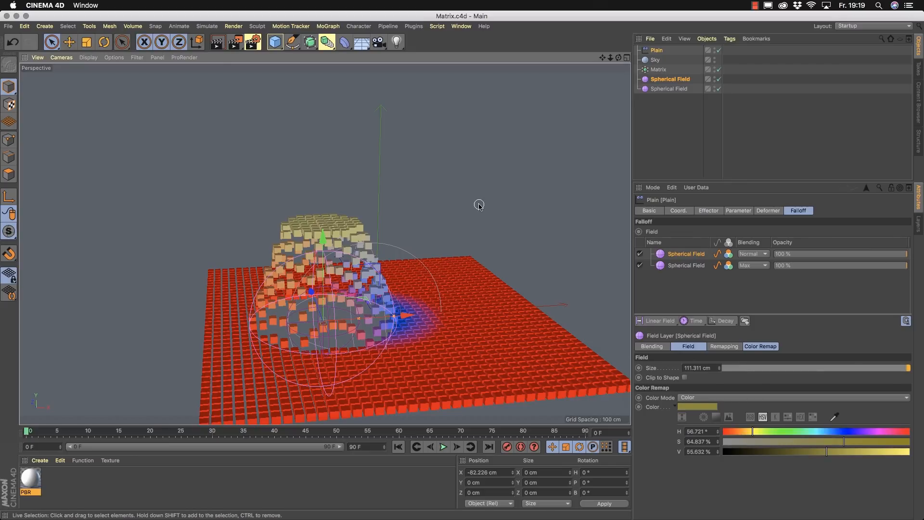
# - Switch to the Deformer 01.c4d project and go to the start of its animation
pyautogui.press('v')
pyautogui.moveTo(475, 224)
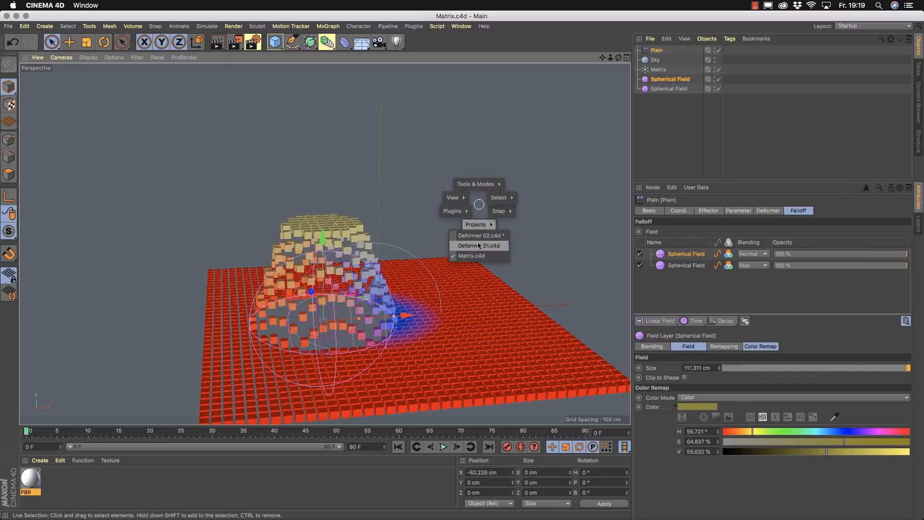
pyautogui.click(479, 246)
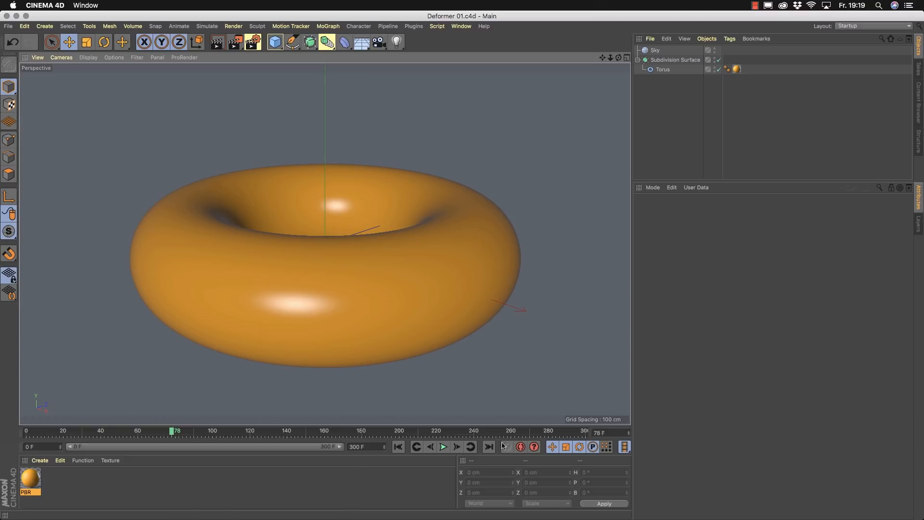
pyautogui.click(398, 447)
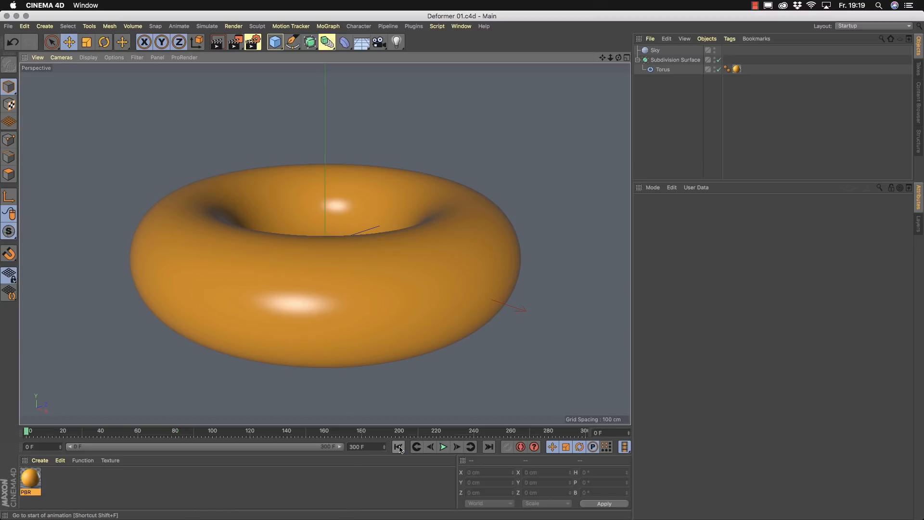
# - Select the torus and set the viewport display to Gouraud Shading without mesh lines
pyautogui.keyDown('alt'); pyautogui.moveTo(379, 288); pyautogui.dragTo(373, 267); pyautogui.keyUp('alt')
pyautogui.click(373, 267)
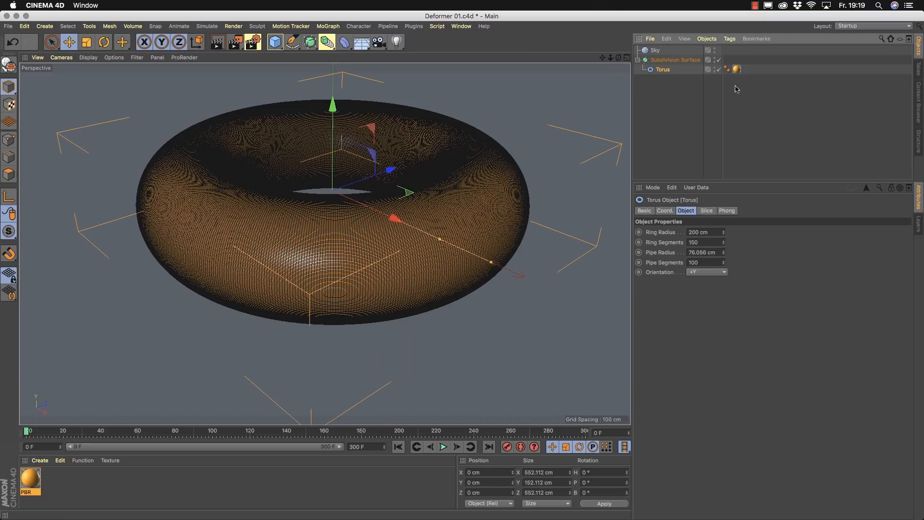
pyautogui.press('n')
pyautogui.press('a')
pyautogui.keyDown('alt'); pyautogui.moveTo(339, 140); pyautogui.dragTo(344, 202, button='middle'); pyautogui.keyUp('alt')
# - Add a Displacer deformer and make it a child of the Torus
pyautogui.click(345, 42)
pyautogui.click(371, 158)
pyautogui.moveTo(669, 50); pyautogui.dragTo(668, 73)
pyautogui.click(664, 70)
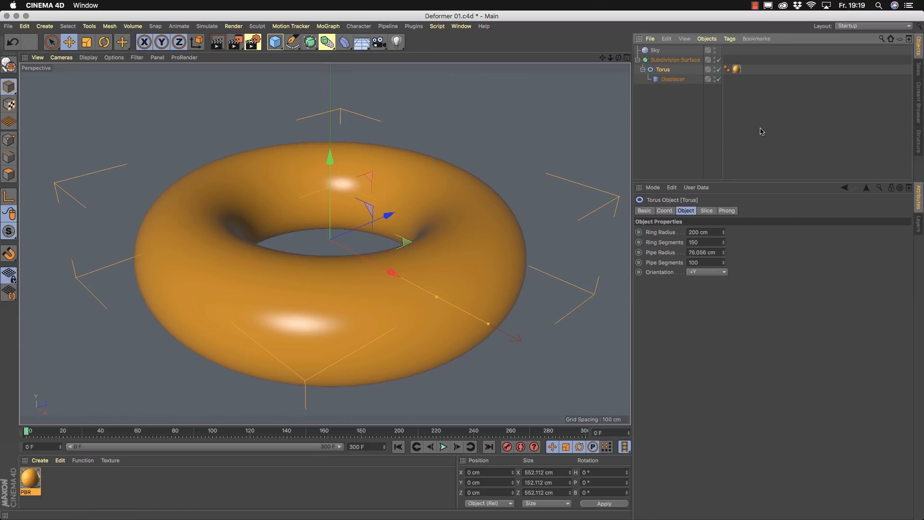
# - Load a Noise shader as the Displacer's custom shader
pyautogui.click(673, 80)
pyautogui.click(696, 211)
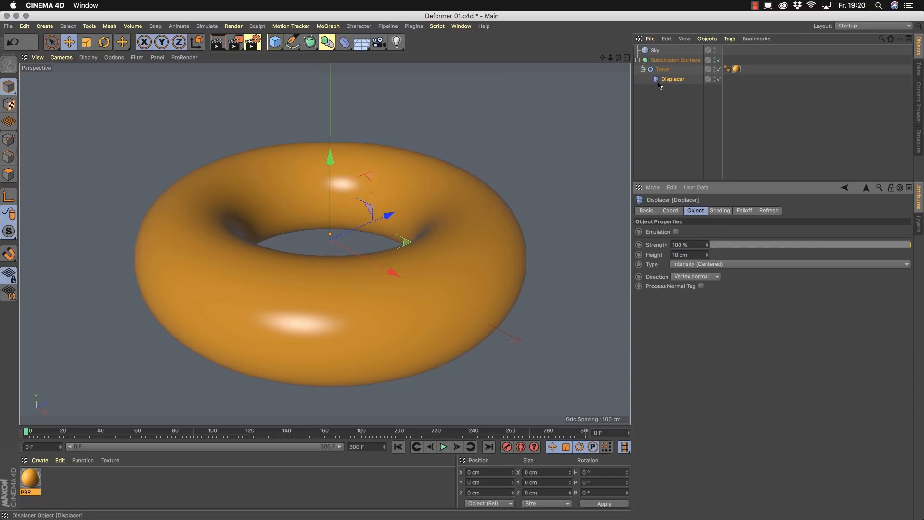
pyautogui.click(722, 212)
pyautogui.click(672, 240)
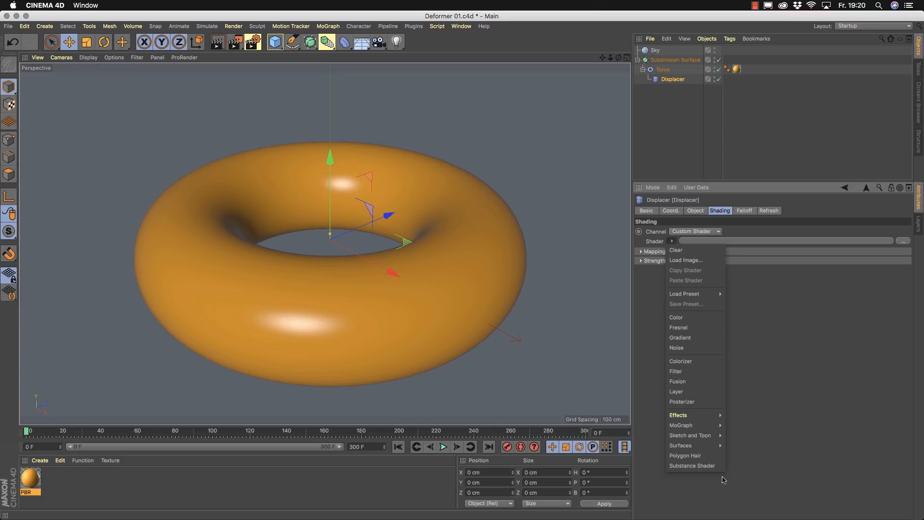
pyautogui.click(680, 347)
# - Set the Noise shader's type to Turbulence, with a Global Scale of 300 % and a Low Clip of 22 %
pyautogui.click(815, 243)
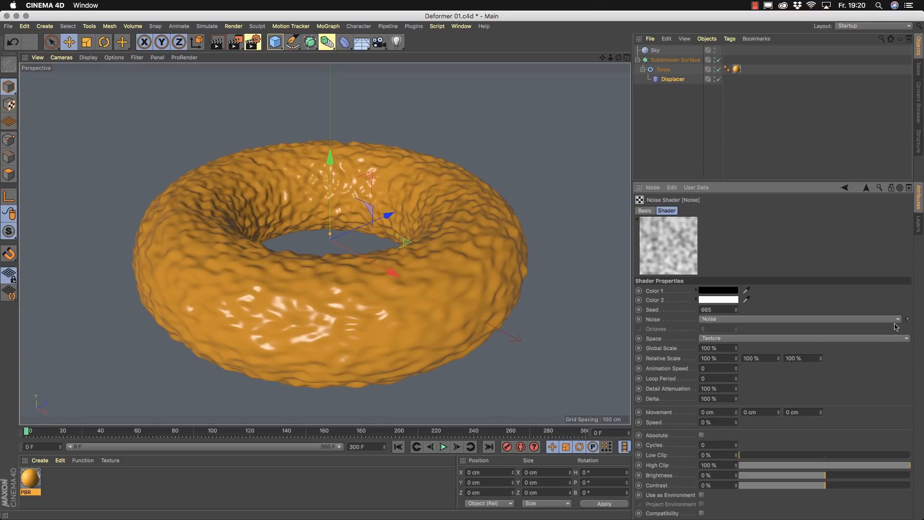
pyautogui.click(896, 320)
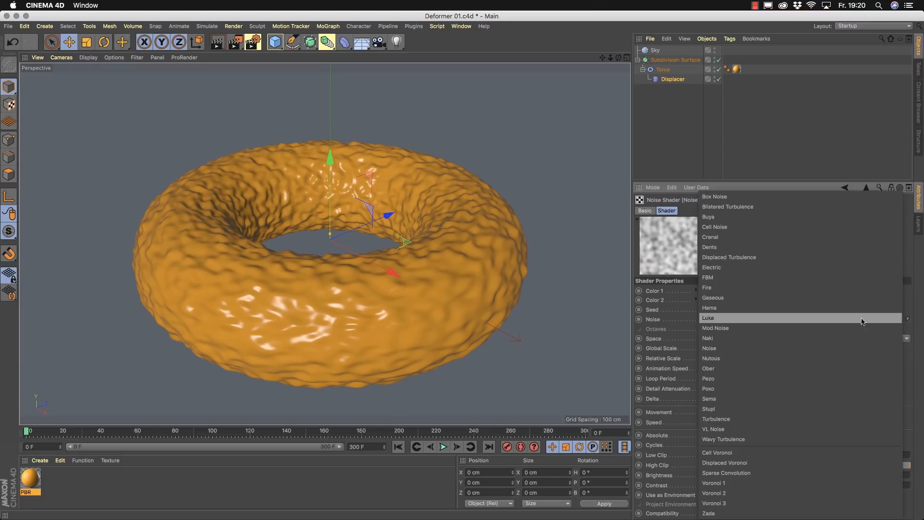
pyautogui.click(779, 419)
pyautogui.click(720, 347)
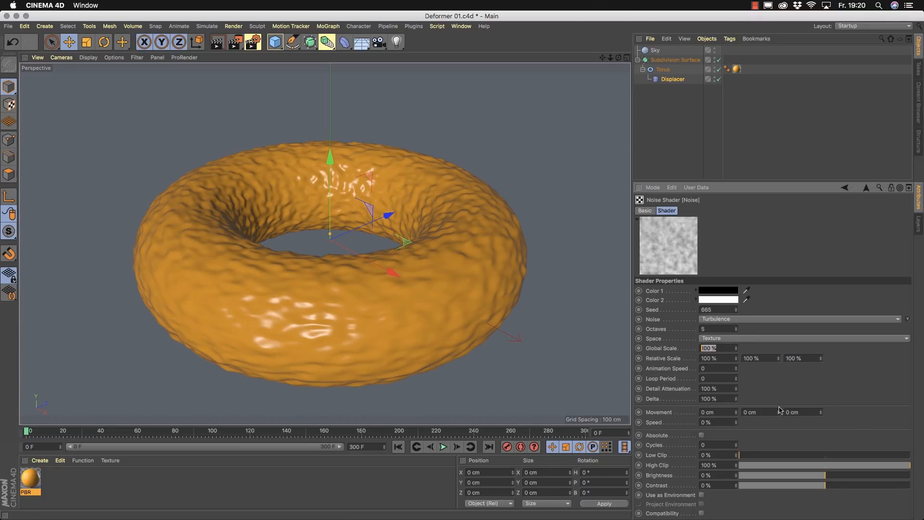
pyautogui.write('300')
pyautogui.press('Return')
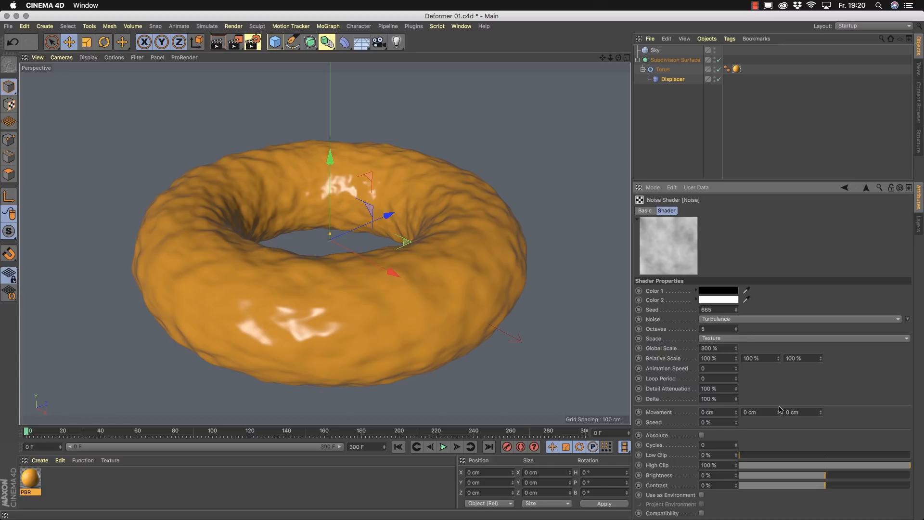
pyautogui.moveTo(742, 457); pyautogui.dragTo(779, 458)
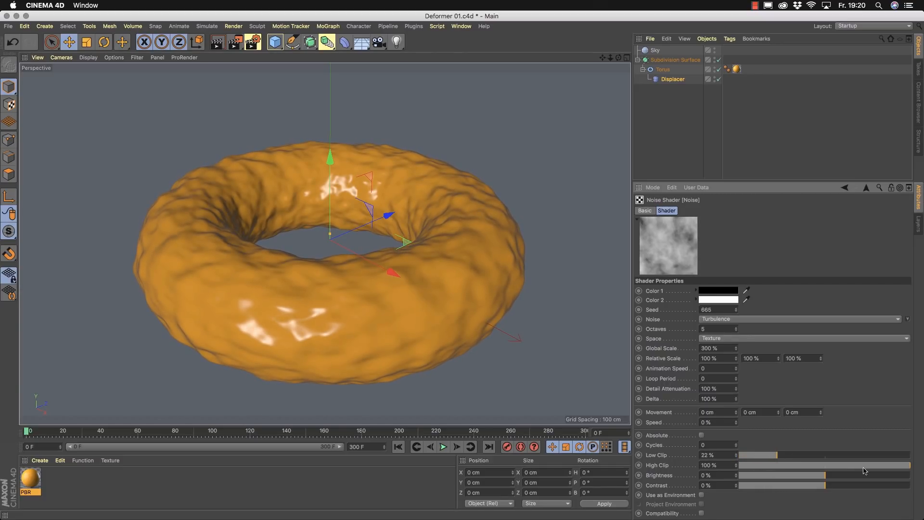
# - Try a Displacer height of 30 cm, settle on 20 cm, and view the displaced torus
pyautogui.click(866, 188)
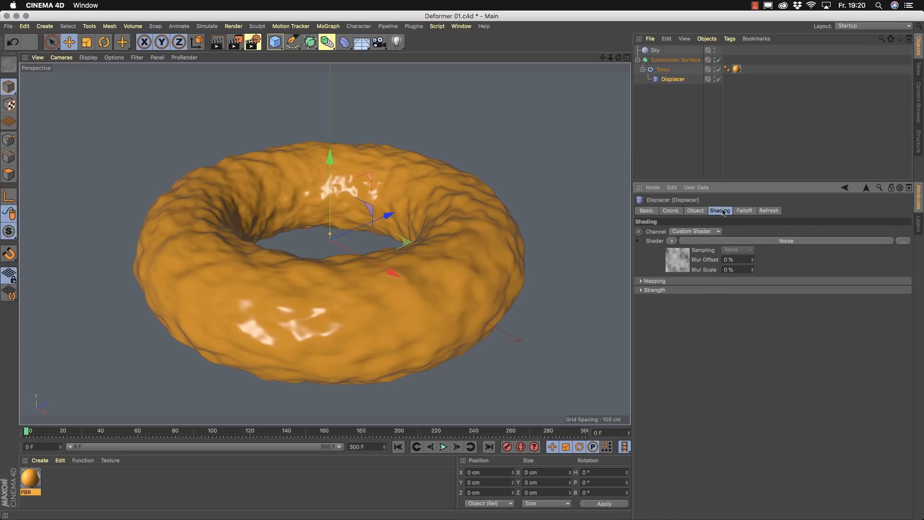
pyautogui.click(695, 210)
pyautogui.click(687, 255)
pyautogui.write('30')
pyautogui.press('Return')
pyautogui.click(680, 254)
pyautogui.write('20')
pyautogui.press('Return')
pyautogui.keyDown('alt'); pyautogui.moveTo(449, 253); pyautogui.dragTo(387, 280); pyautogui.keyUp('alt')
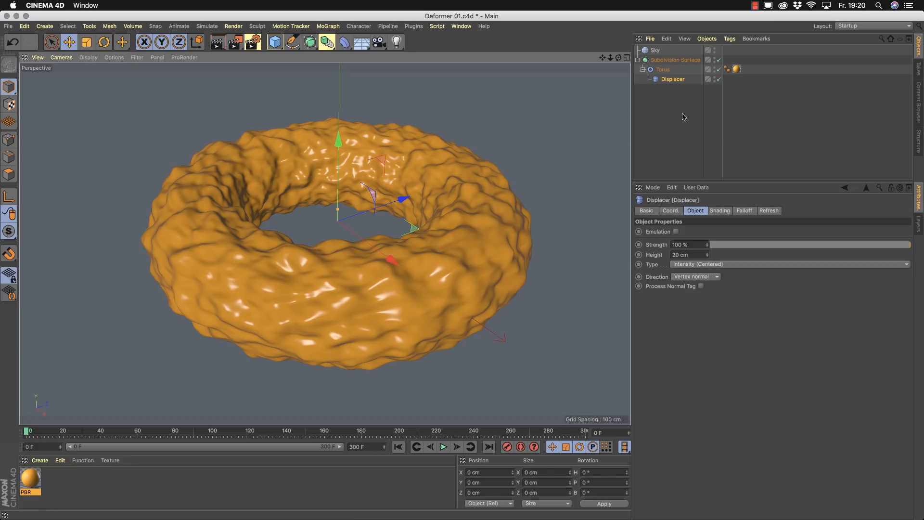
# - Add a Spherical Field to the Displacer's falloff
pyautogui.click(744, 212)
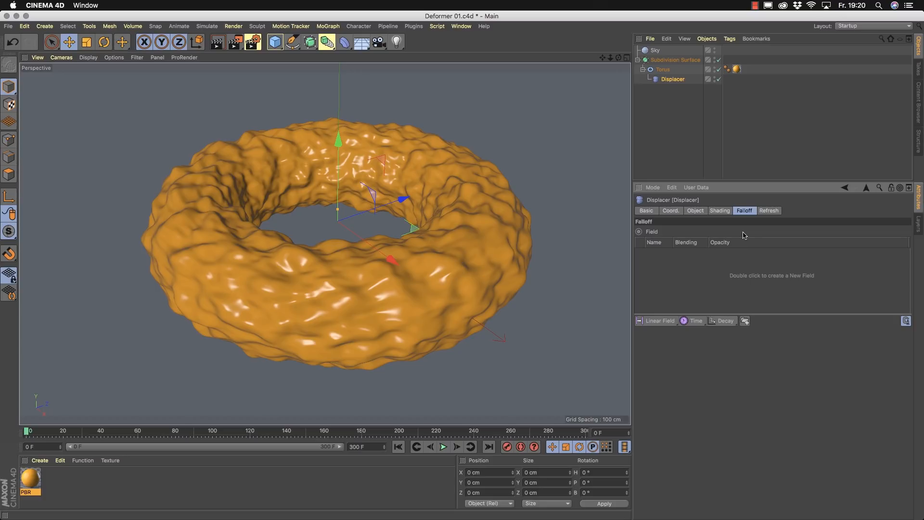
pyautogui.click(667, 323)
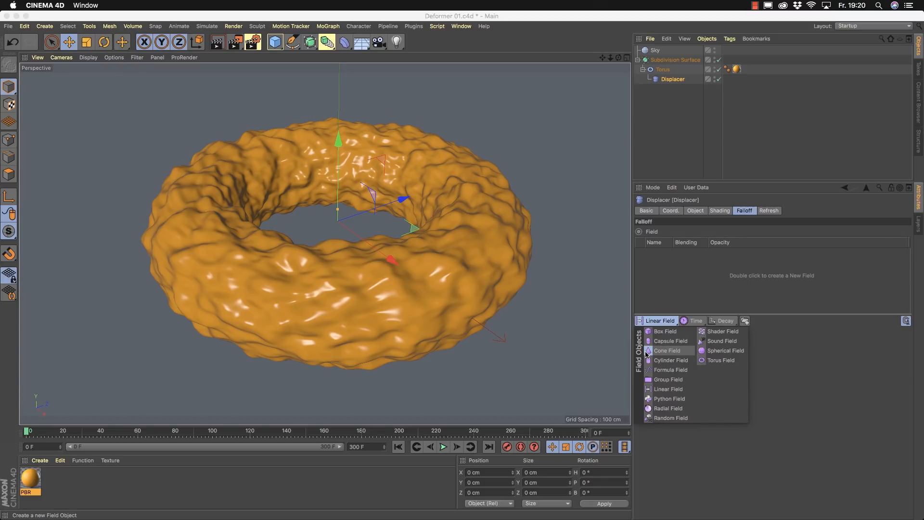
pyautogui.click(731, 351)
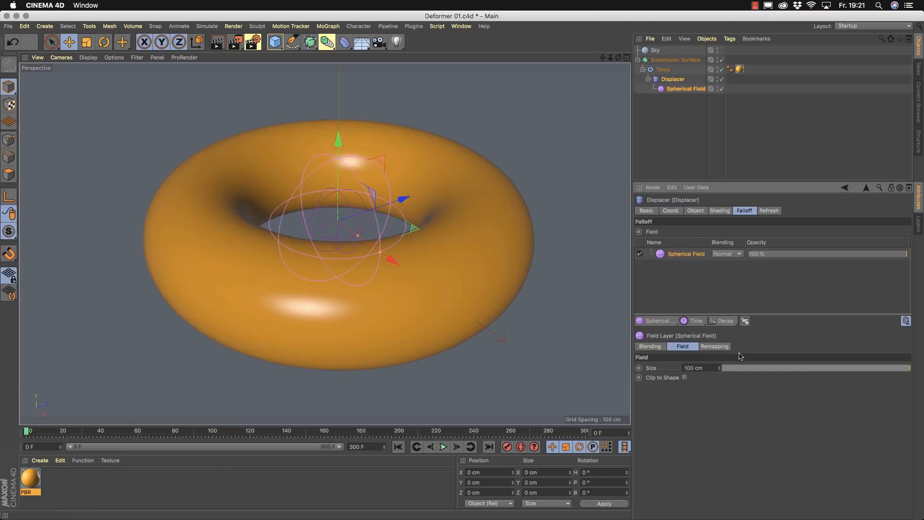
# - Move the Spherical Field onto one side of the torus at about Z -196 cm and enlarge it to about 165 cm
pyautogui.moveTo(402, 199); pyautogui.dragTo(253, 277)
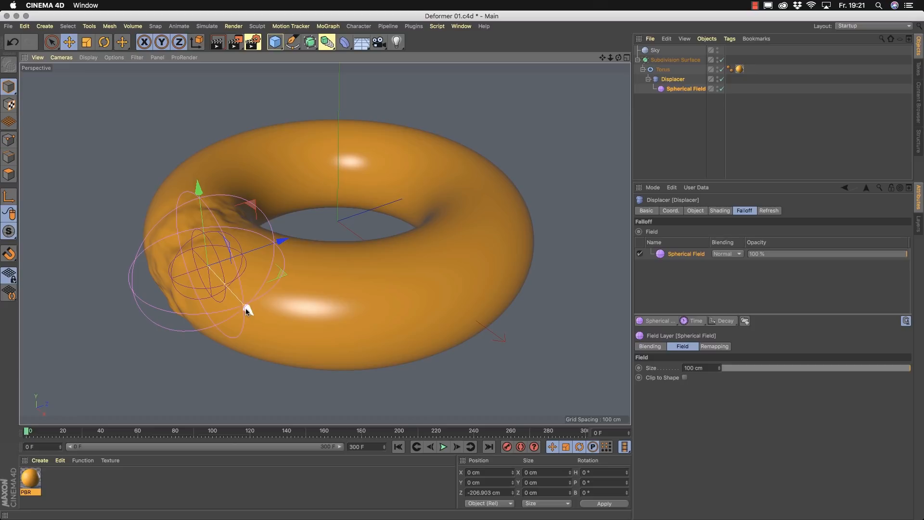
pyautogui.moveTo(251, 312); pyautogui.dragTo(384, 296)
pyautogui.keyDown('alt'); pyautogui.moveTo(428, 251); pyautogui.dragTo(337, 291, button='right'); pyautogui.keyUp('alt')
pyautogui.keyDown('alt'); pyautogui.moveTo(430, 259); pyautogui.dragTo(380, 294, button='middle'); pyautogui.keyUp('alt')
pyautogui.keyDown('alt'); pyautogui.moveTo(331, 306); pyautogui.dragTo(399, 287, button='right'); pyautogui.keyUp('alt')
pyautogui.moveTo(324, 234); pyautogui.dragTo(351, 256)
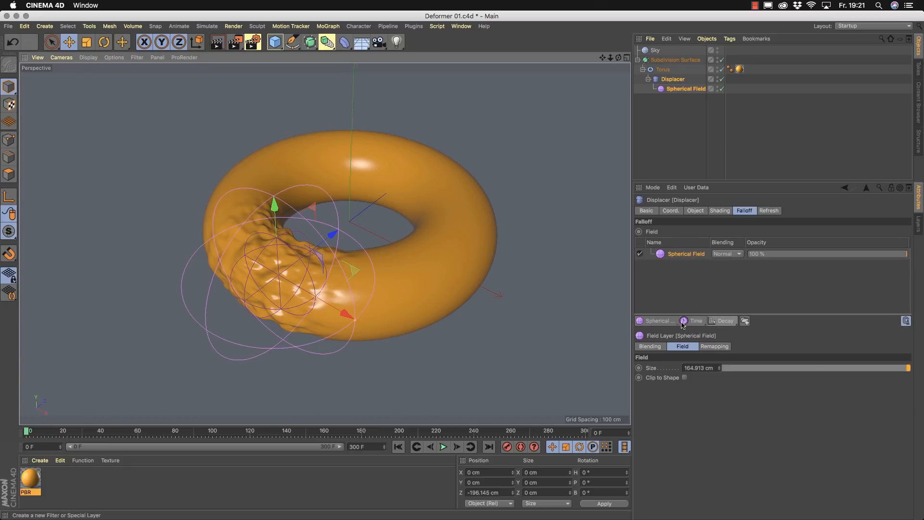
# - Delete the Spherical Field from the Displacer's falloff
pyautogui.click(670, 257)
pyautogui.press('Delete')
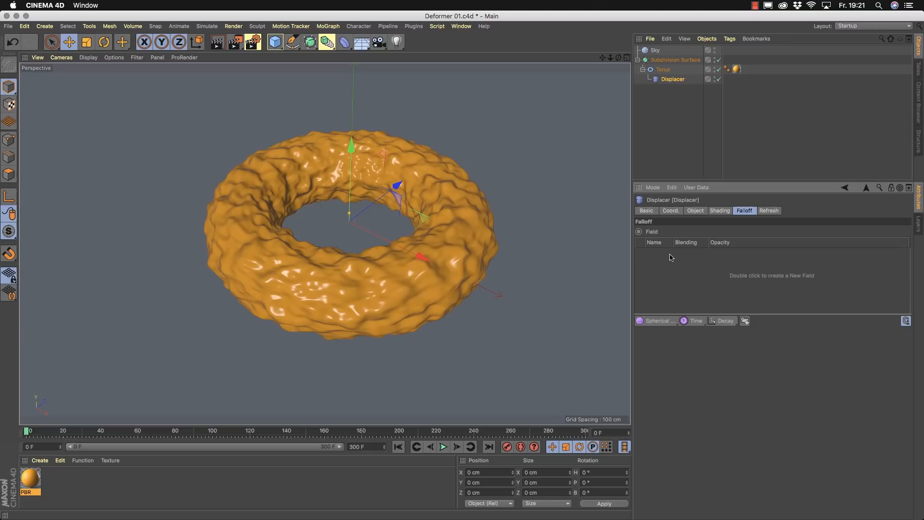
pyautogui.click(697, 322)
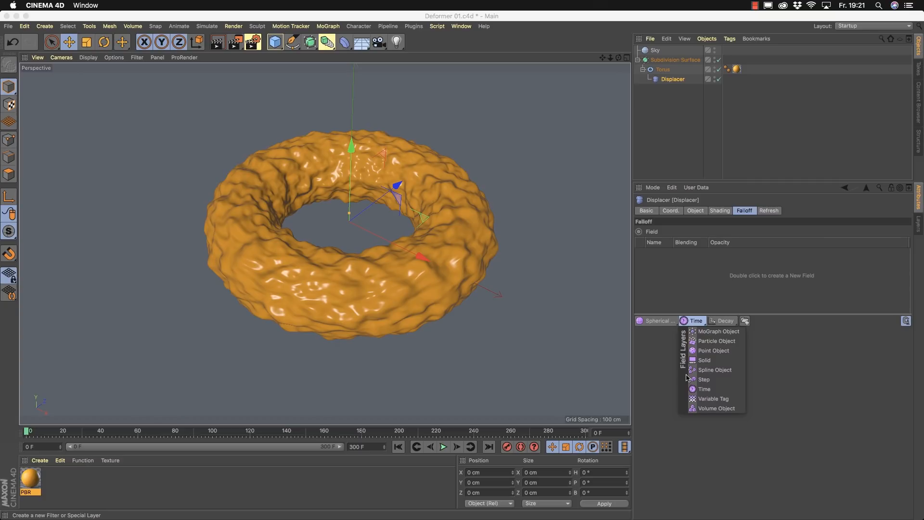
pyautogui.click(722, 321)
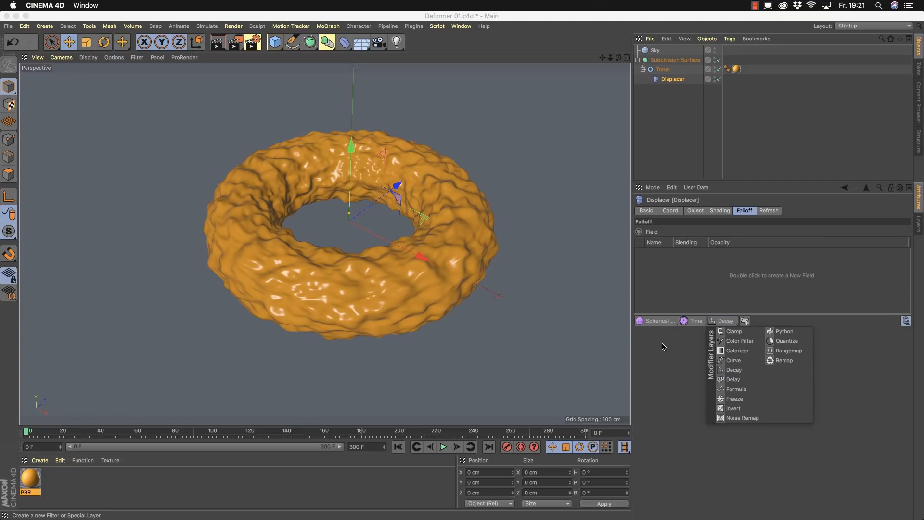
pyautogui.click(666, 321)
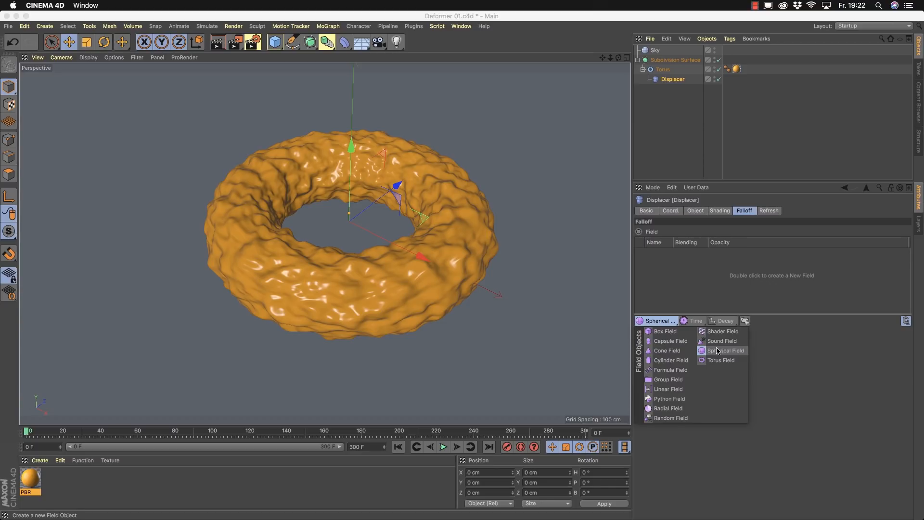
pyautogui.click(802, 369)
# - Add a Time field layer to the Displacer's falloff and play the animation to see the displacement build up
pyautogui.click(699, 321)
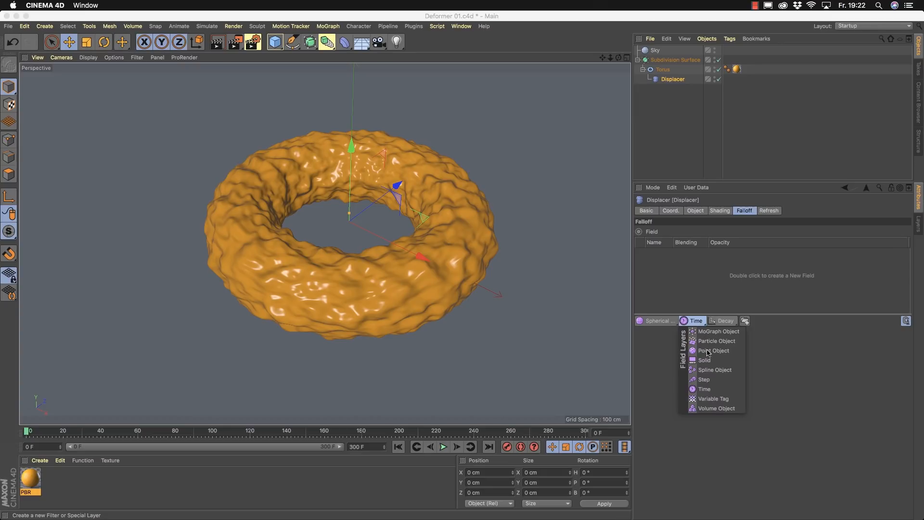
pyautogui.click(705, 389)
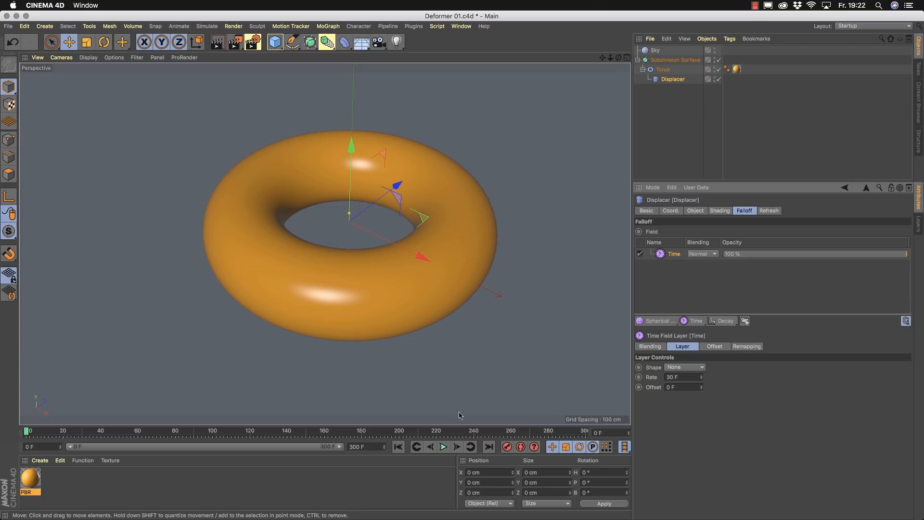
pyautogui.click(443, 447)
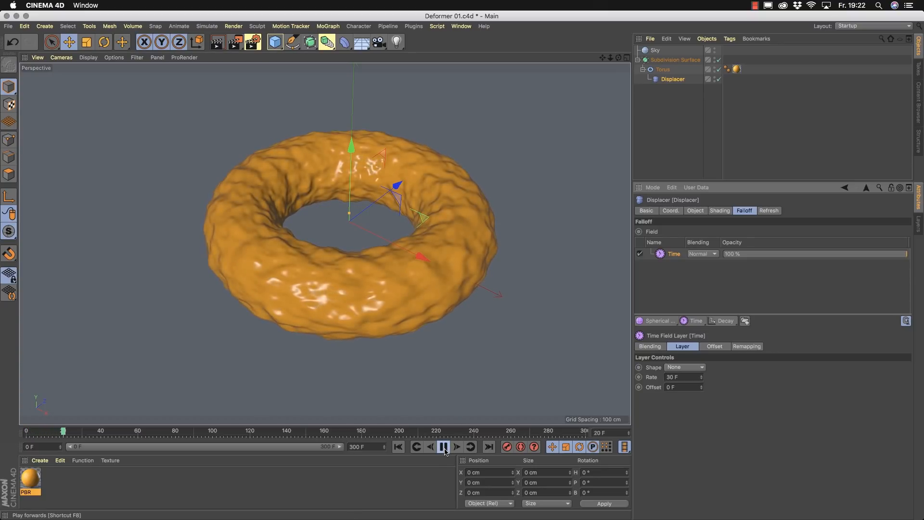
pyautogui.click(443, 447)
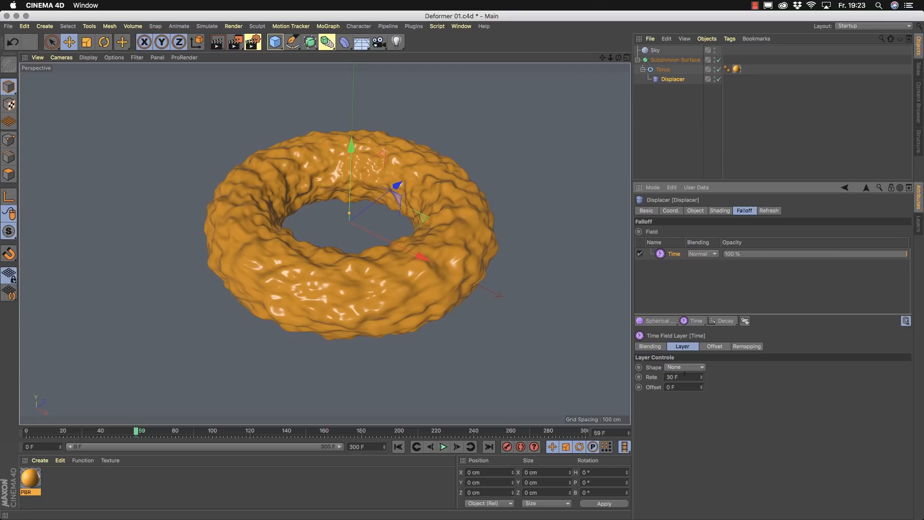
# - Set the Time layer's shape to Sine and play the animation from the start
pyautogui.click(699, 367)
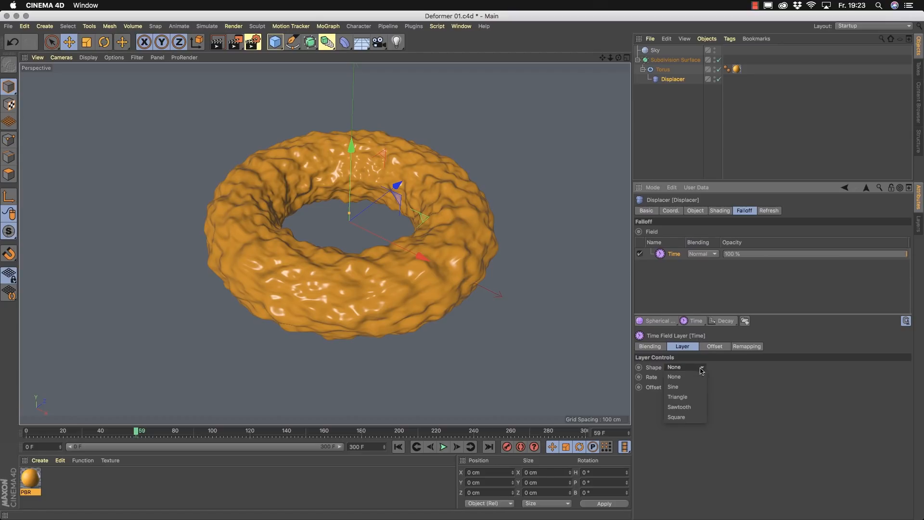
pyautogui.click(674, 388)
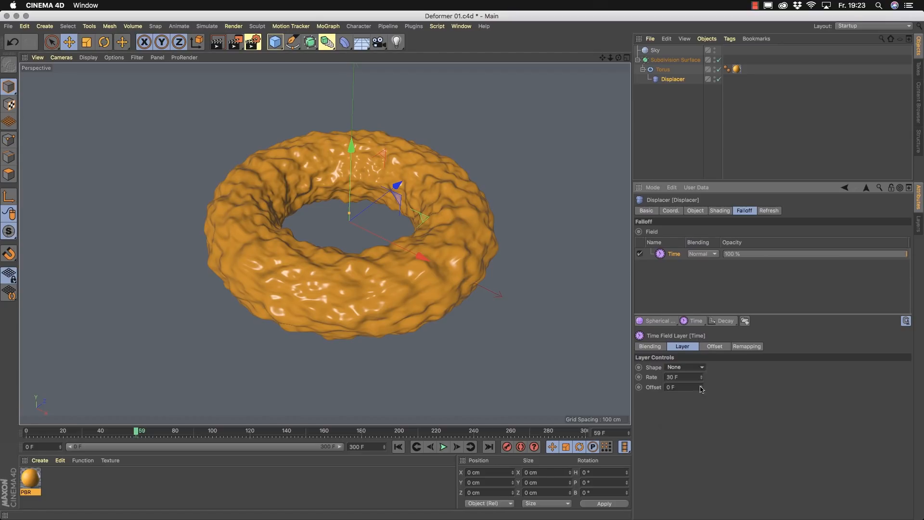
pyautogui.click(398, 448)
pyautogui.click(443, 447)
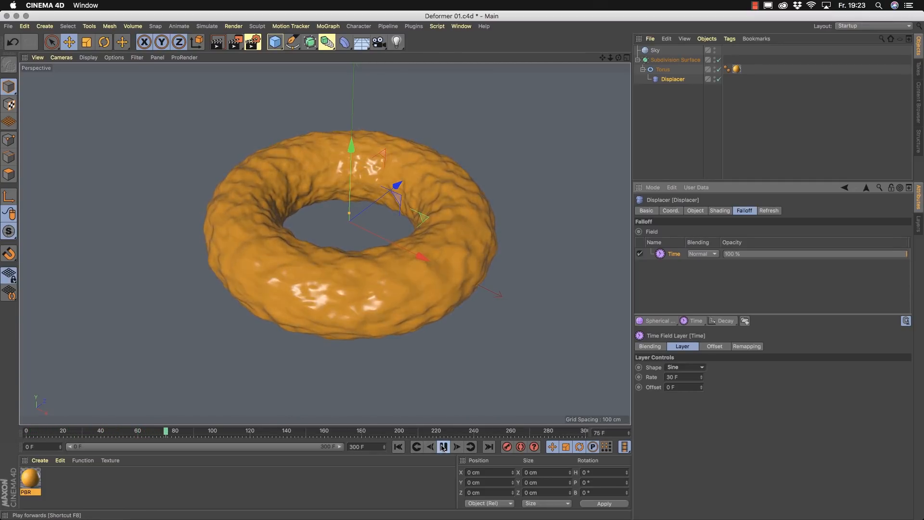
pyautogui.click(443, 447)
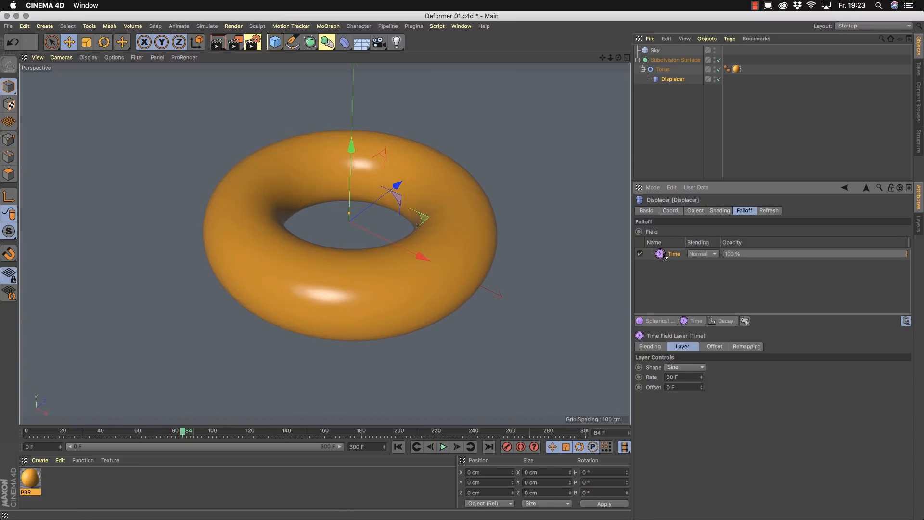
# - Delete the Time layer from the Displacer's falloff and try to add a Point Object layer
pyautogui.press('Delete')
pyautogui.click(699, 322)
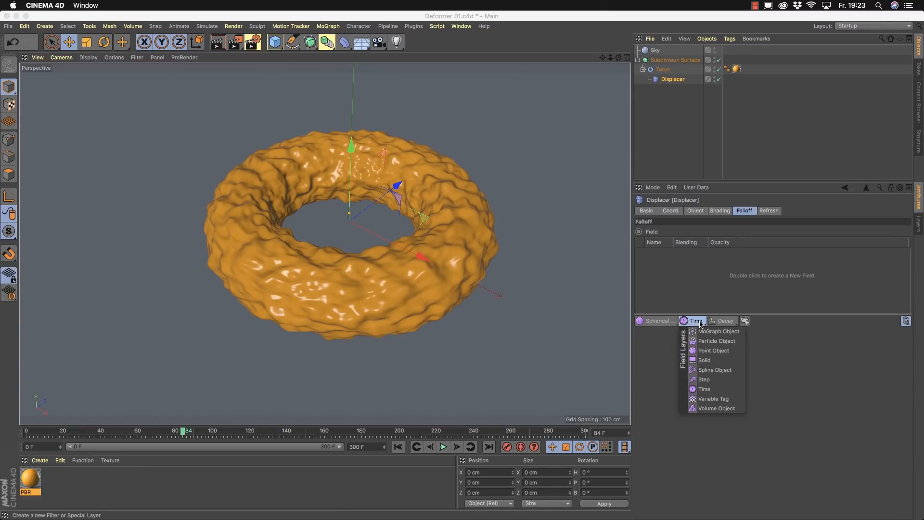
pyautogui.click(713, 350)
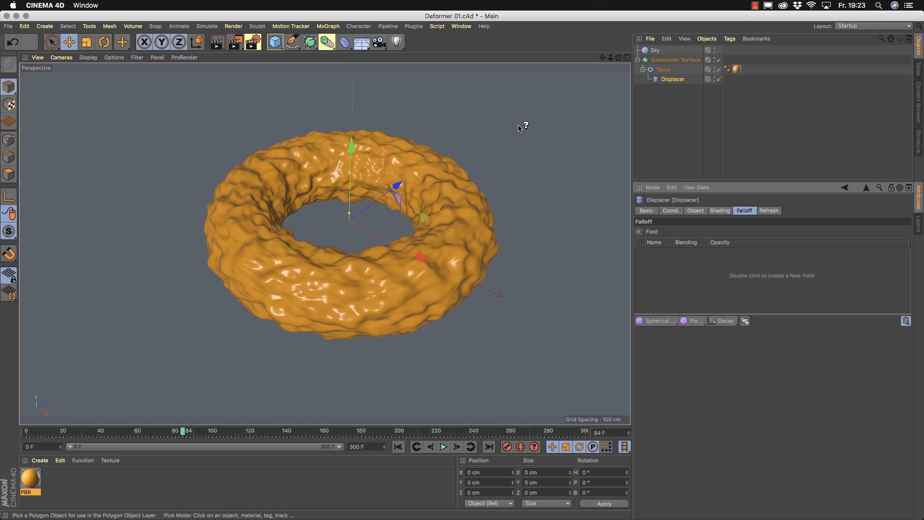
pyautogui.press('Escape')
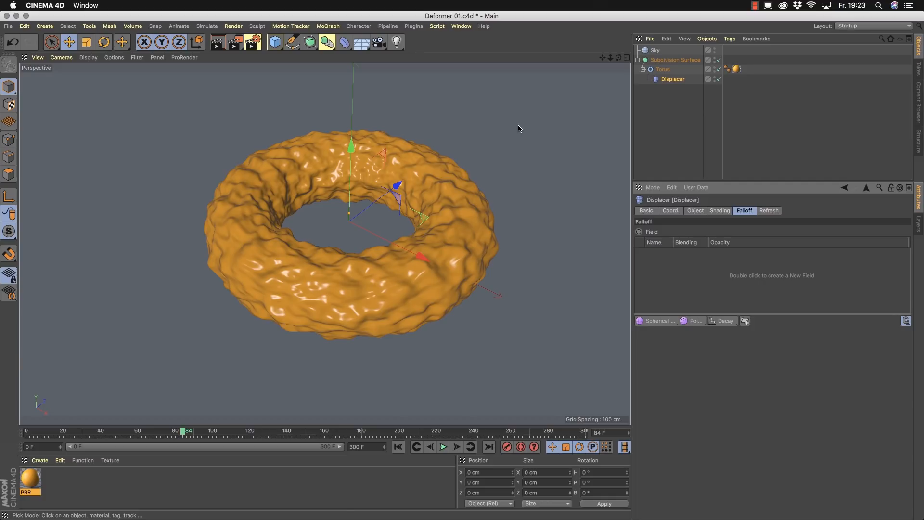
# - Add a cube of about 200 x 201 x 248 cm over one side of the torus at about Z -211 cm
pyautogui.click(282, 44)
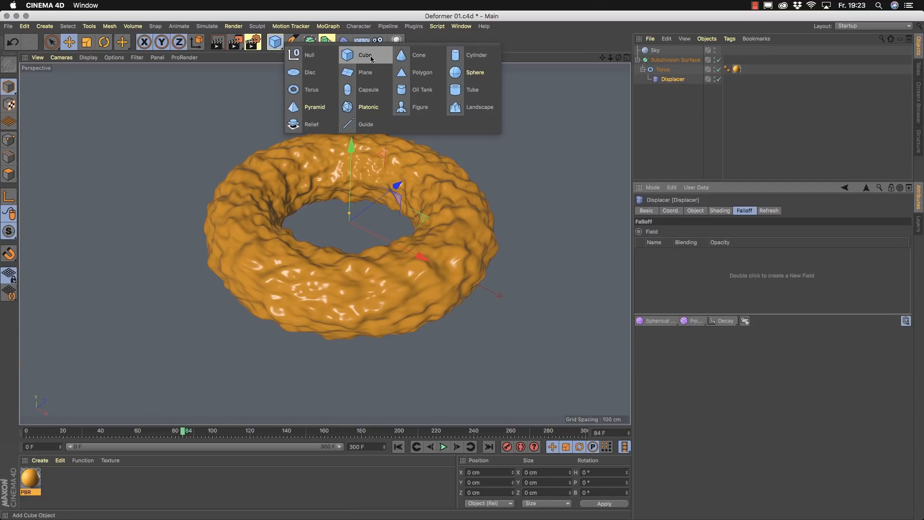
pyautogui.click(350, 59)
pyautogui.moveTo(385, 197); pyautogui.dragTo(269, 228)
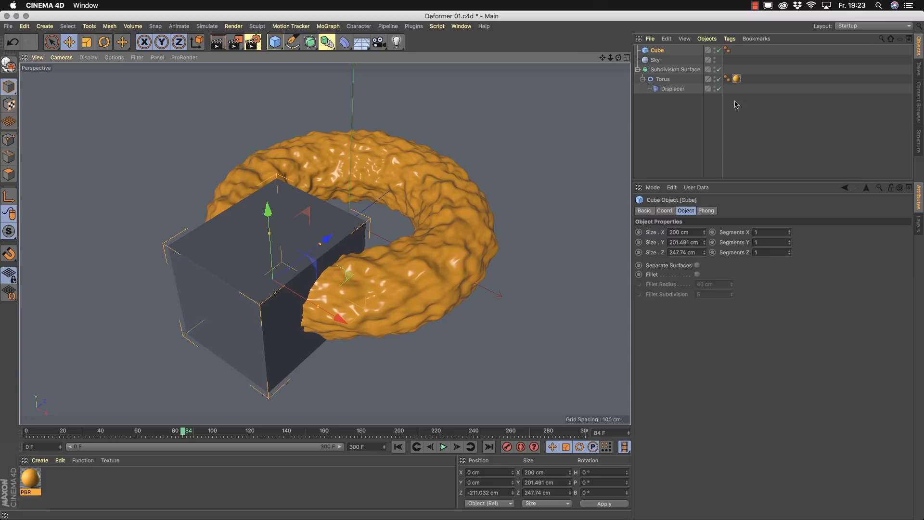
# - Hide the cube in both the viewport and the render
pyautogui.click(665, 52)
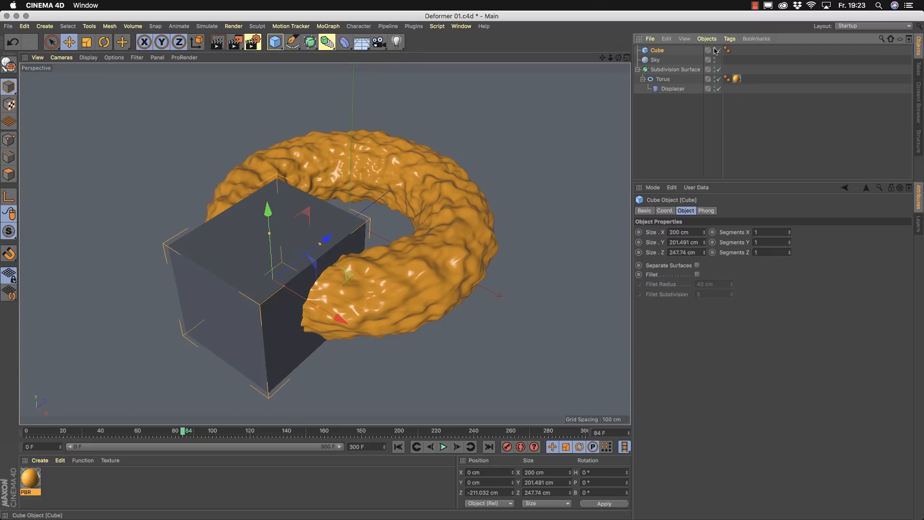
pyautogui.click(715, 49)
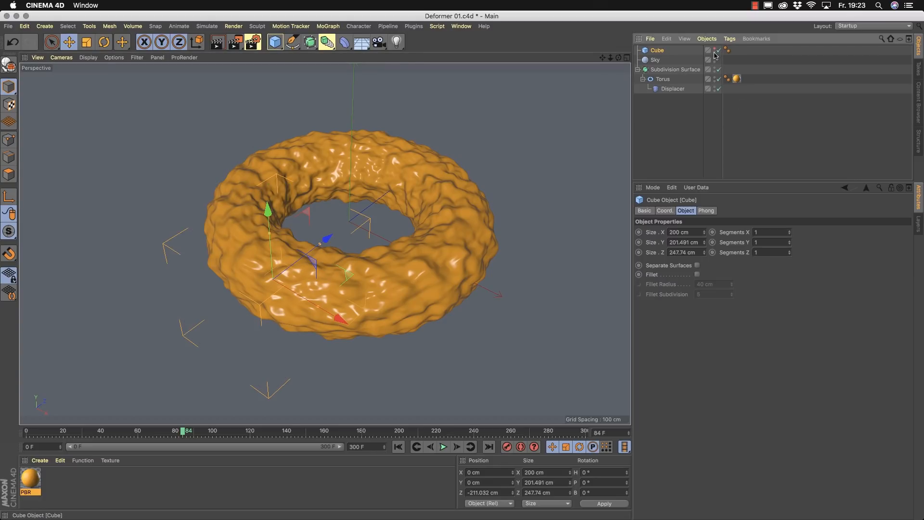
pyautogui.click(662, 138)
# - Add a Point Object layer to the Displacer's falloff with the cube as its source object
pyautogui.click(672, 88)
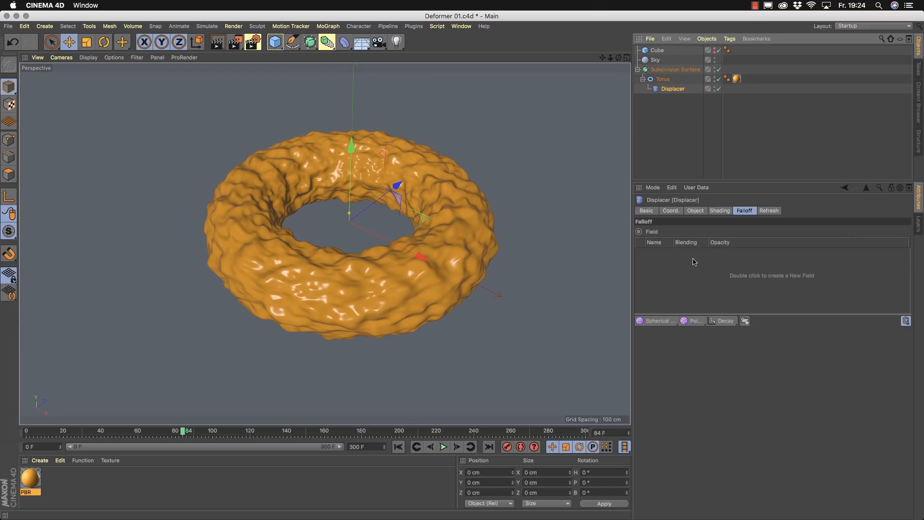
pyautogui.click(694, 321)
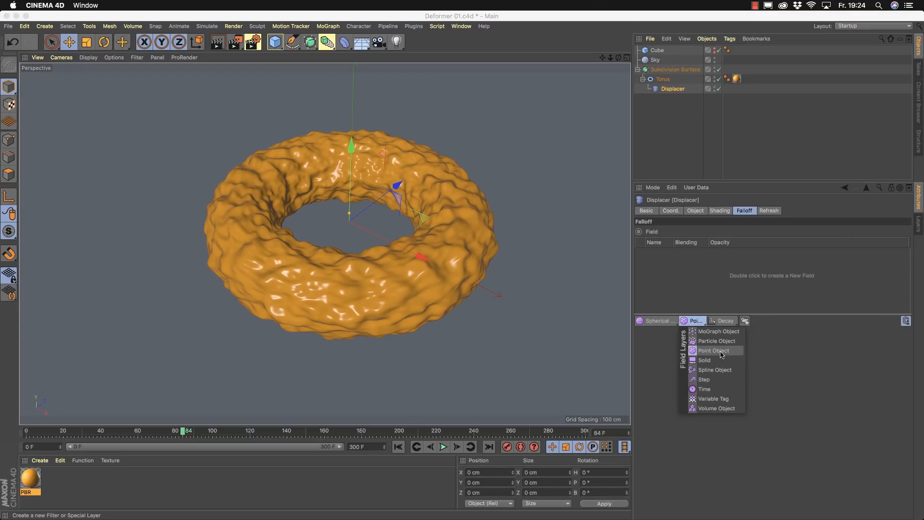
pyautogui.click(714, 351)
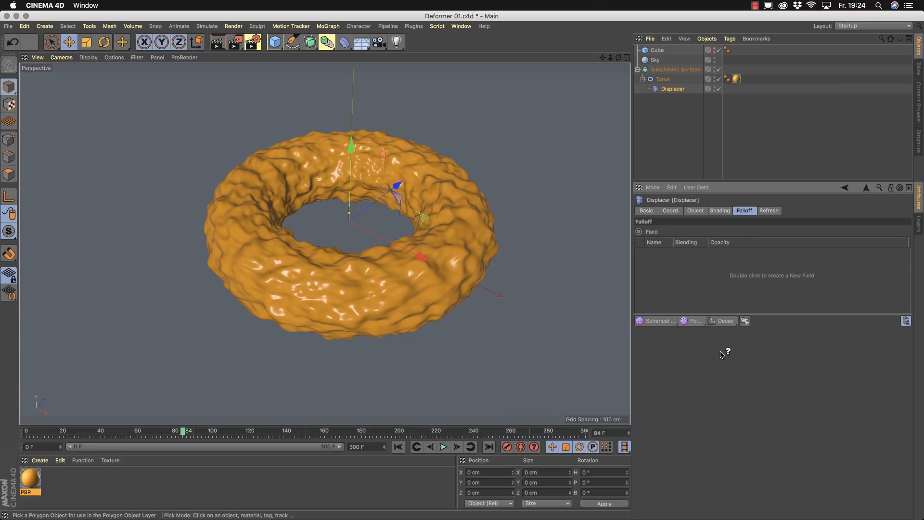
pyautogui.click(657, 50)
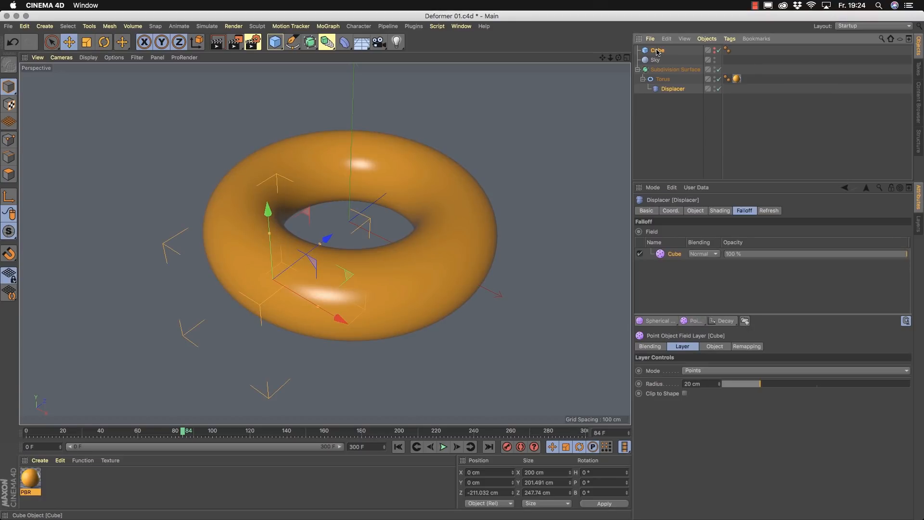
# - View the Cube layer's object properties and delete the layer from the falloff
pyautogui.click(666, 256)
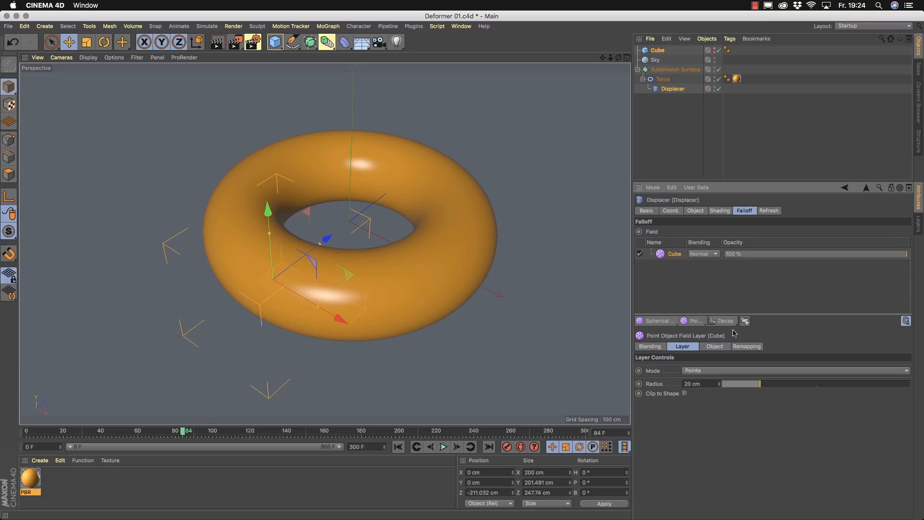
pyautogui.click(716, 347)
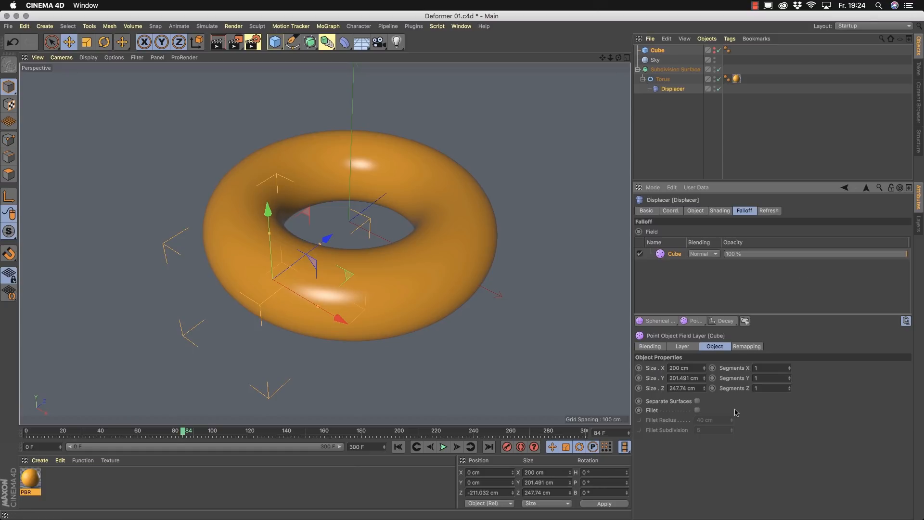
pyautogui.press('BackSpace')
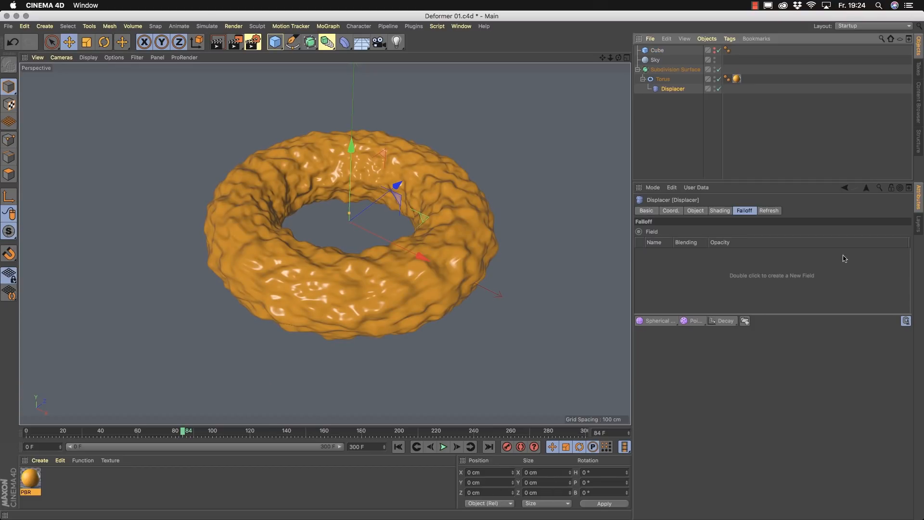
# - Bring the cube object directly into the Displacer's falloff as a field layer and show its layer controls
pyautogui.moveTo(647, 51); pyautogui.dragTo(673, 265)
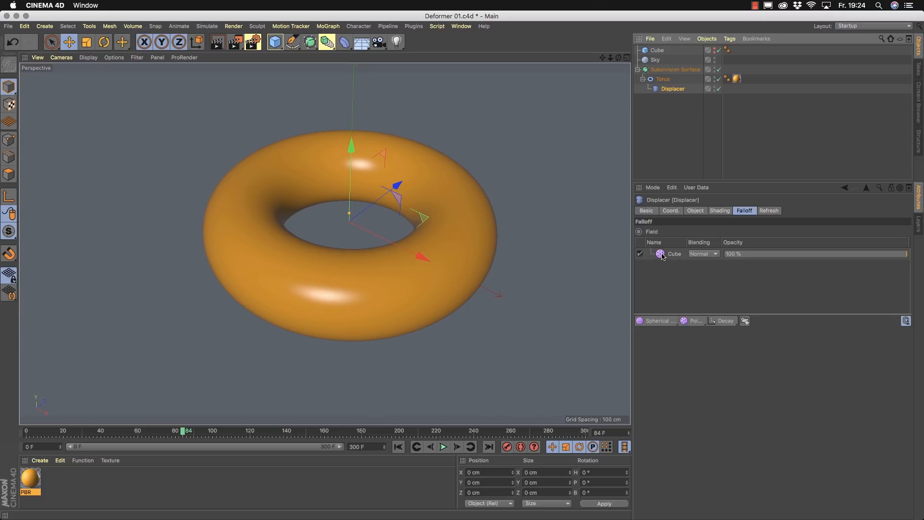
pyautogui.click(669, 255)
pyautogui.click(683, 347)
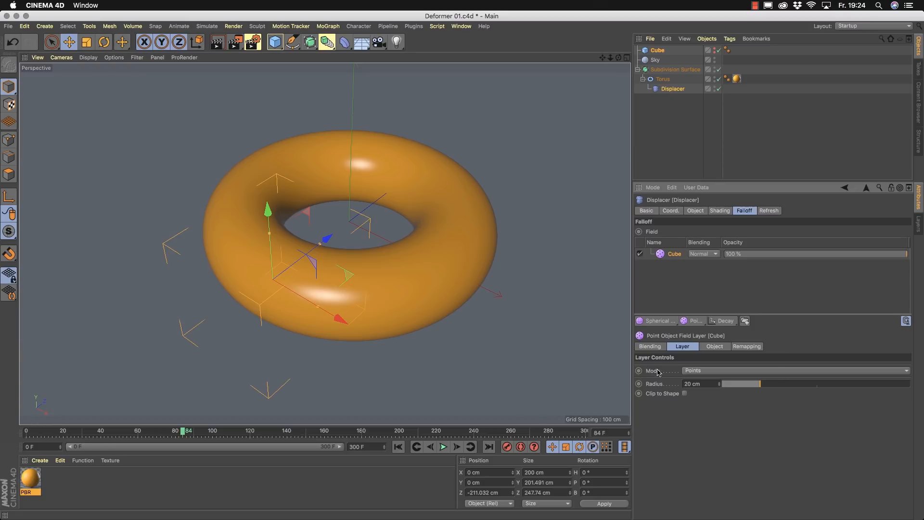
# - Raise the Cube layer's radius to 100 cm and inspect the displacement on the torus
pyautogui.keyDown('alt'); pyautogui.moveTo(280, 298); pyautogui.dragTo(327, 279); pyautogui.keyUp('alt')
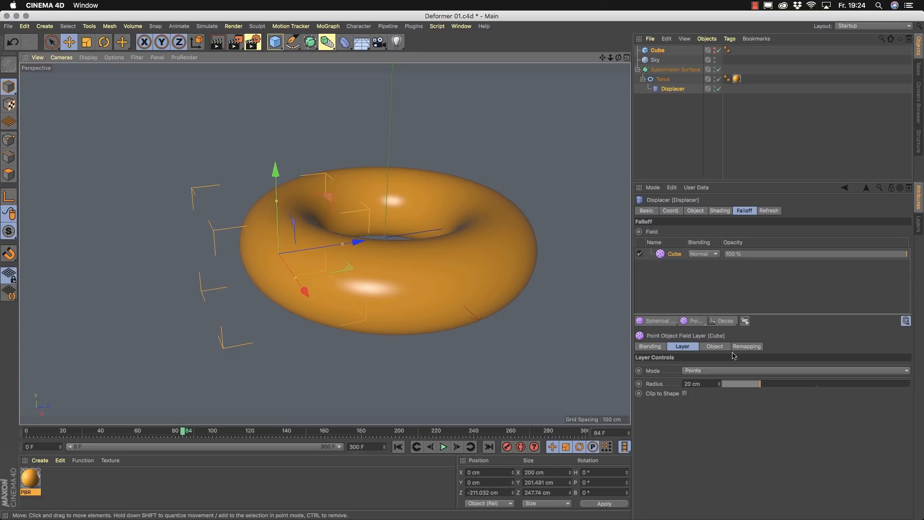
pyautogui.moveTo(735, 386); pyautogui.dragTo(910, 385)
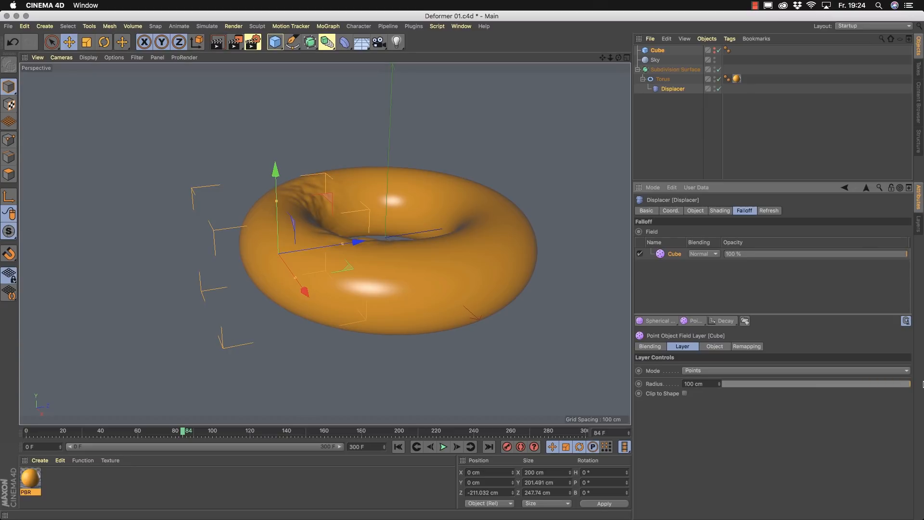
pyautogui.keyDown('alt'); pyautogui.moveTo(288, 220); pyautogui.dragTo(330, 234); pyautogui.keyUp('alt')
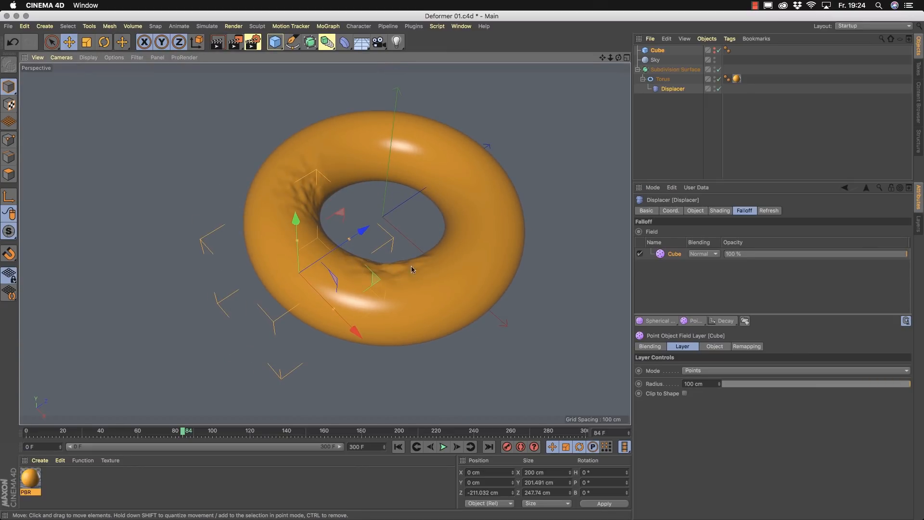
# - Set the Cube layer's mode to Surface and move the cube outward to about Z -297 cm
pyautogui.click(907, 371)
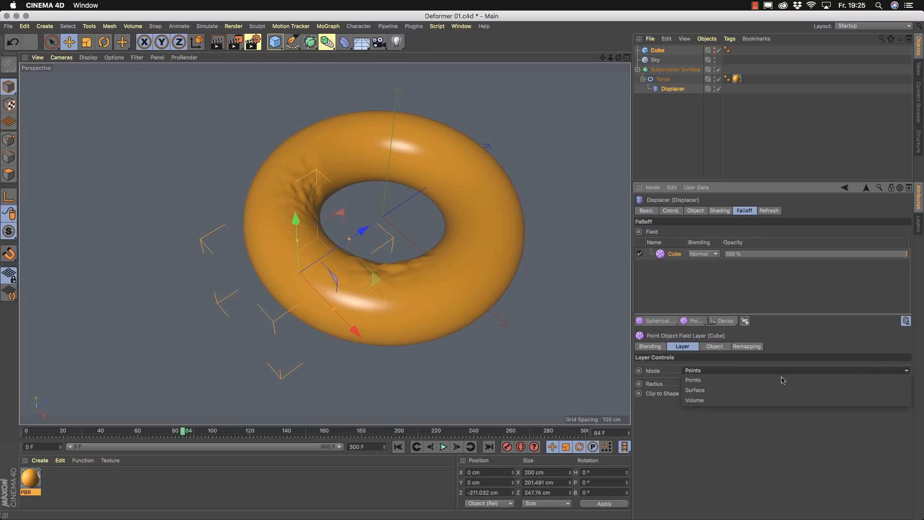
pyautogui.click(732, 390)
pyautogui.keyDown('alt'); pyautogui.moveTo(358, 260); pyautogui.dragTo(329, 268); pyautogui.keyUp('alt')
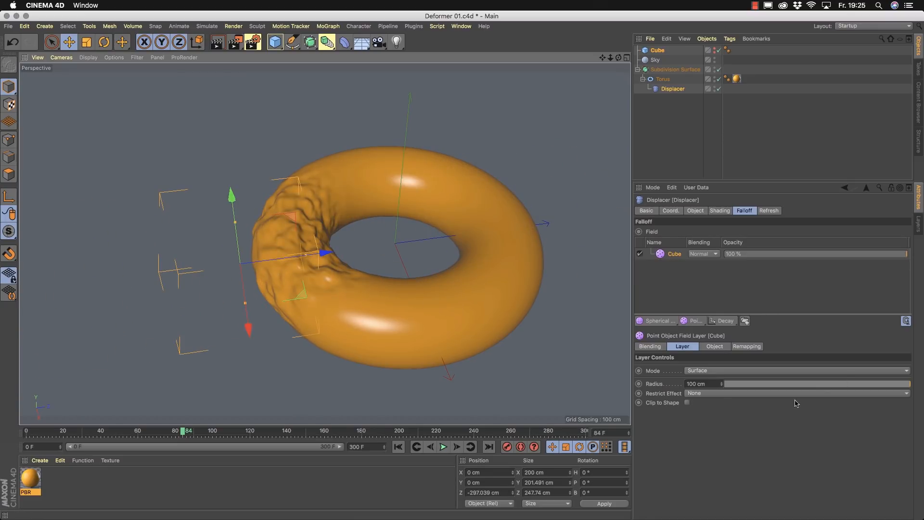
# - Check the Cube layer's Restrict Effect options and switch its mode to Volume
pyautogui.click(698, 394)
pyautogui.click(661, 432)
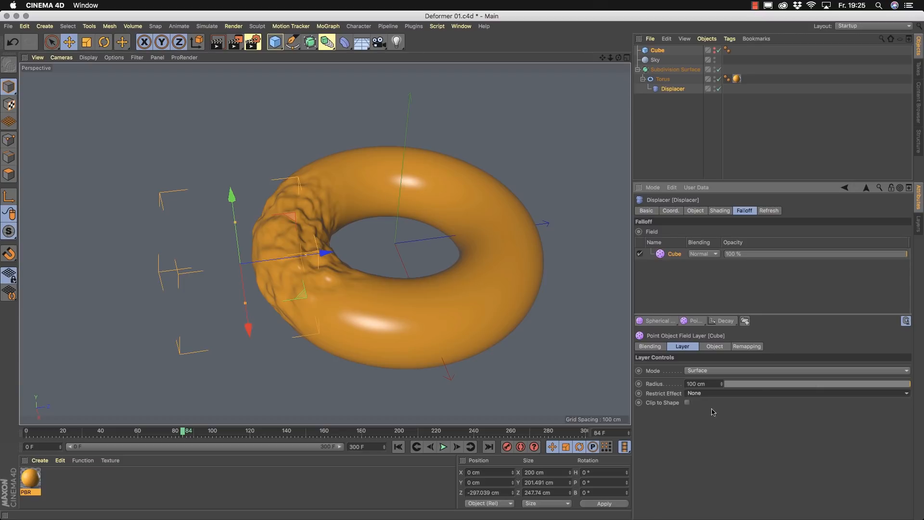
pyautogui.click(734, 370)
pyautogui.click(736, 385)
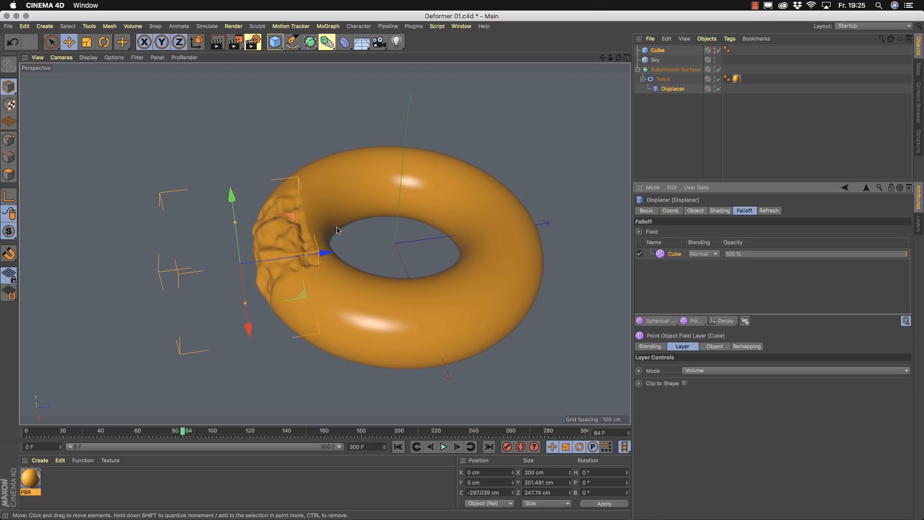
# - Move the cube back into the torus to about Z -204 cm and set its X size to about 204 cm
pyautogui.moveTo(321, 252); pyautogui.dragTo(384, 251)
pyautogui.keyDown('alt'); pyautogui.moveTo(594, 324); pyautogui.dragTo(389, 311); pyautogui.keyUp('alt')
pyautogui.moveTo(268, 337); pyautogui.dragTo(294, 340)
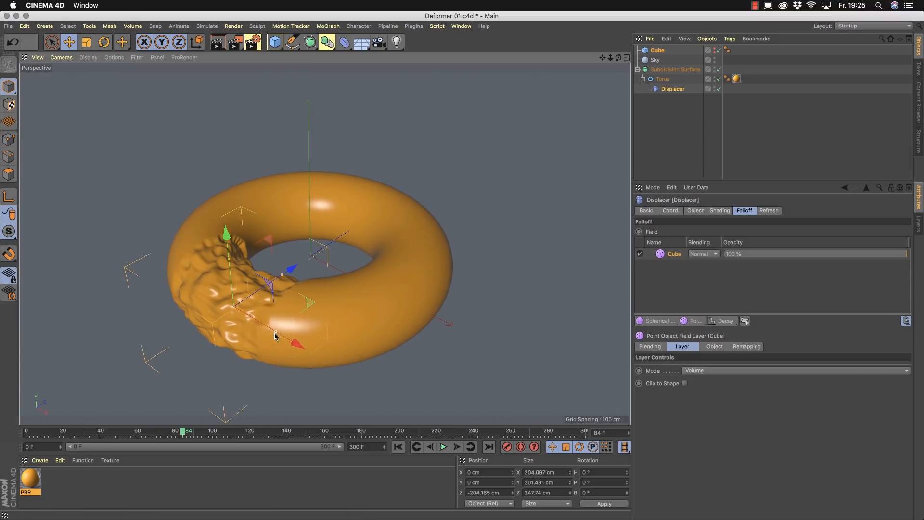
# - Review the available field layer types and remove the Cube layer from the Displacer's falloff
pyautogui.click(695, 322)
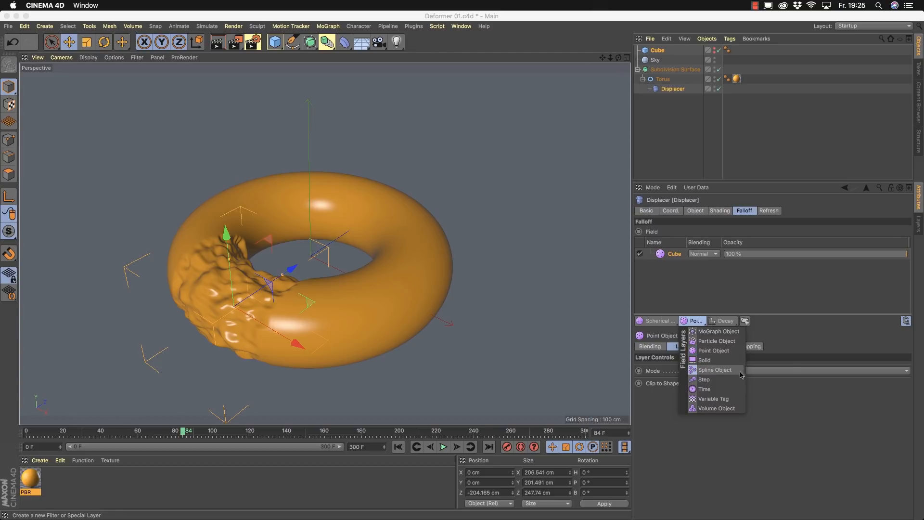
pyautogui.click(761, 292)
pyautogui.click(675, 255)
pyautogui.press('Delete')
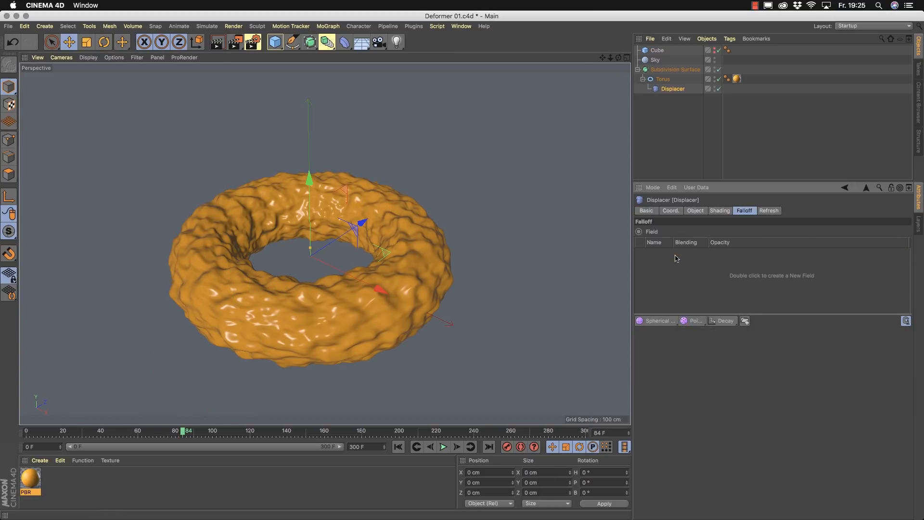
# - Add a particle Emitter and move it in front of the torus to about Z -436 cm
pyautogui.click(207, 26)
pyautogui.moveTo(203, 67)
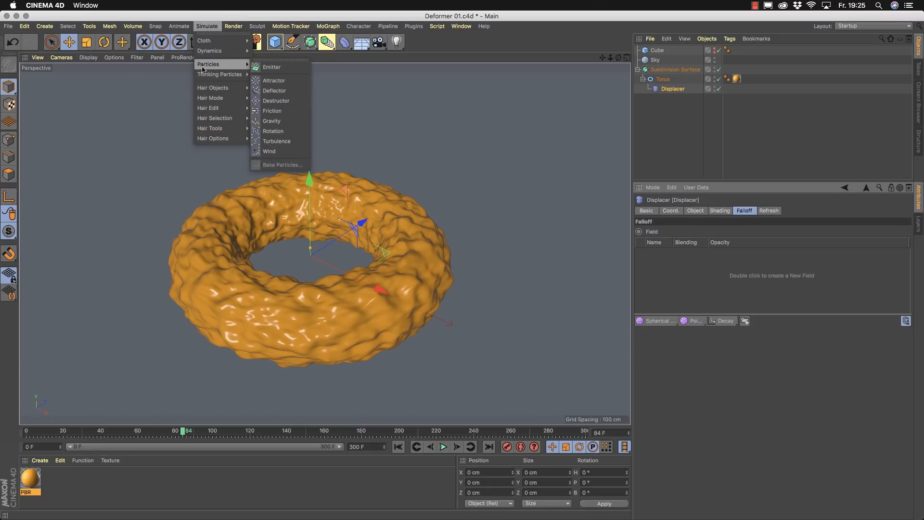
pyautogui.click(271, 67)
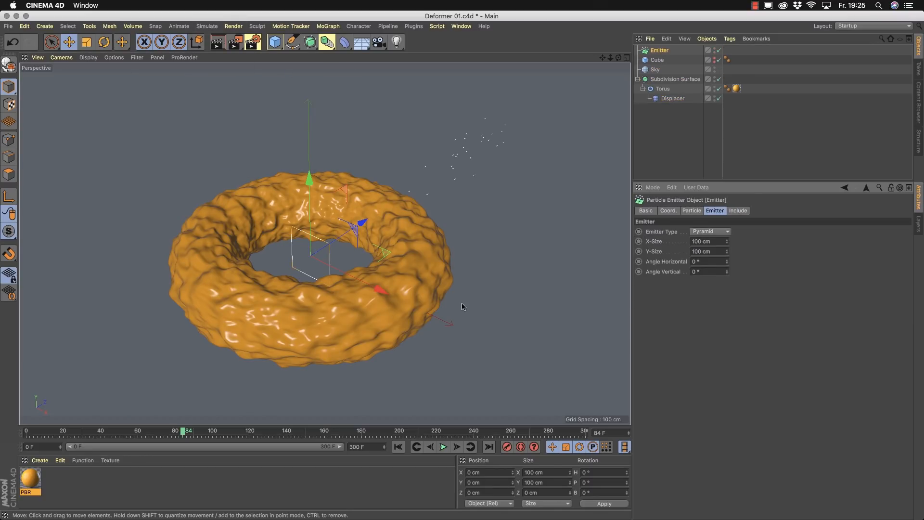
pyautogui.scroll(-3, 461, 303)
pyautogui.moveTo(428, 243); pyautogui.dragTo(350, 304)
pyautogui.keyDown('alt'); pyautogui.moveTo(359, 318); pyautogui.dragTo(289, 275, button='middle'); pyautogui.keyUp('alt')
pyautogui.keyDown('alt'); pyautogui.moveTo(289, 274); pyautogui.dragTo(359, 255, button='right'); pyautogui.keyUp('alt')
pyautogui.moveTo(195, 276); pyautogui.dragTo(211, 267)
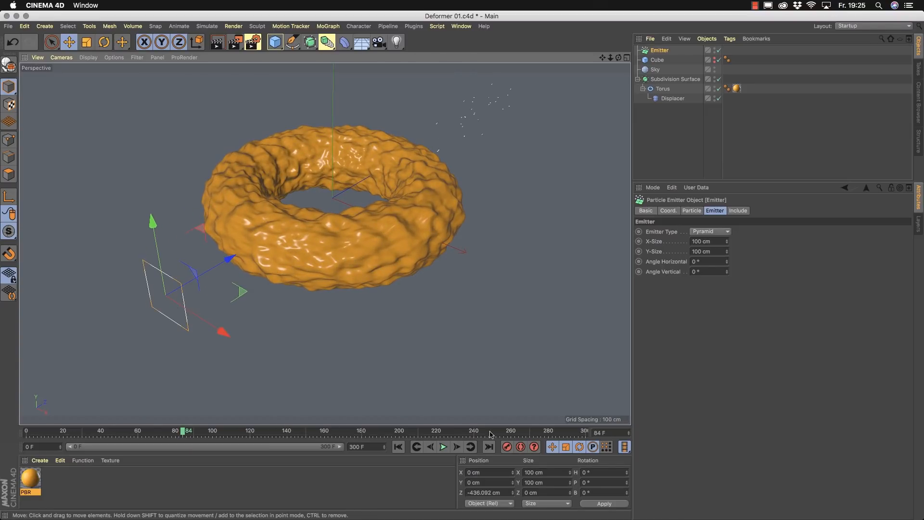
# - Set the emitter's editor and renderer birthrates to 50 and speed variation to 40 %, and preview the particles from the start
pyautogui.click(698, 211)
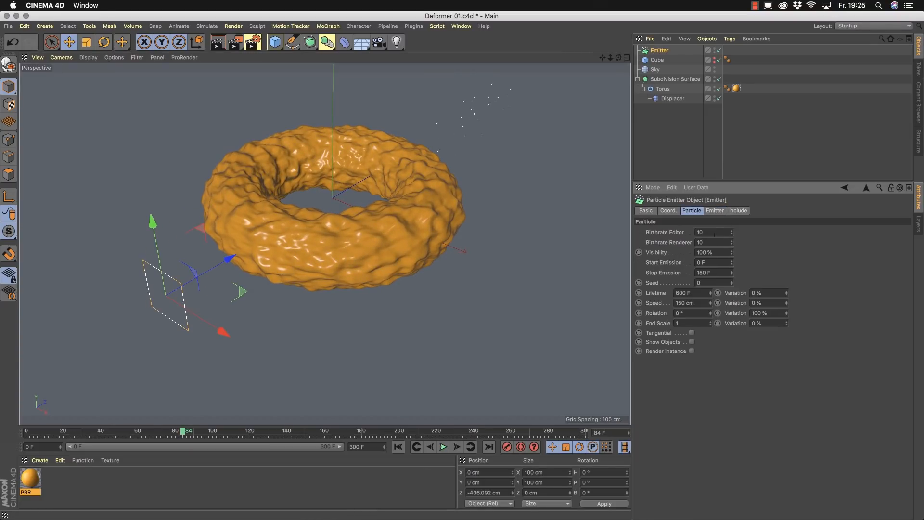
pyautogui.write('50')
pyautogui.press('Tab')
pyautogui.click(768, 302)
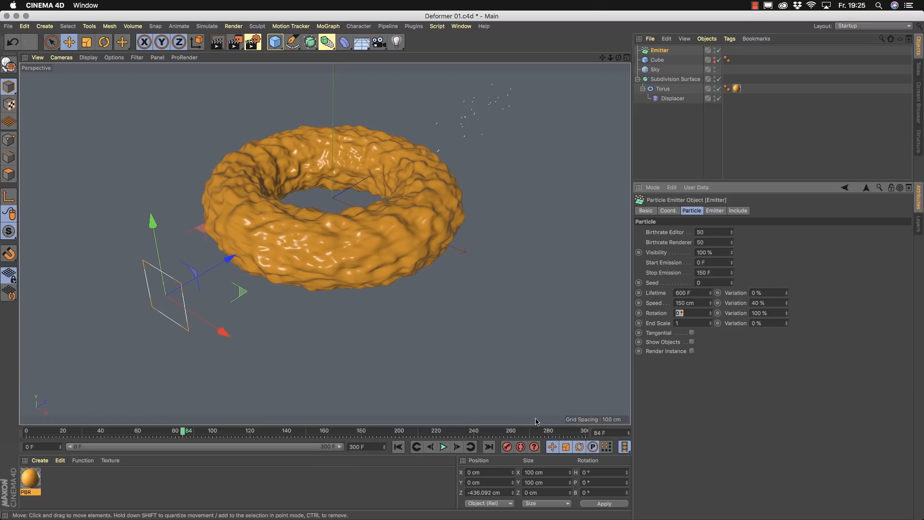
pyautogui.click(398, 447)
pyautogui.click(441, 448)
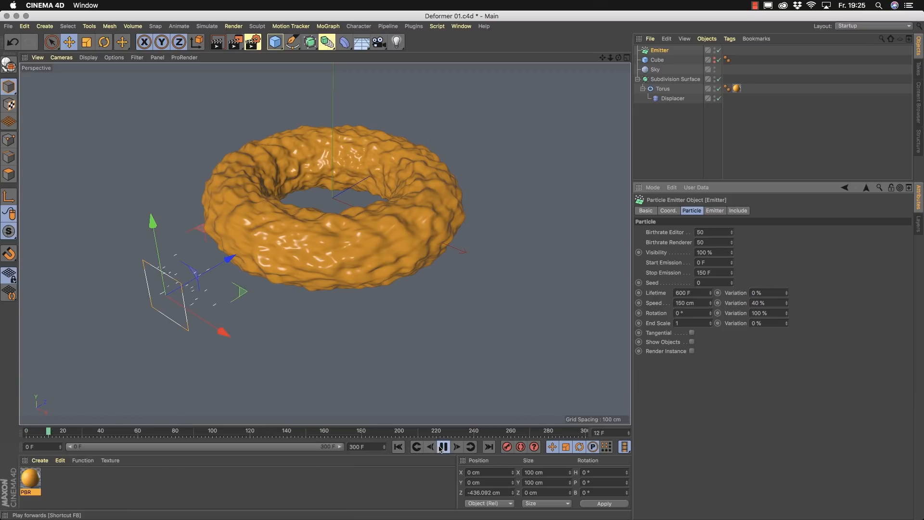
pyautogui.click(444, 448)
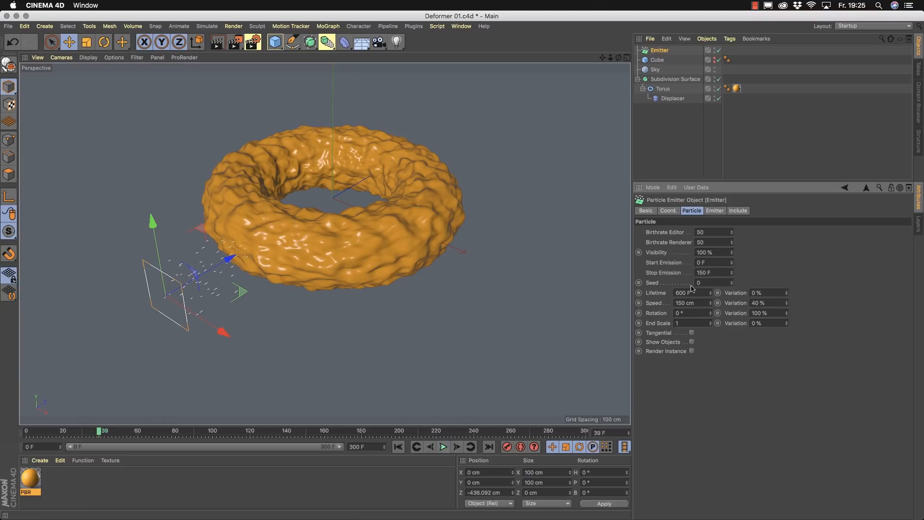
# - Set the emitter's horizontal and vertical angles to 50° and play the particle animation from the start
pyautogui.click(715, 212)
pyautogui.click(707, 262)
pyautogui.write('5')
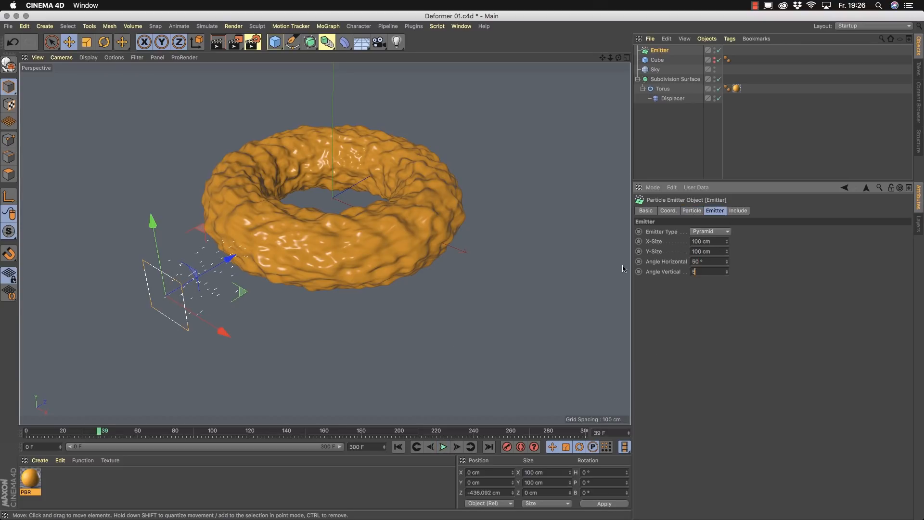
pyautogui.write('0')
pyautogui.press('Return')
pyautogui.click(398, 447)
pyautogui.click(443, 448)
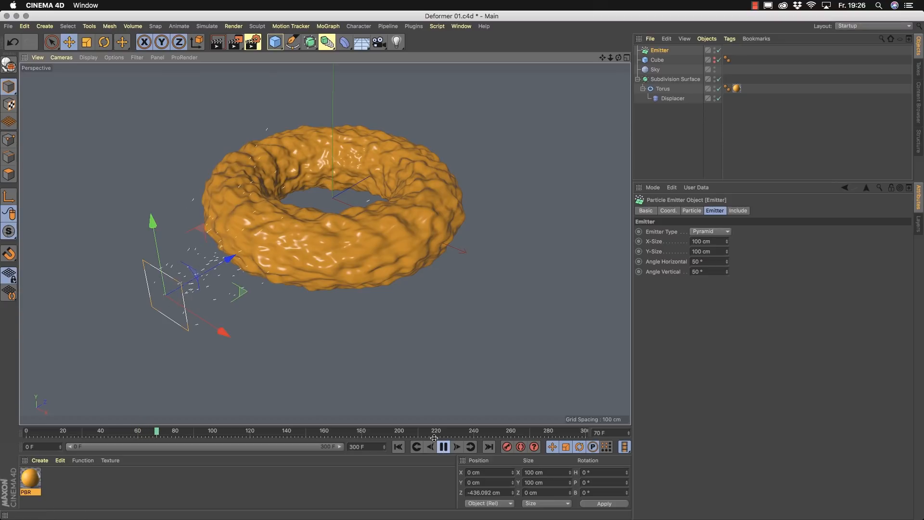
pyautogui.click(443, 447)
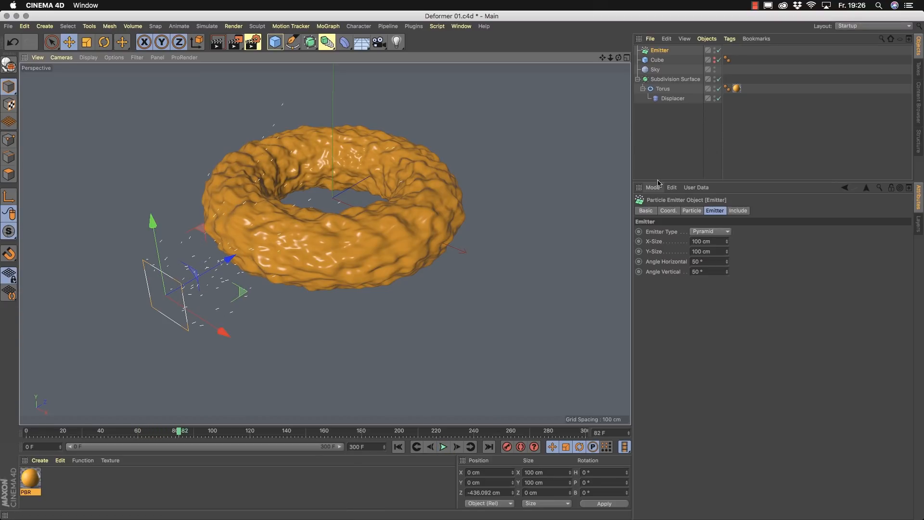
# - Add the Emitter as a field layer in the Displacer's falloff and inspect the dents on the torus
pyautogui.click(658, 100)
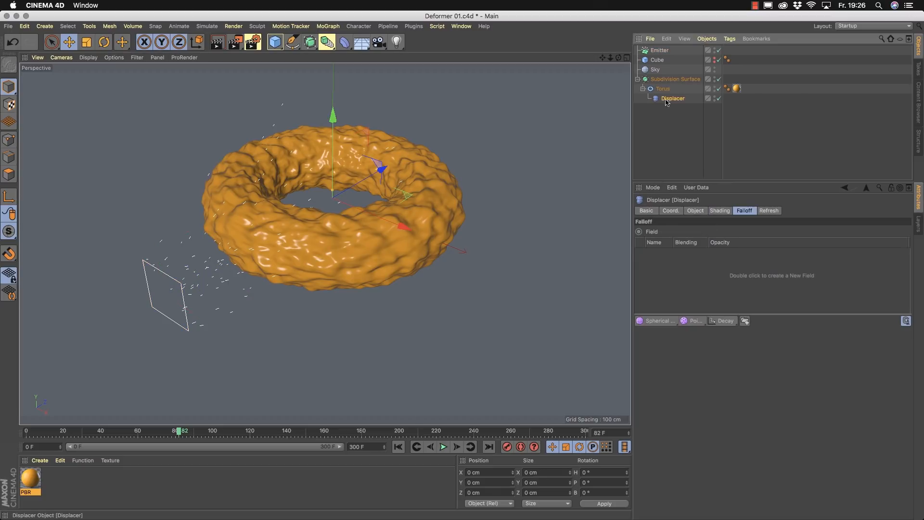
pyautogui.moveTo(659, 51); pyautogui.dragTo(657, 255)
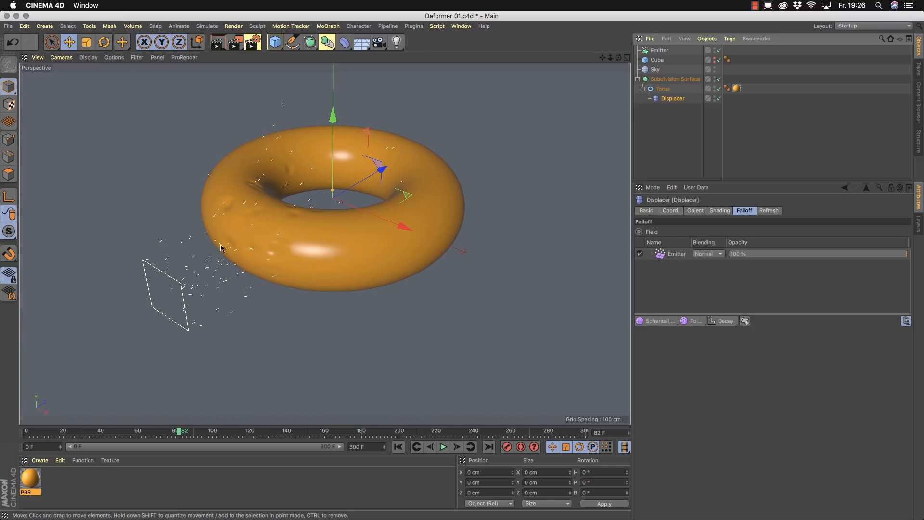
pyautogui.keyDown('alt'); pyautogui.moveTo(221, 248); pyautogui.dragTo(279, 225, button='right'); pyautogui.keyUp('alt')
pyautogui.moveTo(251, 243)
pyautogui.keyDown('alt'); pyautogui.mouseDown()
pyautogui.moveTo(297, 237)
pyautogui.moveTo(253, 255)
pyautogui.moveTo(250, 225)
pyautogui.mouseUp(); pyautogui.keyUp('alt')
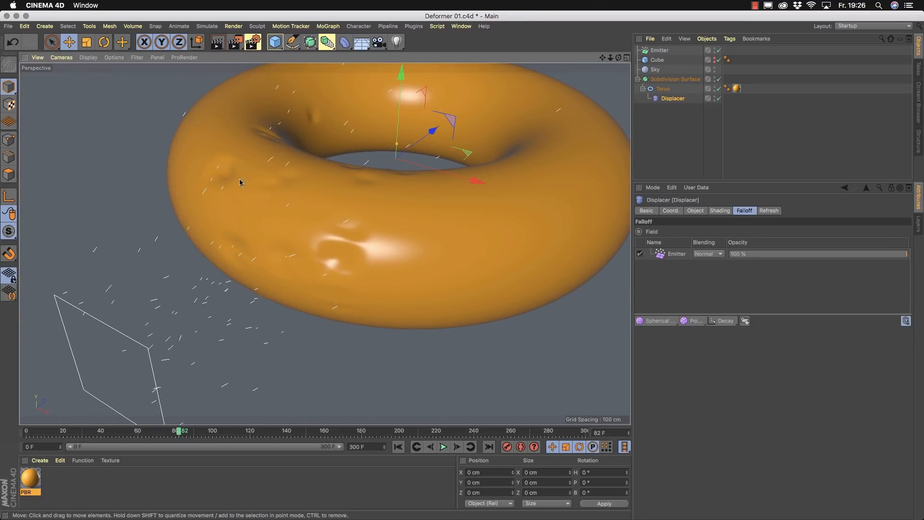
# - Raise the Emitter layer's radius to 48 cm and play the animation from the start
pyautogui.click(676, 253)
pyautogui.click(683, 346)
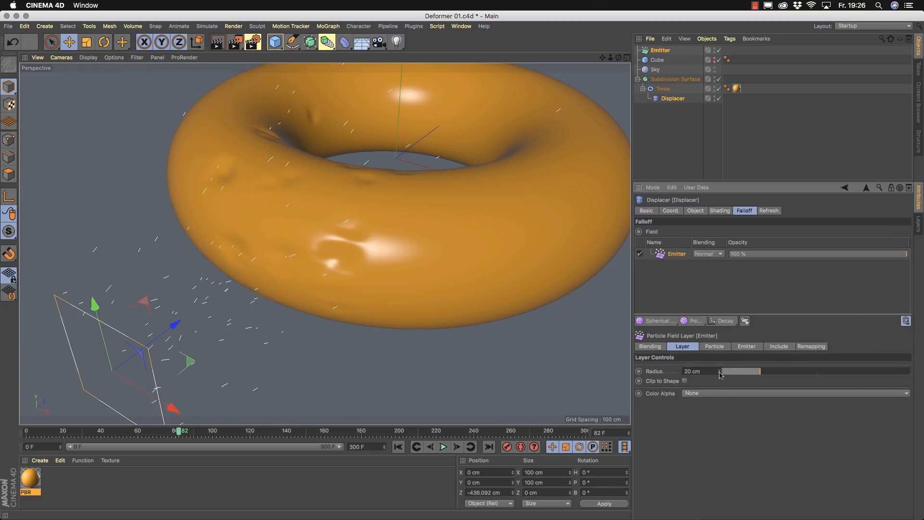
pyautogui.moveTo(759, 372); pyautogui.dragTo(814, 376)
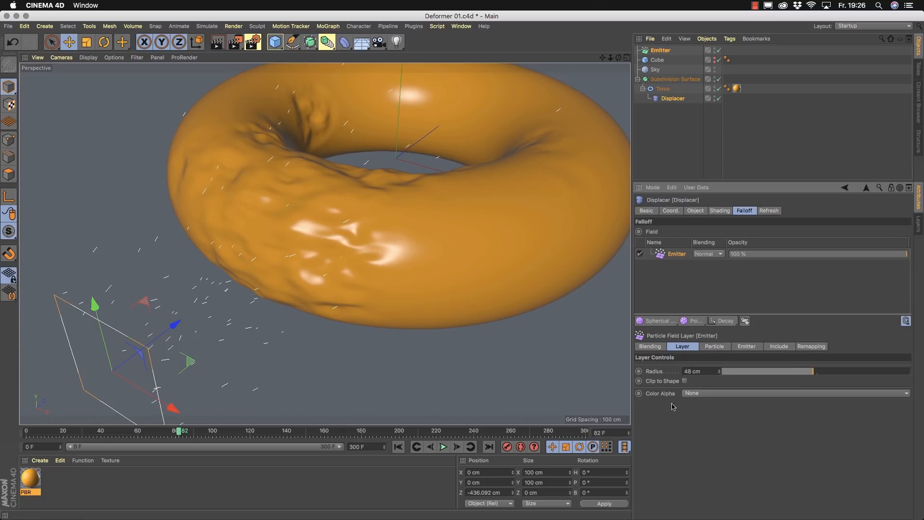
pyautogui.click(398, 447)
pyautogui.click(442, 447)
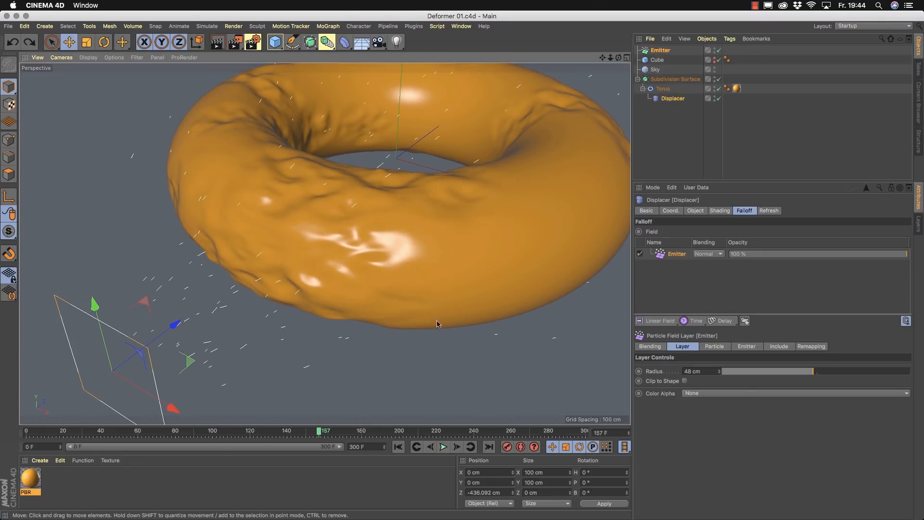
# - Switch to the Deformer 02.c4d project and select the Sphere
pyautogui.press('v')
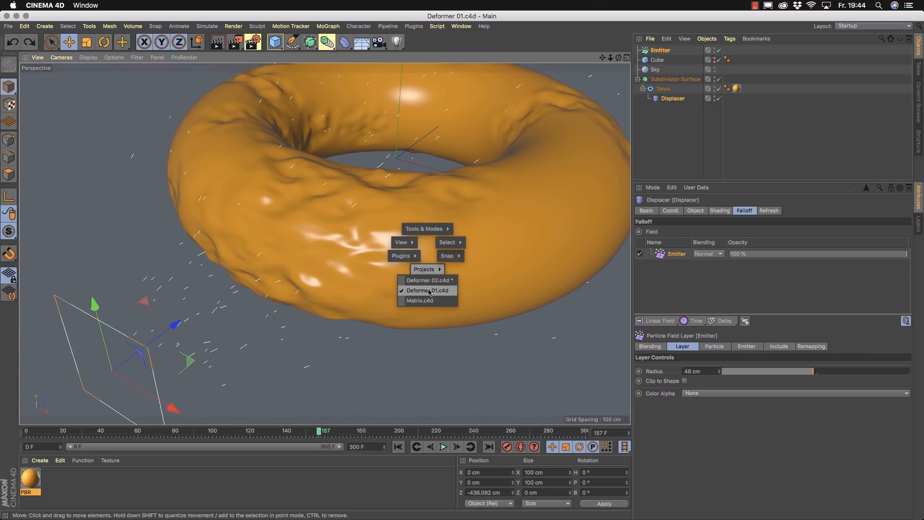
pyautogui.click(430, 280)
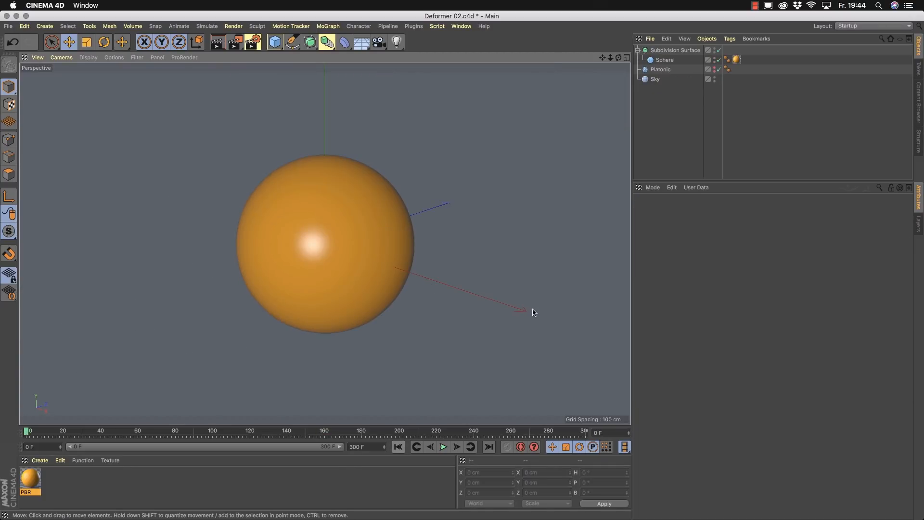
pyautogui.click(665, 60)
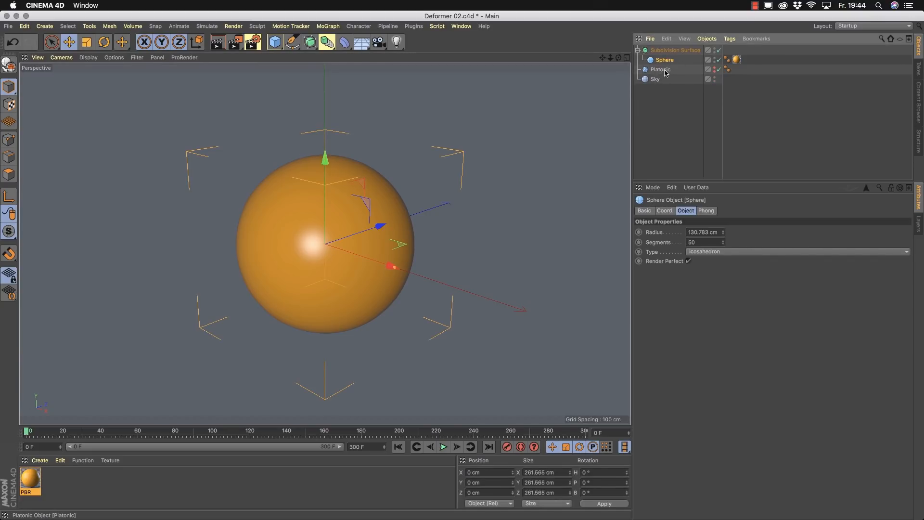
# - Add a Shrink Wrap deformer under the Sphere and set the Platonic as its target object
pyautogui.click(344, 42)
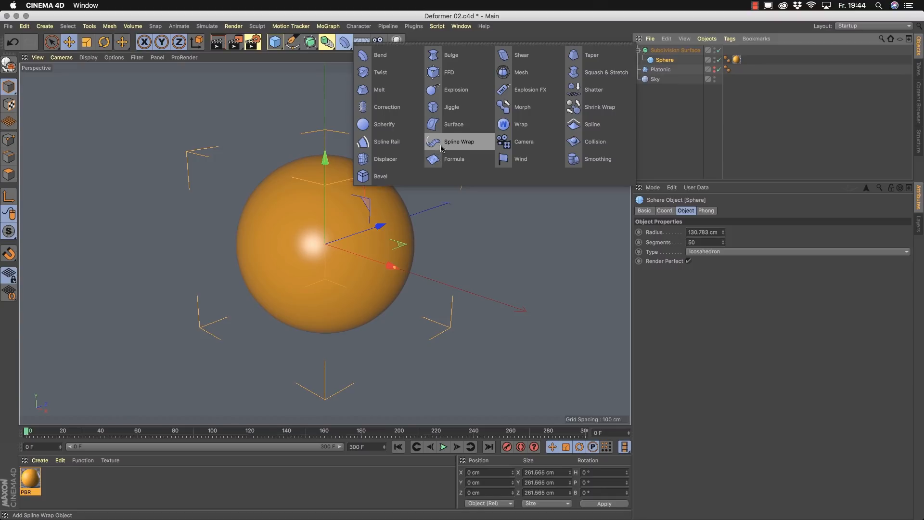
pyautogui.click(599, 107)
pyautogui.moveTo(668, 50); pyautogui.dragTo(676, 64)
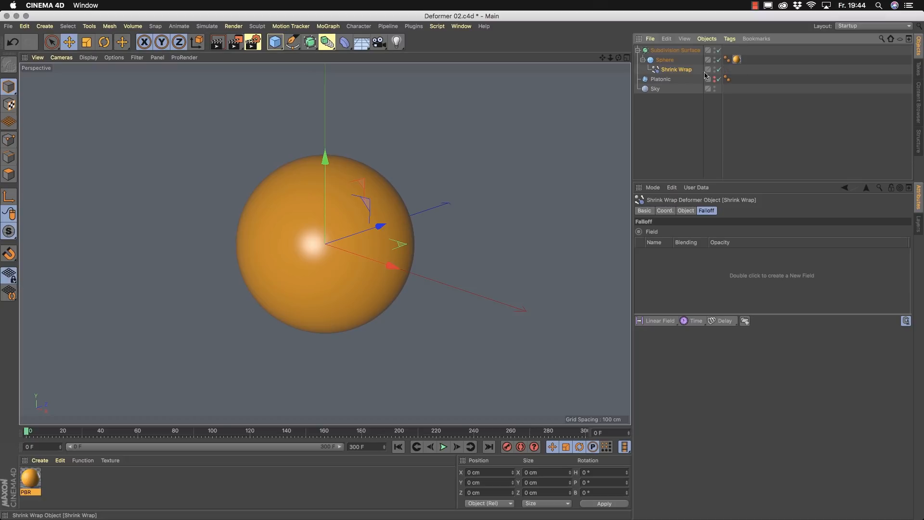
pyautogui.click(685, 211)
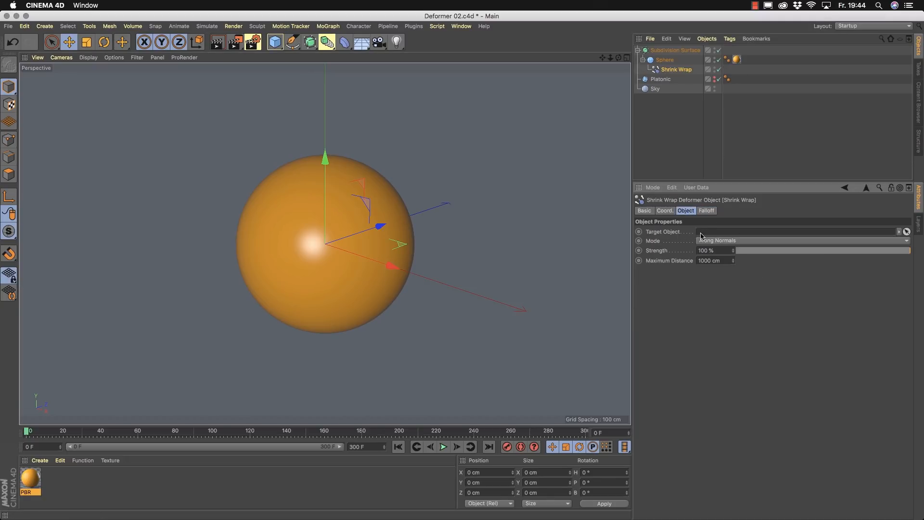
pyautogui.moveTo(660, 79); pyautogui.dragTo(709, 235)
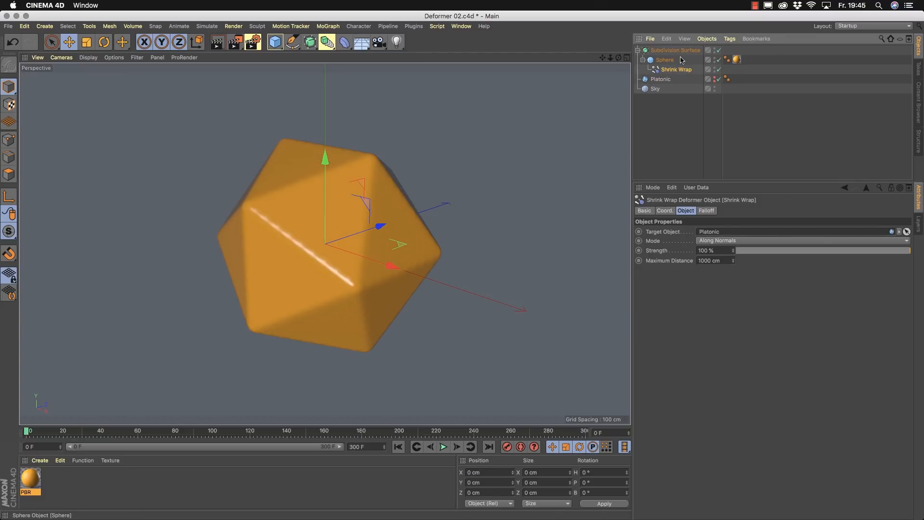
# - Check the Subdivision Surface settings and try out the Shrink Wrap's Strength
pyautogui.click(721, 51)
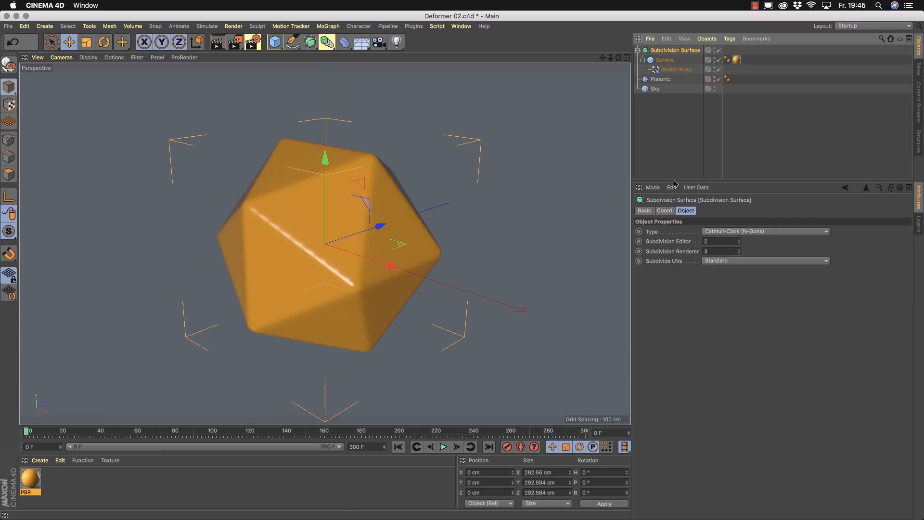
pyautogui.click(671, 70)
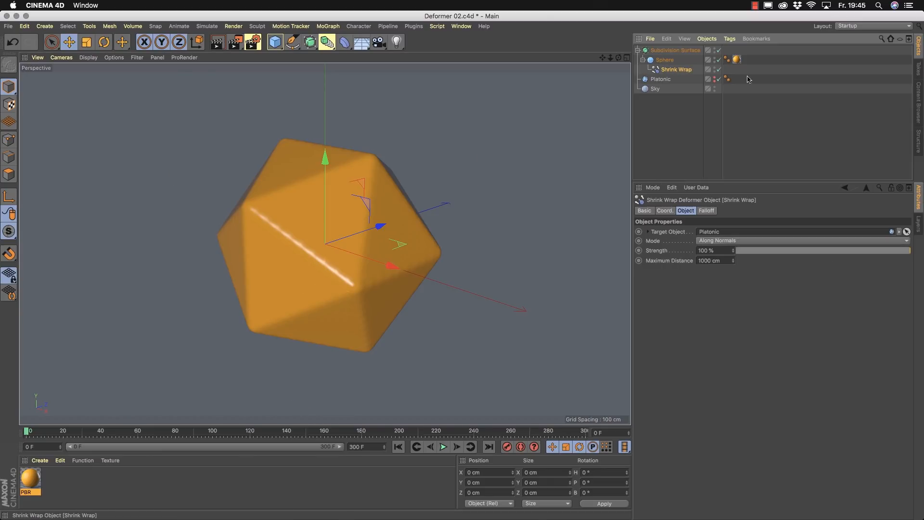
pyautogui.moveTo(903, 252); pyautogui.dragTo(923, 254)
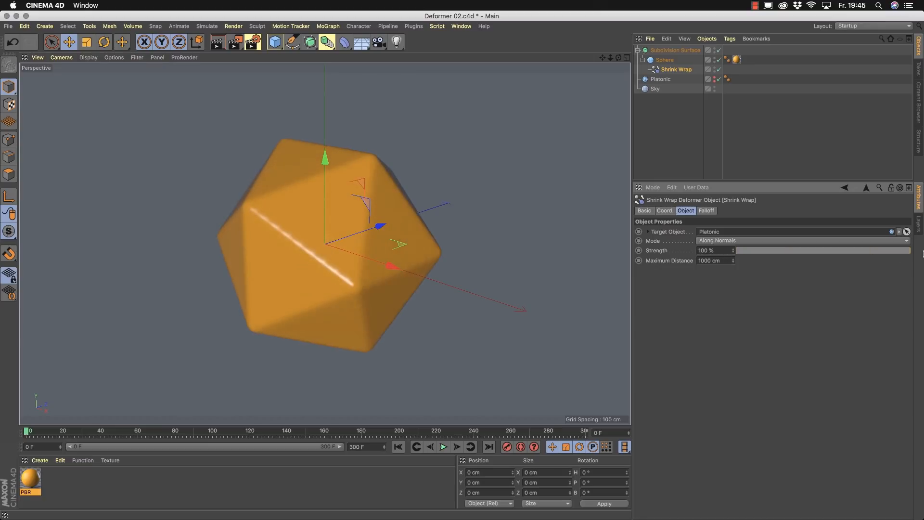
# - Add a Linear Field to the Shrink Wrap's falloff
pyautogui.click(707, 211)
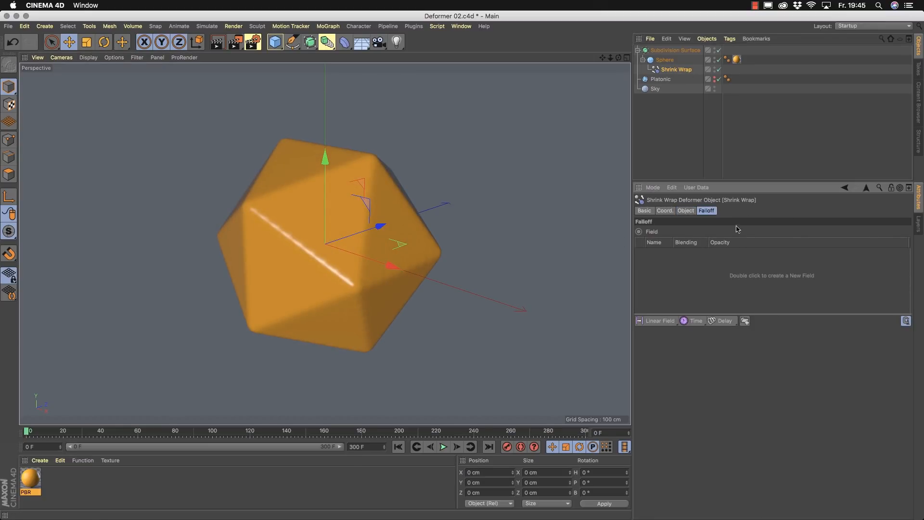
pyautogui.click(660, 321)
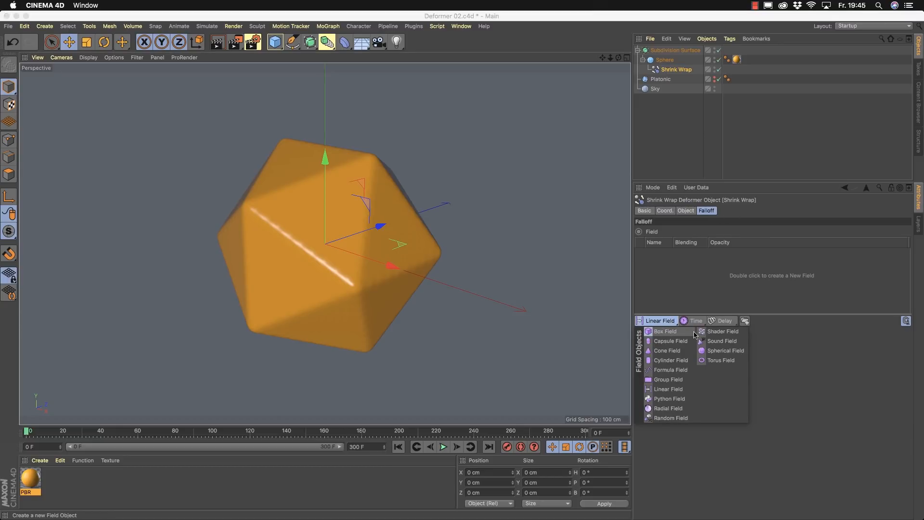
pyautogui.click(663, 393)
# - Move the Linear Field beside the object to about X -442 cm and set its length to about 136 cm
pyautogui.scroll(-5, 430, 231)
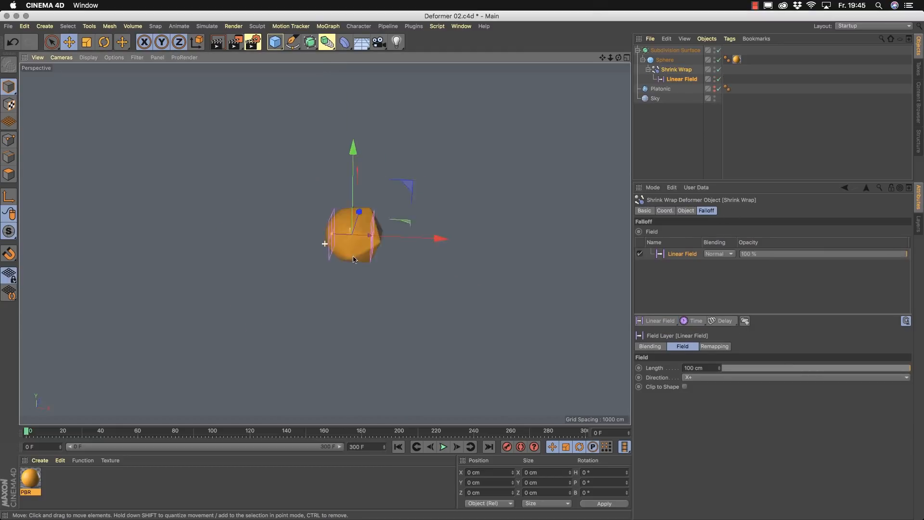
pyautogui.moveTo(430, 231); pyautogui.dragTo(272, 243)
pyautogui.keyDown('alt'); pyautogui.moveTo(272, 249); pyautogui.dragTo(251, 260); pyautogui.keyUp('alt')
pyautogui.keyDown('alt'); pyautogui.moveTo(263, 248); pyautogui.dragTo(337, 228, button='right'); pyautogui.keyUp('alt')
pyautogui.moveTo(317, 228); pyautogui.dragTo(289, 326)
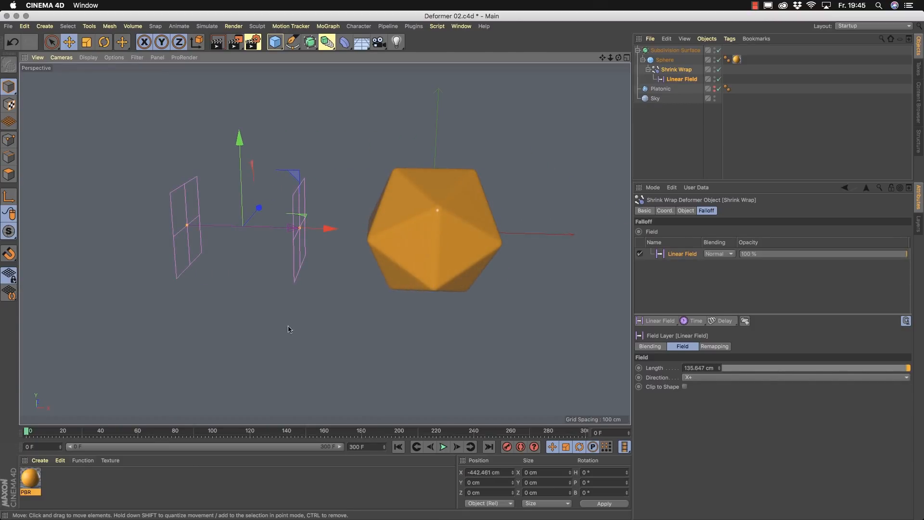
# - Add an Invert modifier layer above the Linear Field and move the field toward the sphere to about X -281 cm
pyautogui.click(728, 320)
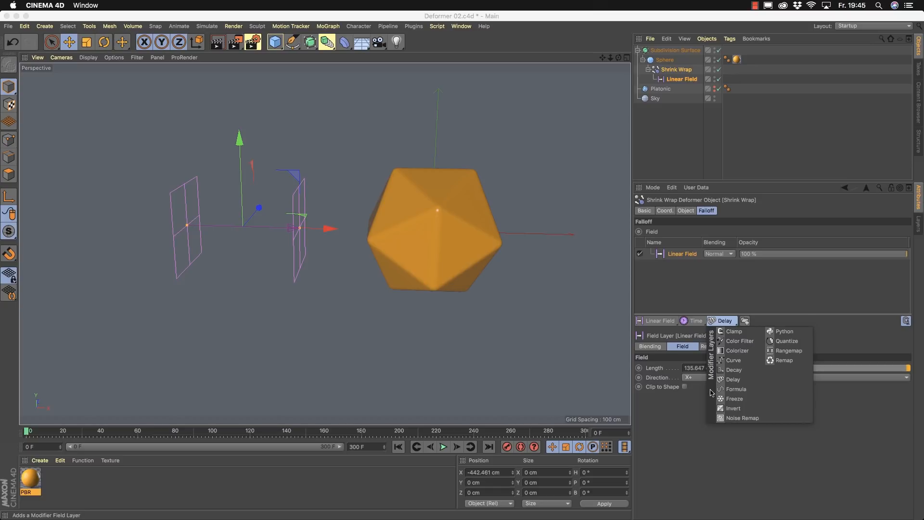
pyautogui.click(734, 408)
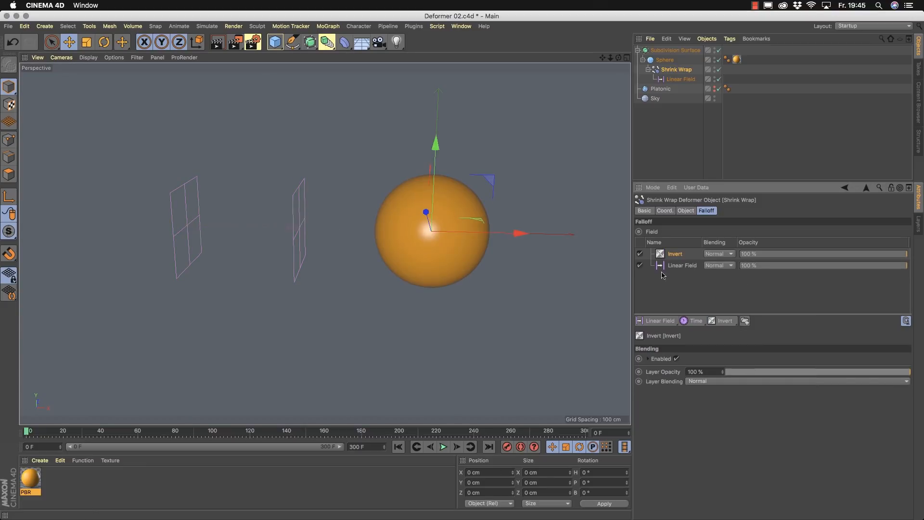
pyautogui.click(676, 79)
pyautogui.moveTo(326, 227); pyautogui.dragTo(407, 225)
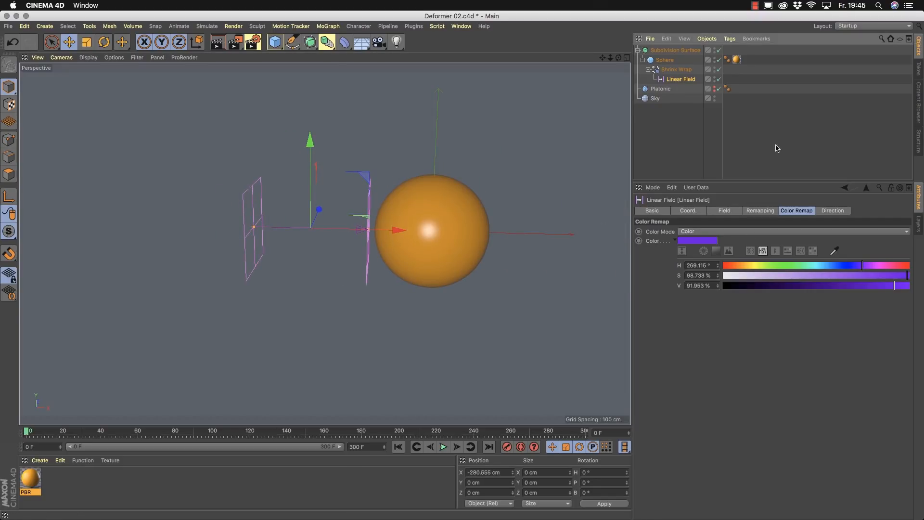
# - Delete the Invert layer from the Shrink Wrap's falloff and move the Linear Field to about X -336 cm
pyautogui.click(677, 70)
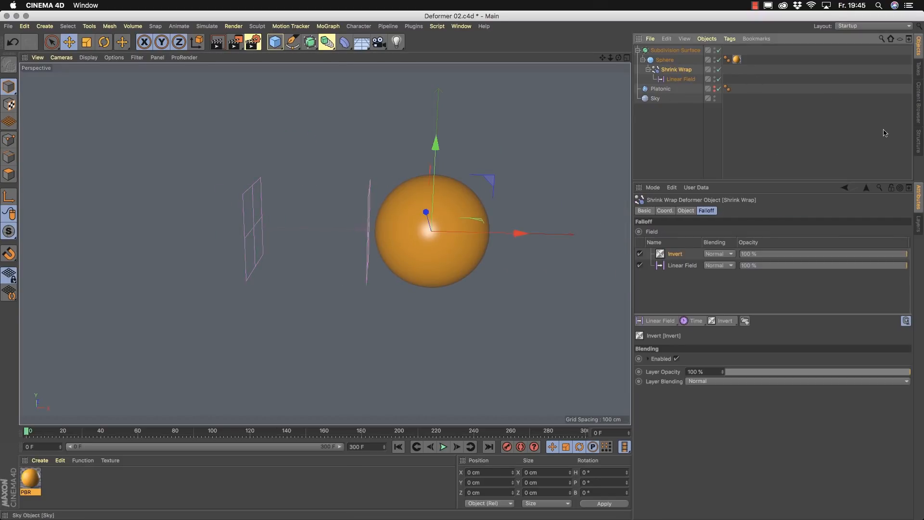
pyautogui.click(660, 256)
pyautogui.press('Delete')
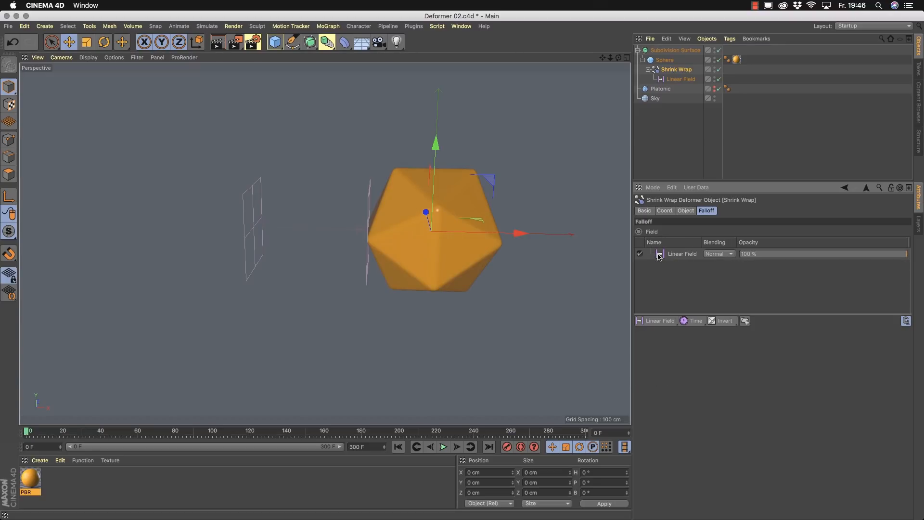
pyautogui.click(659, 255)
pyautogui.moveTo(405, 238); pyautogui.dragTo(375, 238)
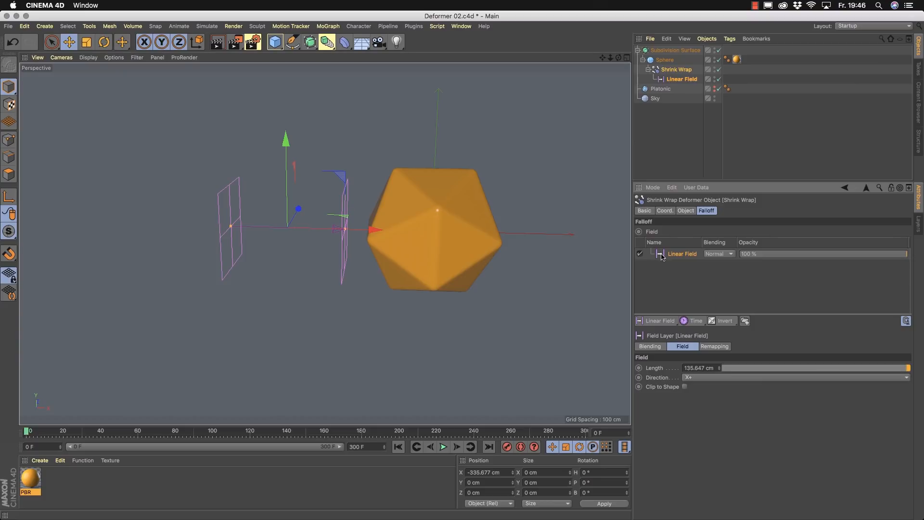
# - Keyframe the Linear Field at frame 0 beside the object and at frame 50 past it, at about X 334 cm
pyautogui.doubleClick(661, 255)
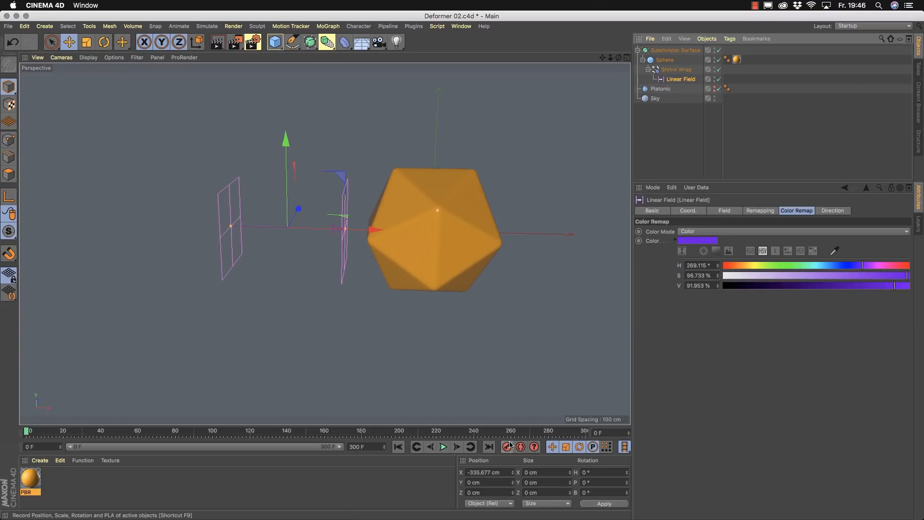
pyautogui.moveTo(29, 432); pyautogui.dragTo(121, 435)
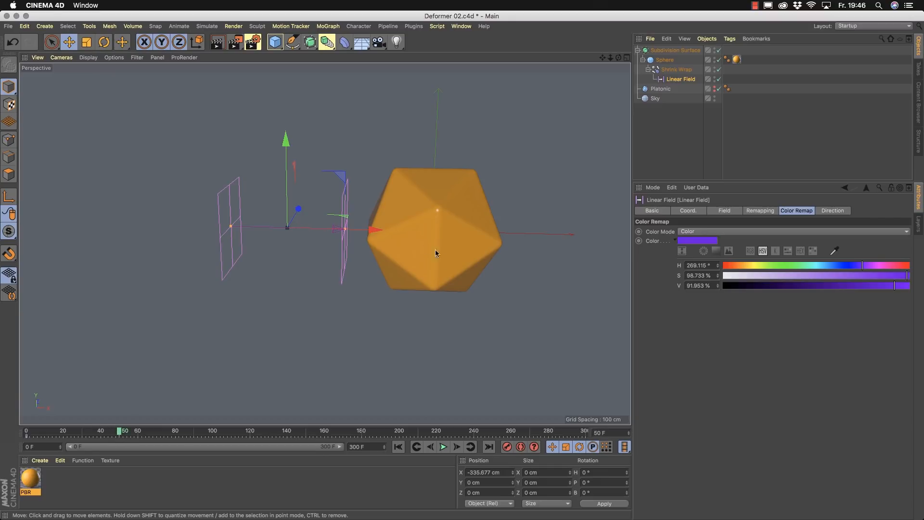
pyautogui.moveTo(373, 229); pyautogui.dragTo(374, 232)
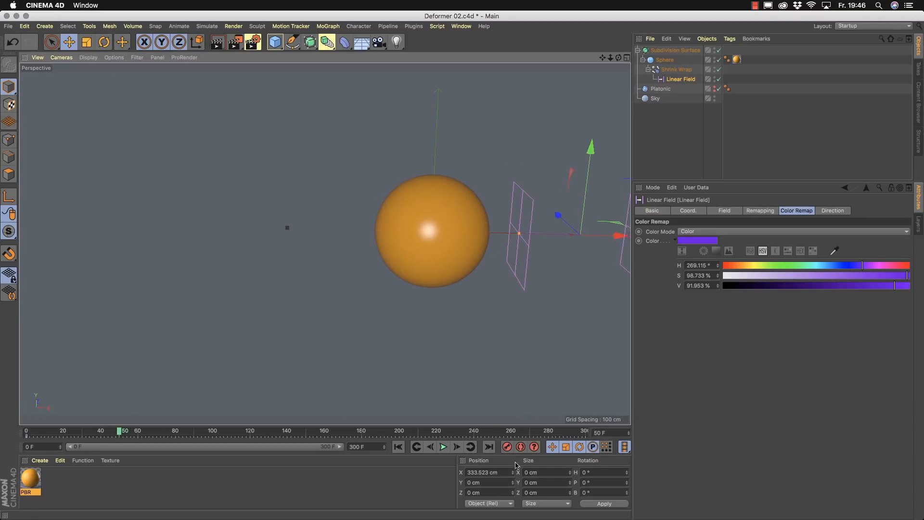
pyautogui.click(507, 448)
# - Play the Linear Field animation from the start and view the sphere up close
pyautogui.click(398, 446)
pyautogui.click(444, 447)
pyautogui.click(443, 446)
pyautogui.keyDown('alt'); pyautogui.moveTo(449, 230); pyautogui.dragTo(508, 227, button='right'); pyautogui.keyUp('alt')
pyautogui.keyDown('alt'); pyautogui.moveTo(373, 239); pyautogui.dragTo(241, 240, button='middle'); pyautogui.keyUp('alt')
pyautogui.moveTo(274, 250)
pyautogui.keyDown('alt'); pyautogui.mouseDown()
pyautogui.moveTo(288, 226)
pyautogui.moveTo(278, 241)
pyautogui.mouseUp(); pyautogui.keyUp('alt')
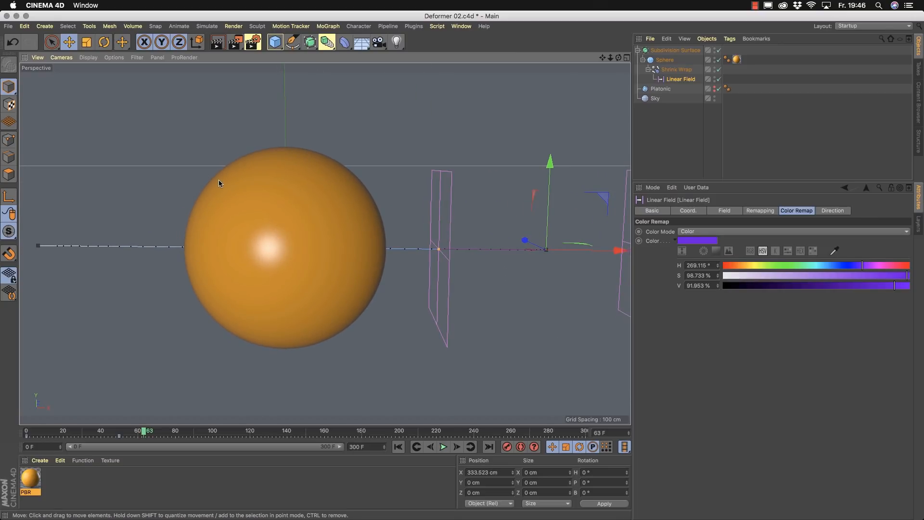
# - Add a Delay modifier layer above the Linear Field in Spring mode with an Effect Strength of 61%
pyautogui.click(677, 70)
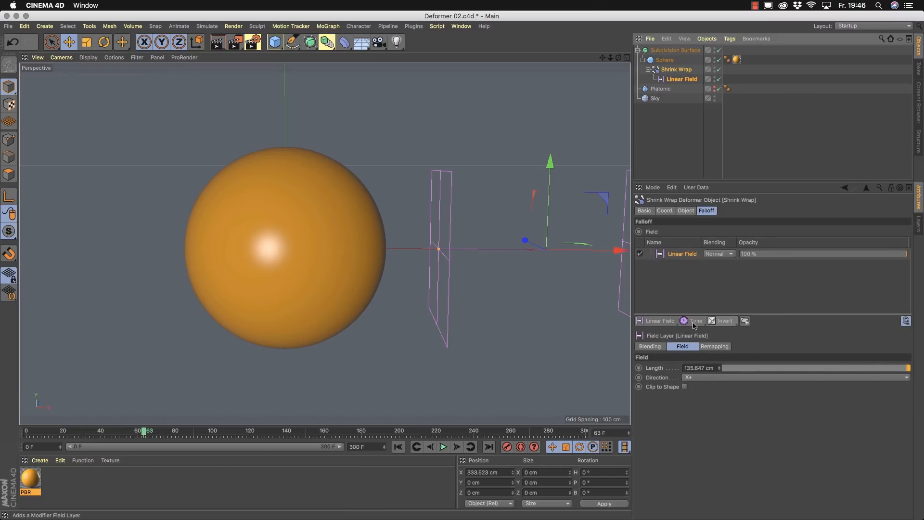
pyautogui.click(730, 322)
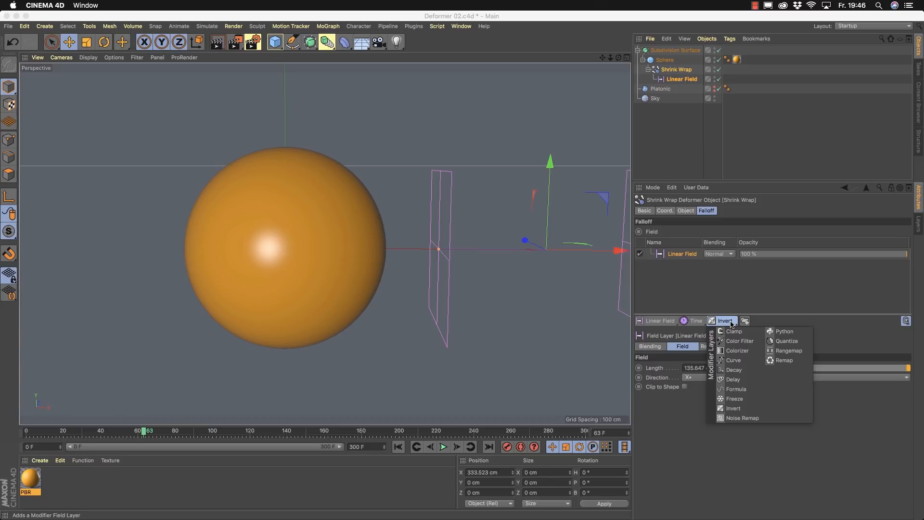
pyautogui.click(732, 380)
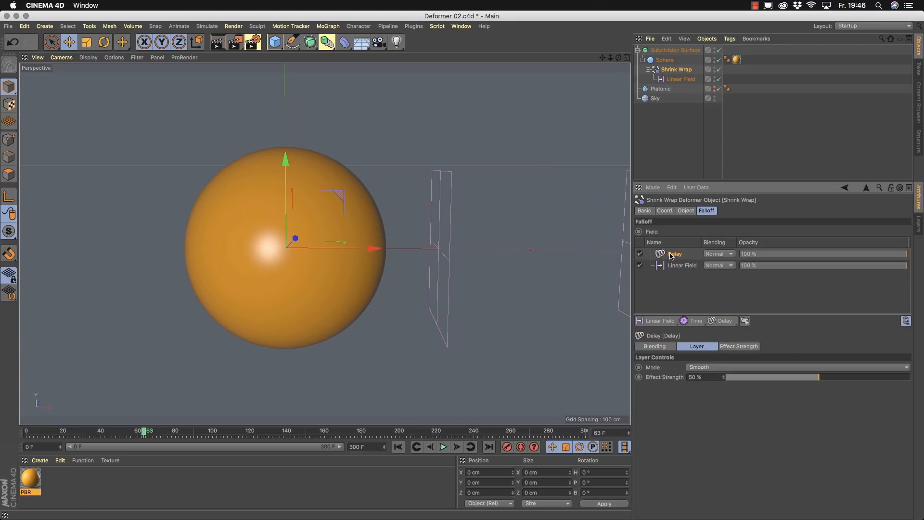
pyautogui.click(861, 370)
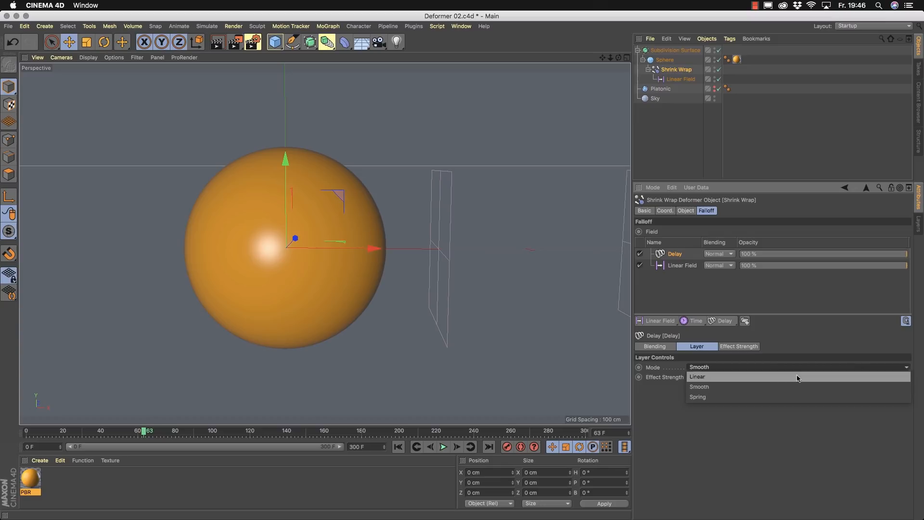
pyautogui.click(767, 400)
pyautogui.moveTo(817, 378); pyautogui.dragTo(837, 376)
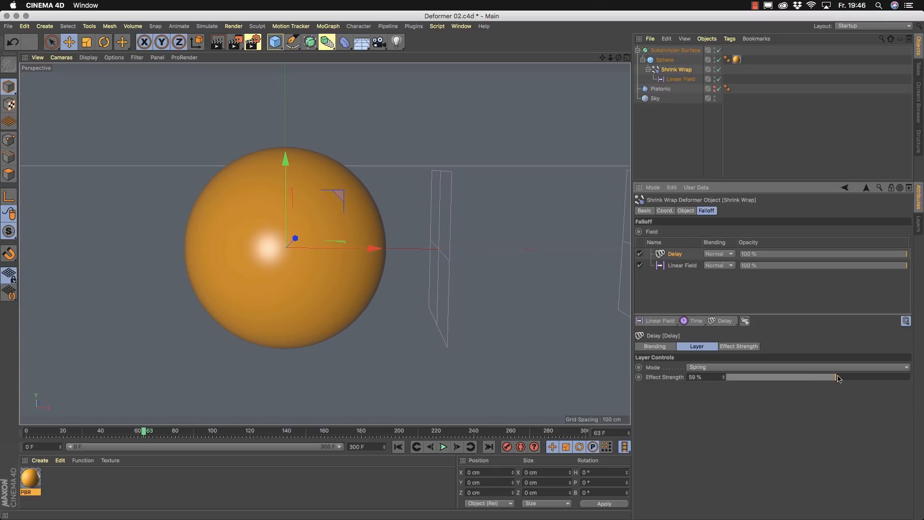
# - Play the animation twice from the start to examine the Delay's spring effect on the sphere
pyautogui.click(398, 446)
pyautogui.click(443, 447)
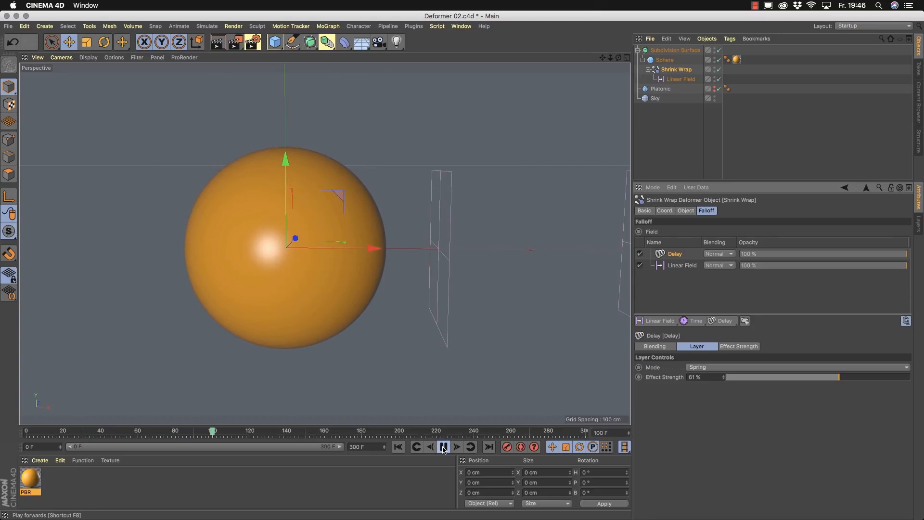
pyautogui.click(443, 447)
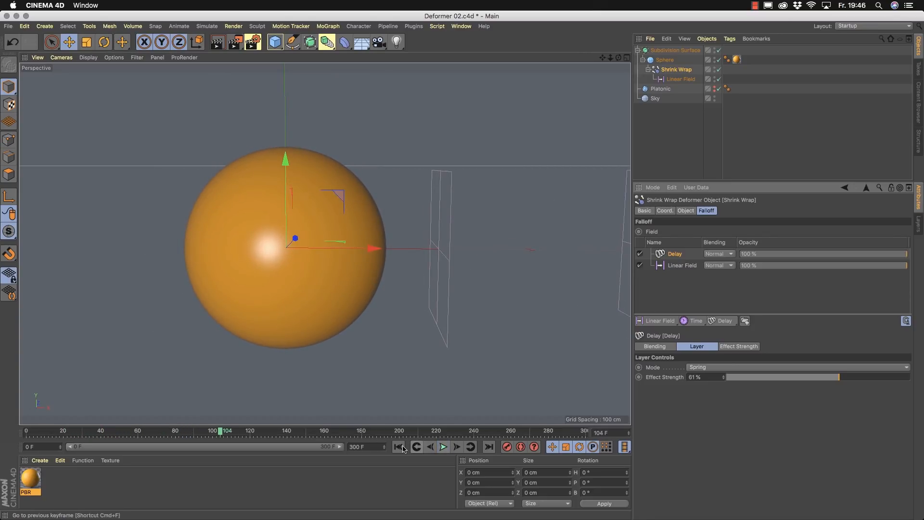
pyautogui.click(398, 447)
pyautogui.click(443, 447)
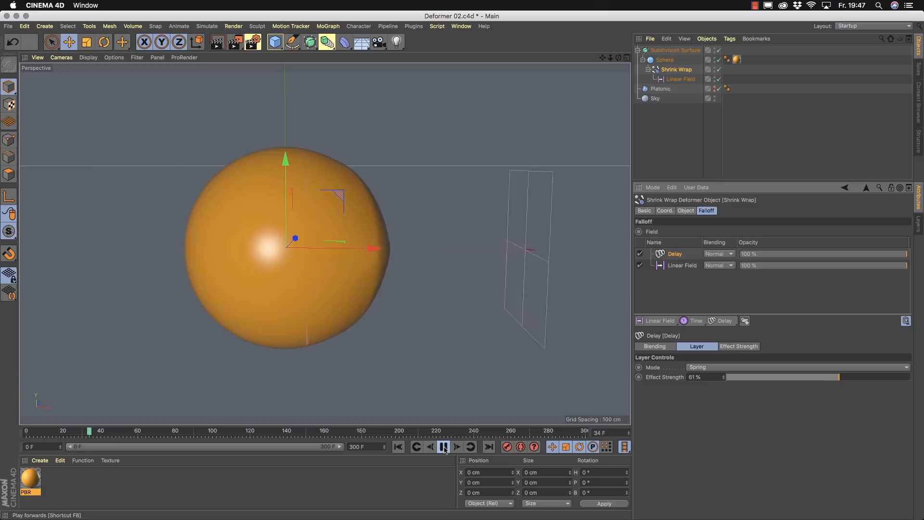
pyautogui.click(443, 447)
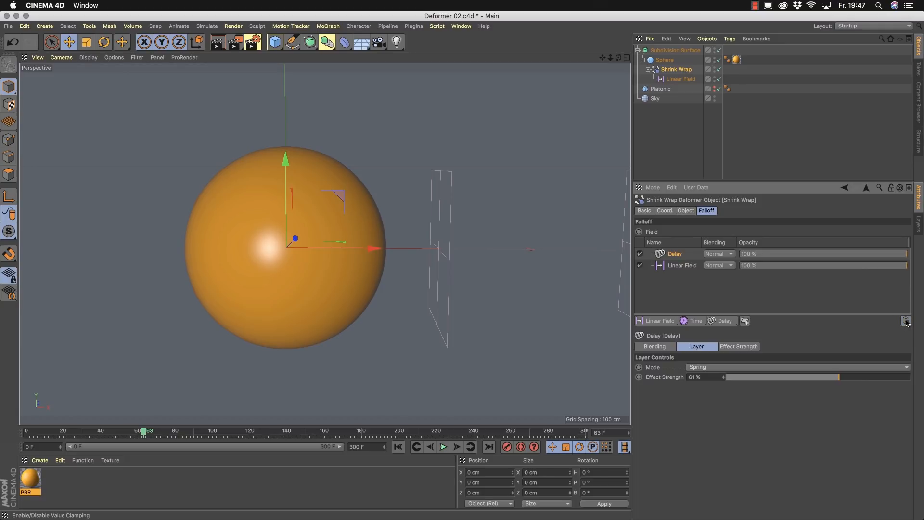
# - Turn off value clamping and set the Delay's Effect Strength to 82%, checking the stronger spring in playback
pyautogui.moveTo(841, 381); pyautogui.dragTo(878, 380)
pyautogui.click(398, 446)
pyautogui.click(443, 447)
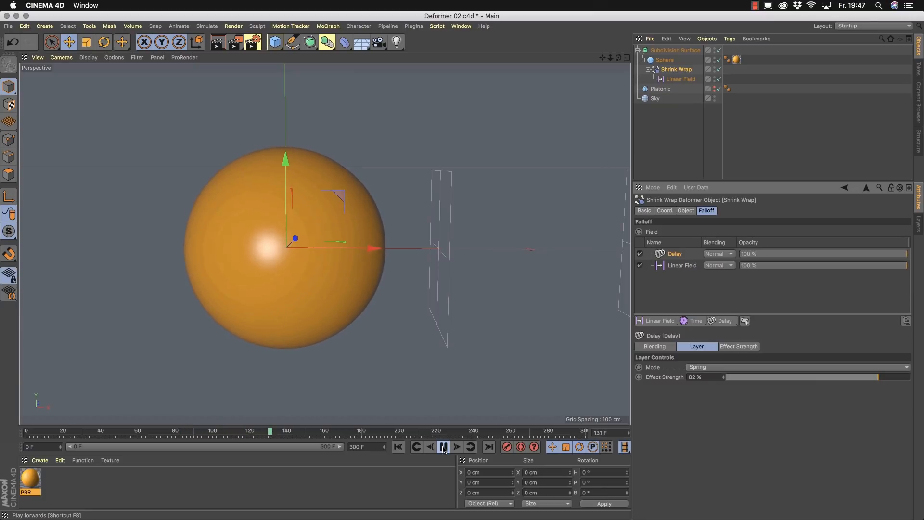
pyautogui.click(443, 447)
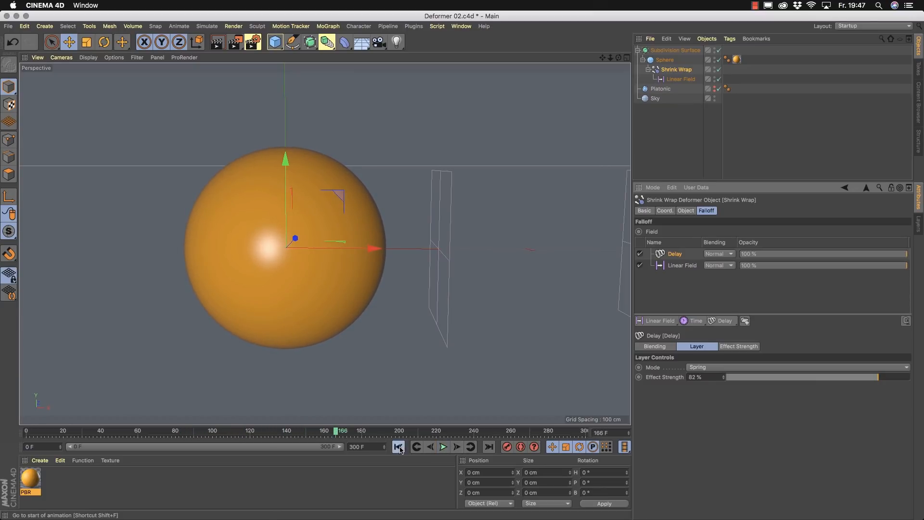
pyautogui.click(397, 447)
pyautogui.click(731, 321)
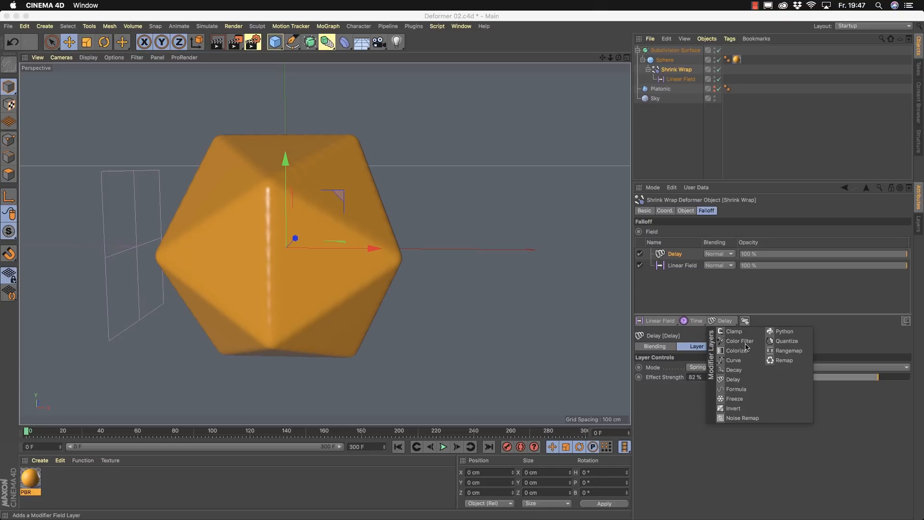
pyautogui.click(873, 480)
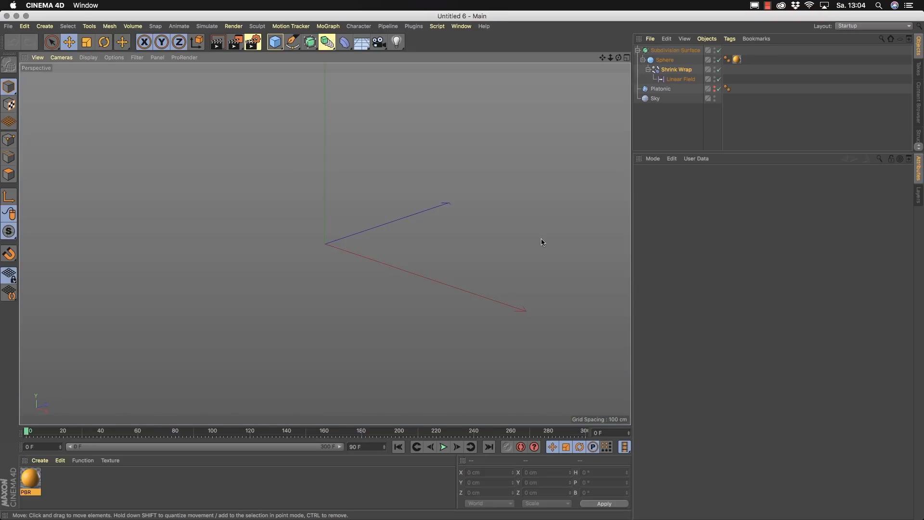
# - Add a 400 x 400 cm Plane in the new scene and make it editable
pyautogui.keyDown('alt'); pyautogui.moveTo(447, 228); pyautogui.dragTo(435, 246, button='middle'); pyautogui.keyUp('alt')
pyautogui.keyDown('alt'); pyautogui.moveTo(434, 245); pyautogui.dragTo(437, 224); pyautogui.keyUp('alt')
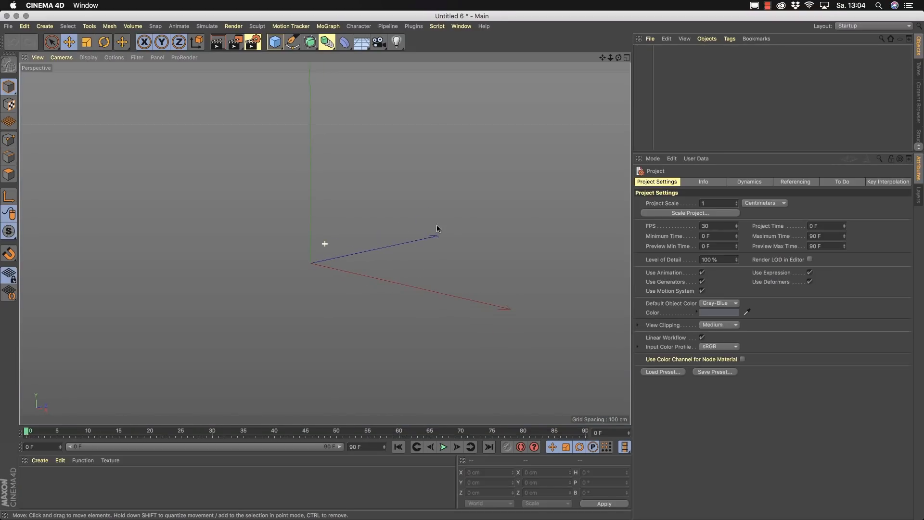
pyautogui.click(274, 41)
pyautogui.click(365, 74)
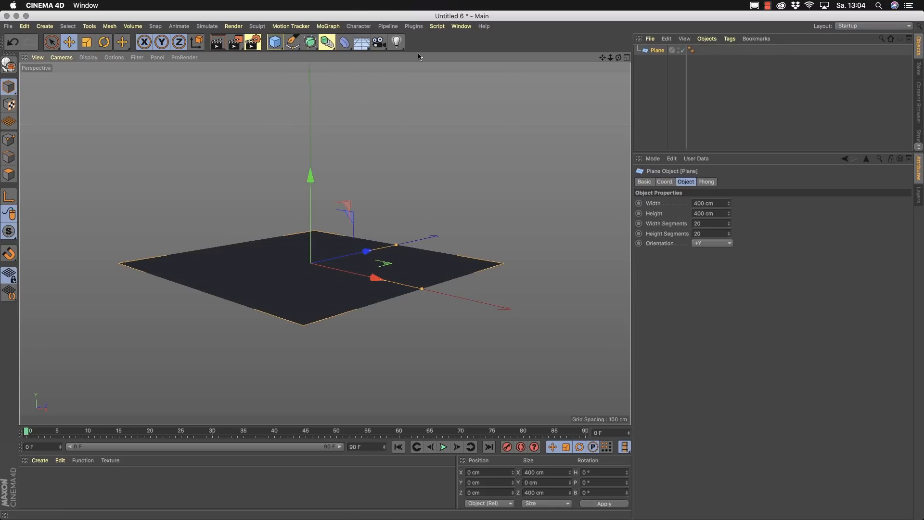
pyautogui.keyDown('alt'); pyautogui.moveTo(423, 286); pyautogui.dragTo(646, 261); pyautogui.keyUp('alt')
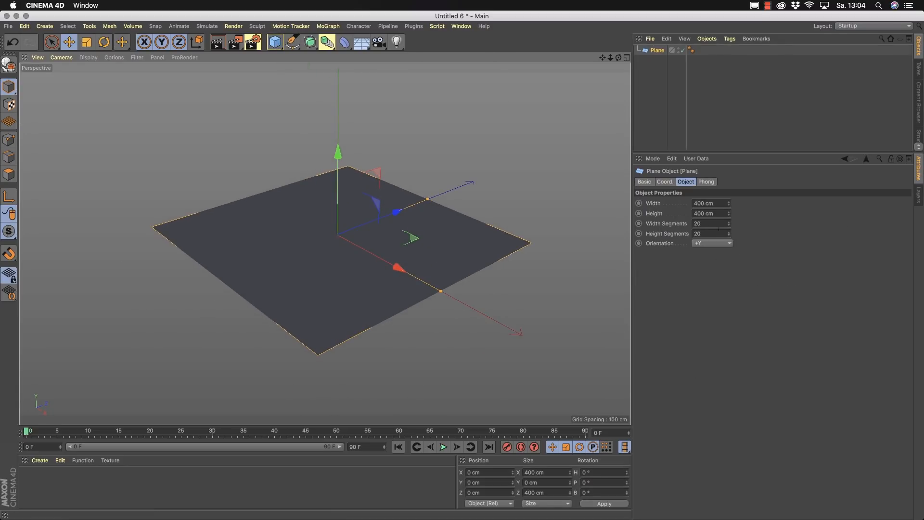
pyautogui.click(9, 64)
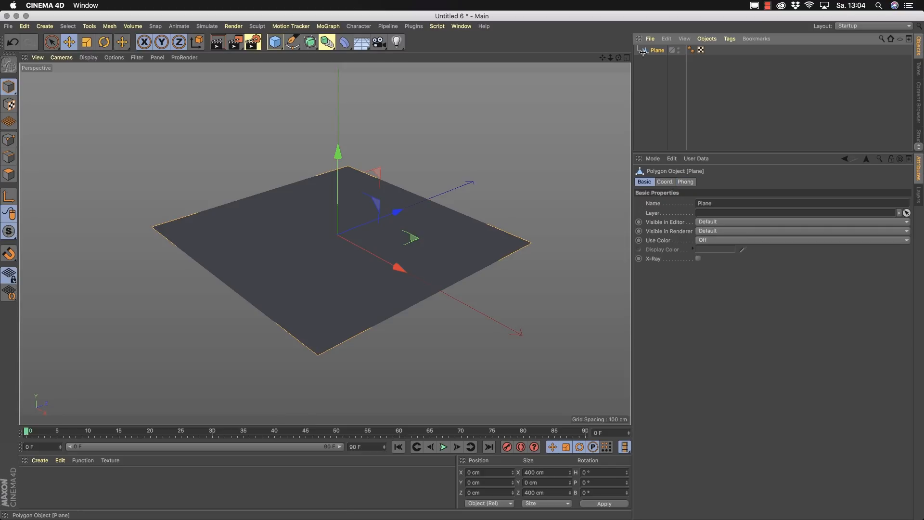
# - Display the plane's polygon lines in the viewport shading and frame the grid from above
pyautogui.press('n')
pyautogui.press('b')
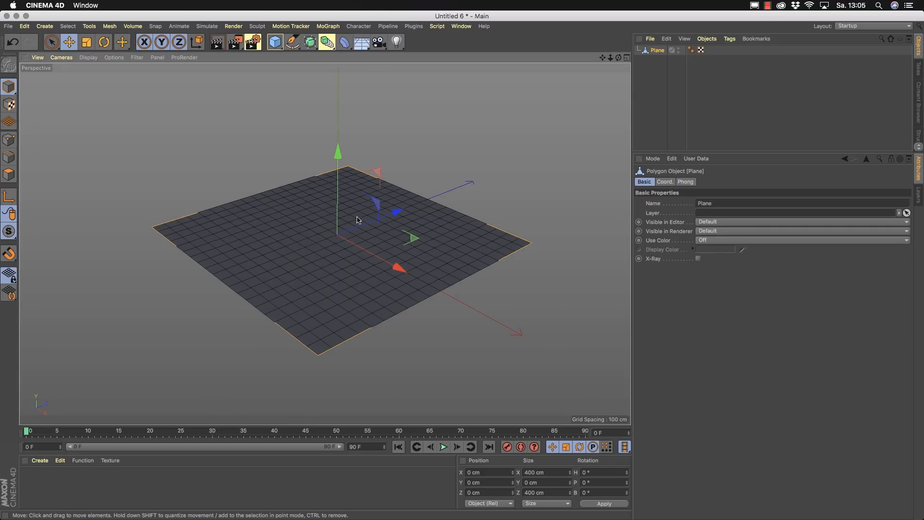
pyautogui.keyDown('alt'); pyautogui.moveTo(358, 217); pyautogui.dragTo(359, 255); pyautogui.keyUp('alt')
pyautogui.keyDown('alt'); pyautogui.moveTo(359, 256); pyautogui.dragTo(324, 244, button='middle'); pyautogui.keyUp('alt')
pyautogui.keyDown('alt'); pyautogui.moveTo(324, 244); pyautogui.dragTo(380, 244, button='right'); pyautogui.keyUp('alt')
pyautogui.keyDown('alt'); pyautogui.moveTo(380, 244); pyautogui.dragTo(433, 256, button='middle'); pyautogui.keyUp('alt')
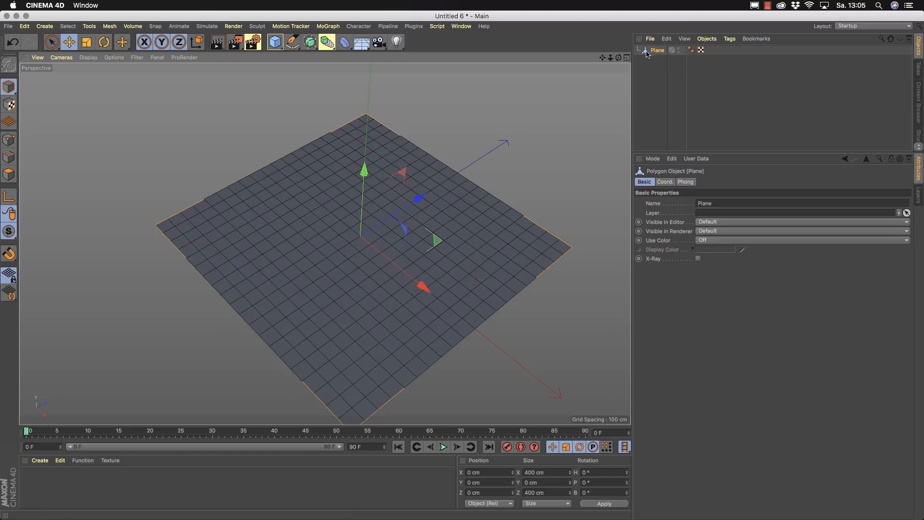
# - Select all polygons of the Plane and store them in a Polygon Selection tag
pyautogui.click(13, 178)
pyautogui.hotkey('ctrl', 'a')
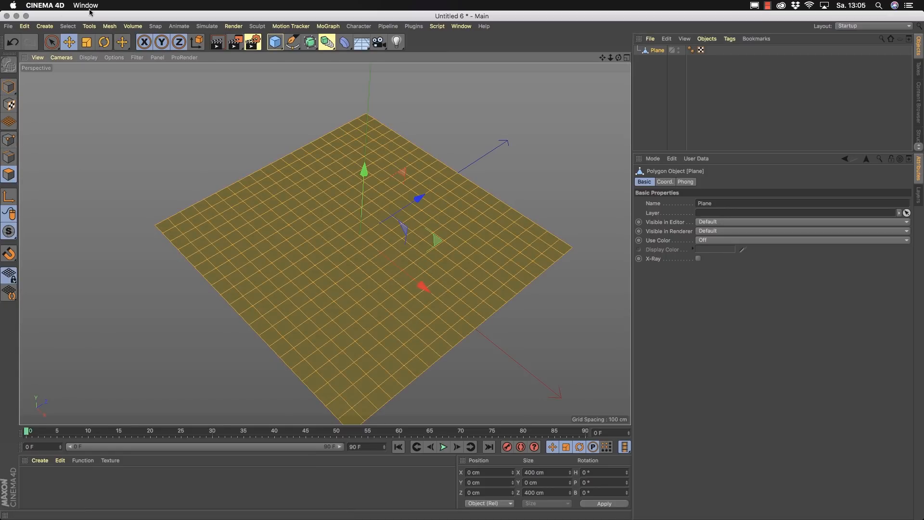
pyautogui.click(46, 27)
pyautogui.moveTo(68, 27)
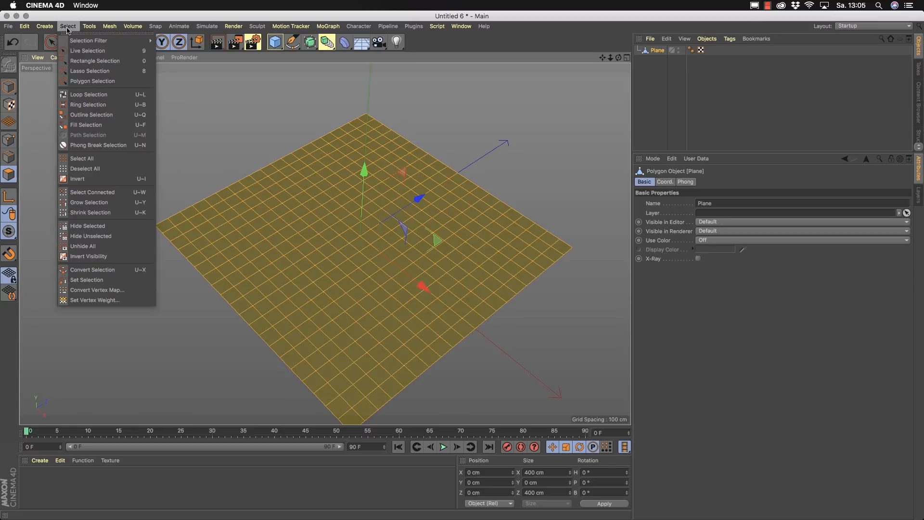
pyautogui.click(93, 280)
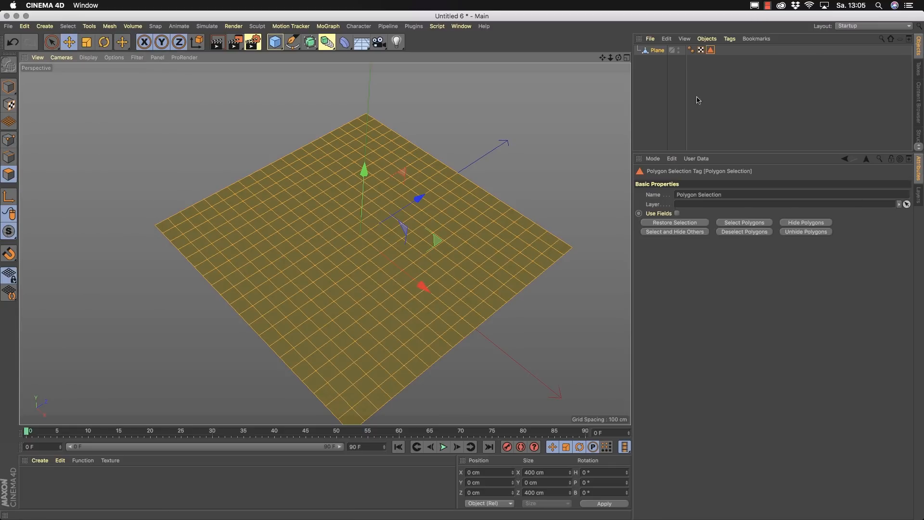
pyautogui.click(710, 51)
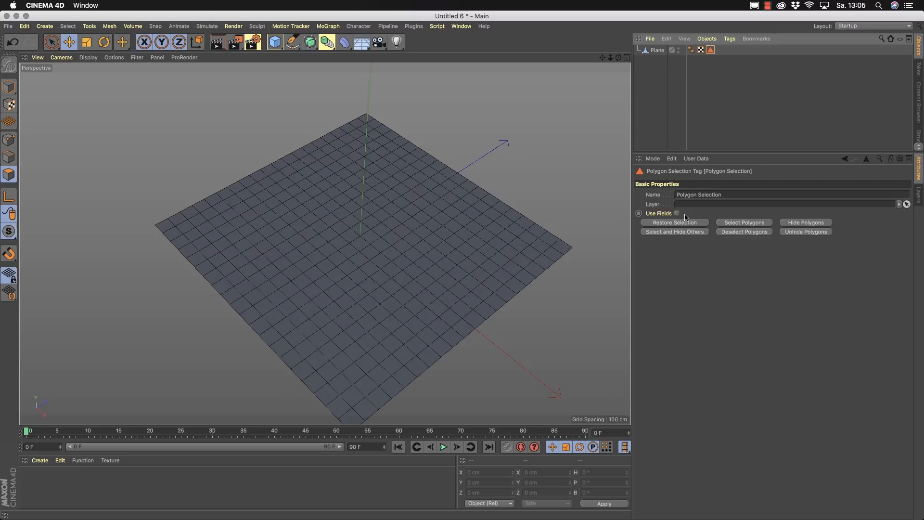
# - Add a Bevel deformer as a child of the Plane
pyautogui.click(655, 51)
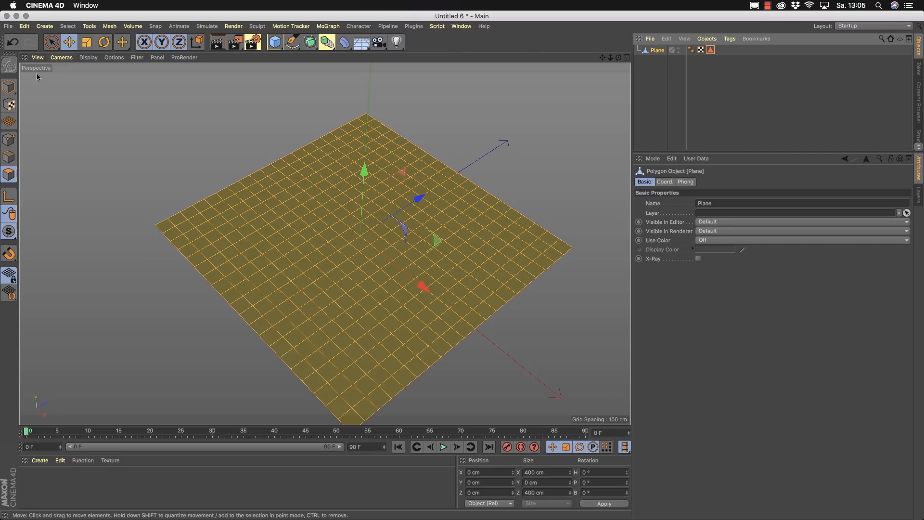
pyautogui.click(345, 43)
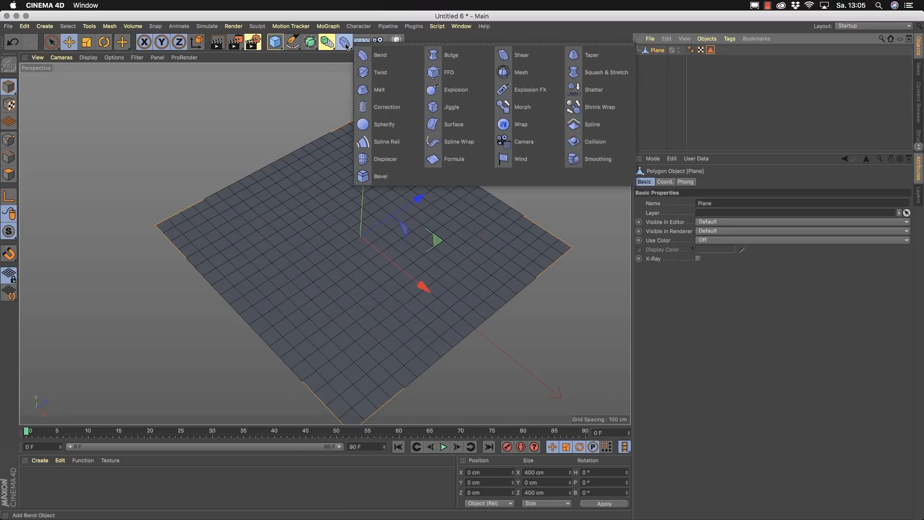
pyautogui.click(380, 176)
pyautogui.moveTo(657, 50); pyautogui.dragTo(656, 60)
pyautogui.scroll(5, 471, 254)
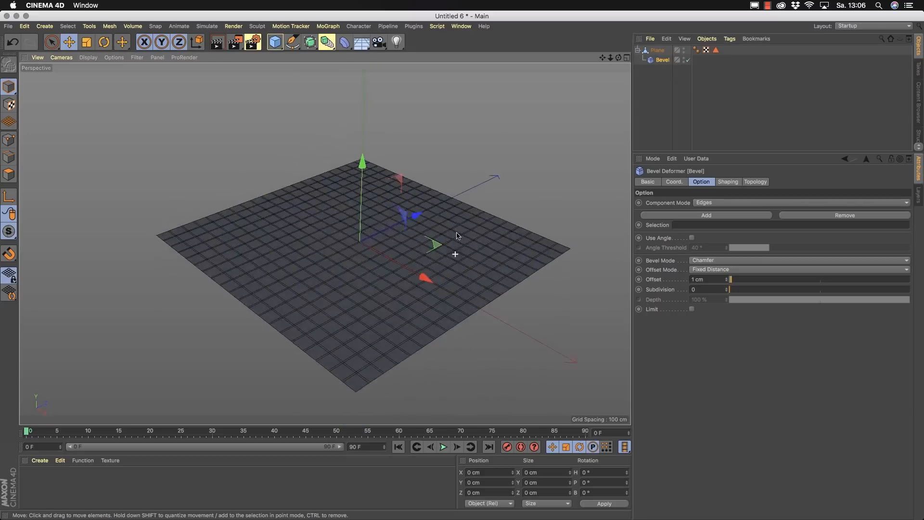
pyautogui.keyDown('alt'); pyautogui.moveTo(492, 218); pyautogui.dragTo(481, 191, button='middle'); pyautogui.keyUp('alt')
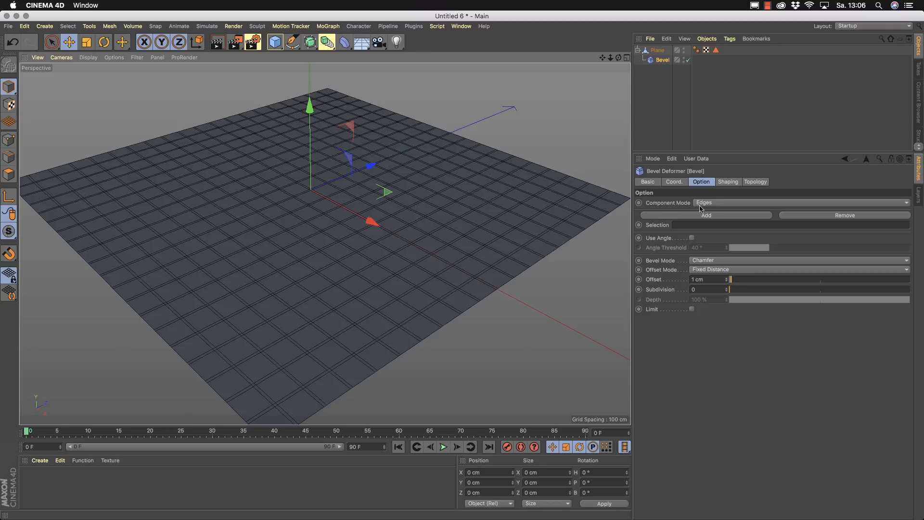
# - Switch the Bevel deformer's component mode to Polygons and increase its polygon extrusion slightly
pyautogui.click(907, 204)
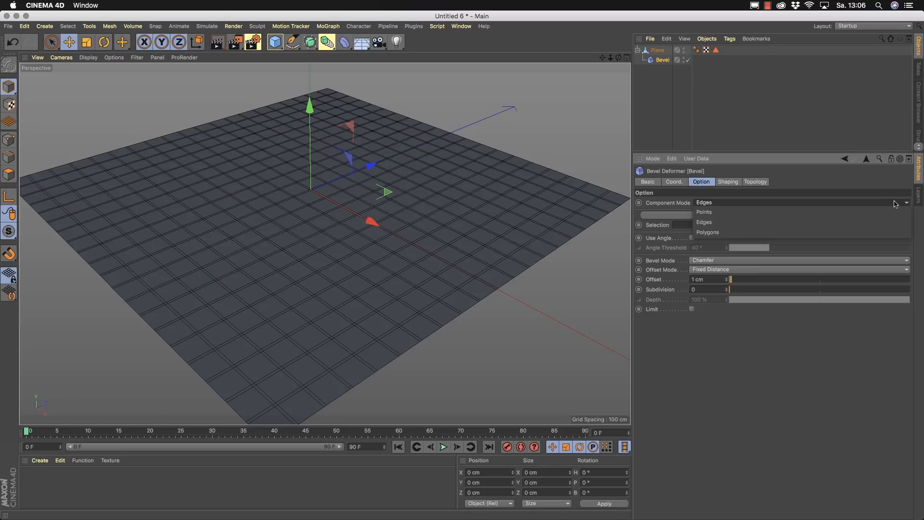
pyautogui.click(707, 232)
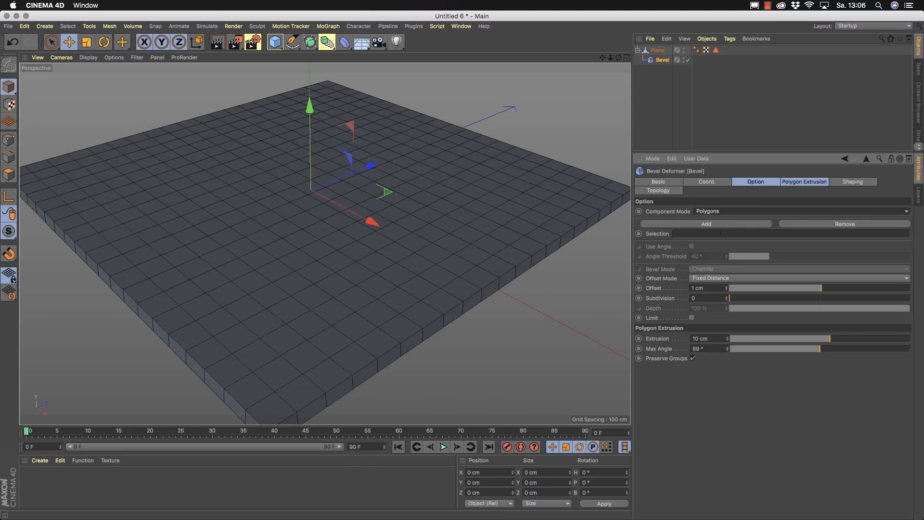
pyautogui.click(802, 186)
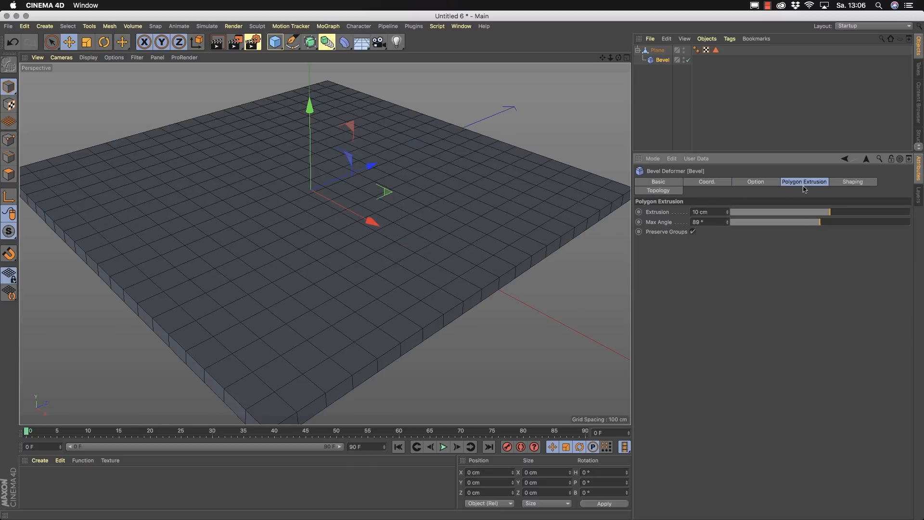
pyautogui.moveTo(830, 212); pyautogui.dragTo(844, 214)
# - Limit the Bevel deformer to the plane's Polygon Selection tag by assigning it as the selection
pyautogui.click(759, 184)
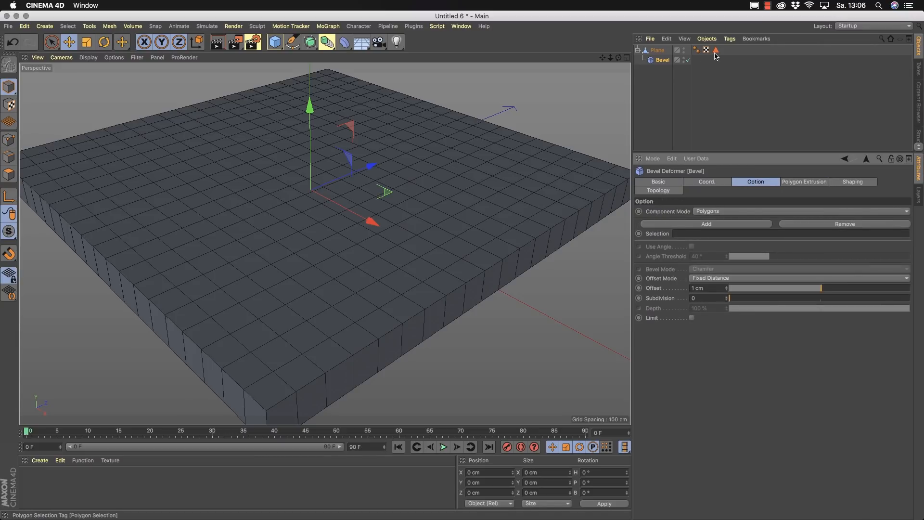
pyautogui.moveTo(716, 53); pyautogui.dragTo(686, 233)
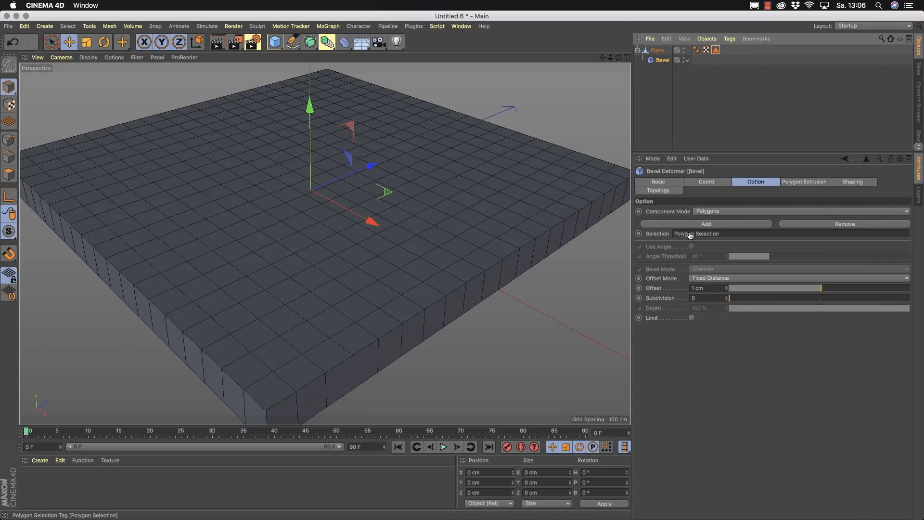
pyautogui.scroll(-5, 324, 243)
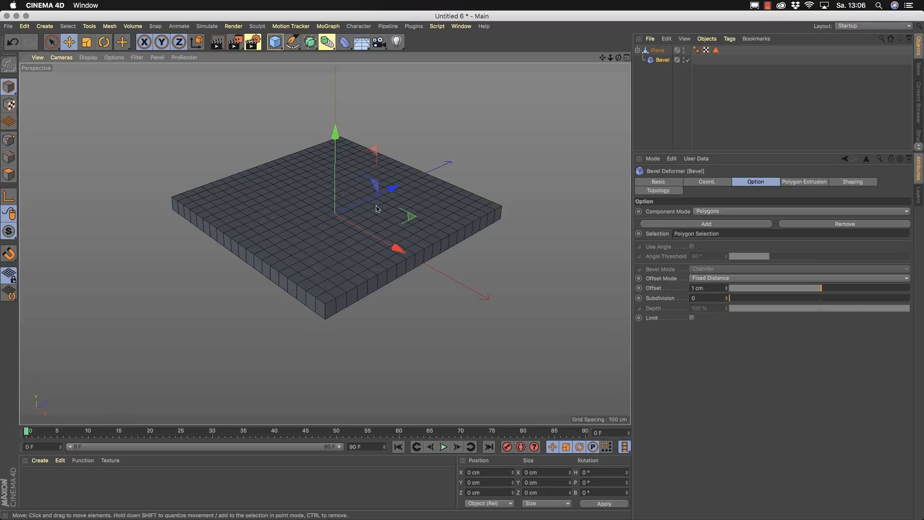
# - Restore the plane's stored polygon selection, remove a patch near its far edge with Live Selection, and return to Model mode
pyautogui.click(716, 50)
pyautogui.doubleClick(716, 51)
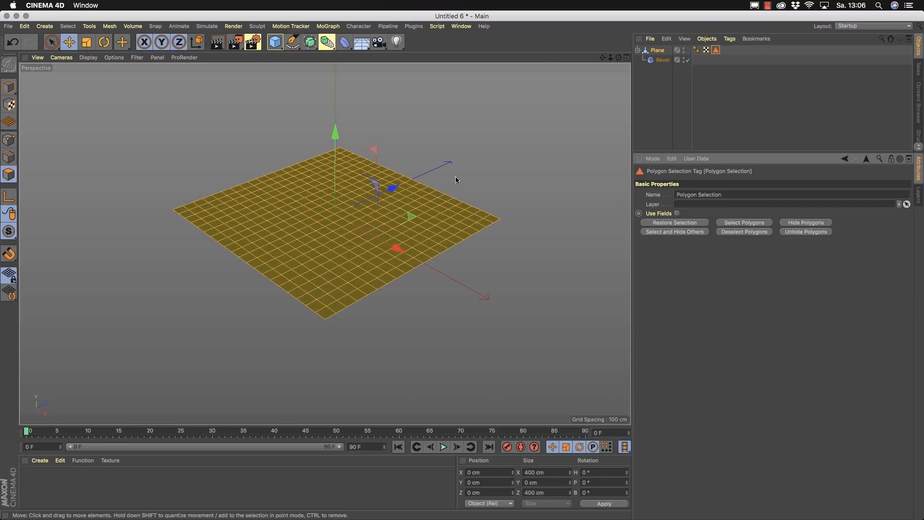
pyautogui.press('9')
pyautogui.moveTo(452, 204)
pyautogui.keyDown('ctrl'); pyautogui.mouseDown()
pyautogui.moveTo(464, 202)
pyautogui.moveTo(409, 229)
pyautogui.moveTo(385, 197)
pyautogui.moveTo(409, 178)
pyautogui.mouseUp(); pyautogui.keyUp('ctrl')
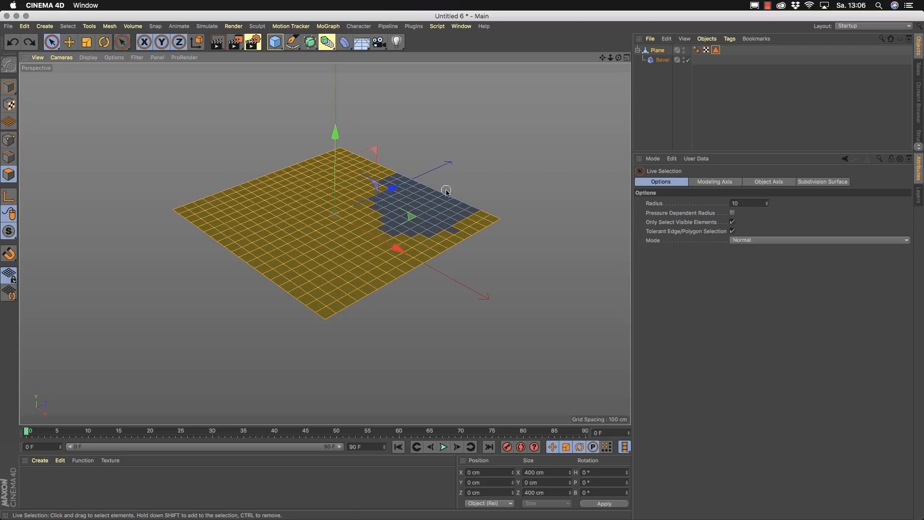
pyautogui.click(716, 51)
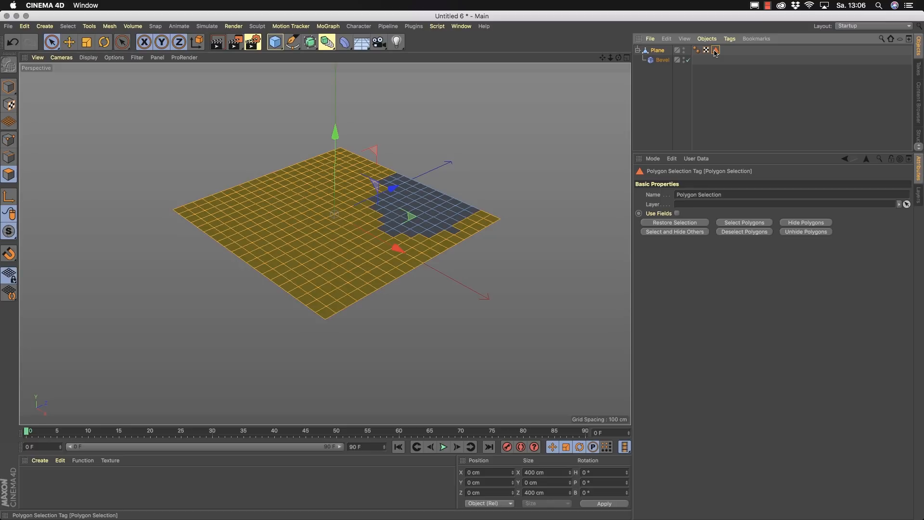
pyautogui.click(9, 87)
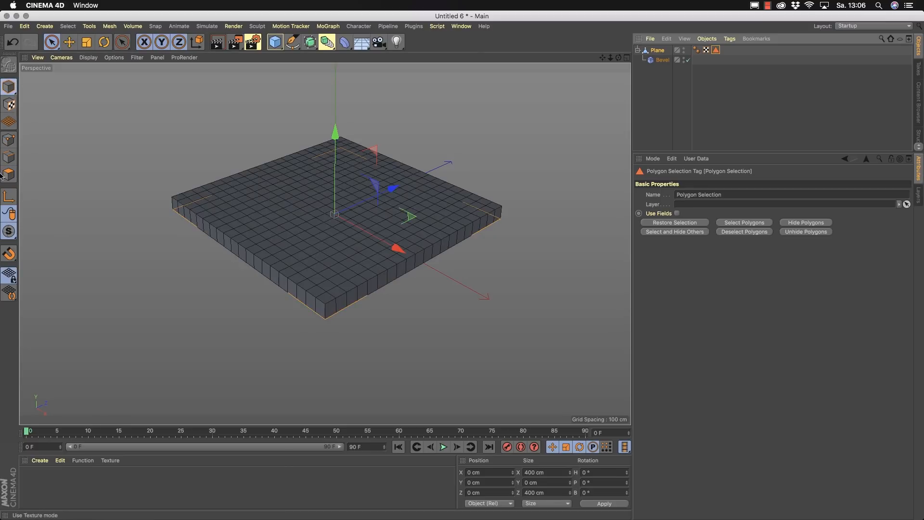
pyautogui.click(746, 104)
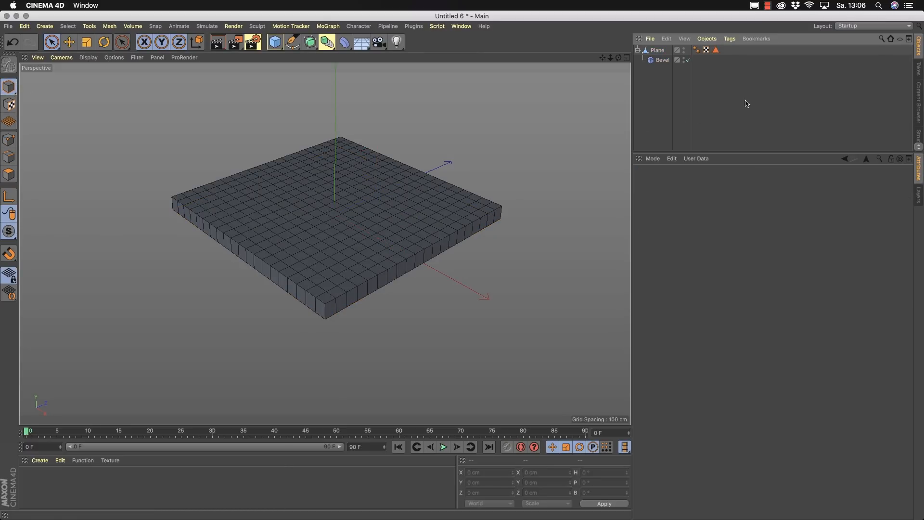
# - Enable Use Fields on the plane's Polygon Selection tag and look through the available modifier layers
pyautogui.click(663, 61)
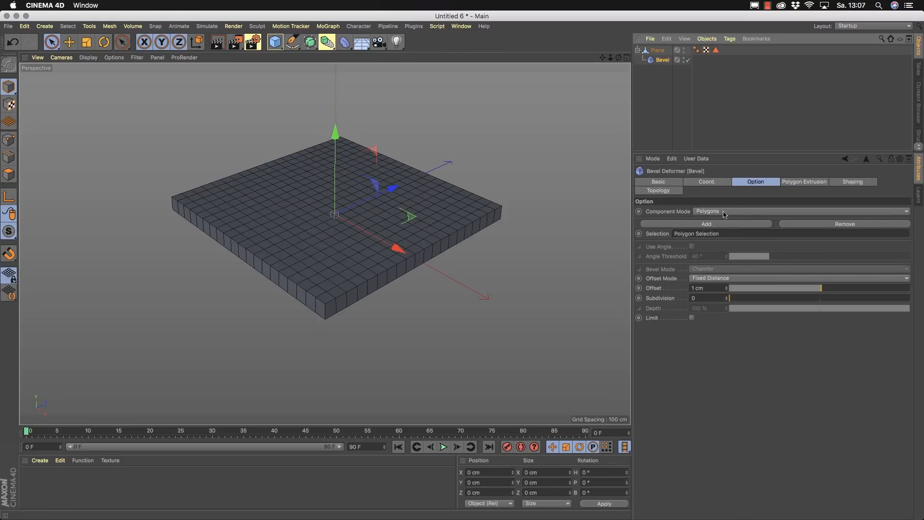
pyautogui.click(716, 51)
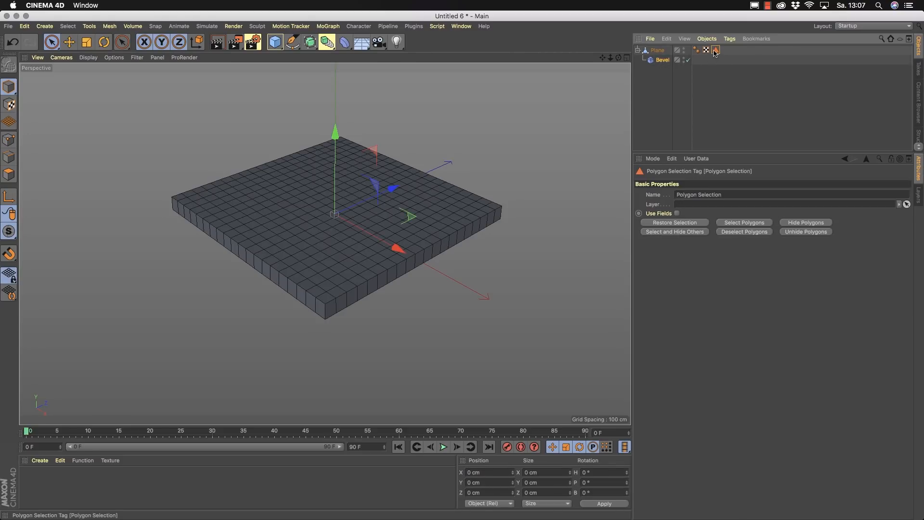
pyautogui.click(677, 213)
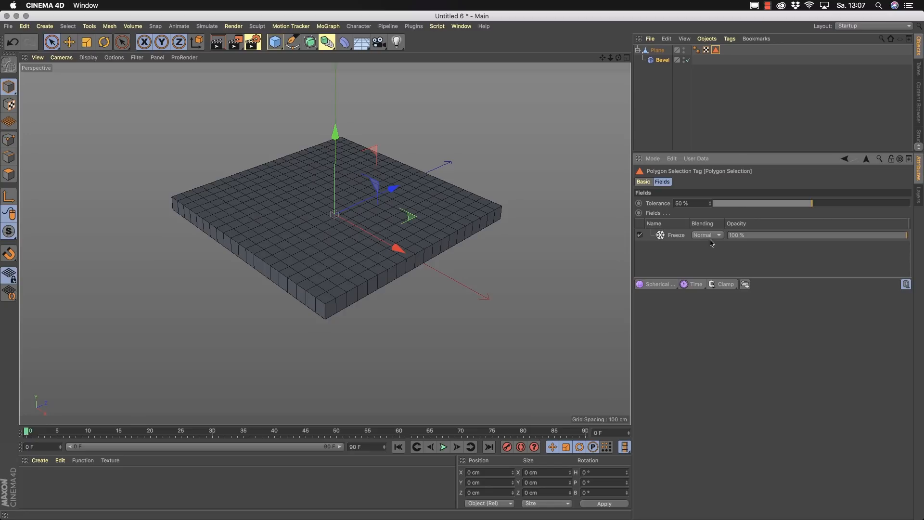
pyautogui.click(724, 284)
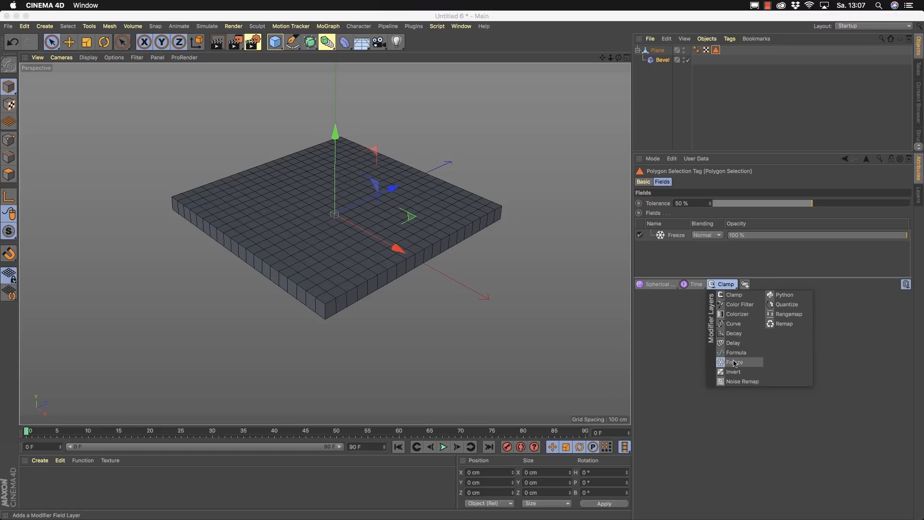
pyautogui.click(864, 322)
# - Add a Spherical Field above the Freeze layer in the Polygon Selection tag's field list
pyautogui.click(671, 235)
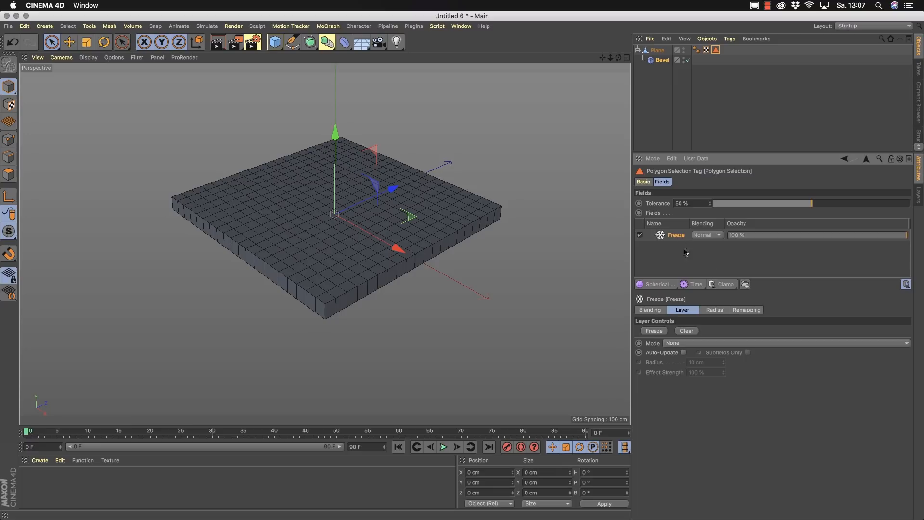
pyautogui.click(672, 285)
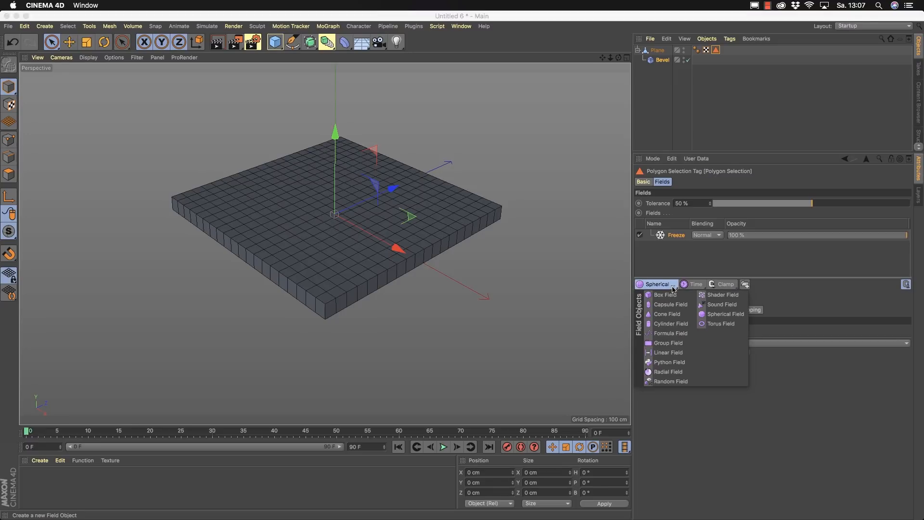
pyautogui.click(724, 315)
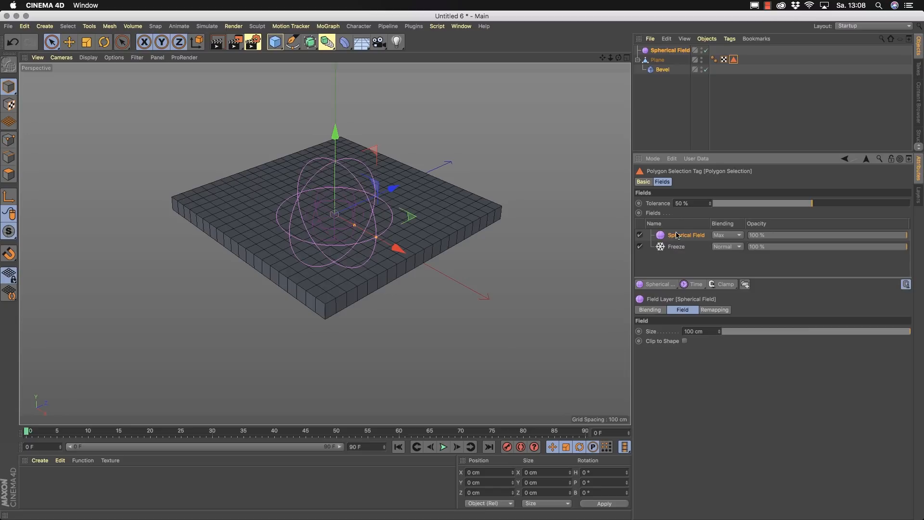
# - Try Normal blending on the Spherical Field layer and return it to Max
pyautogui.click(731, 246)
pyautogui.click(730, 249)
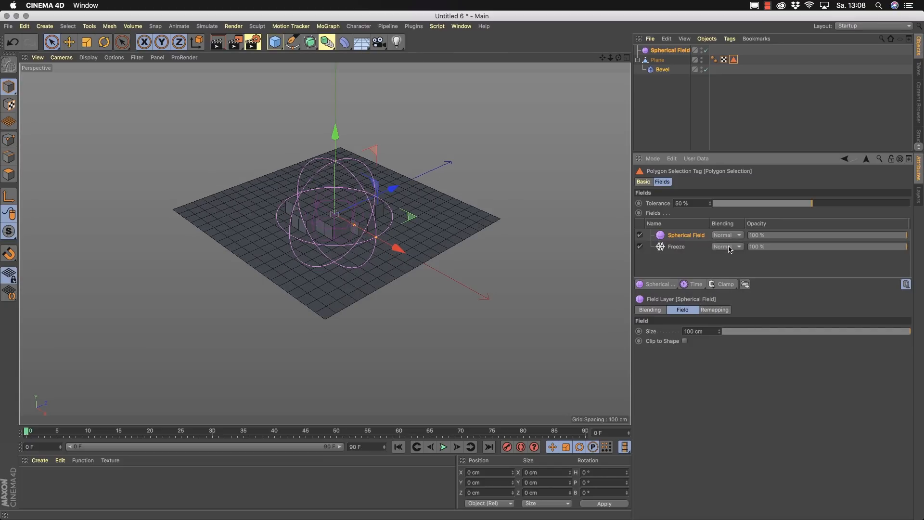
pyautogui.click(734, 235)
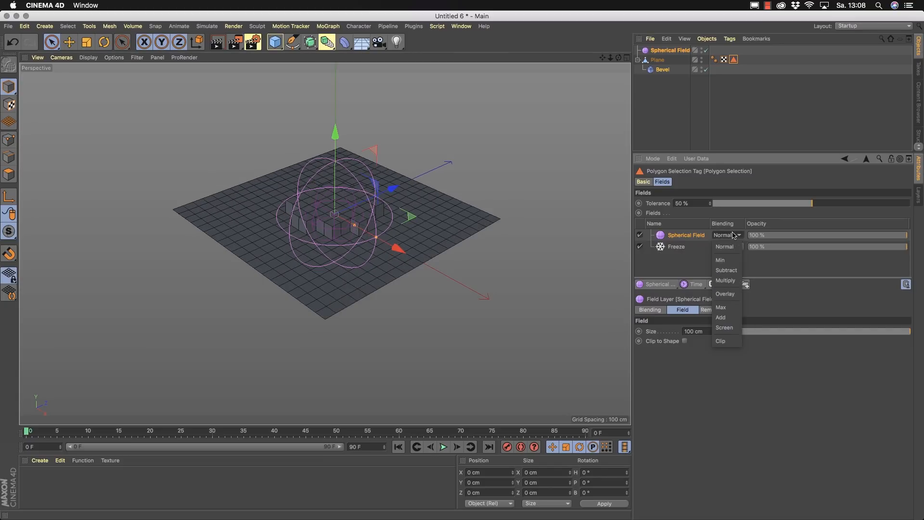
pyautogui.click(732, 313)
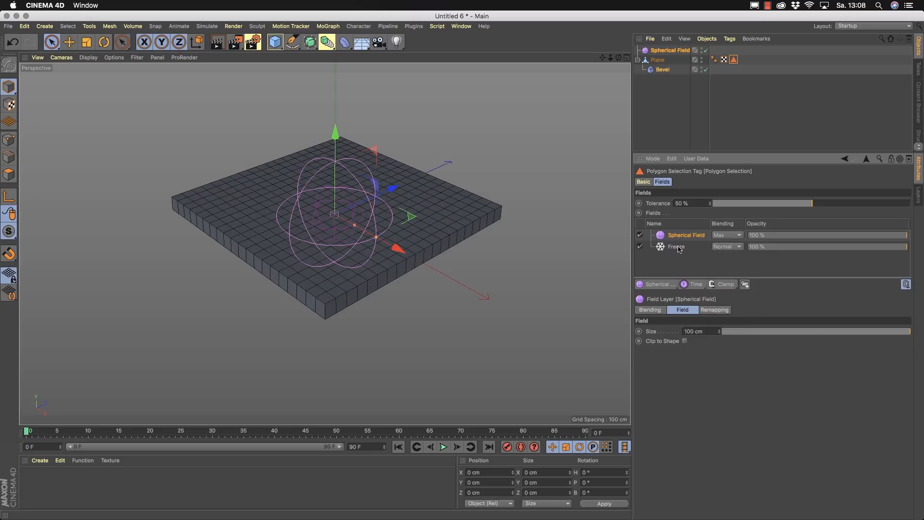
# - Disable the Freeze layer so that only the Spherical Field drives the polygon selection
pyautogui.click(679, 248)
pyautogui.click(640, 247)
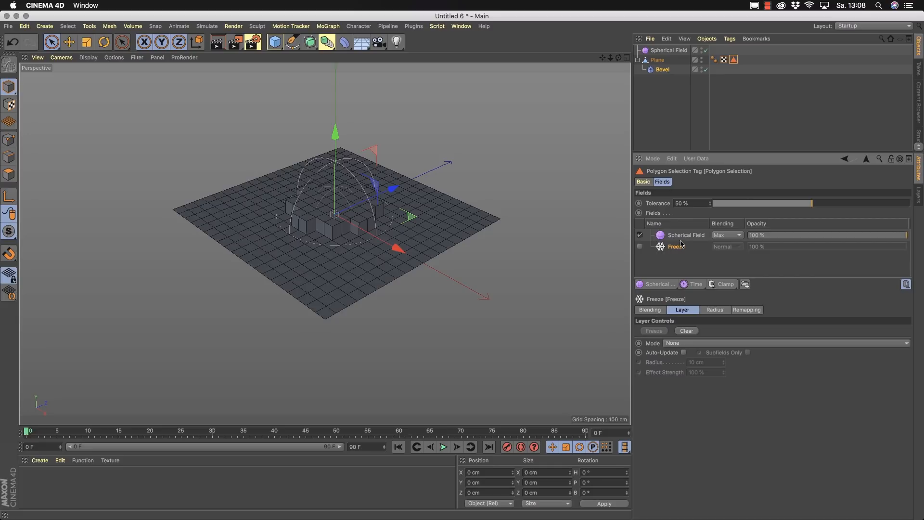
pyautogui.scroll(4, 303, 226)
pyautogui.keyDown('alt'); pyautogui.moveTo(363, 211); pyautogui.dragTo(340, 230); pyautogui.keyUp('alt')
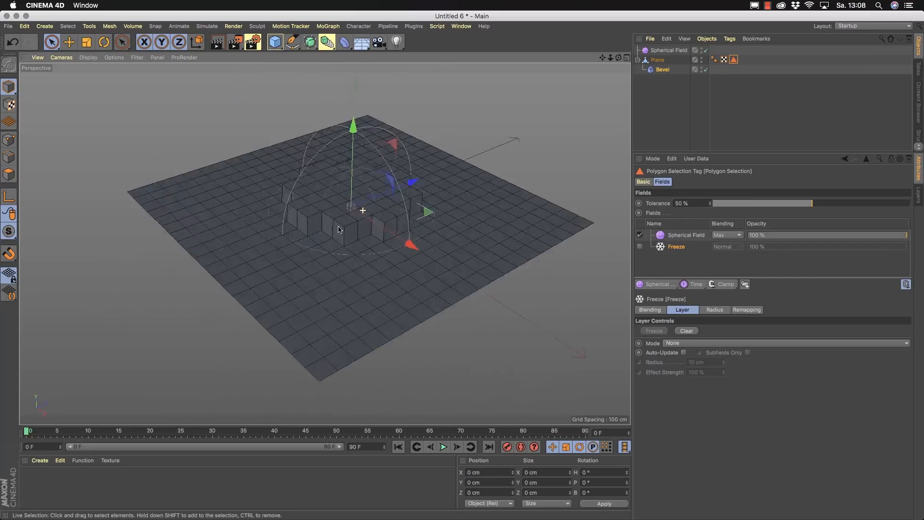
pyautogui.scroll(3, 340, 230)
pyautogui.scroll(3, 340, 230)
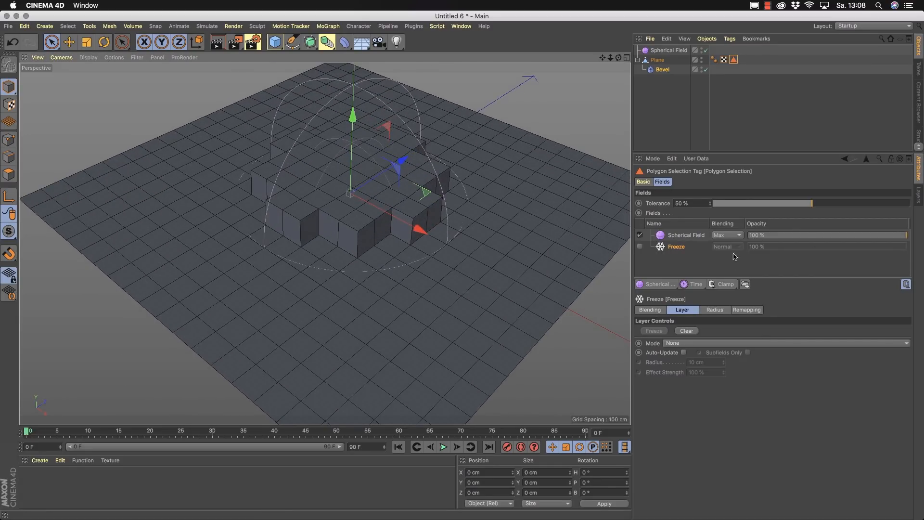
# - Enlarge the Spherical Field to about 124 cm and move it to about 14 cm on the X axis
pyautogui.click(693, 235)
pyautogui.moveTo(446, 247); pyautogui.dragTo(472, 260)
pyautogui.moveTo(417, 229); pyautogui.dragTo(410, 277)
pyautogui.scroll(-5, 392, 322)
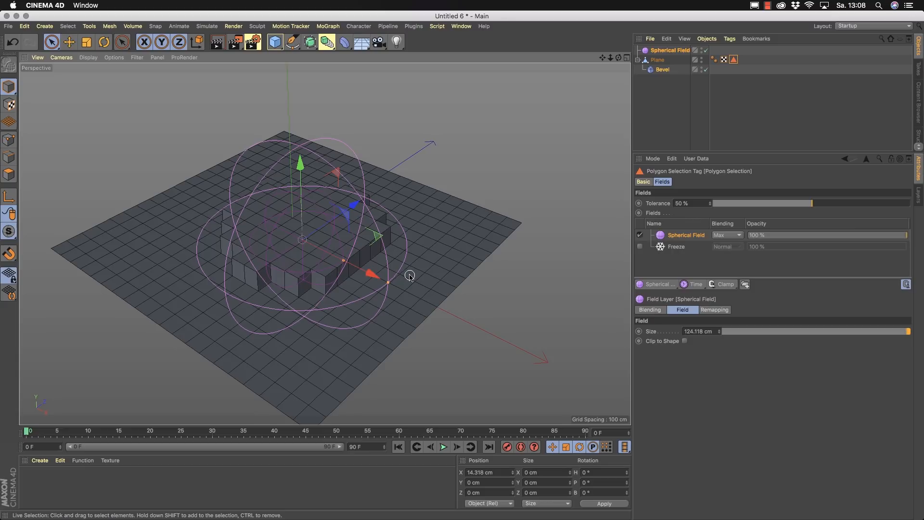
# - Start a new project and add a torus with a ring radius of about 149 cm
pyautogui.press('super+n')
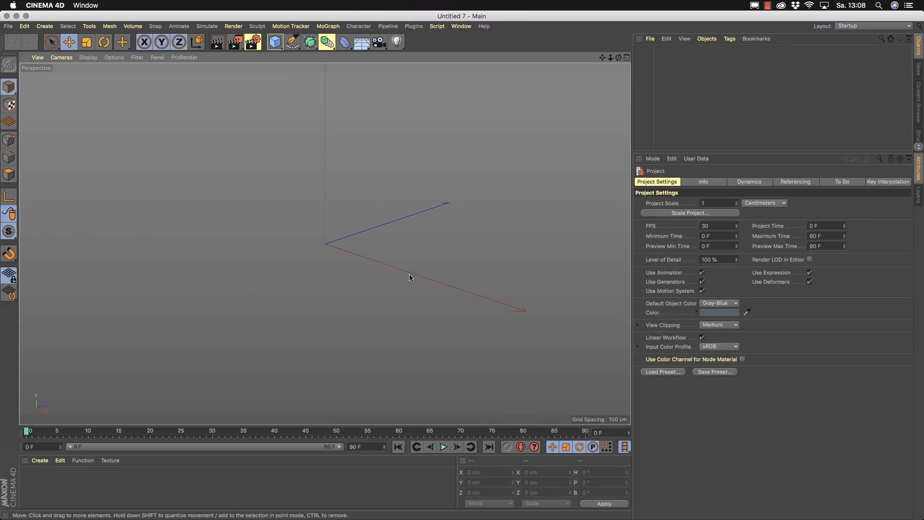
pyautogui.click(282, 48)
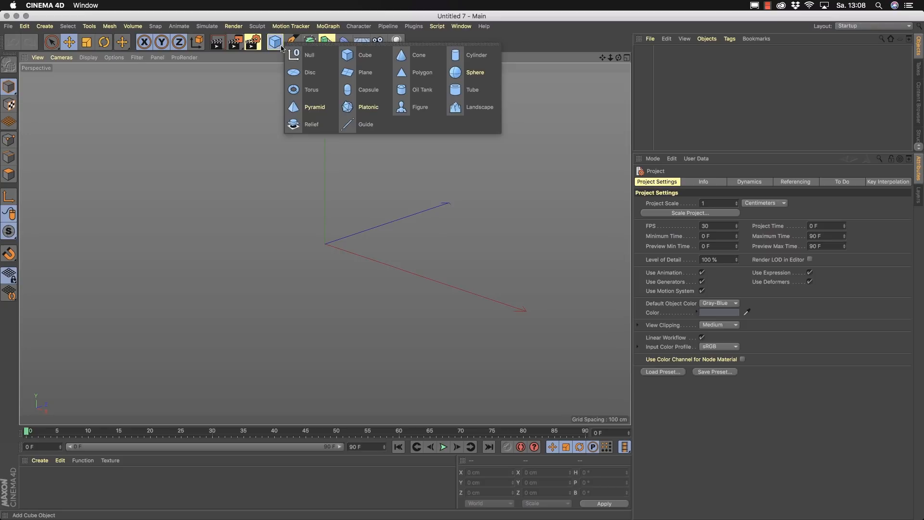
pyautogui.click(310, 89)
pyautogui.moveTo(439, 285); pyautogui.dragTo(403, 279)
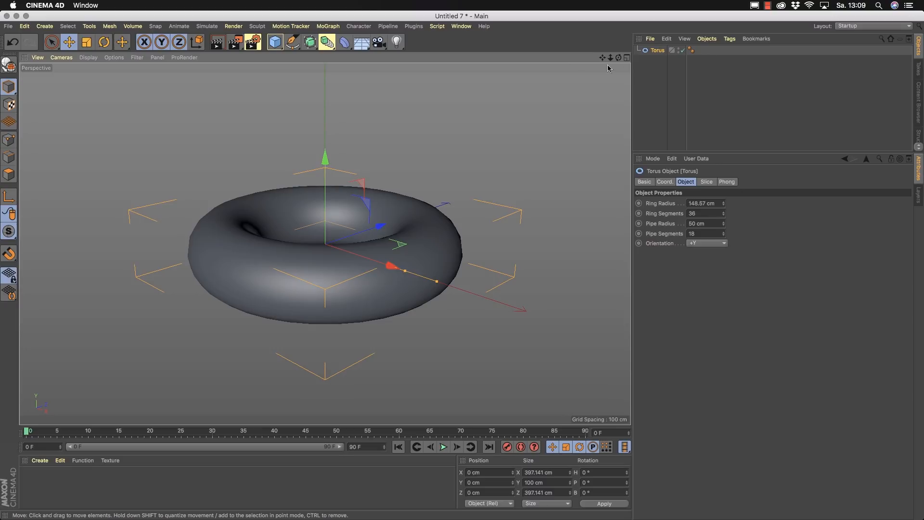
# - Add a Volume Builder and make the torus its child
pyautogui.click(133, 26)
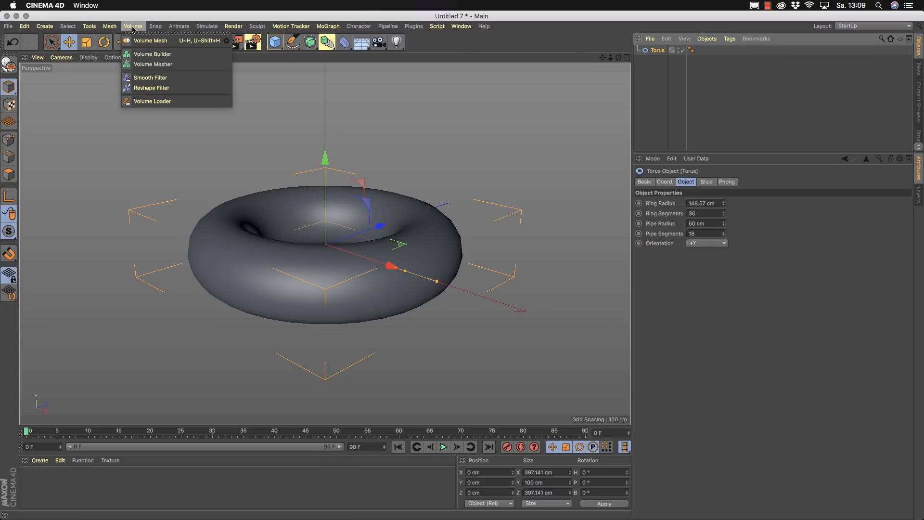
pyautogui.click(152, 54)
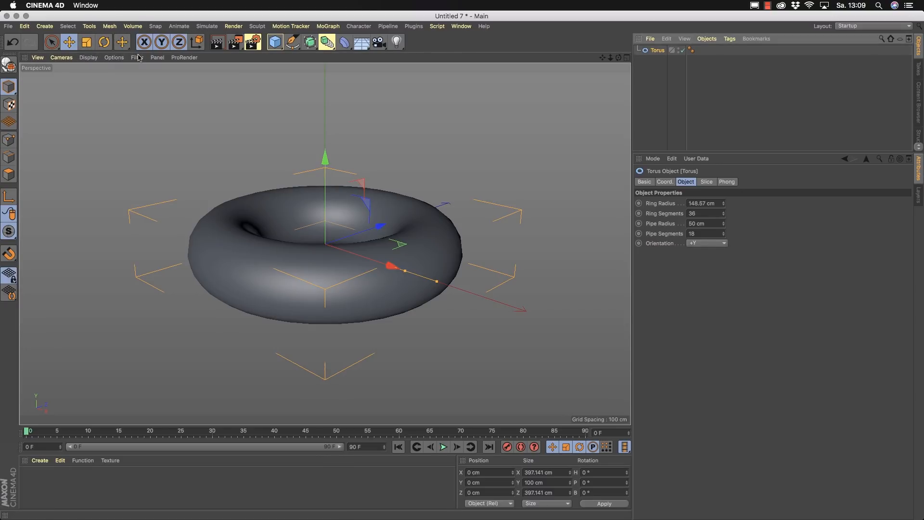
pyautogui.moveTo(657, 60); pyautogui.dragTo(669, 51)
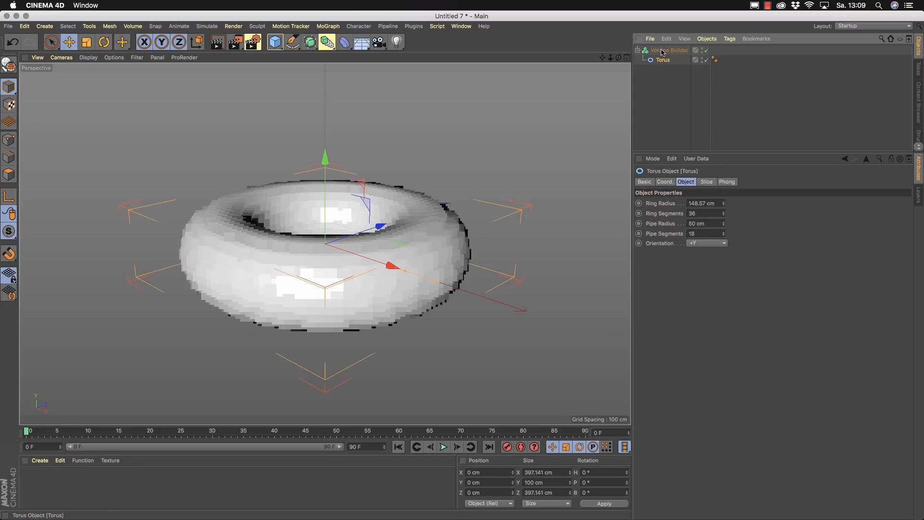
# - Set the Volume Builder's voxel size to 5 cm
pyautogui.click(701, 212)
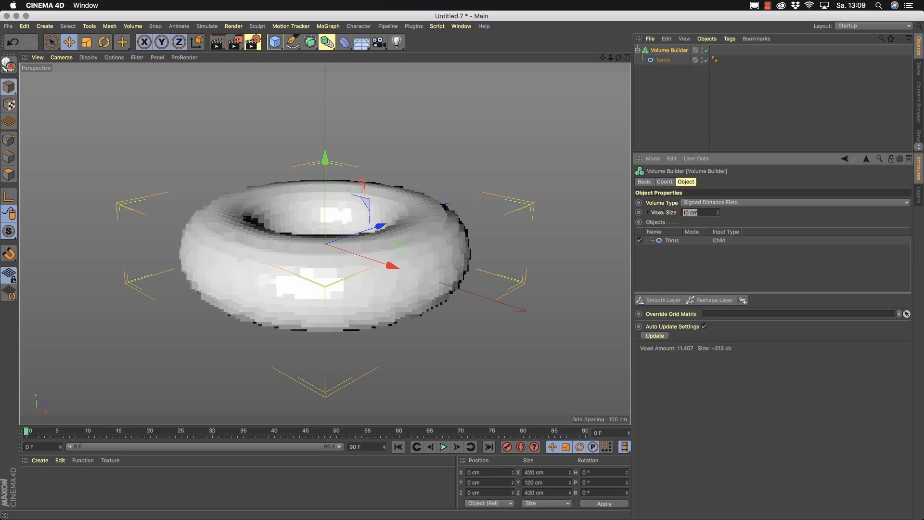
pyautogui.write('5')
pyautogui.press('Return')
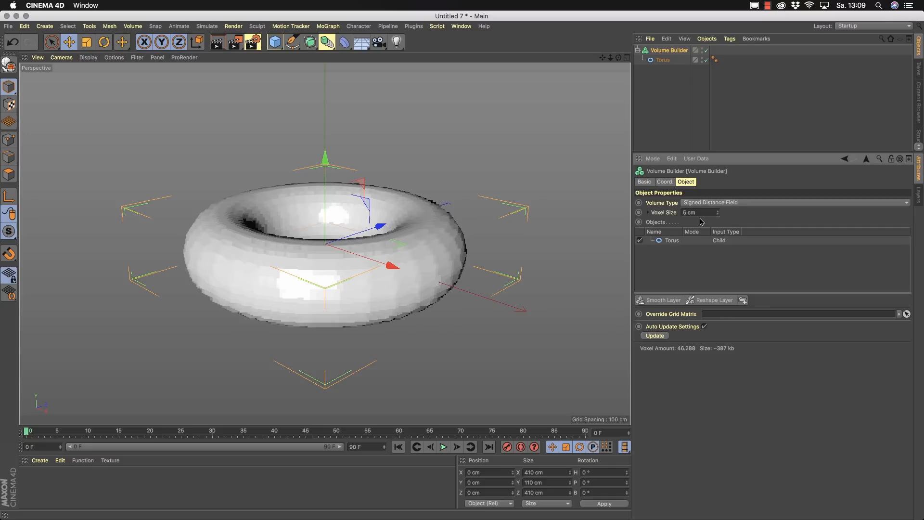
# - Place a second copy of the torus in the Volume Builder, offset about 153 cm along X and rotated 90° in pitch
pyautogui.keyDown('alt'); pyautogui.moveTo(389, 294); pyautogui.dragTo(404, 205); pyautogui.keyUp('alt')
pyautogui.click(663, 60)
pyautogui.keyDown('ctrl'); pyautogui.moveTo(663, 60); pyautogui.dragTo(666, 57); pyautogui.keyUp('ctrl')
pyautogui.moveTo(377, 249); pyautogui.dragTo(442, 276)
pyautogui.press('r')
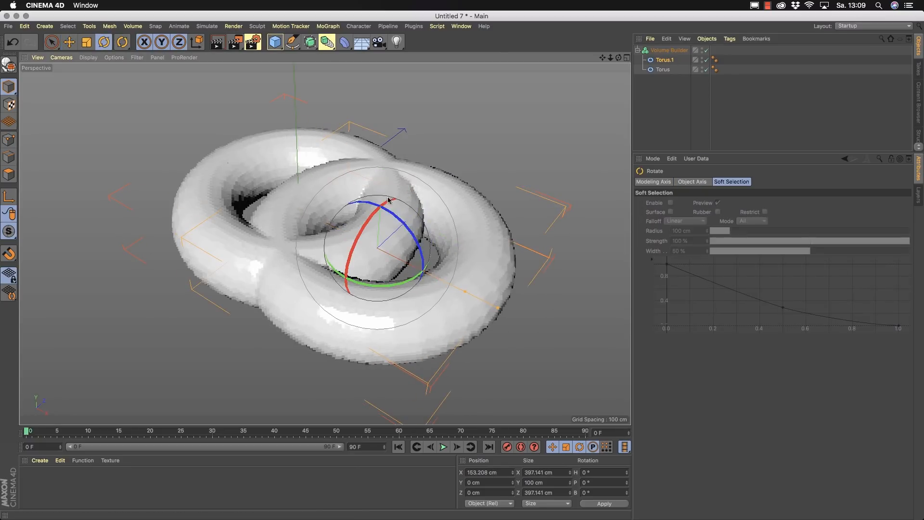
pyautogui.moveTo(387, 202); pyautogui.dragTo(389, 241)
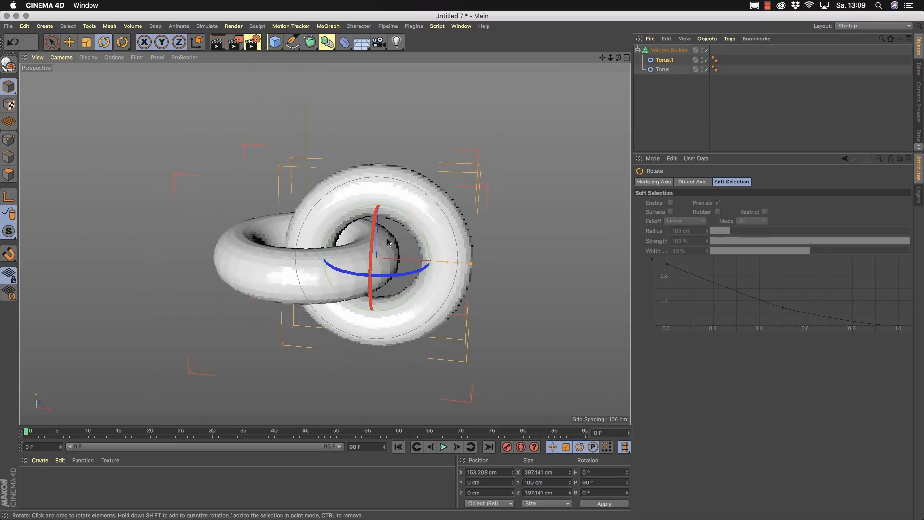
# - Set both tori to a pipe radius of 62 cm and a ring radius of about 105 cm
pyautogui.click(669, 50)
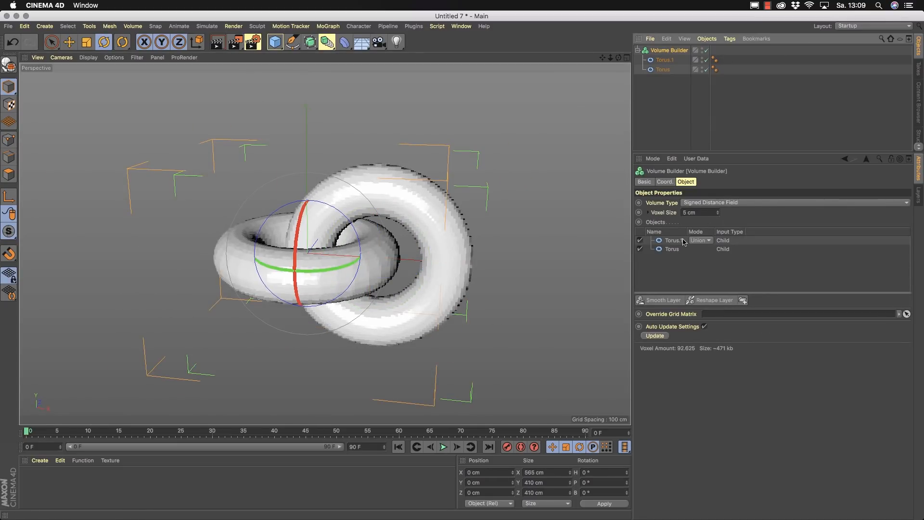
pyautogui.click(664, 70)
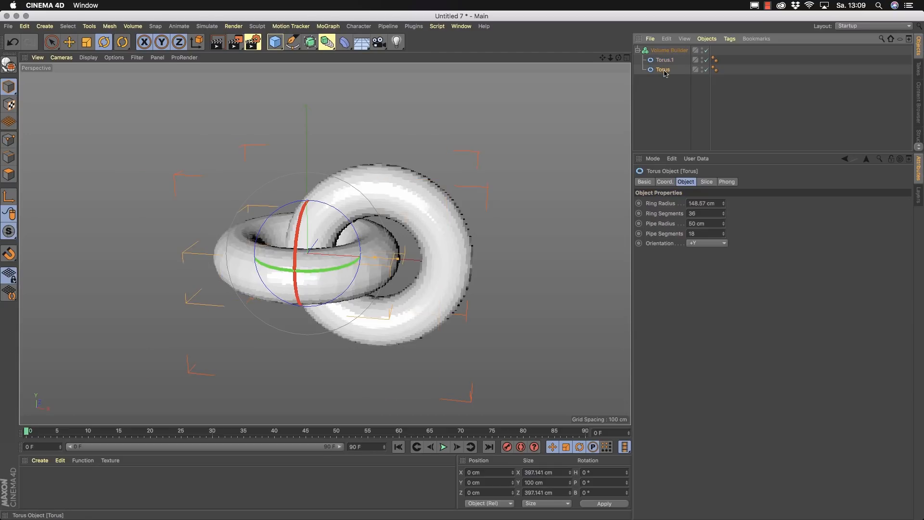
pyautogui.keyDown('shift'); pyautogui.click(665, 60); pyautogui.keyUp('shift')
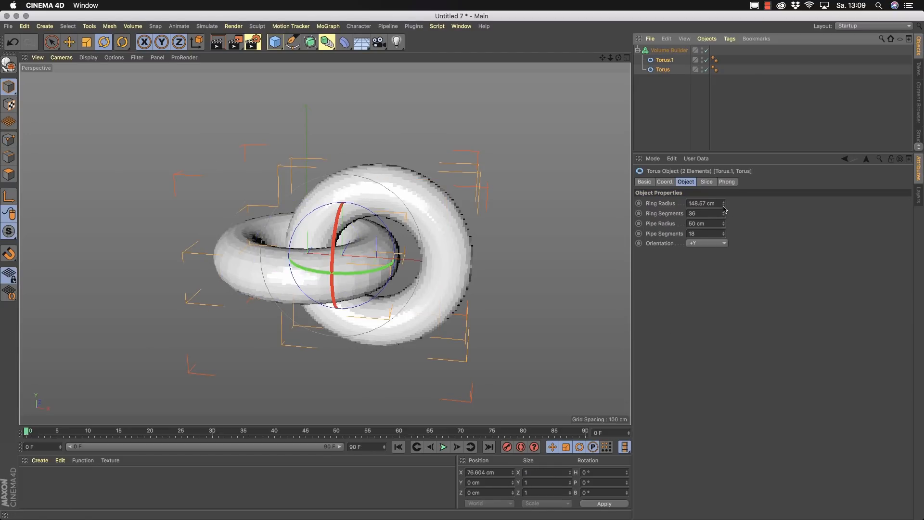
pyautogui.moveTo(724, 225); pyautogui.dragTo(725, 212)
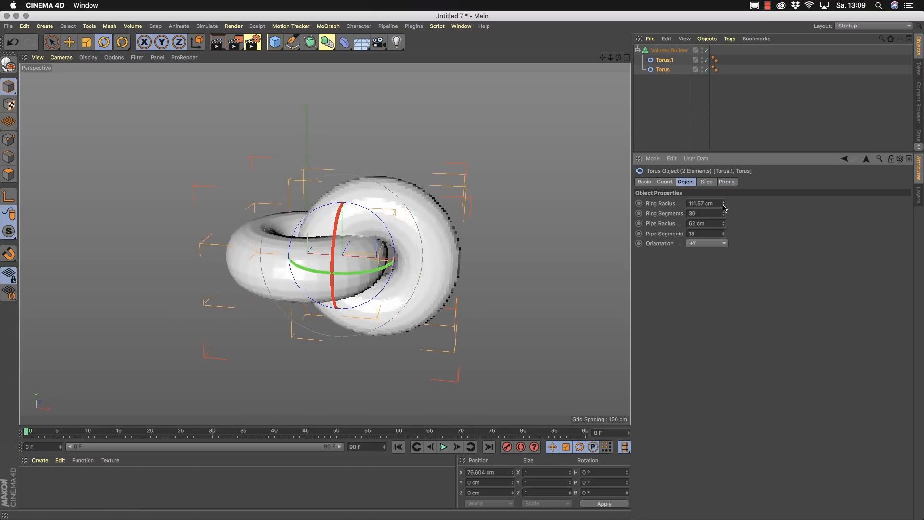
# - Move the upright torus along X to a position of about 193 cm
pyautogui.click(55, 42)
pyautogui.keyDown('alt'); pyautogui.moveTo(223, 210); pyautogui.dragTo(393, 250); pyautogui.keyUp('alt')
pyautogui.click(459, 233)
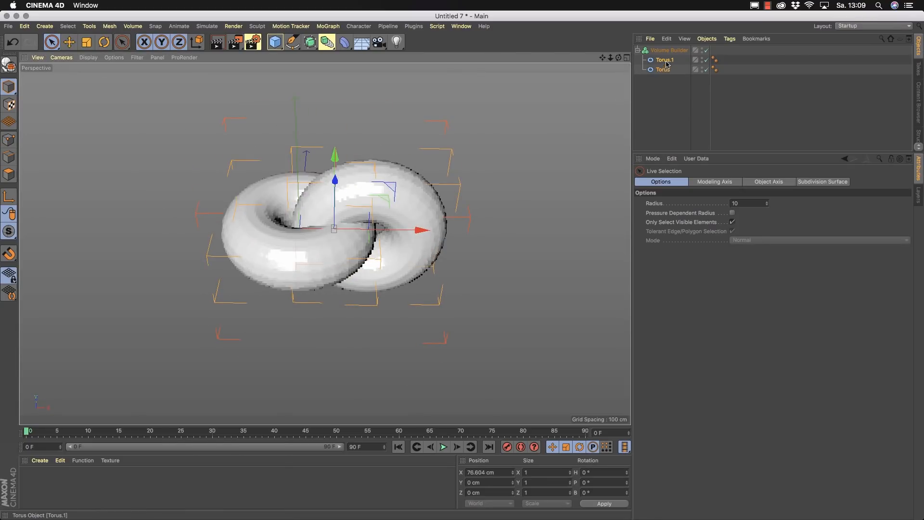
pyautogui.moveTo(460, 234); pyautogui.dragTo(477, 233)
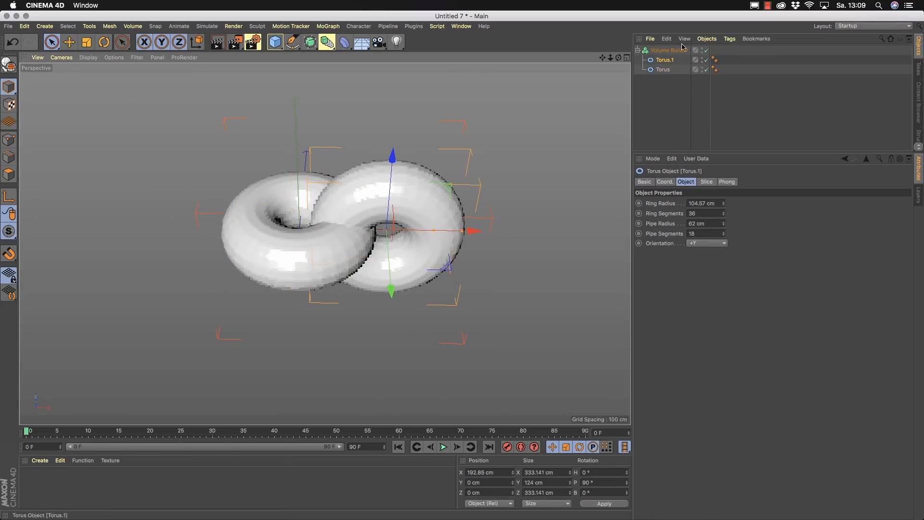
# - Add a Smooth Layer to the Volume Builder's object list
pyautogui.click(668, 50)
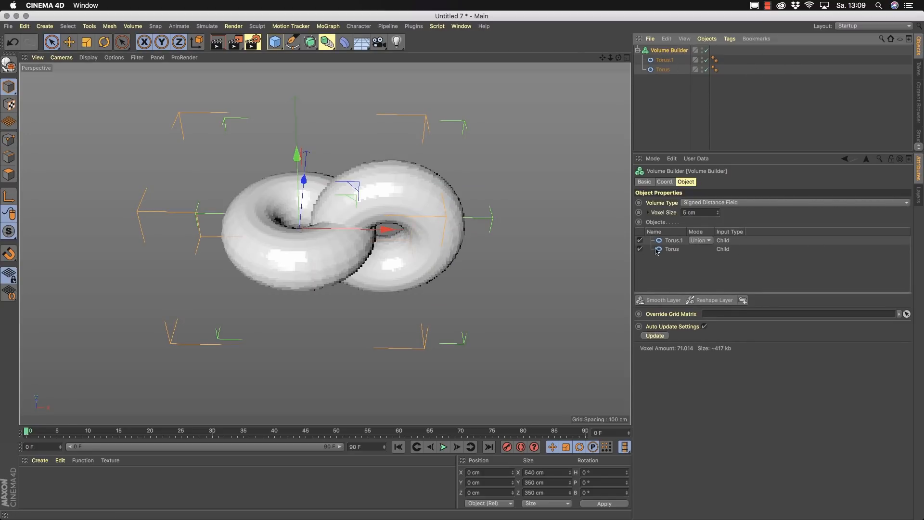
pyautogui.click(672, 303)
pyautogui.moveTo(337, 226)
pyautogui.keyDown('alt'); pyautogui.mouseDown()
pyautogui.moveTo(437, 208)
pyautogui.moveTo(299, 239)
pyautogui.moveTo(367, 186)
pyautogui.moveTo(337, 211)
pyautogui.mouseUp(); pyautogui.keyUp('alt')
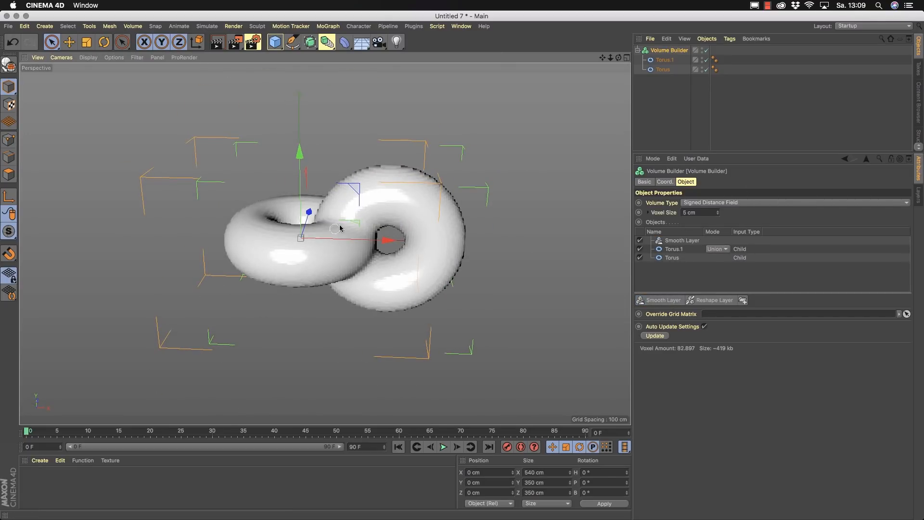
# - Set the Smooth Layer's voxel distance to 3 and its iterations to 2
pyautogui.click(650, 244)
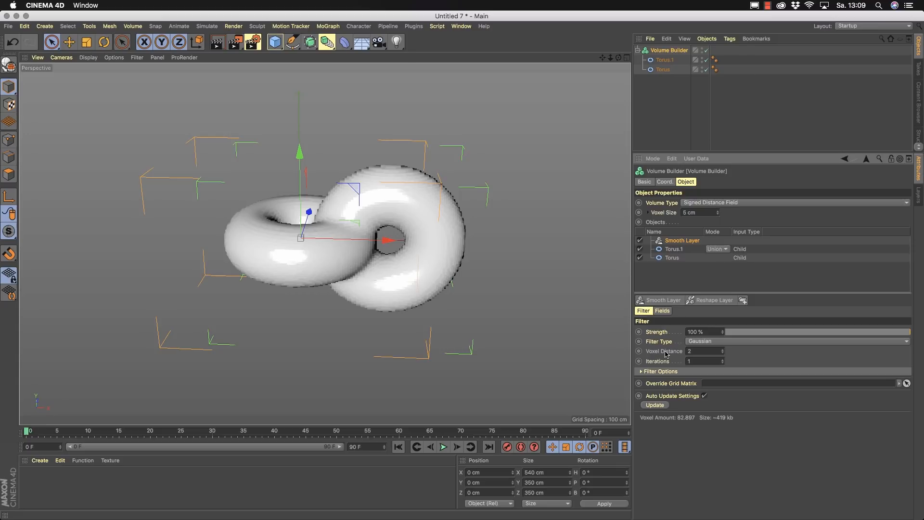
pyautogui.moveTo(723, 351); pyautogui.dragTo(724, 355)
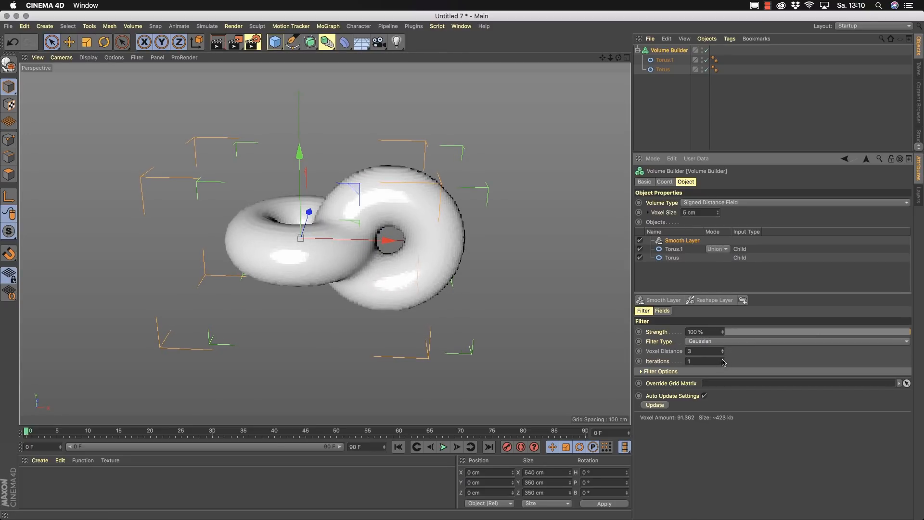
pyautogui.click(722, 360)
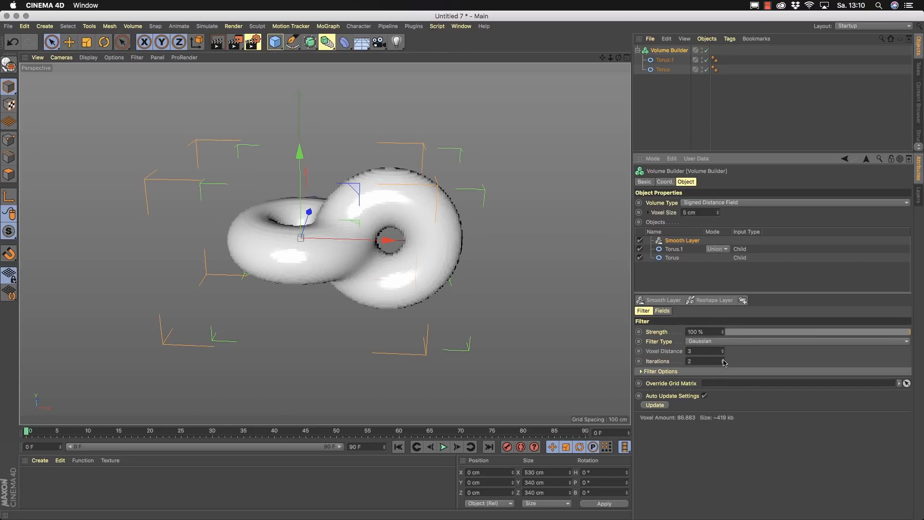
pyautogui.keyDown('alt'); pyautogui.moveTo(381, 293); pyautogui.dragTo(497, 295); pyautogui.keyUp('alt')
pyautogui.keyDown('alt'); pyautogui.moveTo(342, 282); pyautogui.dragTo(428, 325); pyautogui.keyUp('alt')
pyautogui.keyDown('alt'); pyautogui.moveTo(422, 322); pyautogui.dragTo(344, 290, button='middle'); pyautogui.keyUp('alt')
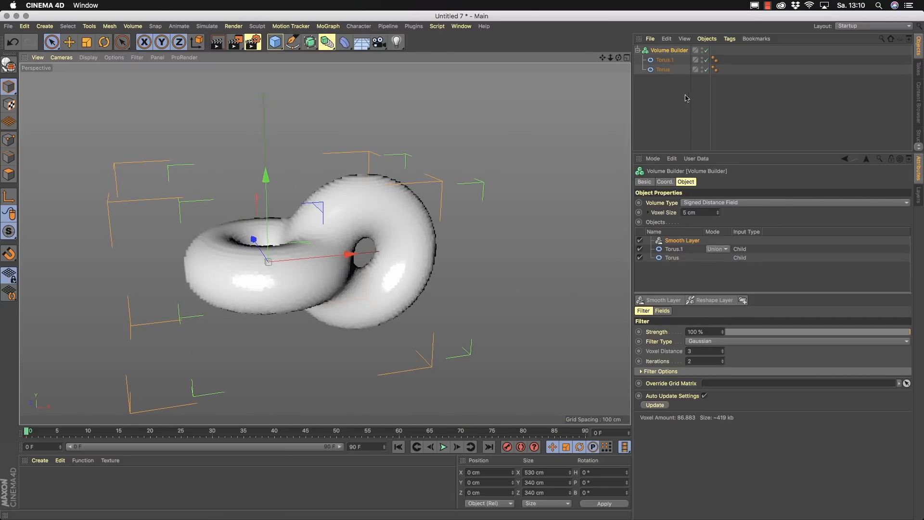
# - Add a Volume Mesher and make the Volume Builder its child
pyautogui.click(133, 27)
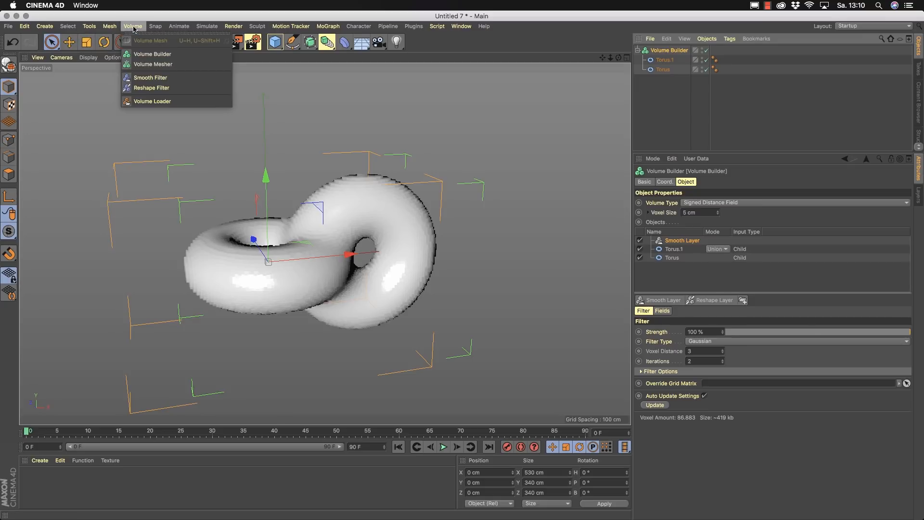
pyautogui.click(175, 65)
pyautogui.moveTo(666, 61); pyautogui.dragTo(674, 52)
pyautogui.click(674, 51)
# - Switch the viewport display to Gouraud shading with lines to show the mesh wireframe up close
pyautogui.keyDown('alt'); pyautogui.moveTo(356, 257); pyautogui.dragTo(310, 274); pyautogui.keyUp('alt')
pyautogui.press('n')
pyautogui.press('b')
pyautogui.keyDown('alt'); pyautogui.moveTo(291, 268); pyautogui.dragTo(368, 251, button='right'); pyautogui.keyUp('alt')
pyautogui.moveTo(355, 260)
pyautogui.keyDown('alt'); pyautogui.mouseDown()
pyautogui.moveTo(396, 243)
pyautogui.moveTo(355, 262)
pyautogui.moveTo(346, 226)
pyautogui.moveTo(355, 200)
pyautogui.mouseUp(); pyautogui.keyUp('alt')
# - Set the Volume Builder's voxel size to 3 cm
pyautogui.click(674, 59)
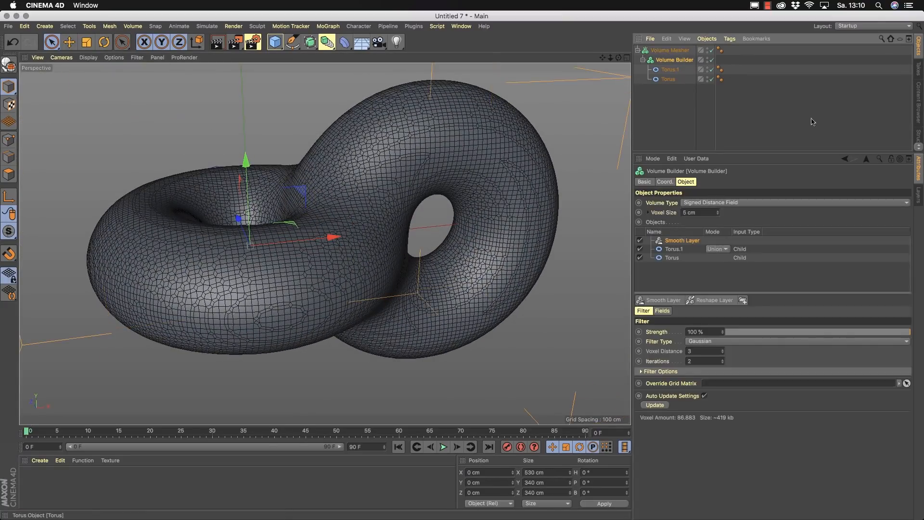
pyautogui.click(717, 214)
pyautogui.click(718, 215)
pyautogui.click(718, 215)
pyautogui.click(718, 214)
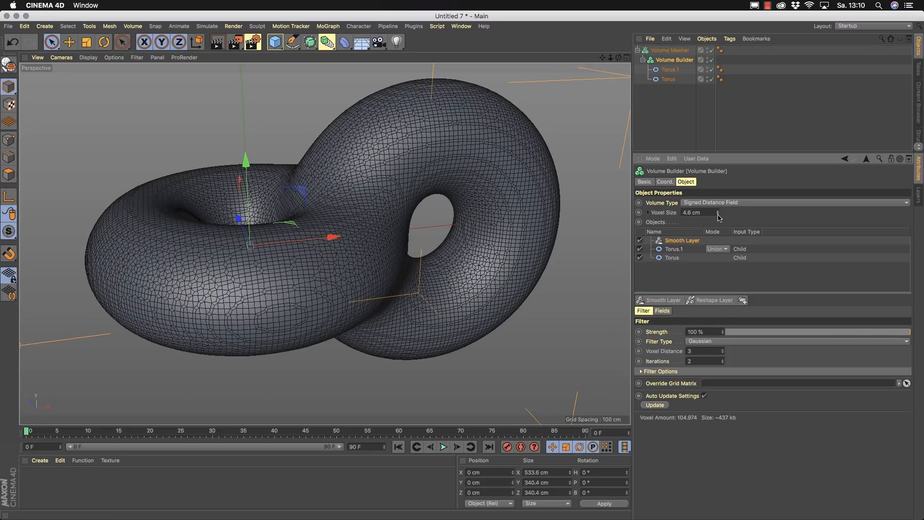
pyautogui.write('3')
pyautogui.press('Return')
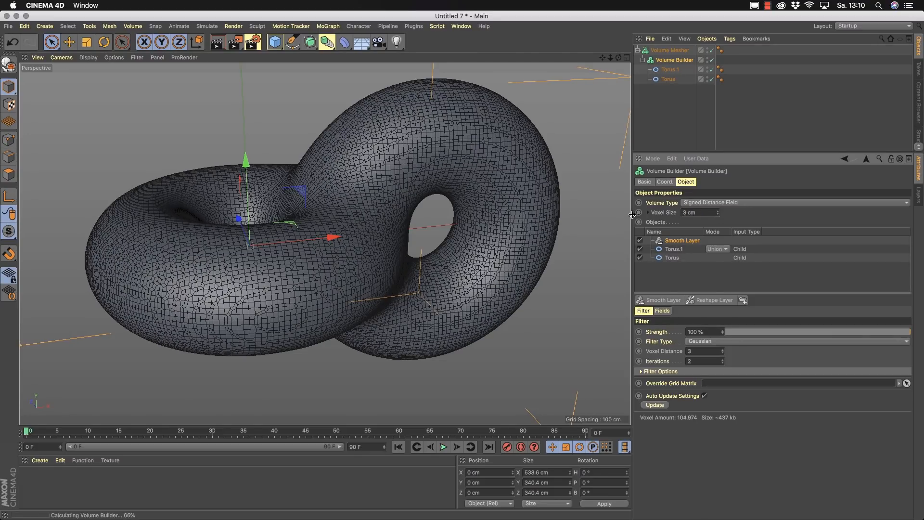
pyautogui.moveTo(310, 239)
pyautogui.keyDown('alt'); pyautogui.mouseDown()
pyautogui.moveTo(402, 291)
pyautogui.moveTo(320, 228)
pyautogui.mouseUp(); pyautogui.keyUp('alt')
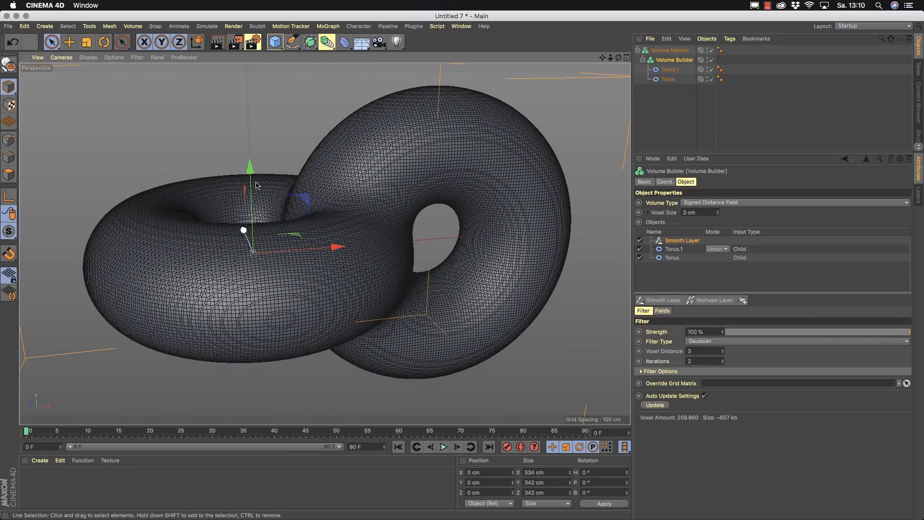
# - Convert the Volume Mesher with its children into a single editable polygon object
pyautogui.click(665, 90)
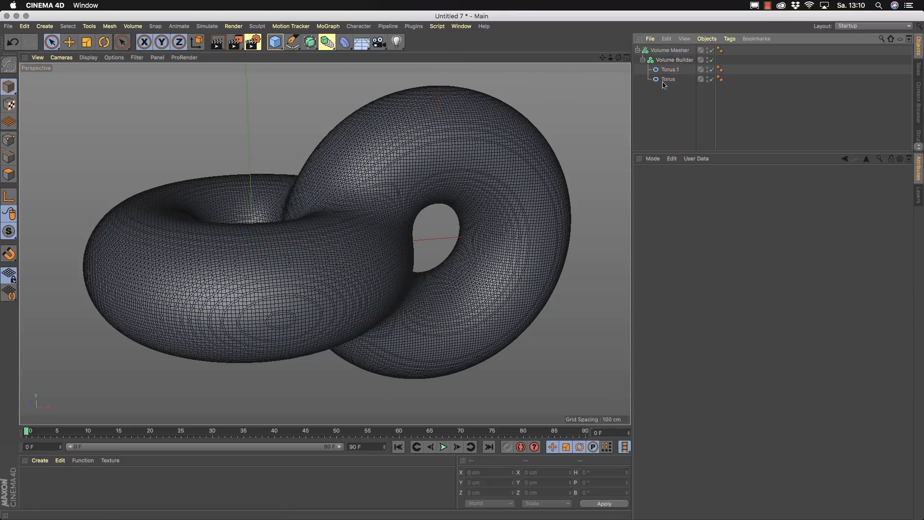
pyautogui.click(649, 53)
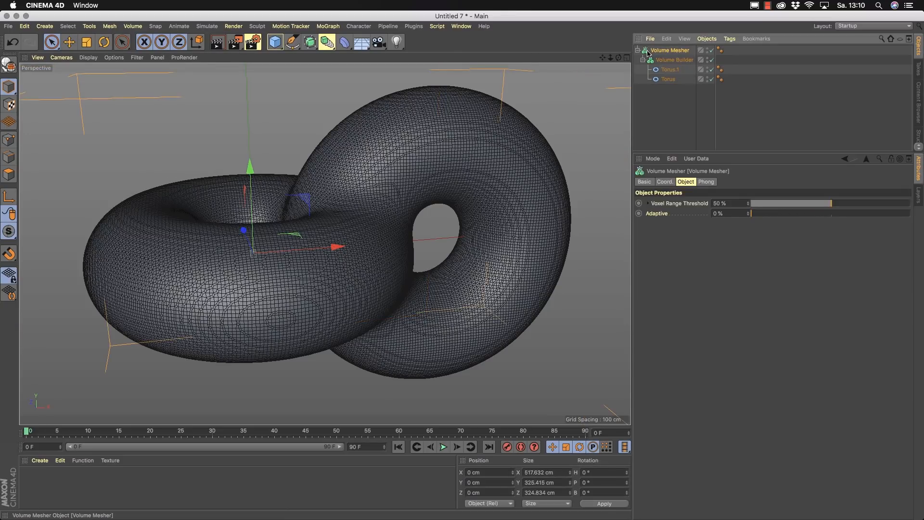
pyautogui.press('c')
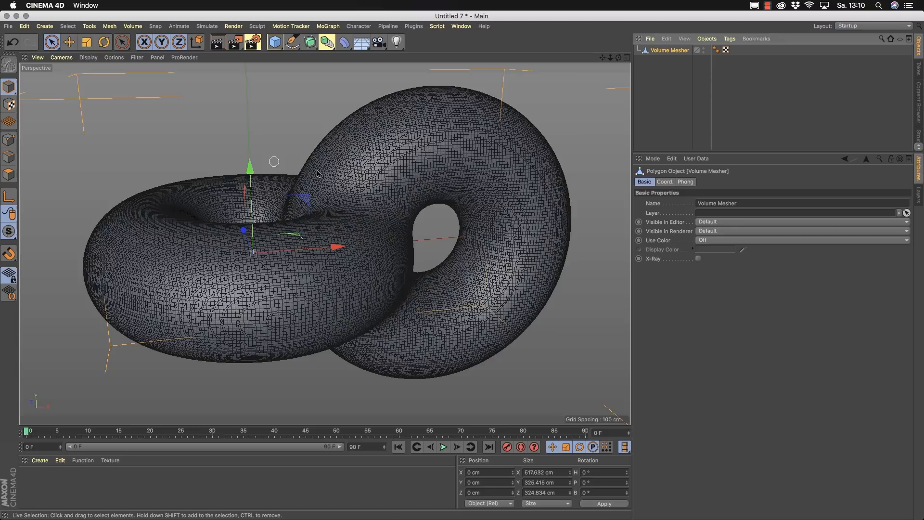
pyautogui.scroll(-3, 345, 189)
pyautogui.keyDown('alt'); pyautogui.moveTo(347, 189); pyautogui.dragTo(335, 196, button='middle'); pyautogui.keyUp('alt')
pyautogui.click(52, 42)
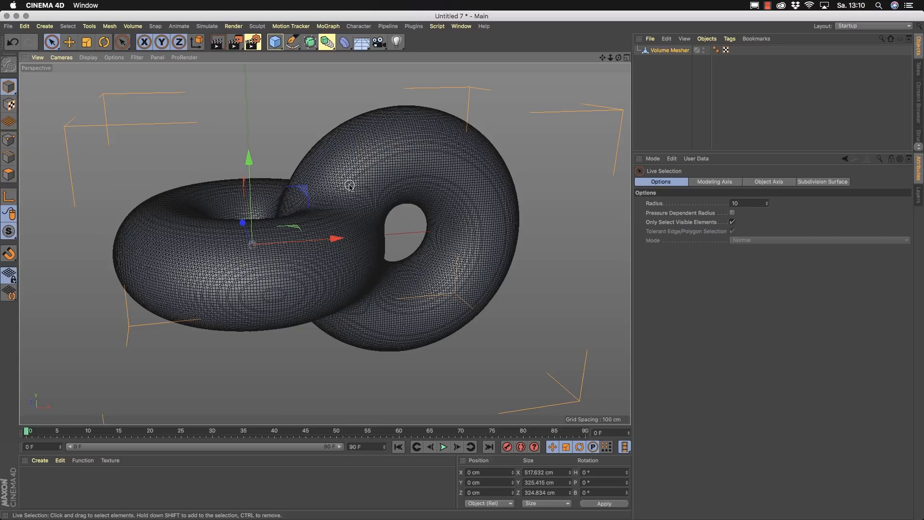
# - Create a vertex map on the mesh points by setting a vertex weight of 0%
pyautogui.click(672, 121)
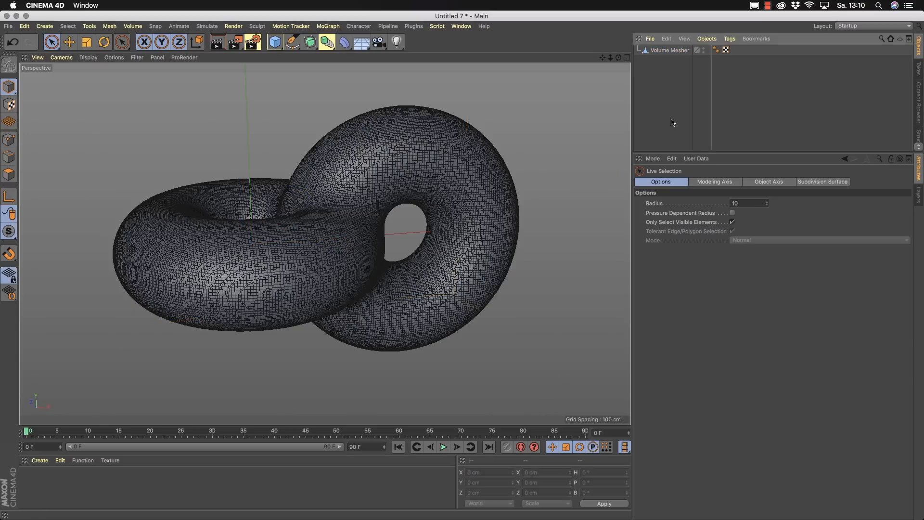
pyautogui.click(649, 51)
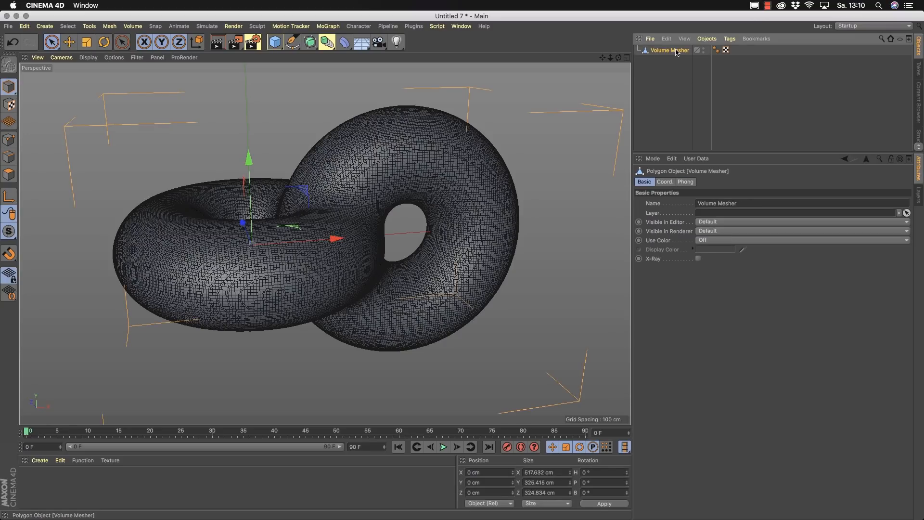
pyautogui.click(9, 140)
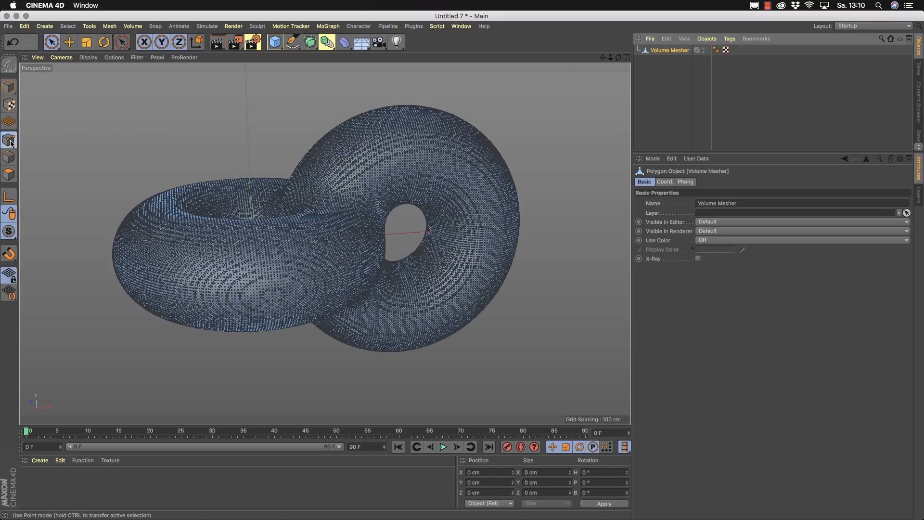
pyautogui.click(76, 28)
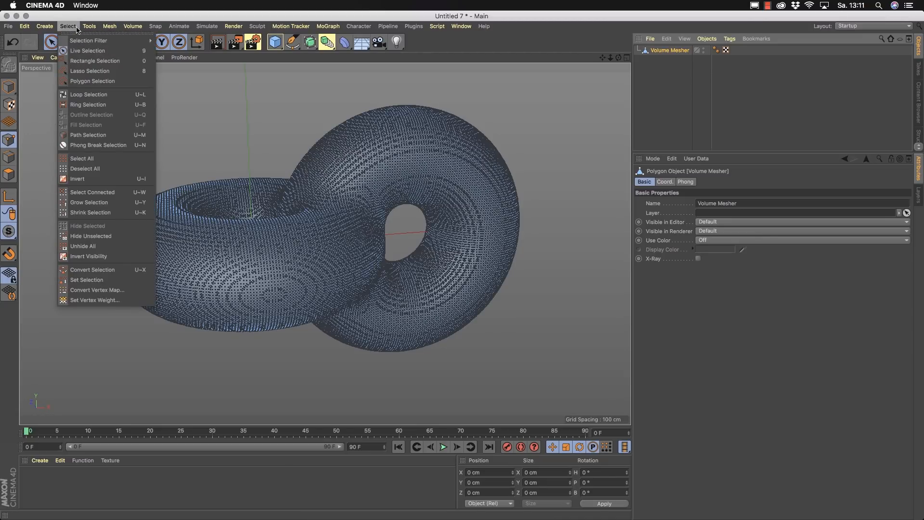
pyautogui.click(126, 300)
pyautogui.moveTo(143, 285); pyautogui.dragTo(354, 143)
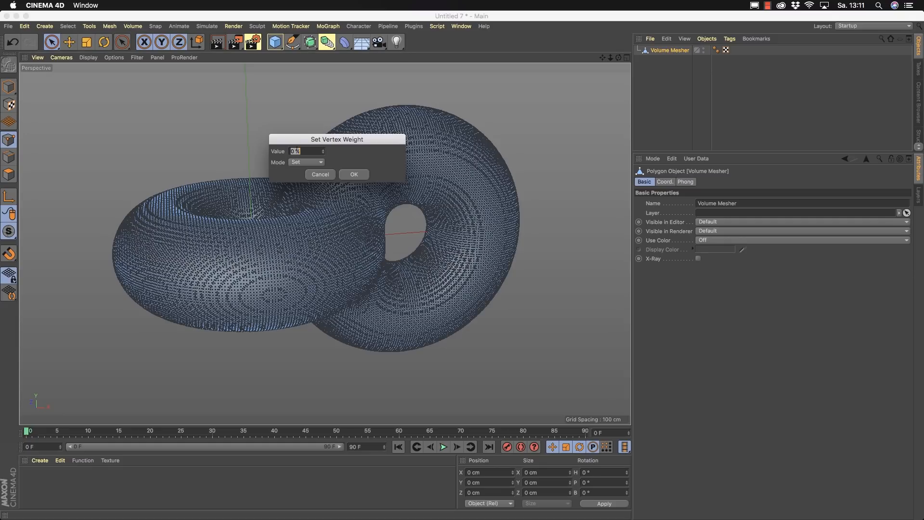
pyautogui.click(349, 176)
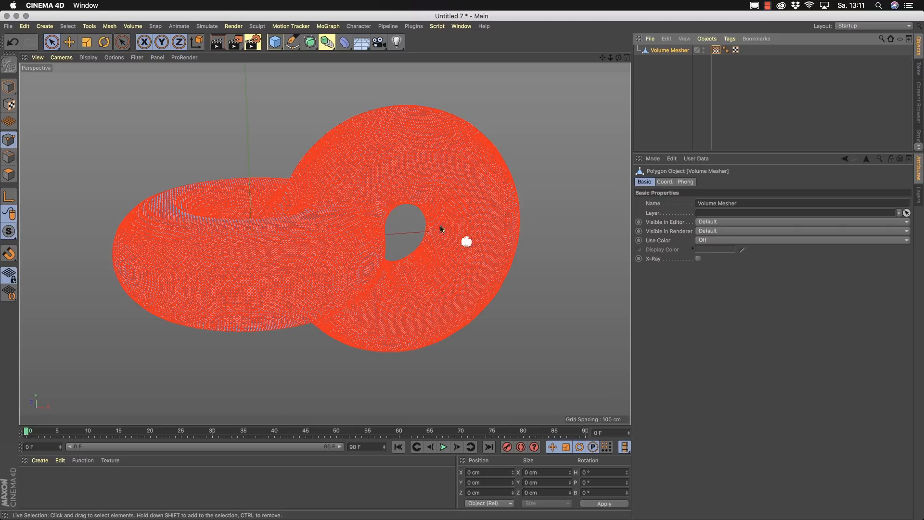
# - Return to model mode and delete the mesh's Vertex Map tag
pyautogui.click(8, 87)
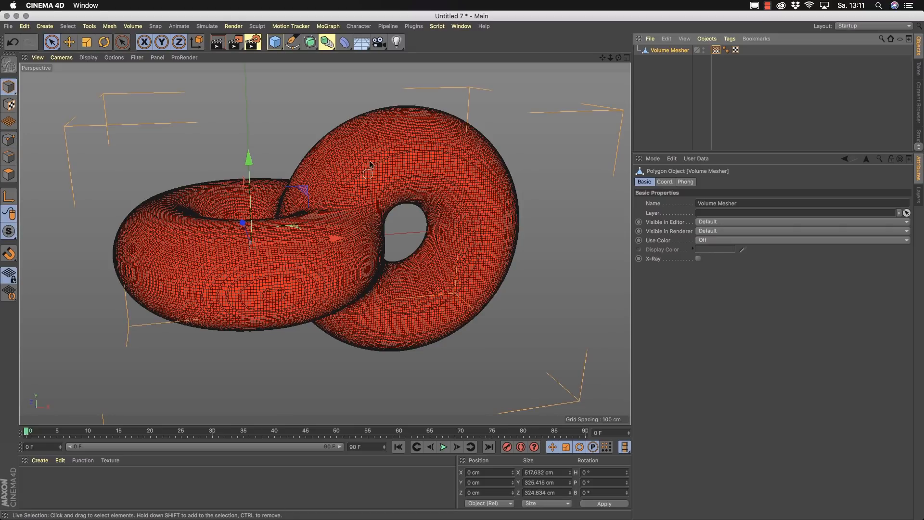
pyautogui.click(723, 68)
pyautogui.click(725, 52)
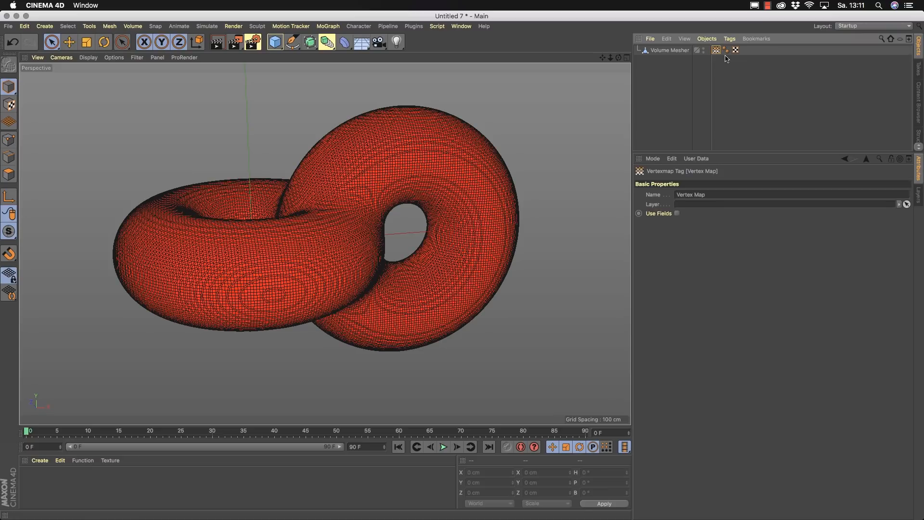
pyautogui.press('Delete')
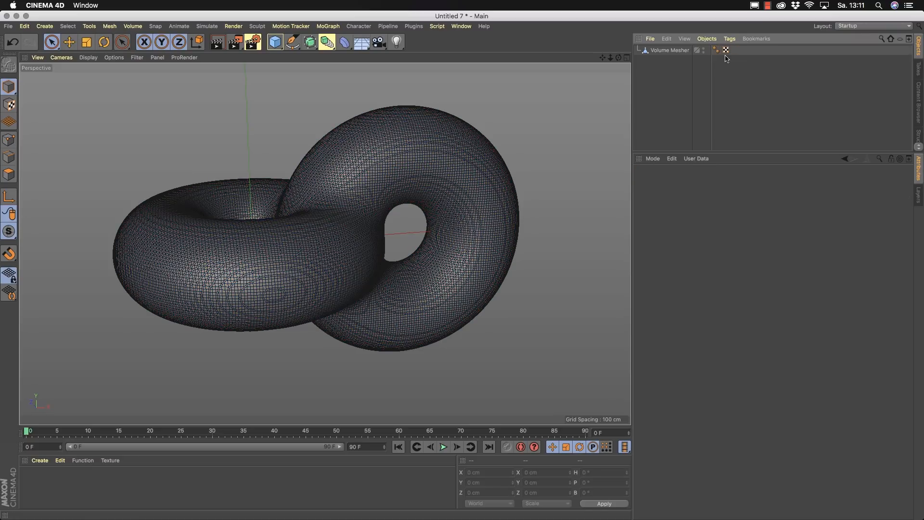
# - Activate the Paint Tool for the polygon mesh with the paint mode Vertex Map
pyautogui.click(669, 51)
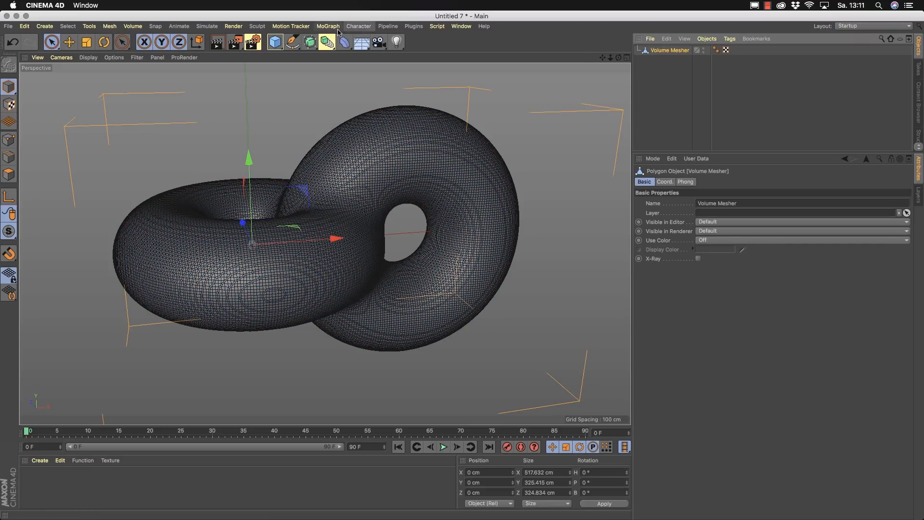
pyautogui.click(361, 27)
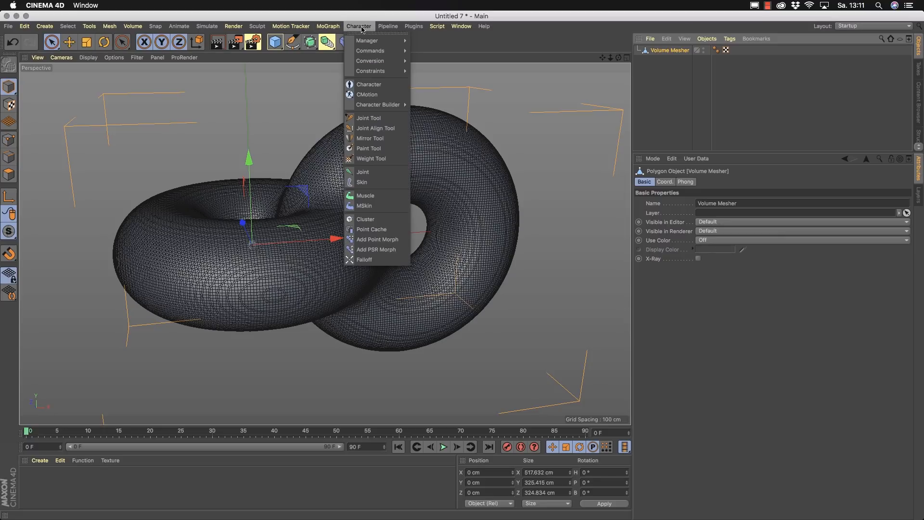
pyautogui.click(369, 149)
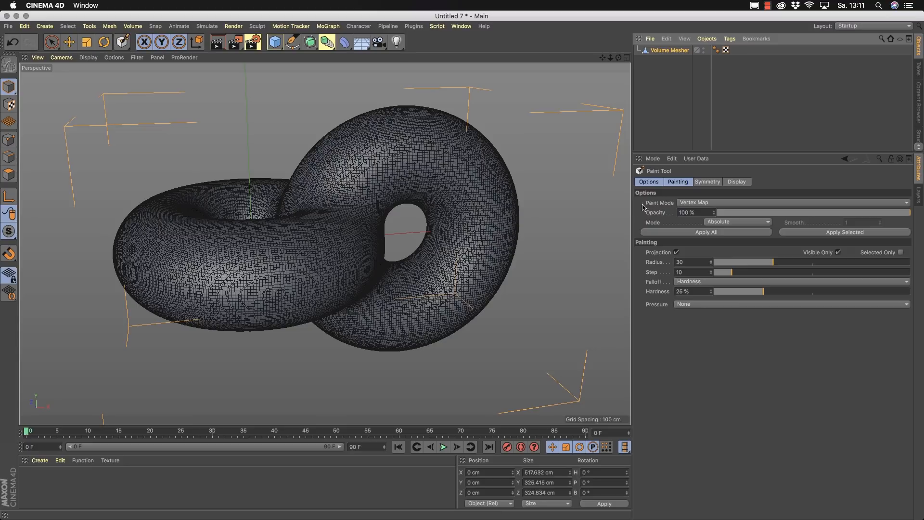
pyautogui.click(889, 203)
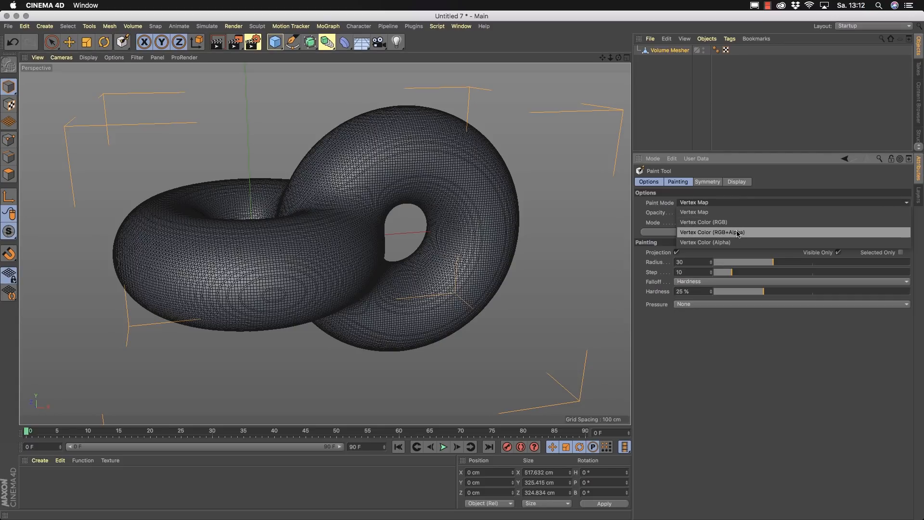
pyautogui.click(714, 215)
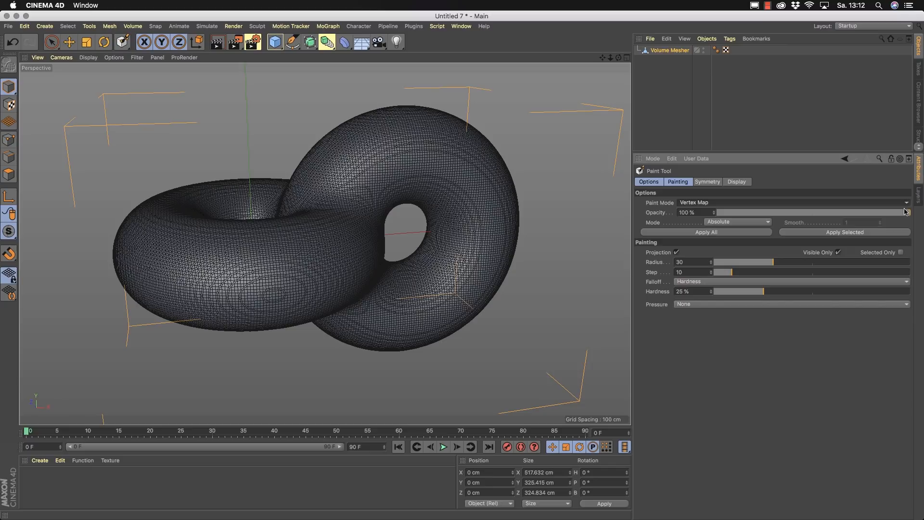
# - Apply a vertex map weight of 0% to the whole mesh and display the map by selecting its tag
pyautogui.moveTo(909, 215); pyautogui.dragTo(717, 213)
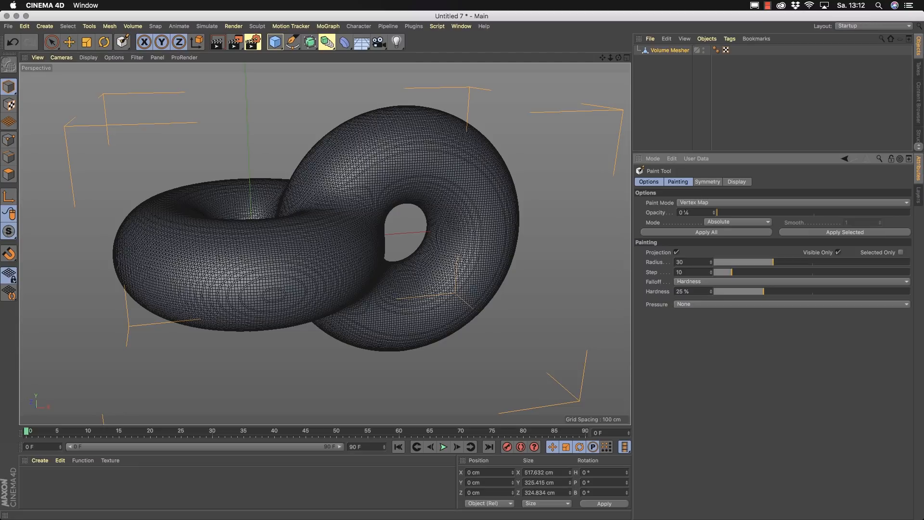
pyautogui.click(713, 232)
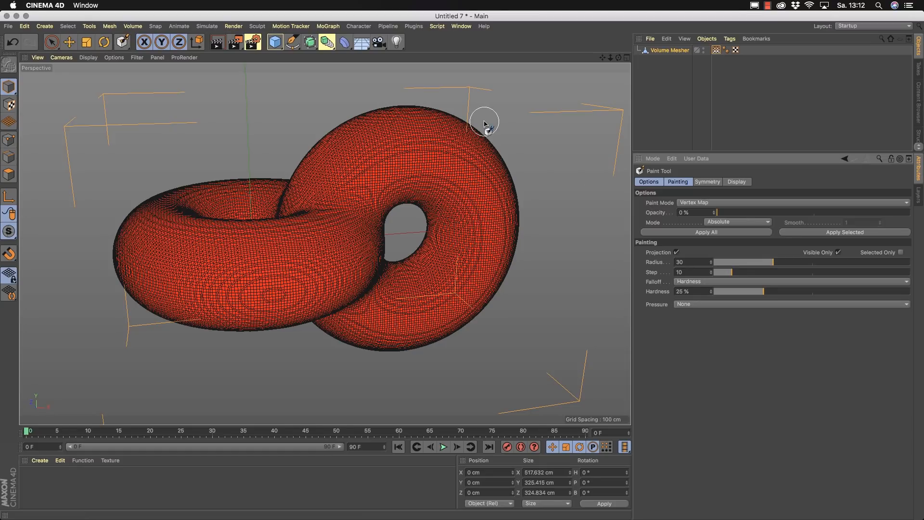
pyautogui.click(668, 51)
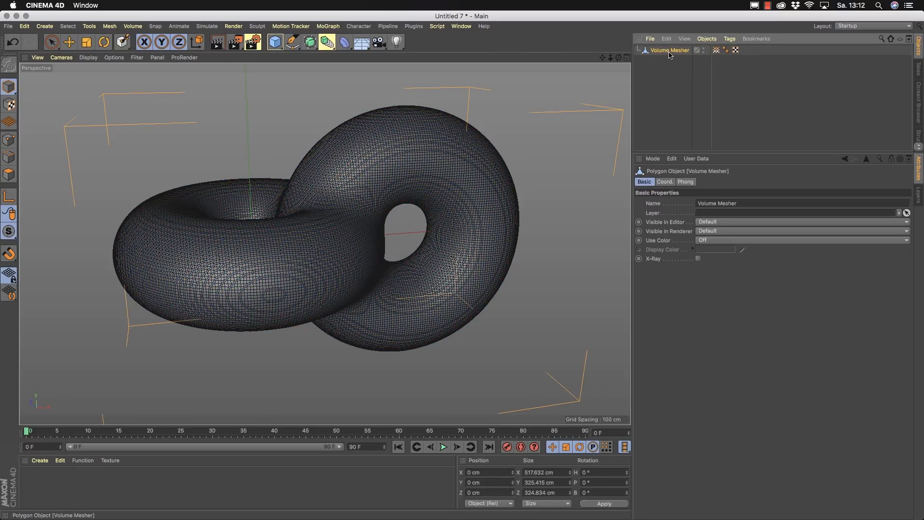
pyautogui.moveTo(351, 200)
pyautogui.keyDown('alt'); pyautogui.mouseDown()
pyautogui.moveTo(409, 229)
pyautogui.moveTo(291, 188)
pyautogui.moveTo(372, 160)
pyautogui.mouseUp(); pyautogui.keyUp('alt')
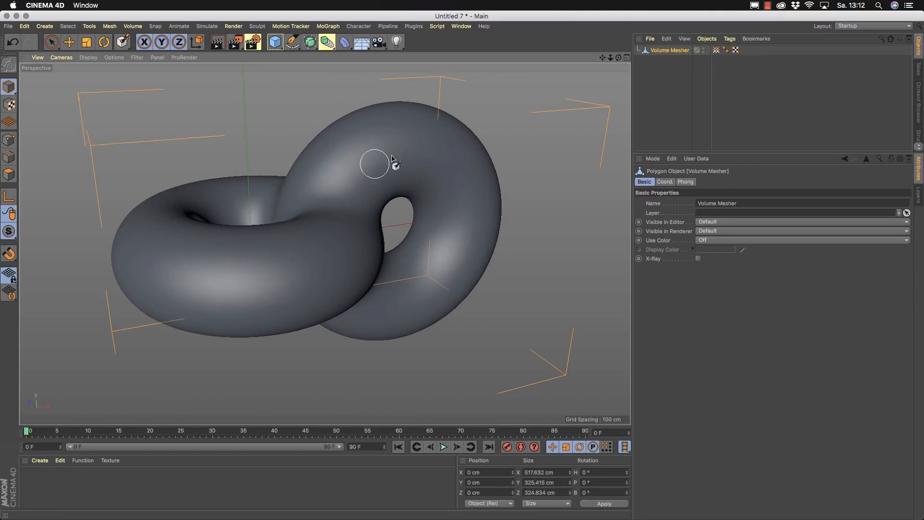
pyautogui.click(717, 50)
pyautogui.keyDown('alt'); pyautogui.moveTo(421, 218); pyautogui.dragTo(396, 243); pyautogui.keyUp('alt')
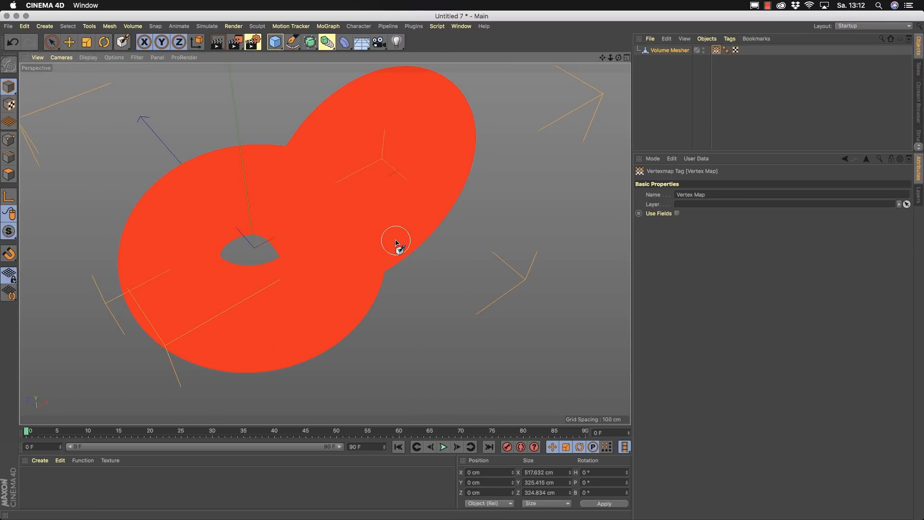
# - Paint three small spots on the tori's vertex map with 100% opacity and a brush radius of 14
pyautogui.doubleClick(717, 50)
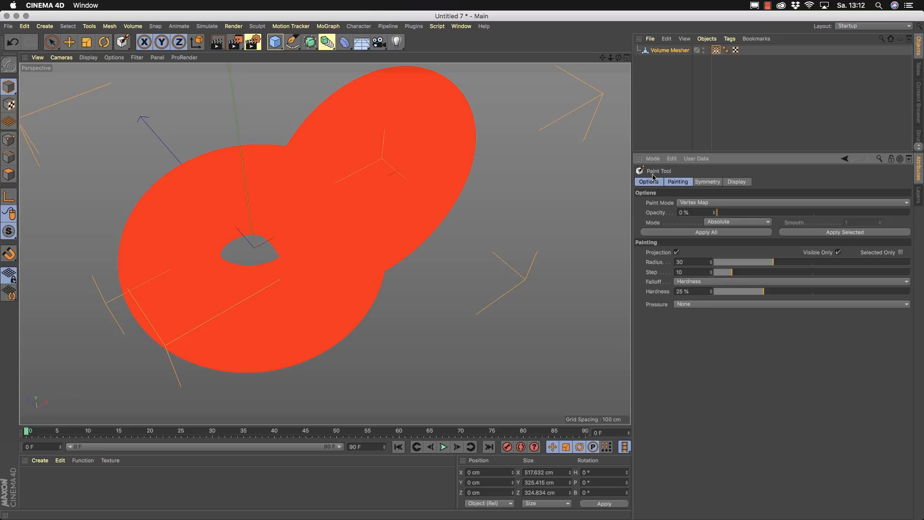
pyautogui.moveTo(717, 213); pyautogui.dragTo(910, 212)
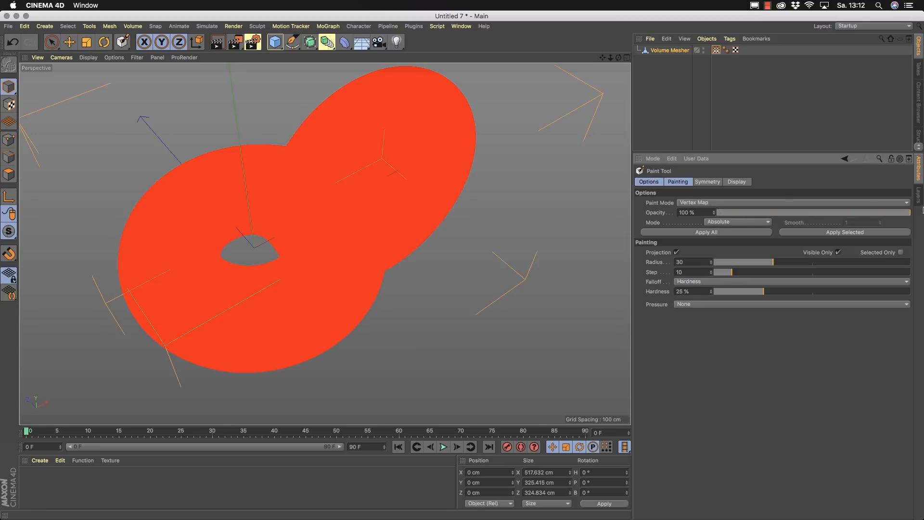
pyautogui.moveTo(282, 153); pyautogui.dragTo(263, 154, button='middle')
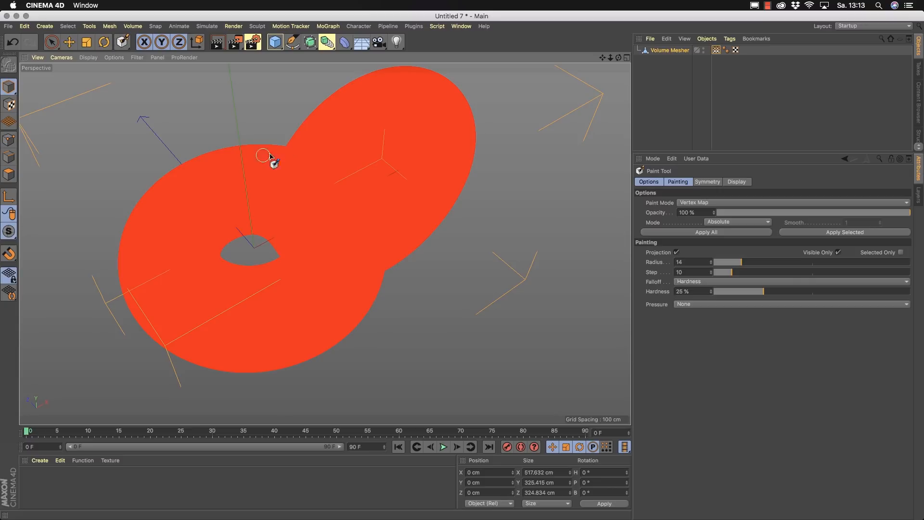
pyautogui.moveTo(324, 255)
pyautogui.keyDown('alt'); pyautogui.mouseDown()
pyautogui.moveTo(322, 224)
pyautogui.moveTo(324, 241)
pyautogui.moveTo(396, 233)
pyautogui.moveTo(324, 230)
pyautogui.moveTo(418, 209)
pyautogui.mouseUp(); pyautogui.keyUp('alt')
pyautogui.click(429, 200)
pyautogui.moveTo(303, 258)
pyautogui.keyDown('alt'); pyautogui.mouseDown()
pyautogui.moveTo(215, 270)
pyautogui.moveTo(306, 315)
pyautogui.moveTo(269, 289)
pyautogui.mouseUp(); pyautogui.keyUp('alt')
pyautogui.click(181, 242)
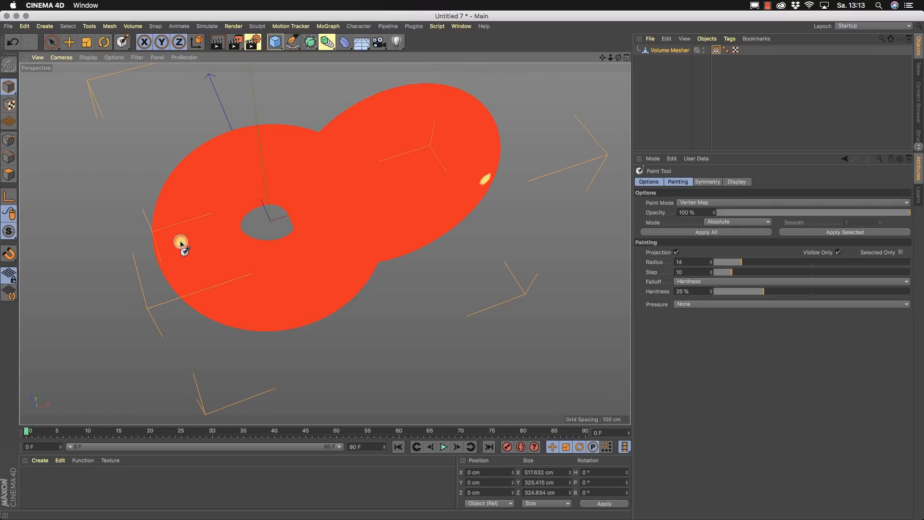
pyautogui.keyDown('alt'); pyautogui.moveTo(367, 252); pyautogui.dragTo(357, 212); pyautogui.keyUp('alt')
pyautogui.click(322, 191)
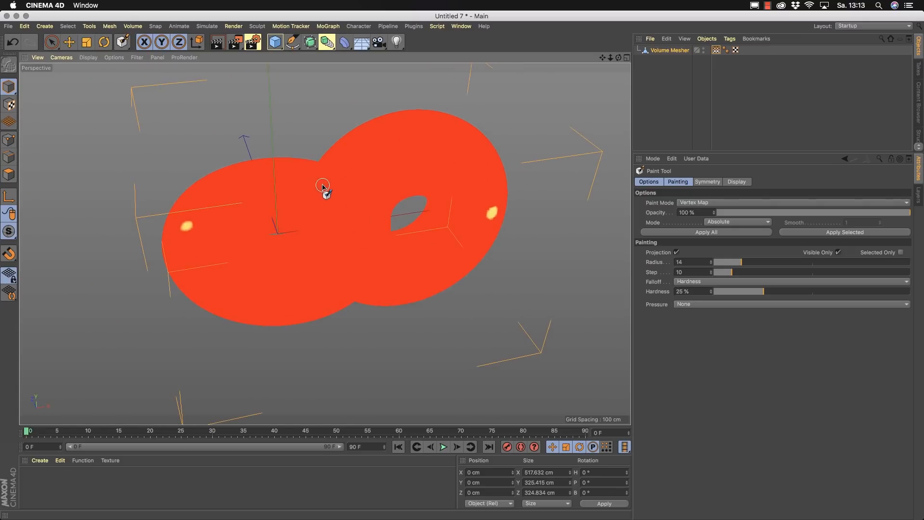
pyautogui.moveTo(323, 186)
pyautogui.keyDown('alt'); pyautogui.mouseDown()
pyautogui.moveTo(349, 252)
pyautogui.moveTo(320, 207)
pyautogui.moveTo(324, 252)
pyautogui.mouseUp(); pyautogui.keyUp('alt')
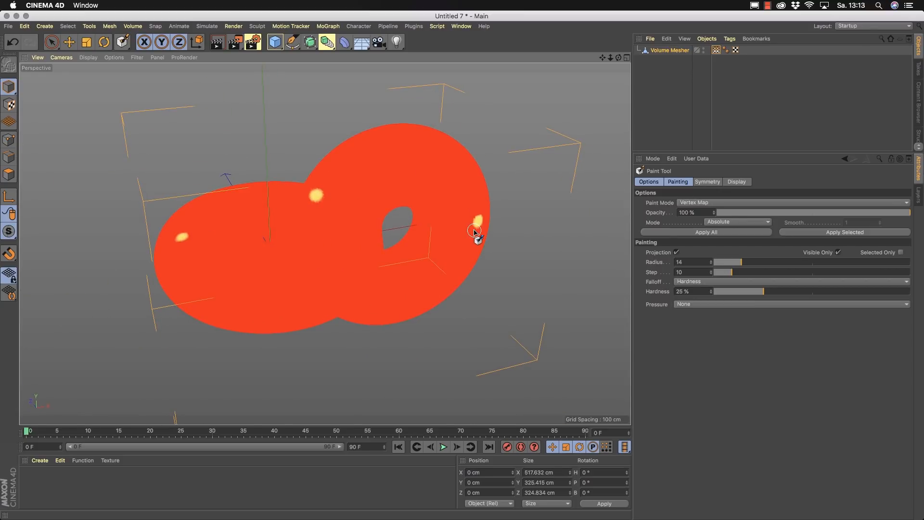
# - Leave the Paint Tool for Live Selection and enable Use Fields on the mesh's Vertex Map tag
pyautogui.click(51, 43)
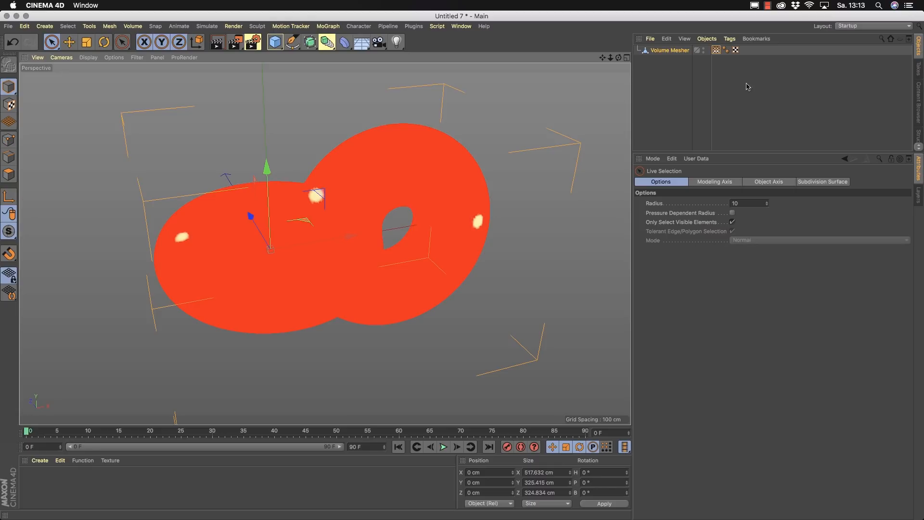
pyautogui.click(716, 50)
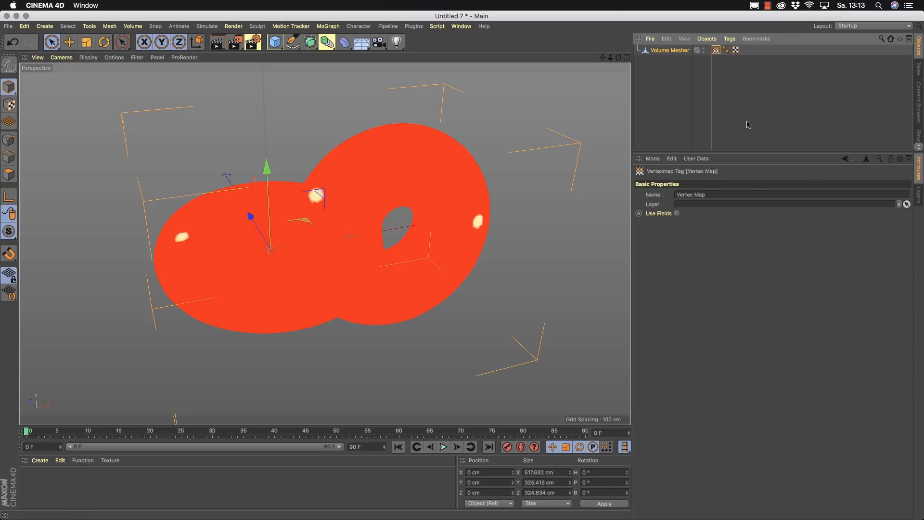
pyautogui.click(677, 213)
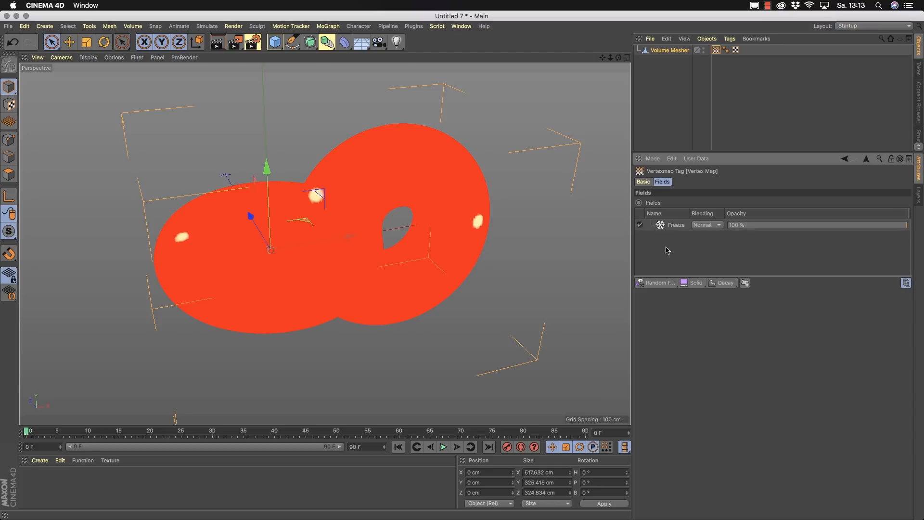
# - Set the mode of the vertex map's Freeze layer to Grow
pyautogui.click(674, 226)
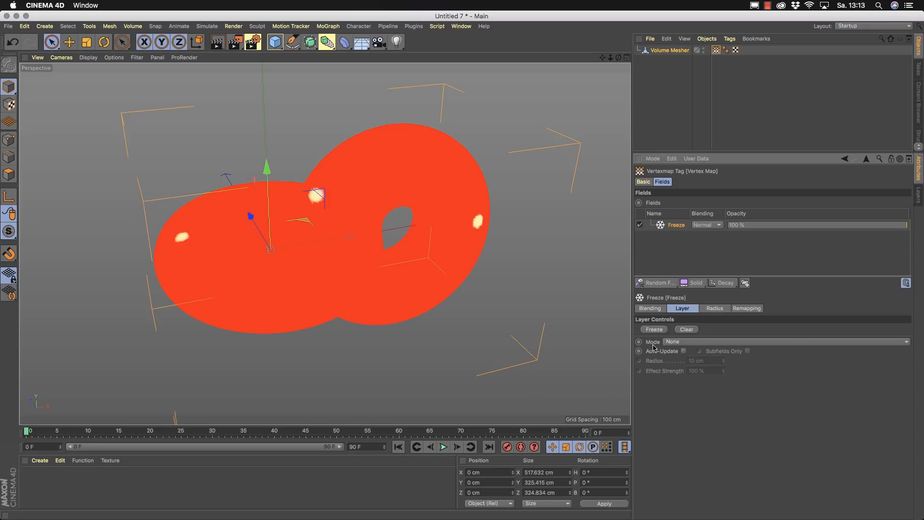
pyautogui.click(908, 343)
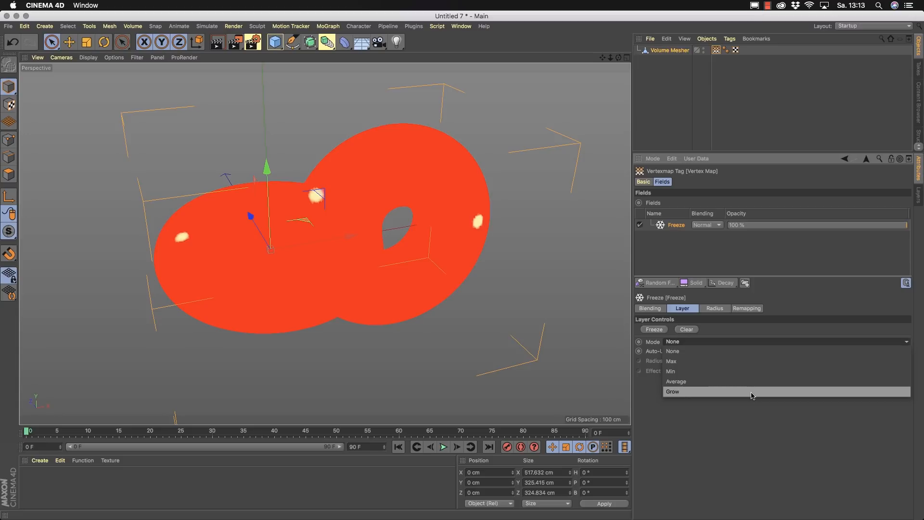
pyautogui.click(752, 395)
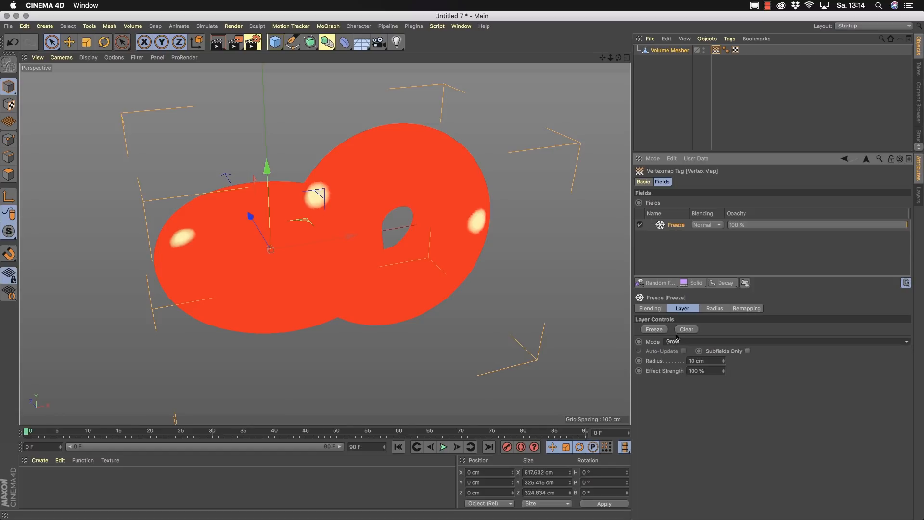
# - Extend the project length to 300 frames and stretch the preview range over the full timeline
pyautogui.doubleClick(378, 446)
pyautogui.write('300')
pyautogui.press('Return')
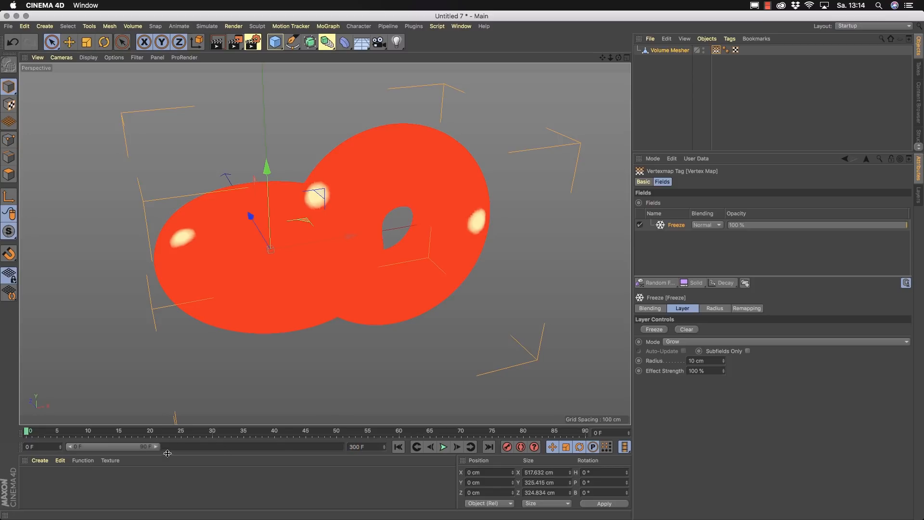
pyautogui.moveTo(156, 447); pyautogui.dragTo(342, 448)
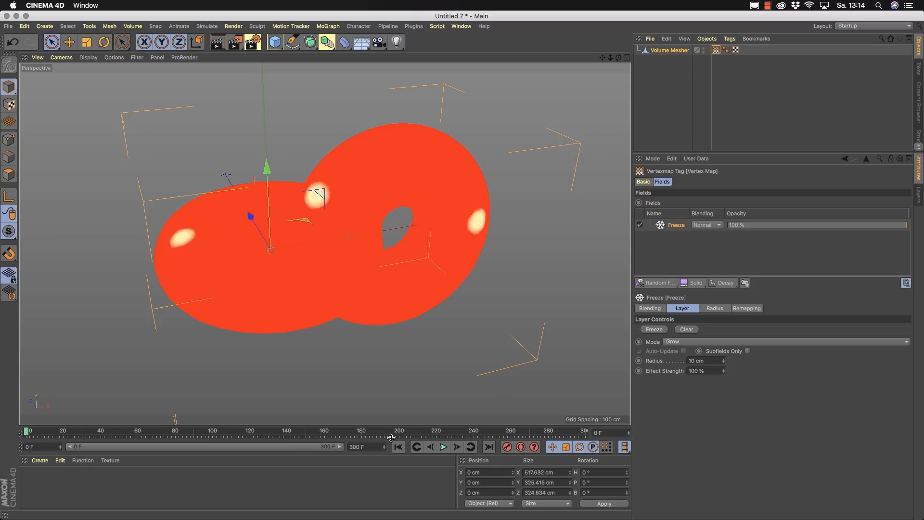
# - Play the animation to check how the painted weights grow, and return to frame 0
pyautogui.click(444, 447)
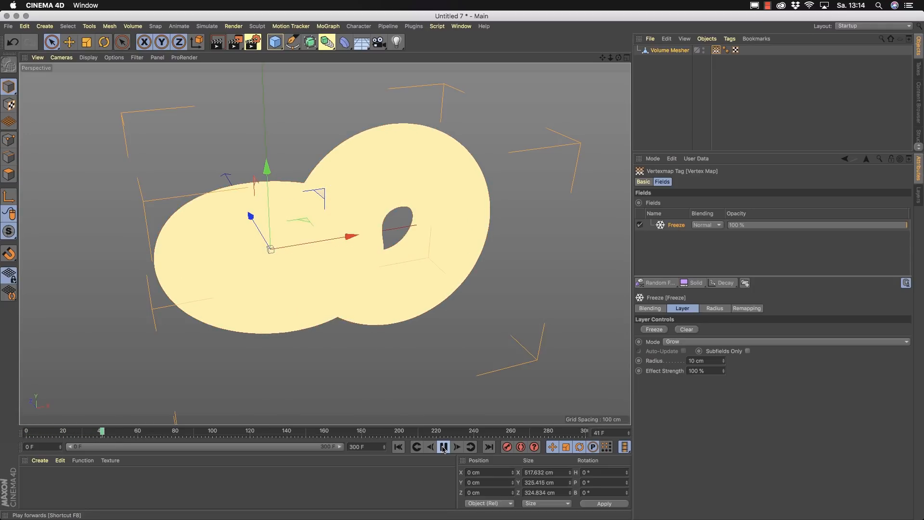
pyautogui.click(443, 448)
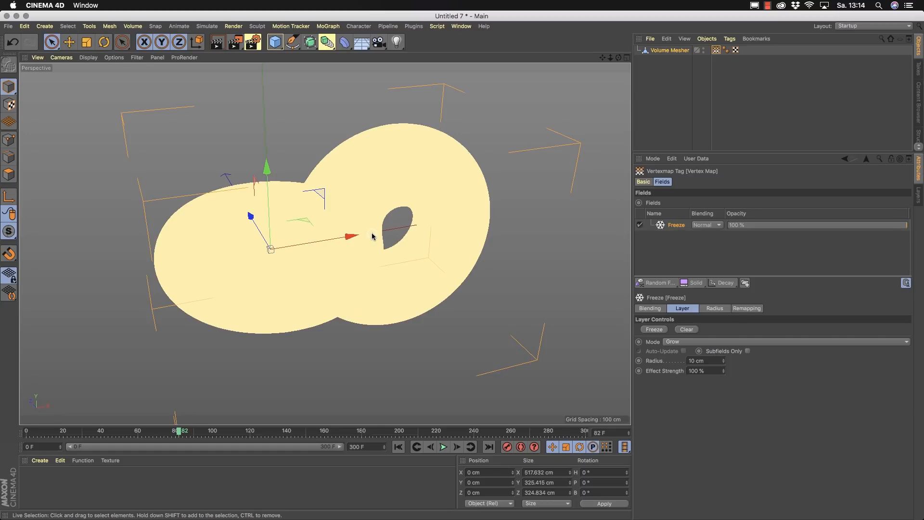
pyautogui.click(400, 447)
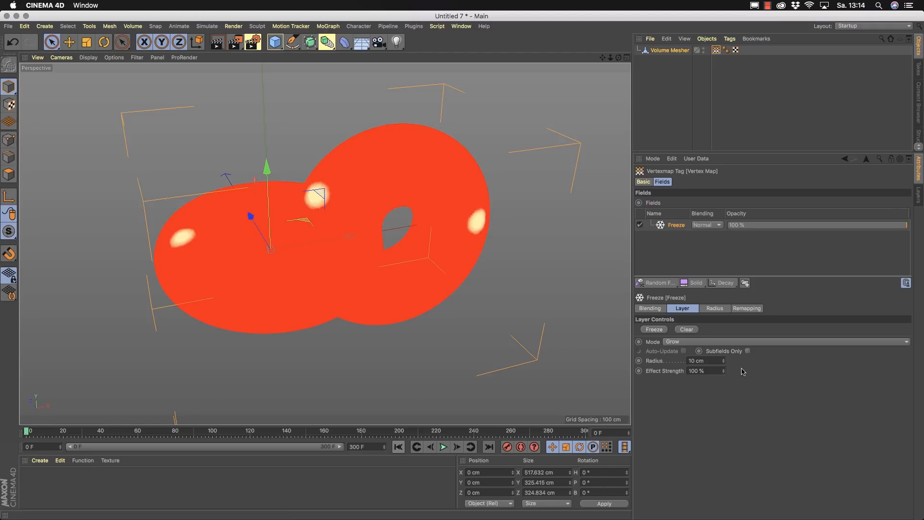
# - Set the Freeze layer's effect strength to 30% and its radius to 5 cm
pyautogui.doubleClick(696, 371)
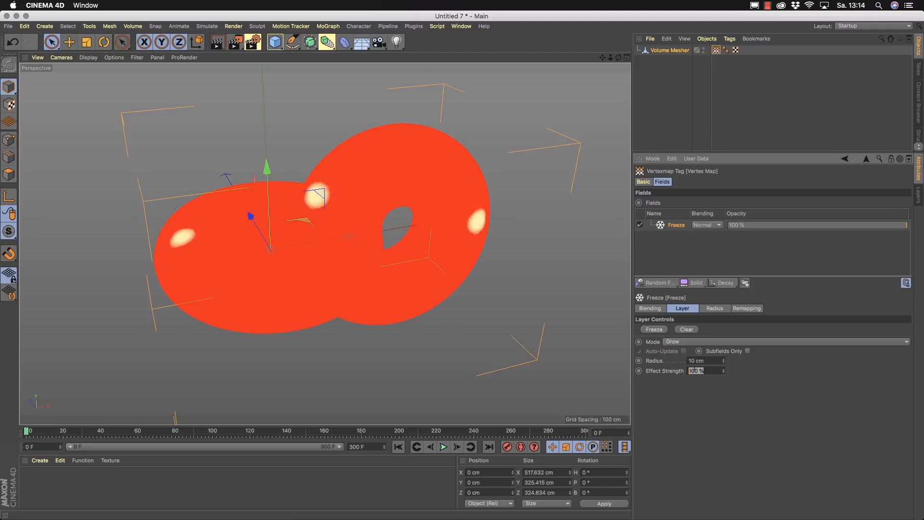
pyautogui.write('30')
pyautogui.press('Return')
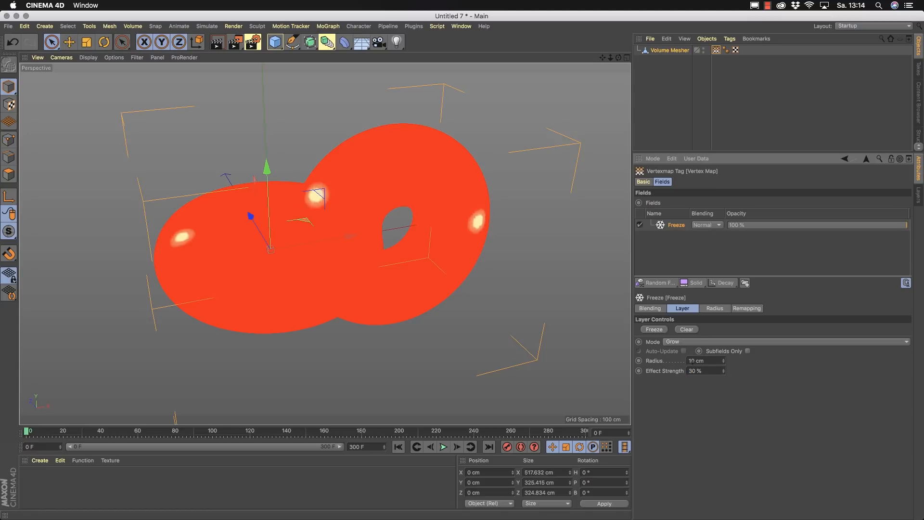
pyautogui.doubleClick(700, 361)
pyautogui.write('5')
pyautogui.press('Tab')
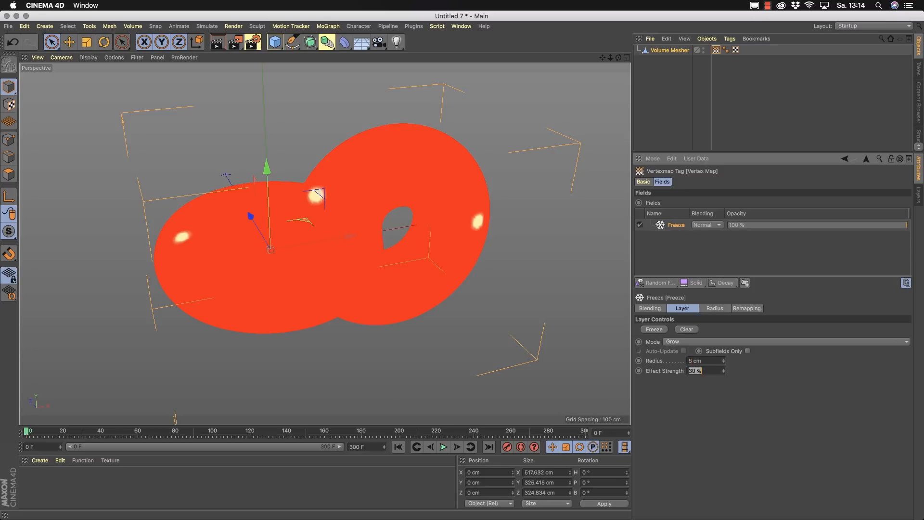
# - Replay the growth with the reduced radius and strength, and rewind to the start
pyautogui.click(444, 447)
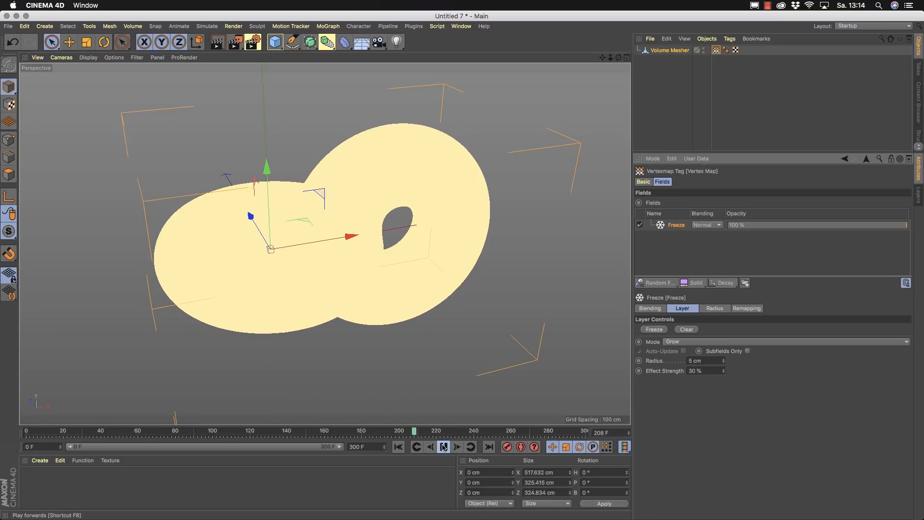
pyautogui.click(443, 447)
pyautogui.click(403, 450)
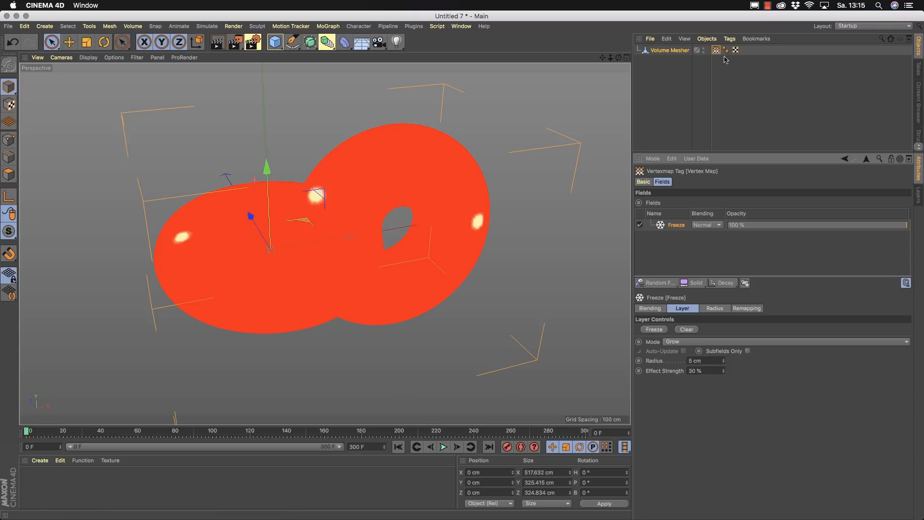
# - Create a new PBR material and assign it to the Volume Mesher object
pyautogui.click(40, 460)
pyautogui.click(70, 339)
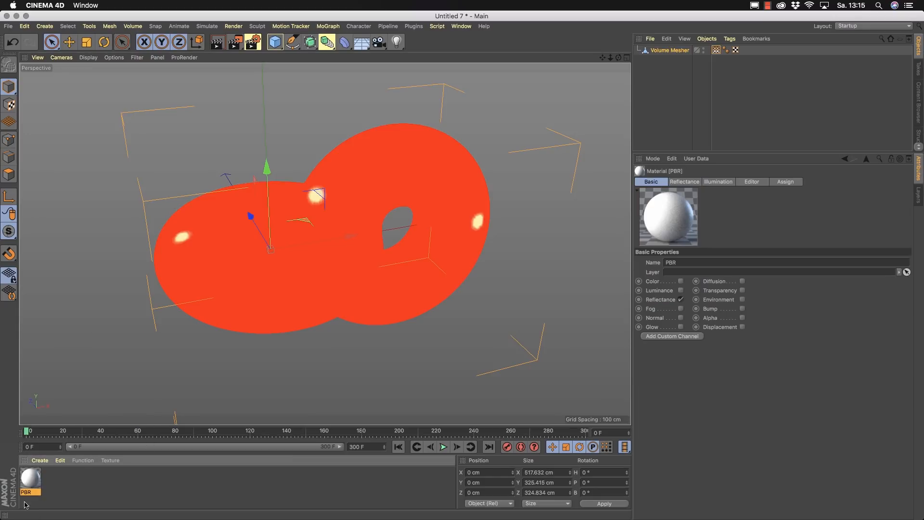
pyautogui.moveTo(34, 479); pyautogui.dragTo(679, 51)
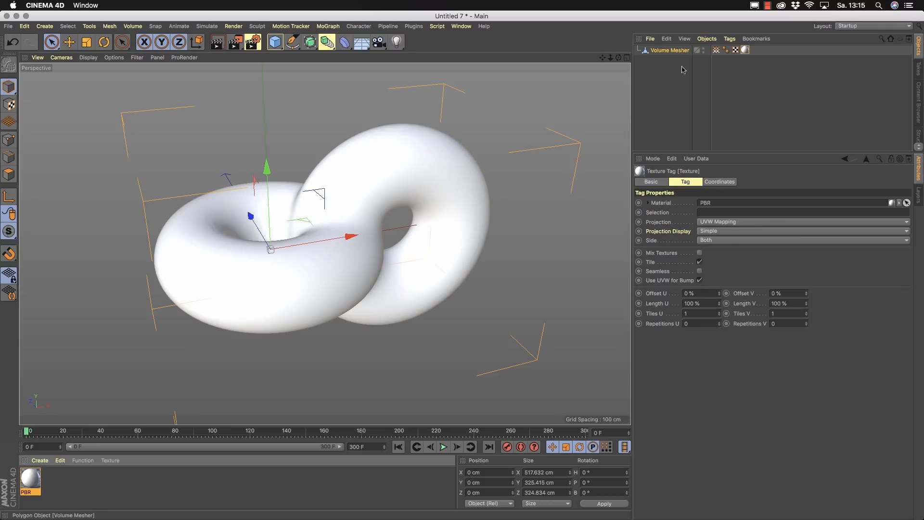
# - Set the layer color of the PBR material's Default Diffuse reflectance to dark blue with H 221°, S 52%, V 43%
pyautogui.doubleClick(30, 480)
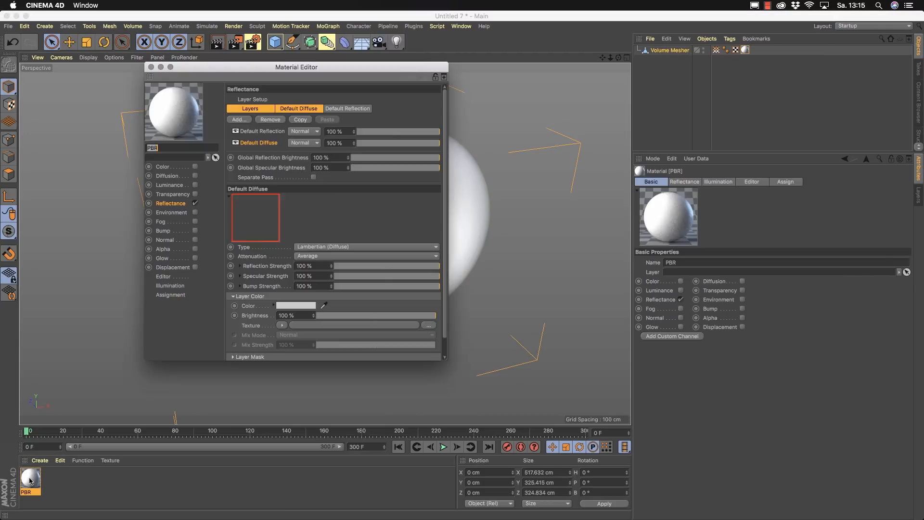
pyautogui.click(181, 204)
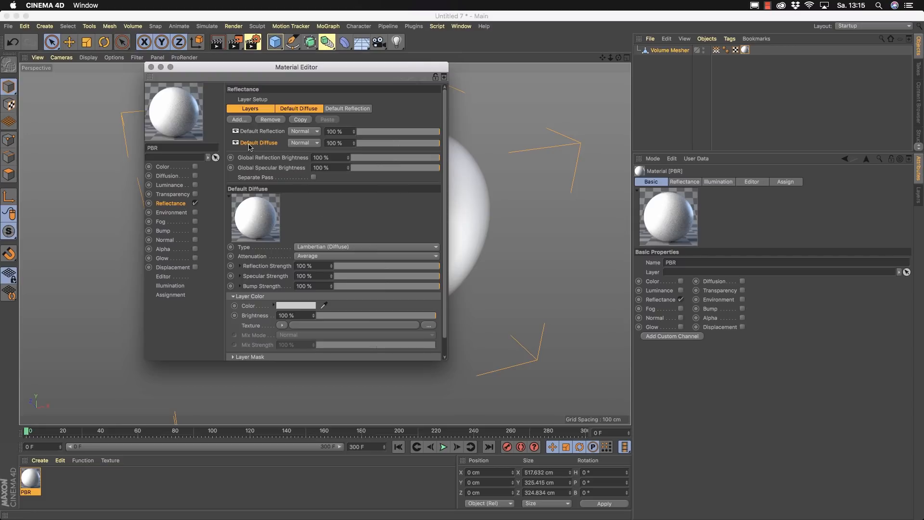
pyautogui.moveTo(445, 358); pyautogui.dragTo(506, 399)
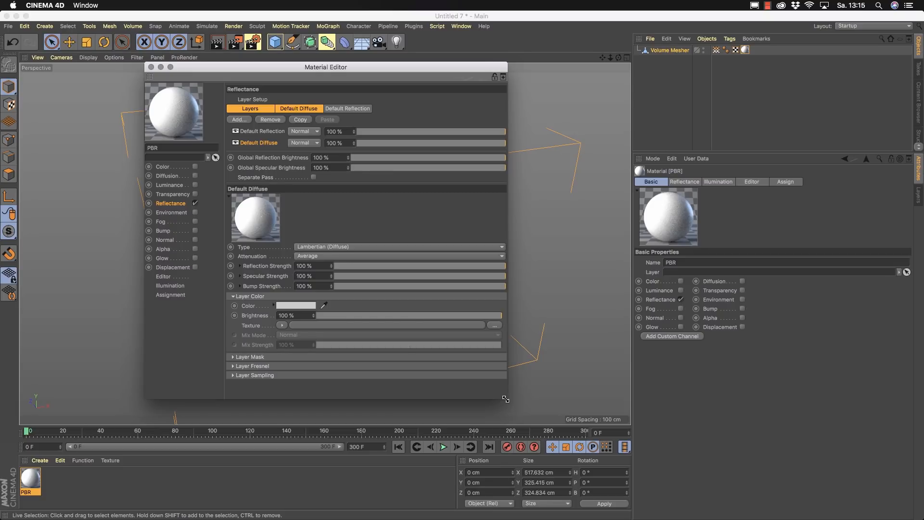
pyautogui.click(278, 306)
pyautogui.moveTo(263, 264); pyautogui.dragTo(390, 195)
pyautogui.moveTo(458, 232)
pyautogui.mouseDown()
pyautogui.moveTo(436, 231)
pyautogui.moveTo(518, 243)
pyautogui.mouseUp()
pyautogui.moveTo(457, 235); pyautogui.dragTo(445, 254)
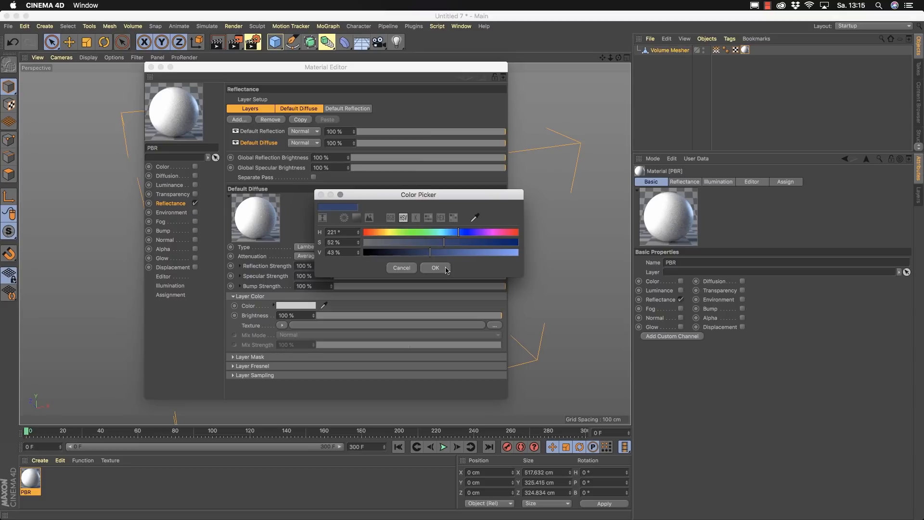
pyautogui.click(436, 267)
# - Move the Material Editor off the mesh and duplicate the Default Diffuse layer directly beneath Default Reflection
pyautogui.moveTo(224, 68); pyautogui.dragTo(537, 122)
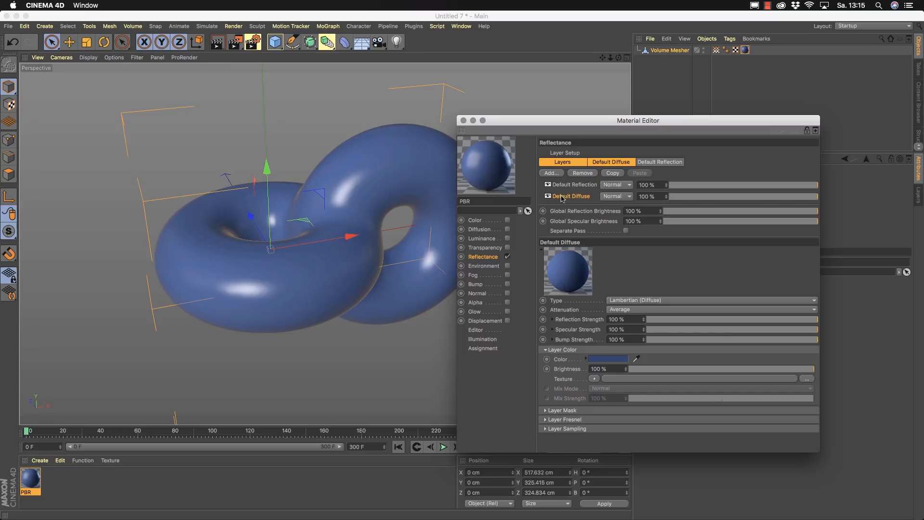
pyautogui.keyDown('ctrl'); pyautogui.moveTo(558, 197); pyautogui.dragTo(572, 191); pyautogui.keyUp('ctrl')
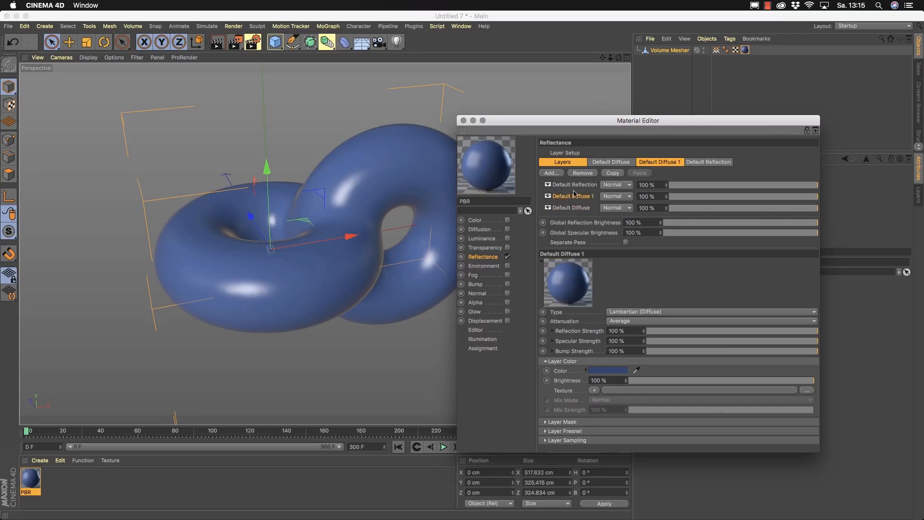
# - Rename the duplicated diffuse reflectance layer Default Diffuse Infected
pyautogui.doubleClick(571, 196)
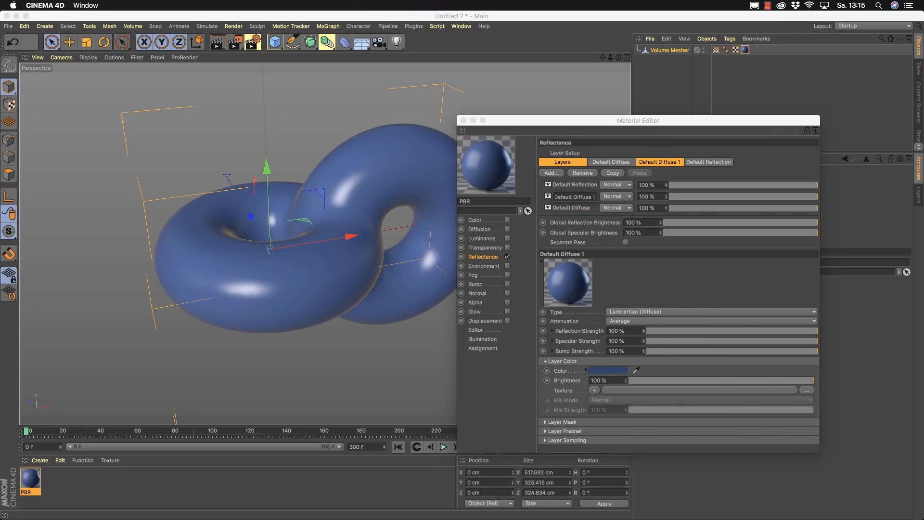
pyautogui.press('BackSpace')
pyautogui.write('Infected')
pyautogui.press('Return')
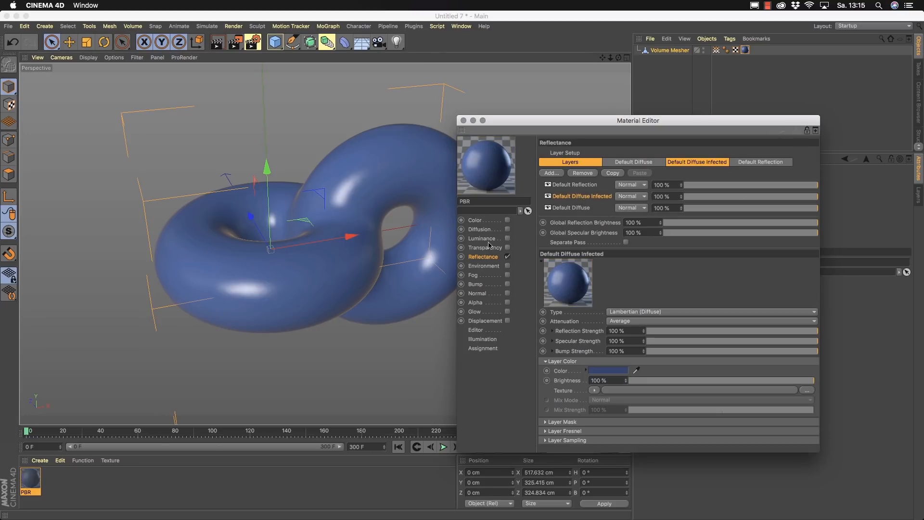
# - Change the layer color of the Default Diffuse Infected layer to a bright red
pyautogui.click(608, 371)
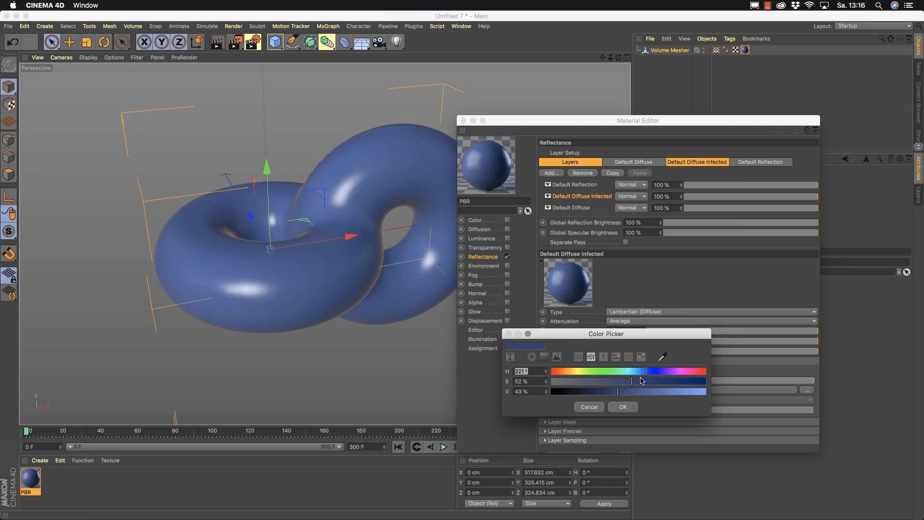
pyautogui.moveTo(702, 371)
pyautogui.mouseDown()
pyautogui.moveTo(729, 374)
pyautogui.moveTo(693, 383)
pyautogui.moveTo(711, 384)
pyautogui.mouseUp()
pyautogui.moveTo(699, 393); pyautogui.dragTo(677, 394)
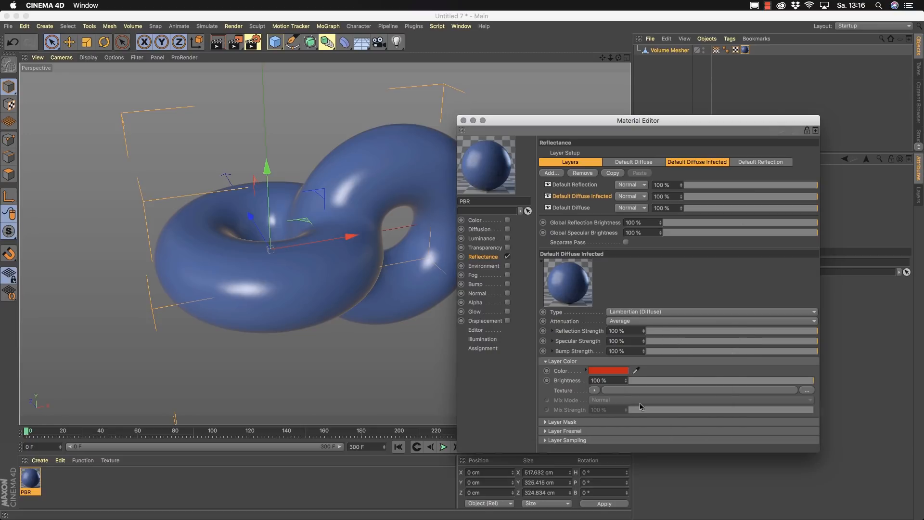
pyautogui.click(626, 407)
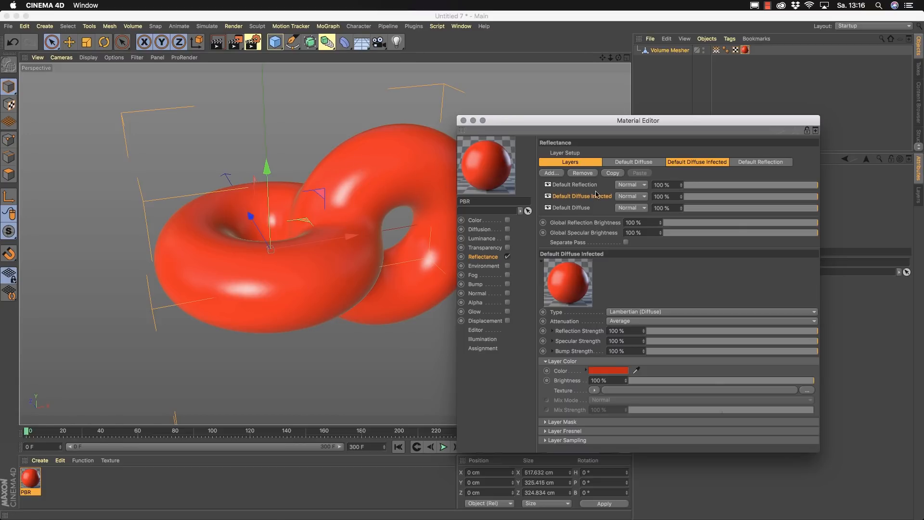
# - Load a Vertex Map shader as the layer mask texture of the Default Diffuse Infected layer
pyautogui.moveTo(642, 121); pyautogui.dragTo(600, 77)
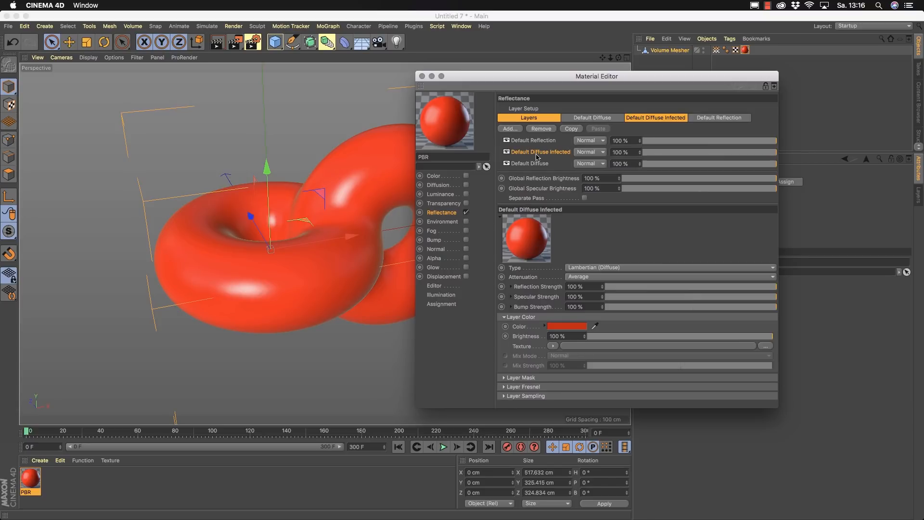
pyautogui.click(548, 317)
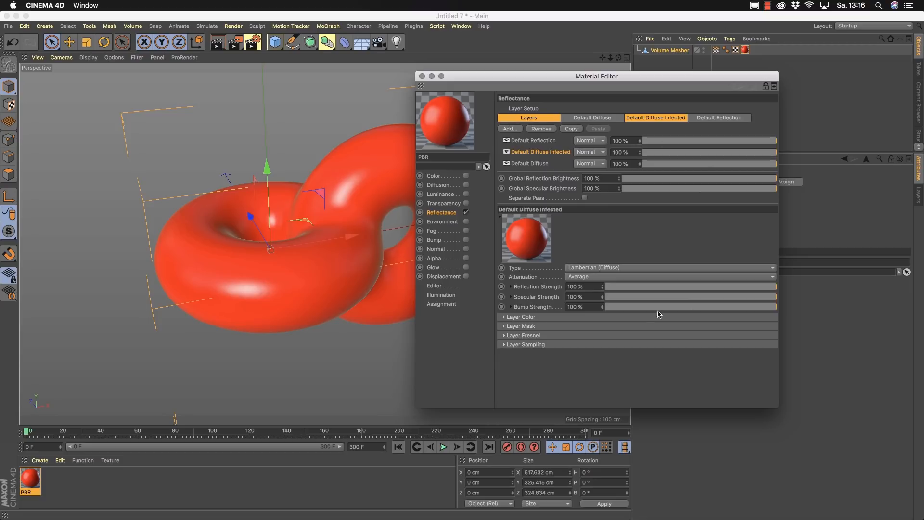
pyautogui.click(521, 327)
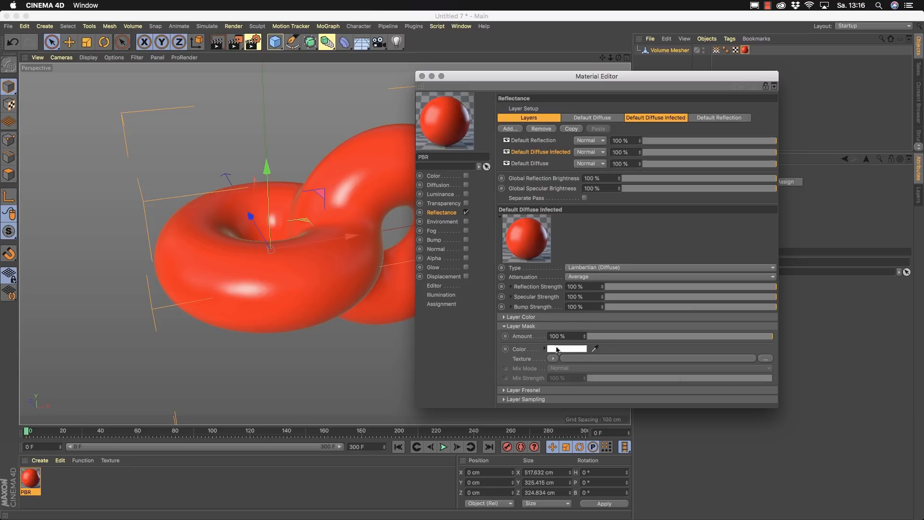
pyautogui.moveTo(700, 342); pyautogui.dragTo(802, 337)
pyautogui.moveTo(631, 74); pyautogui.dragTo(472, 45)
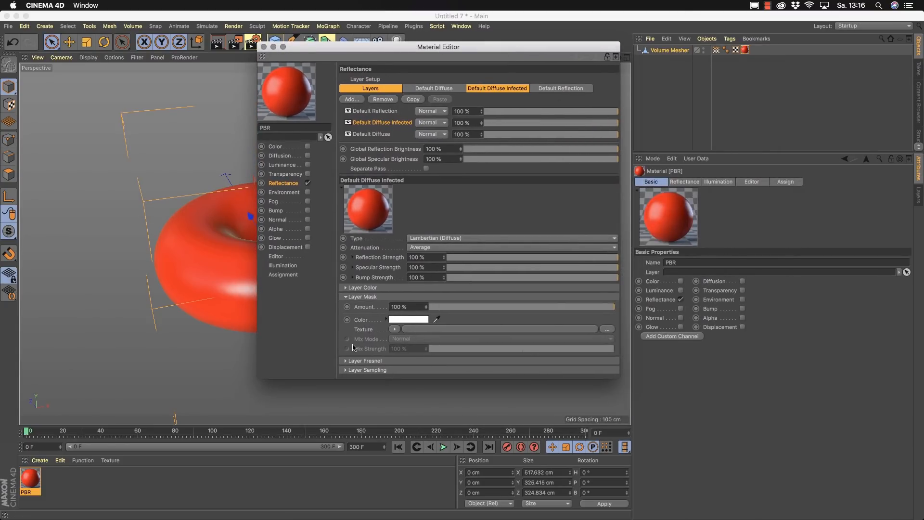
pyautogui.click(395, 330)
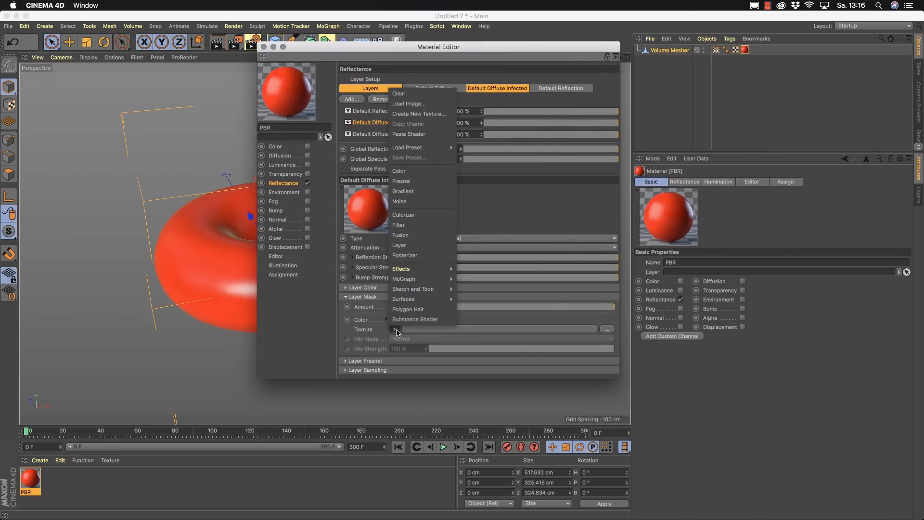
pyautogui.moveTo(411, 274)
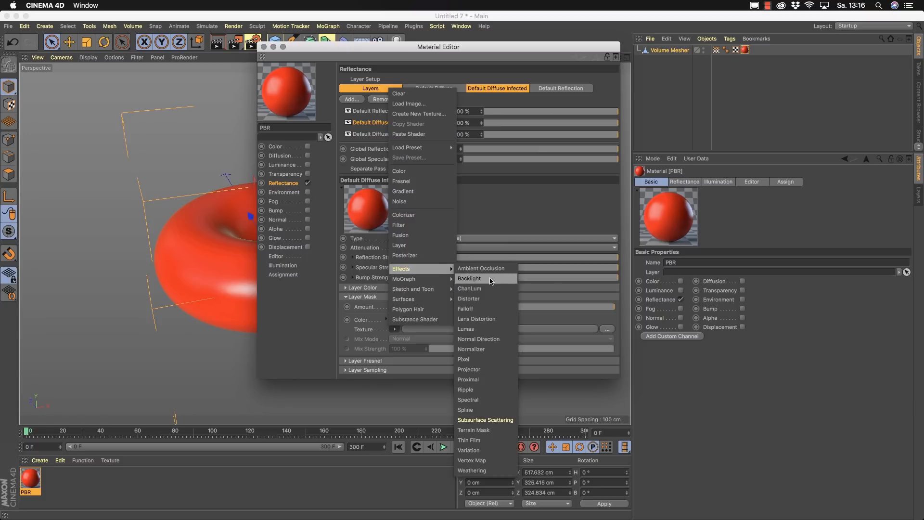
pyautogui.click(487, 460)
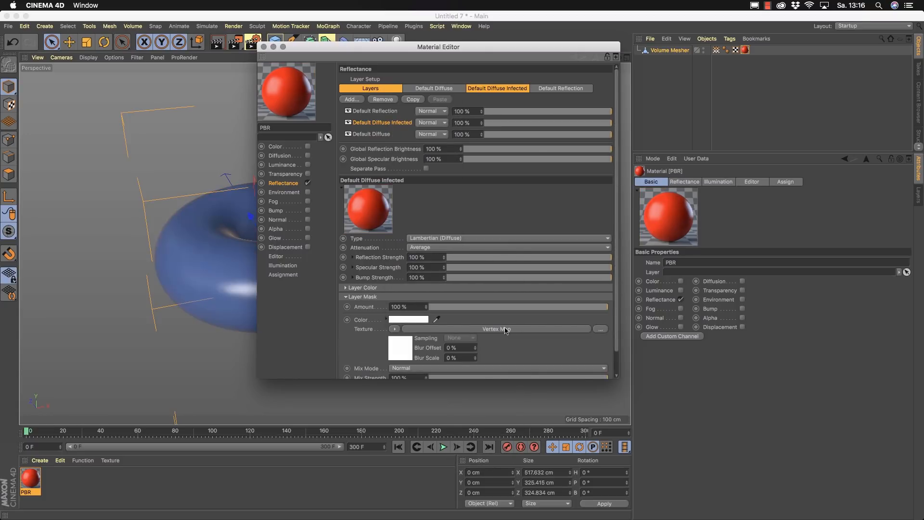
# - Link the Volume Mesher's vertex map tag to the mask shader, return to the reflectance layers and move the Material Editor off the mesh
pyautogui.click(498, 329)
pyautogui.moveTo(488, 55); pyautogui.dragTo(640, 165)
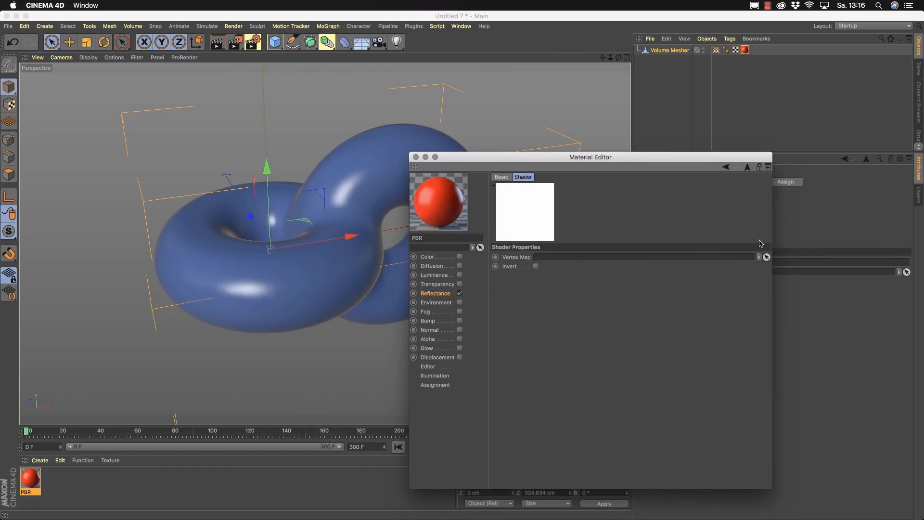
pyautogui.moveTo(716, 50); pyautogui.dragTo(556, 257)
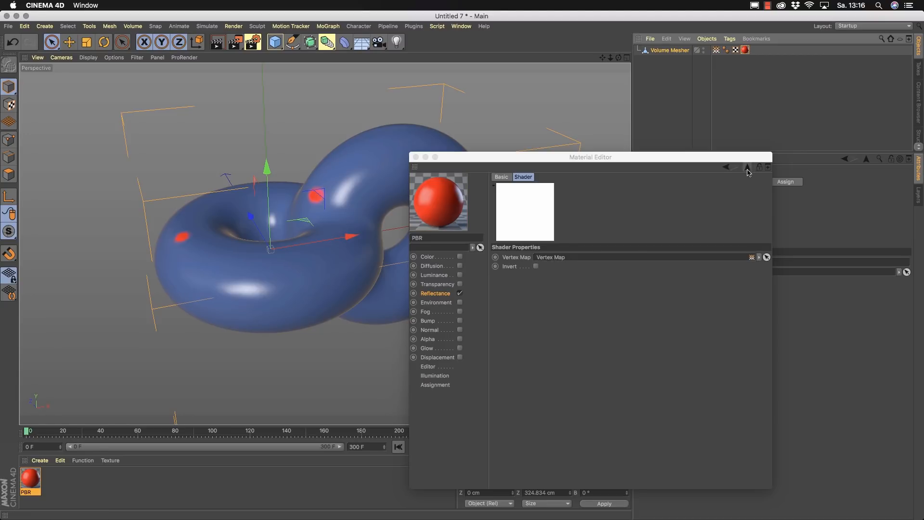
pyautogui.click(748, 168)
pyautogui.moveTo(533, 159); pyautogui.dragTo(735, 217)
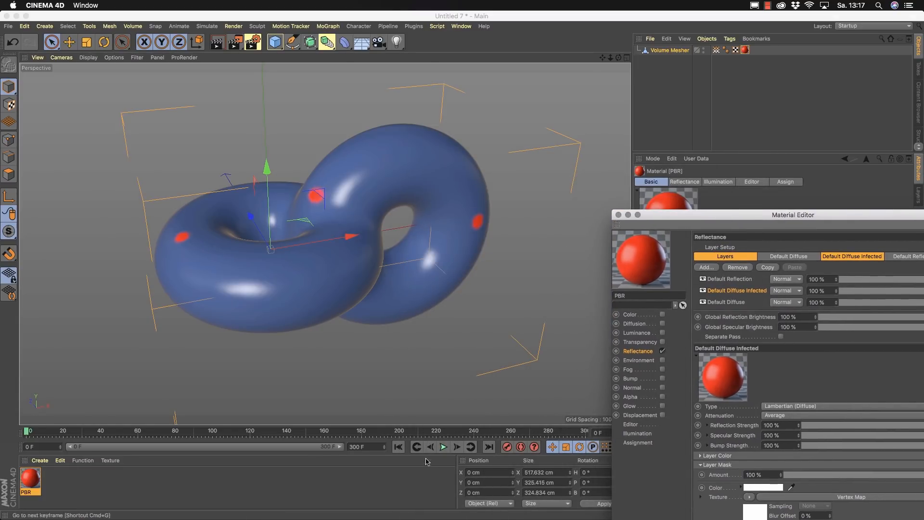
# - Play the animation to check the red infection spreading, close the Material Editor and rewind to the start
pyautogui.click(443, 447)
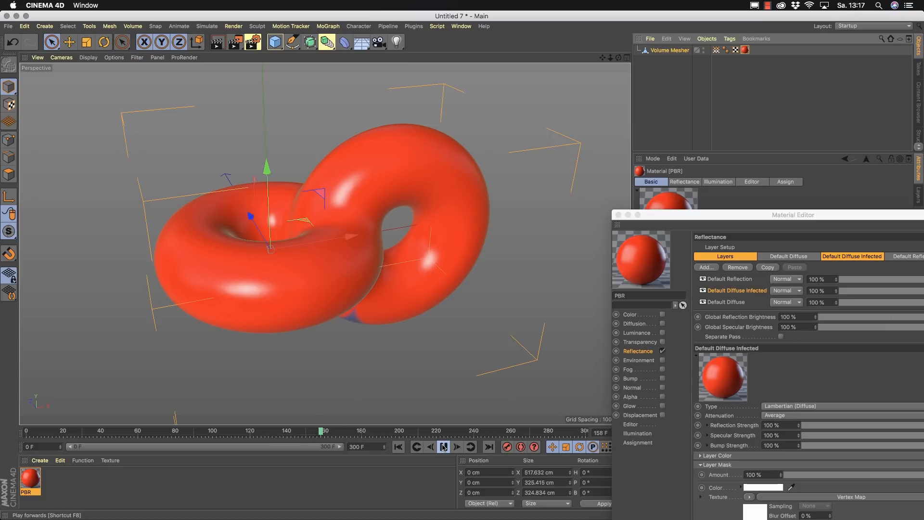
pyautogui.click(444, 447)
pyautogui.moveTo(823, 215); pyautogui.dragTo(610, 89)
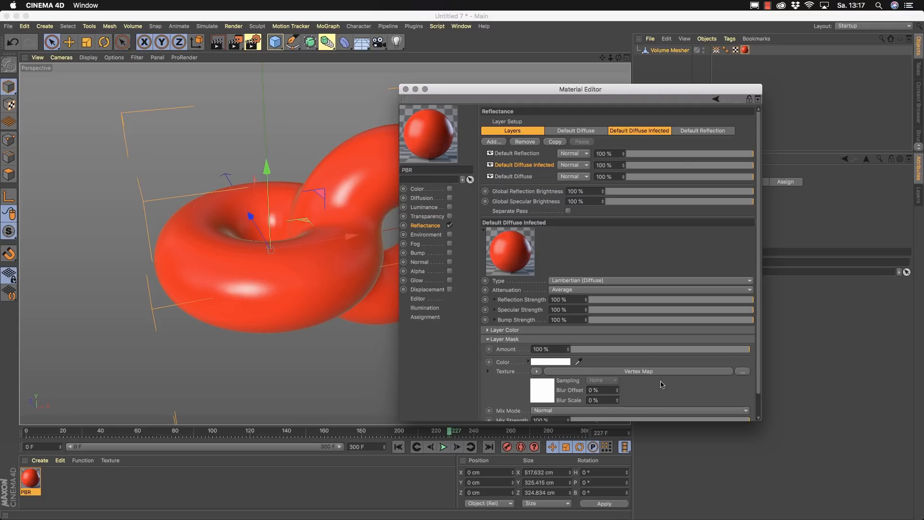
pyautogui.click(405, 89)
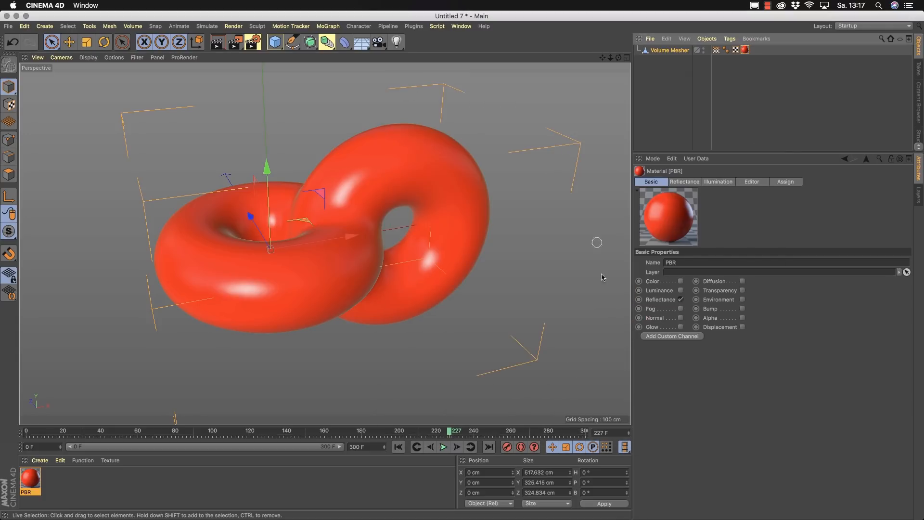
pyautogui.click(398, 447)
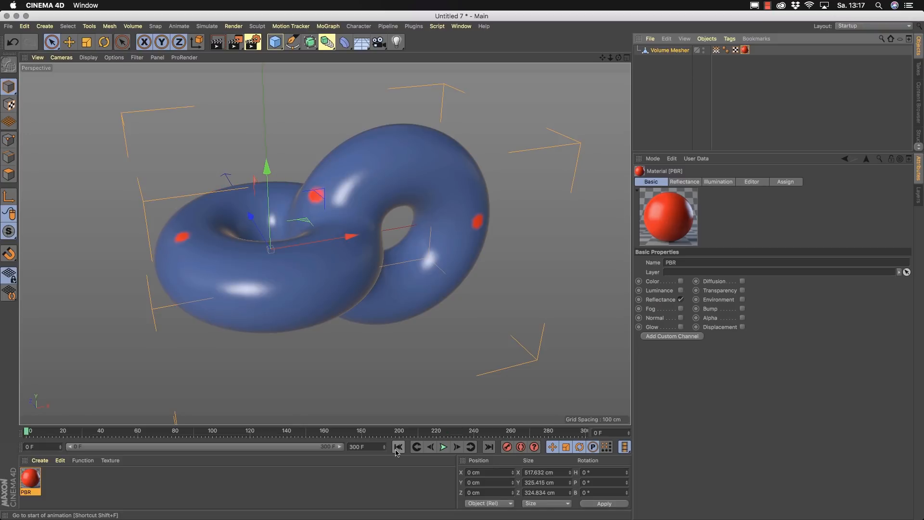
# - Add a Fur object to the Volume Mesher and use its vertex map as the fur density
pyautogui.click(667, 84)
pyautogui.click(669, 50)
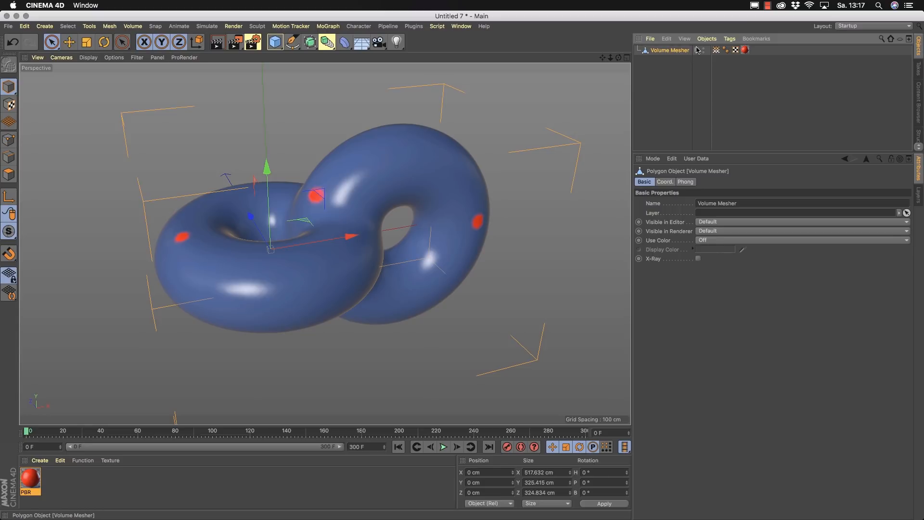
pyautogui.click(211, 28)
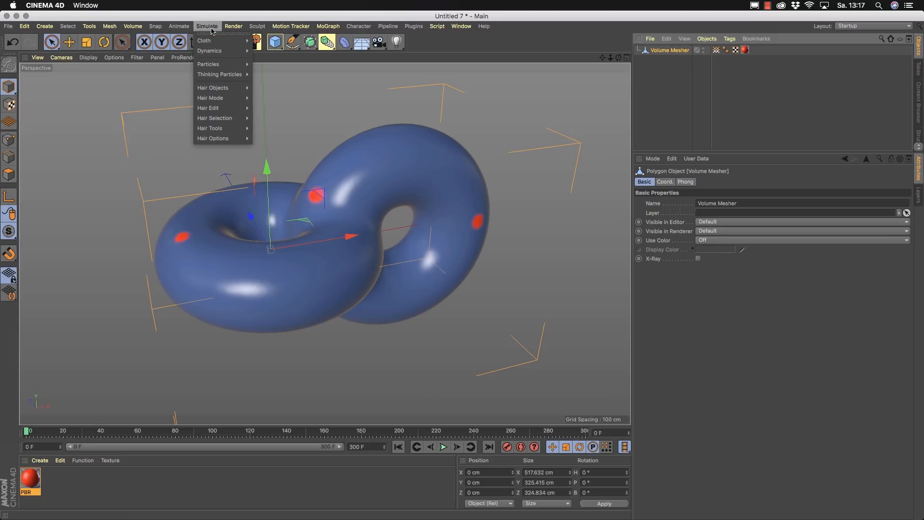
pyautogui.moveTo(221, 91)
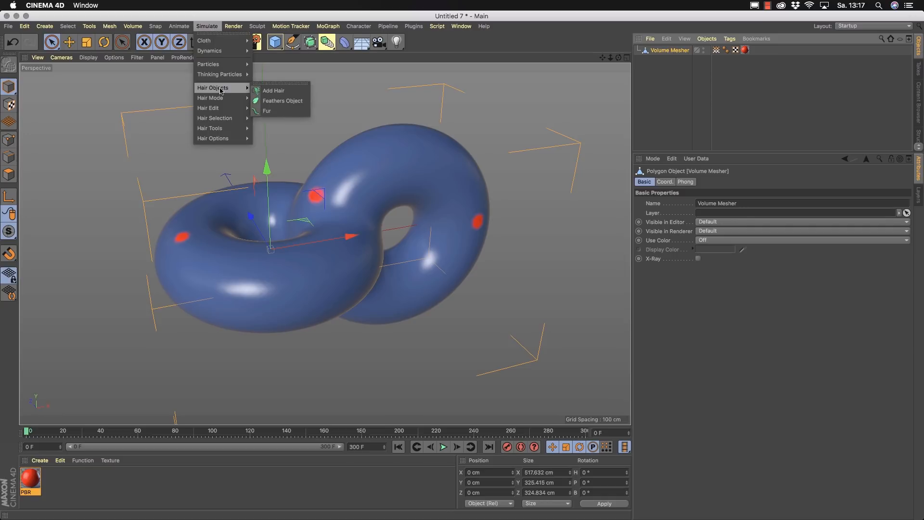
pyautogui.click(287, 115)
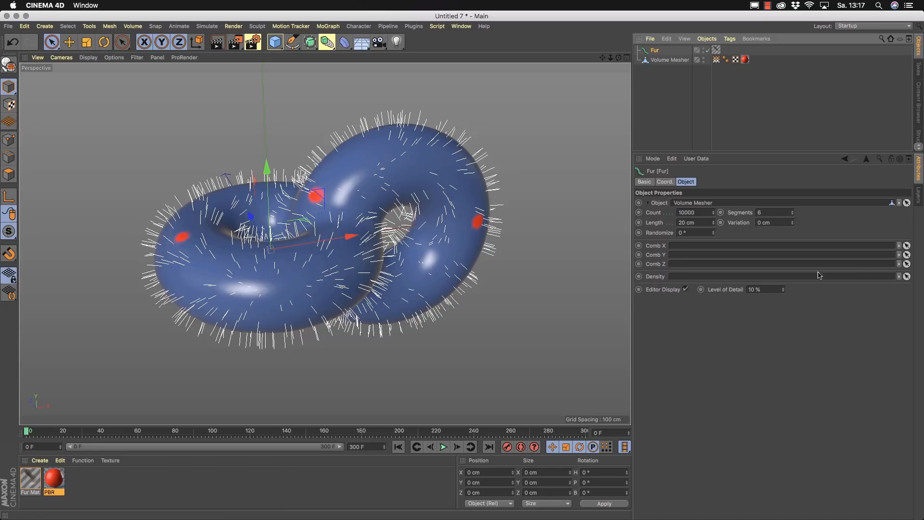
pyautogui.moveTo(716, 59); pyautogui.dragTo(679, 282)
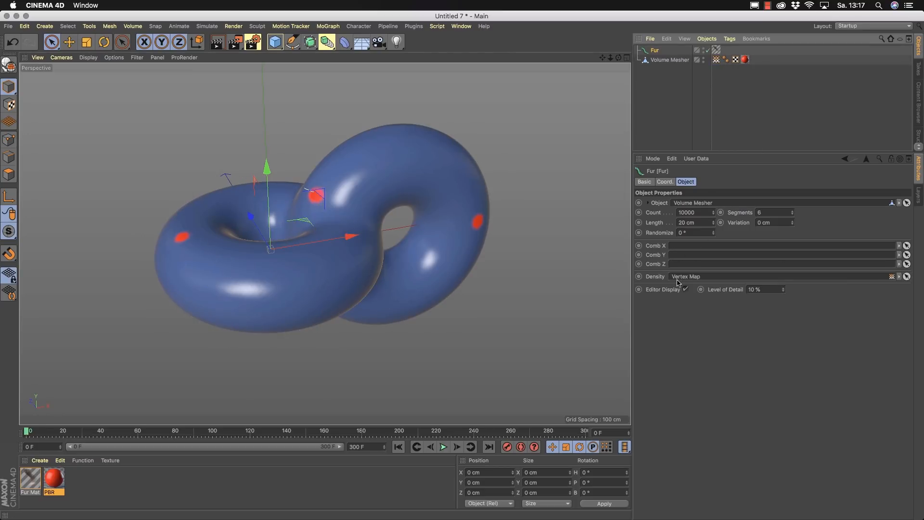
# - Play the animation to preview the fur growing with the vertex map, stop partway, and delete the Fur object
pyautogui.click(443, 447)
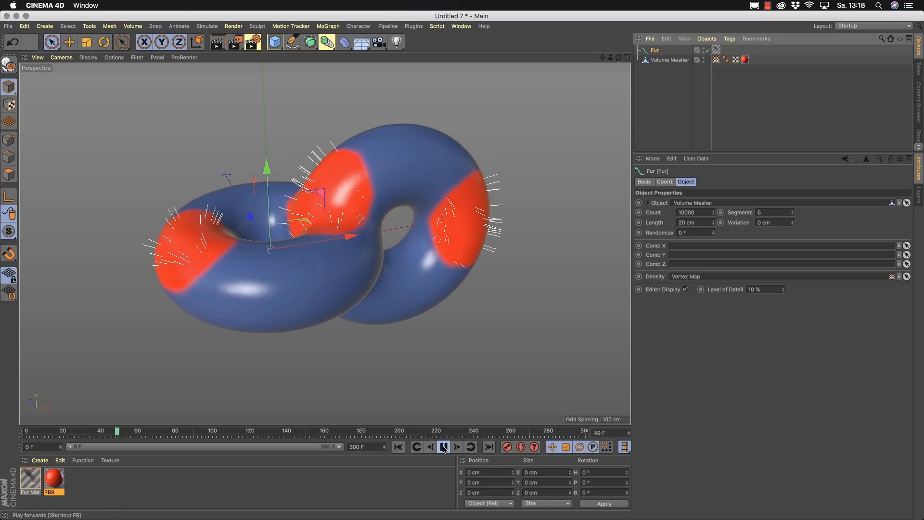
pyautogui.click(444, 448)
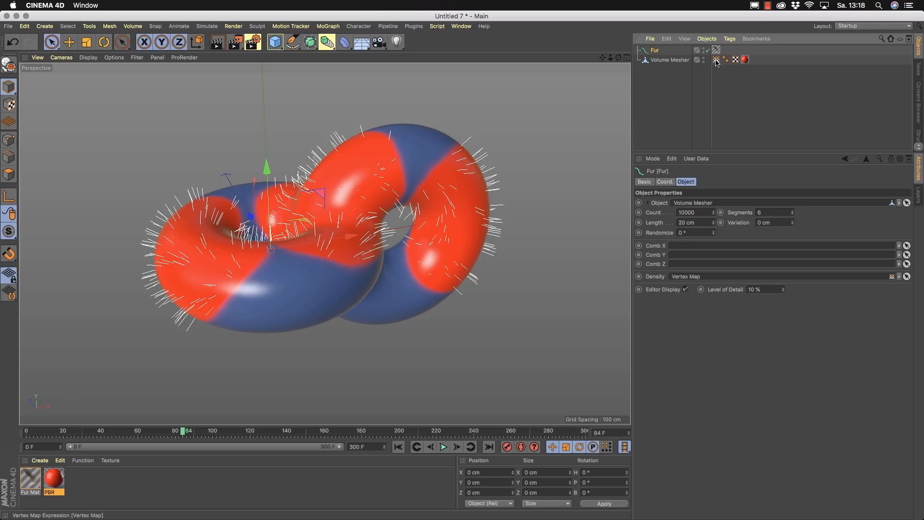
pyautogui.press('Delete')
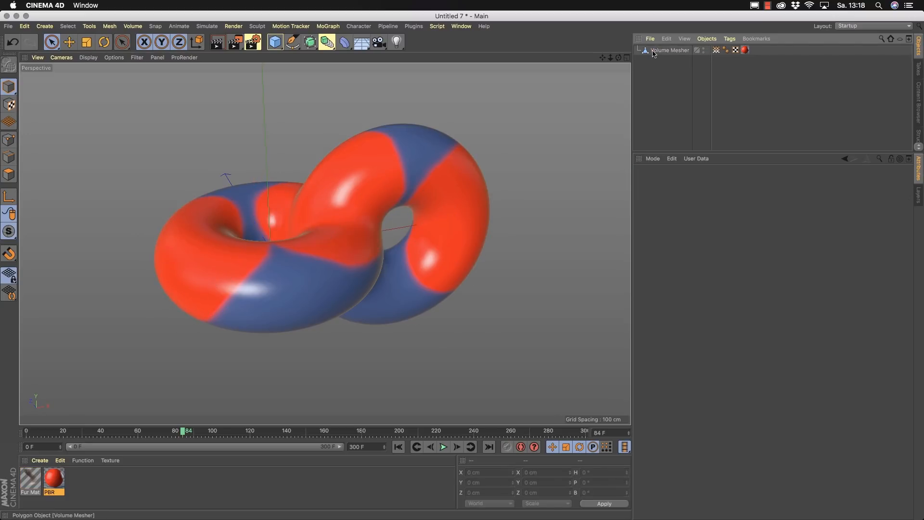
# - Rewind to frame 0 and delete the Freeze layer from the vertex map's fields
pyautogui.click(716, 50)
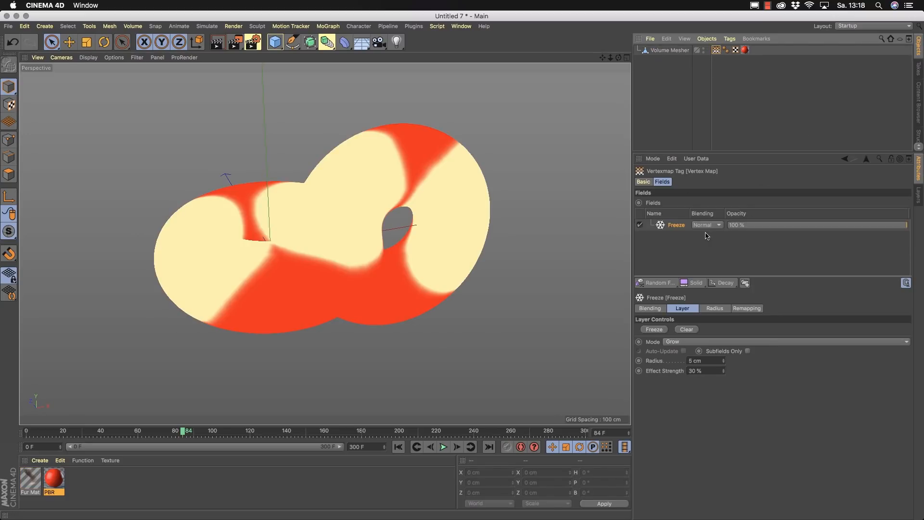
pyautogui.hotkey('shift', 'f')
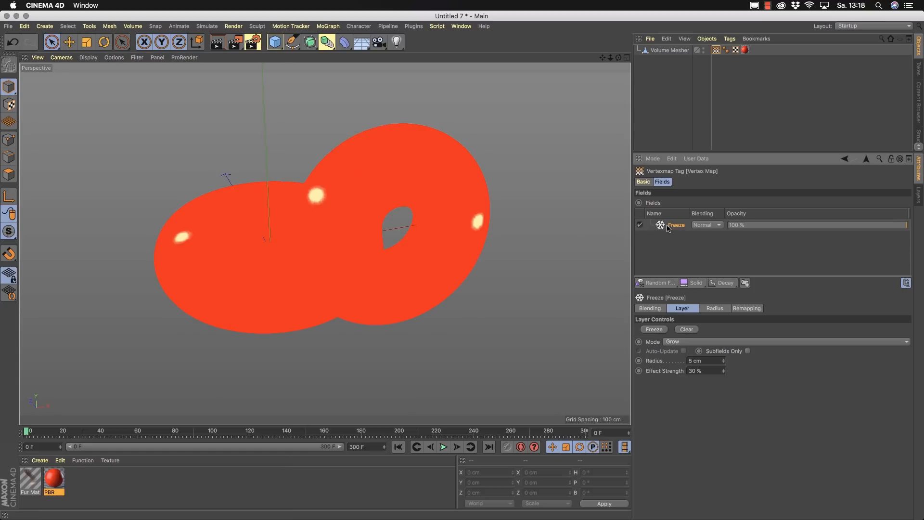
pyautogui.press('Delete')
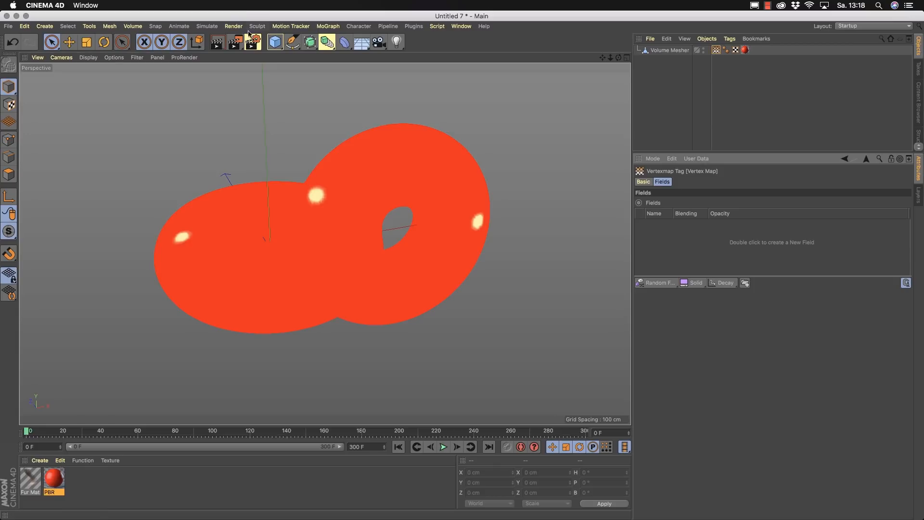
# - Add a particle Emitter, place it above the tori at about X 84 cm, Y 297 cm, and rotate its pitch to -90°
pyautogui.click(207, 26)
pyautogui.moveTo(209, 68)
pyautogui.click(290, 67)
pyautogui.moveTo(267, 167); pyautogui.dragTo(260, 13)
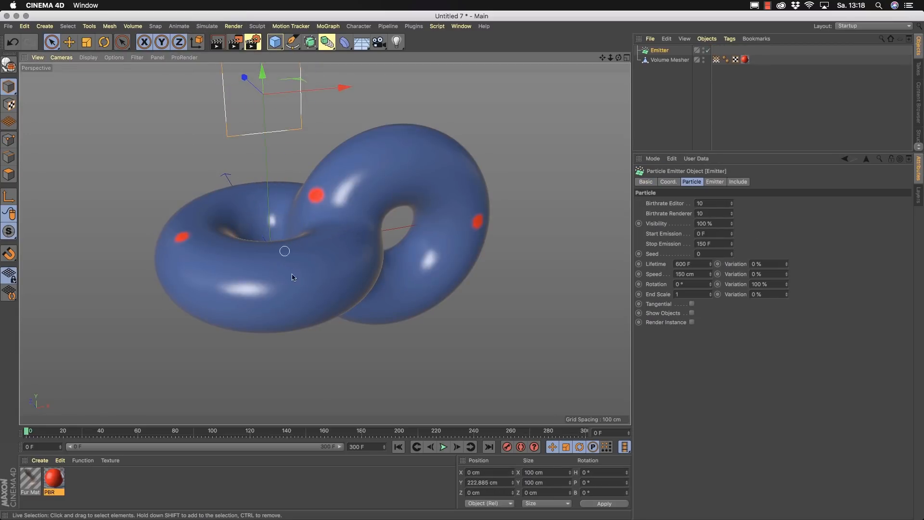
pyautogui.keyDown('alt'); pyautogui.moveTo(356, 285); pyautogui.dragTo(360, 392, button='middle'); pyautogui.keyUp('alt')
pyautogui.moveTo(345, 203); pyautogui.dragTo(404, 204)
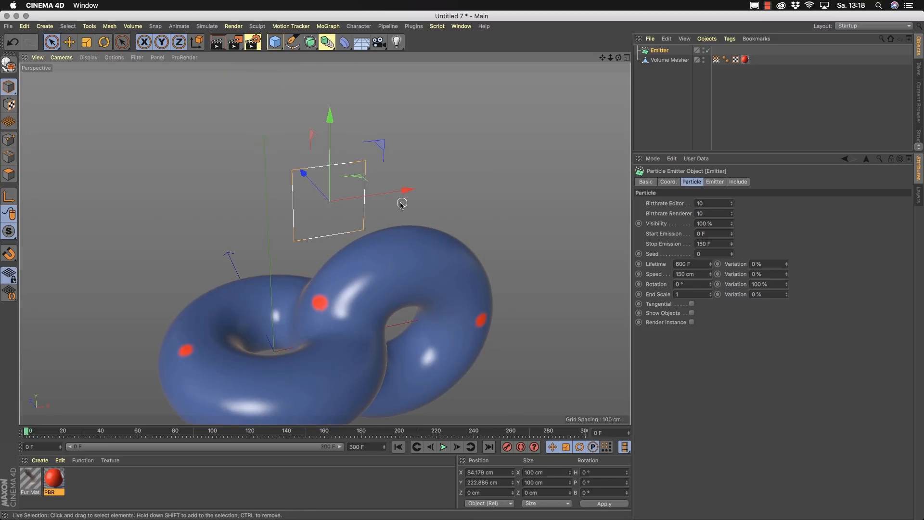
pyautogui.moveTo(339, 160); pyautogui.dragTo(345, 79)
pyautogui.press('r')
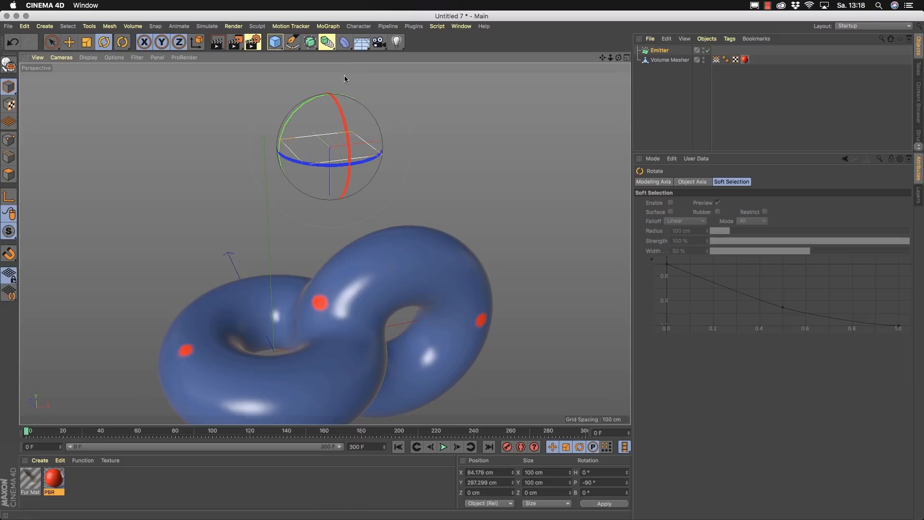
# - Resize the Emitter to 610 cm in X and 234 cm in Y, with horizontal and vertical angles of 40°
pyautogui.click(660, 49)
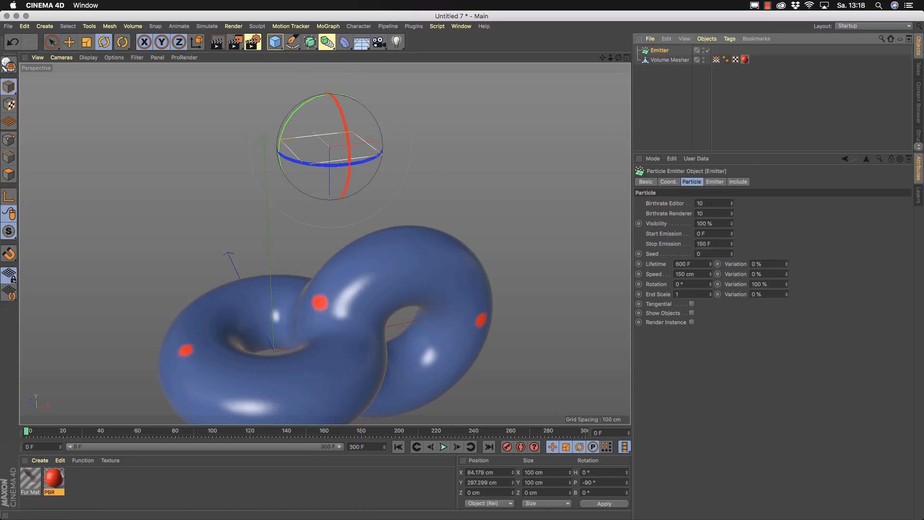
pyautogui.click(715, 182)
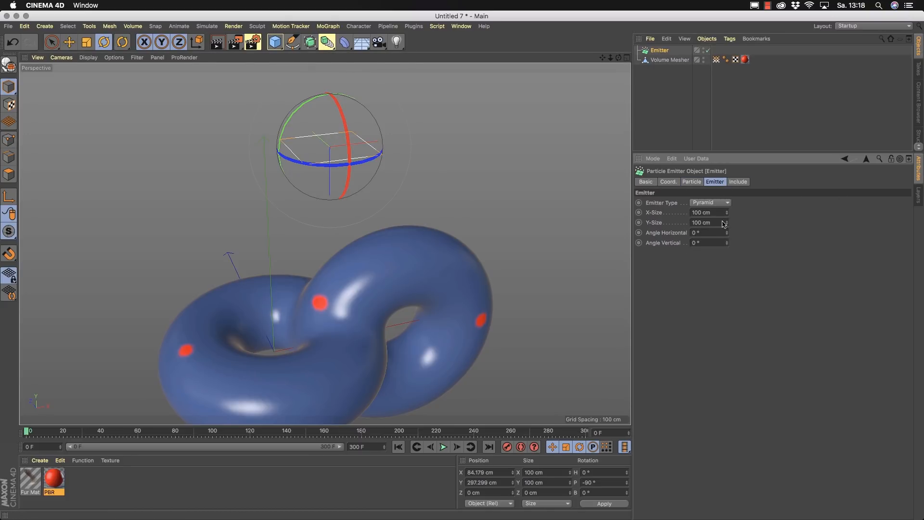
pyautogui.moveTo(727, 212); pyautogui.dragTo(727, 163)
pyautogui.moveTo(727, 222); pyautogui.dragTo(726, 188)
pyautogui.keyDown('alt'); pyautogui.moveTo(369, 253); pyautogui.dragTo(324, 265); pyautogui.keyUp('alt')
pyautogui.moveTo(709, 233); pyautogui.dragTo(604, 230)
pyautogui.write('40')
pyautogui.press('Tab')
pyautogui.write('40')
pyautogui.press('Return')
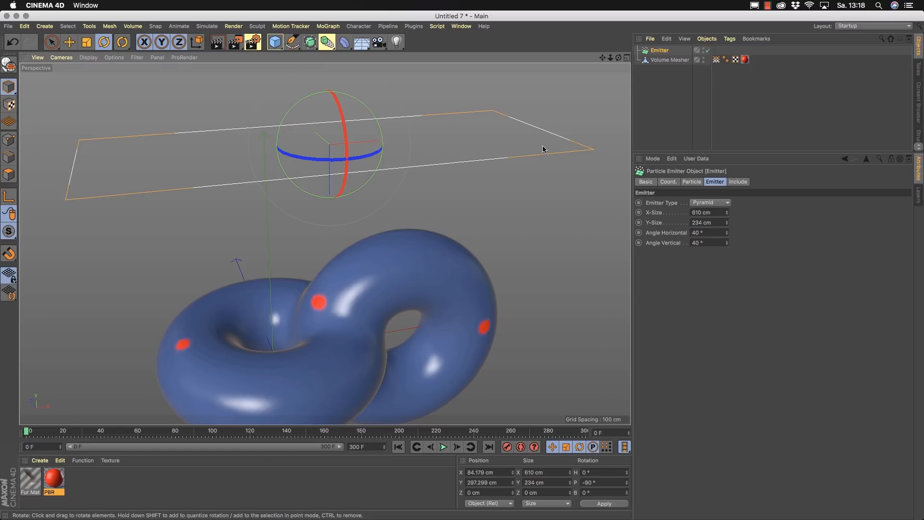
# - Set the Emitter's editor and renderer birthrates to 60 and its stop emission to frame 20
pyautogui.click(696, 182)
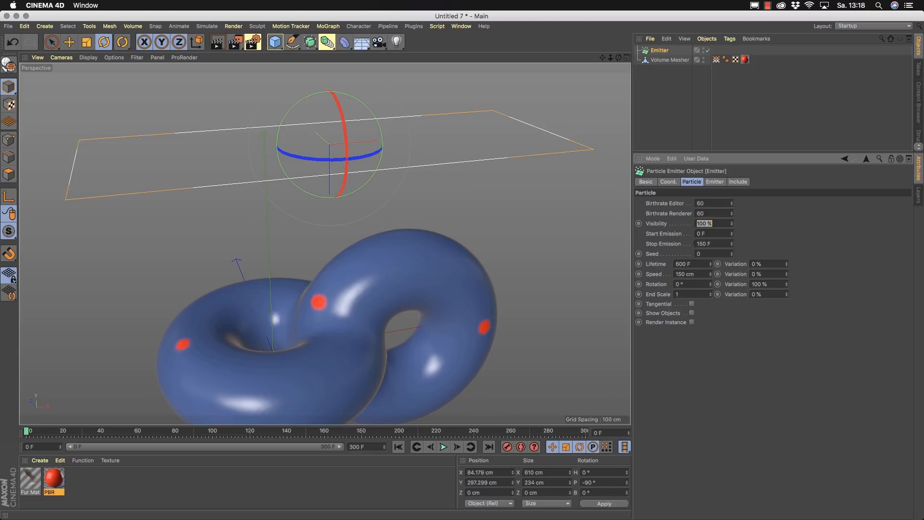
pyautogui.click(721, 243)
pyautogui.scroll(-5, 466, 264)
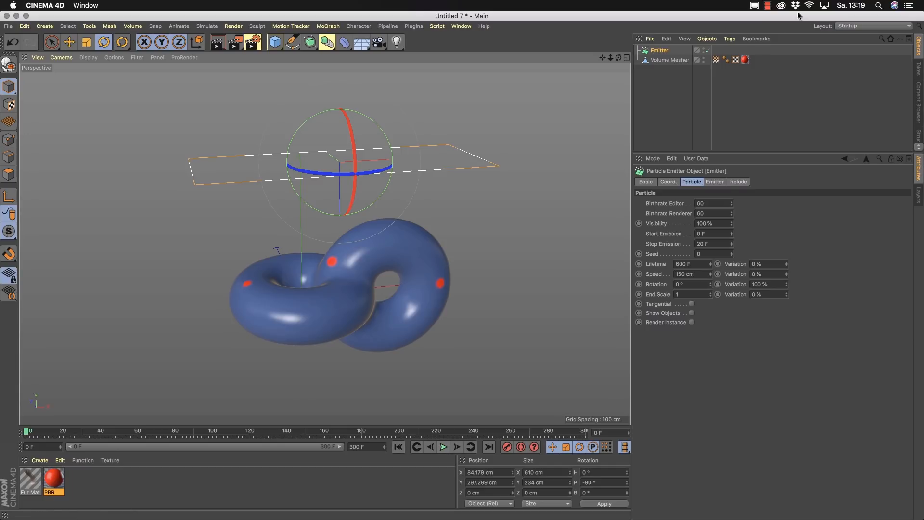
# - Show the Volume Mesher's vertex map and play the animation briefly to check the falling particles
pyautogui.click(717, 61)
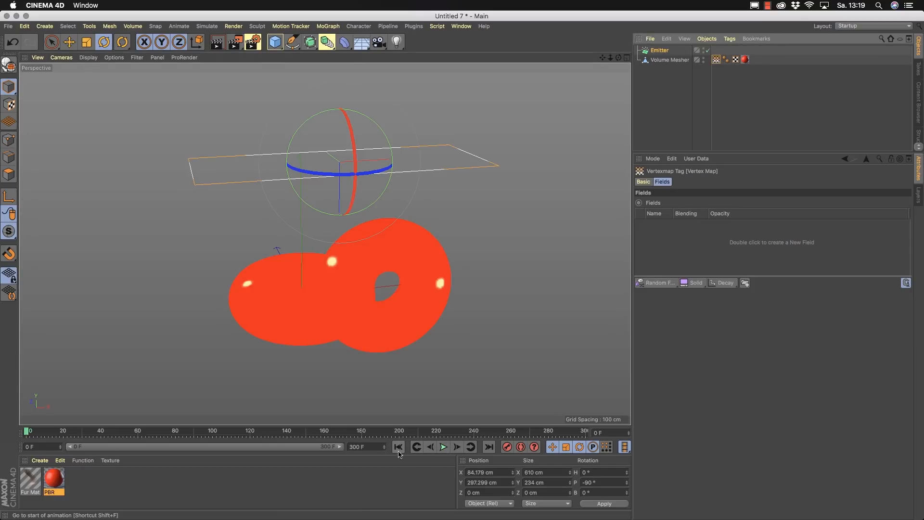
pyautogui.click(444, 447)
pyautogui.click(443, 447)
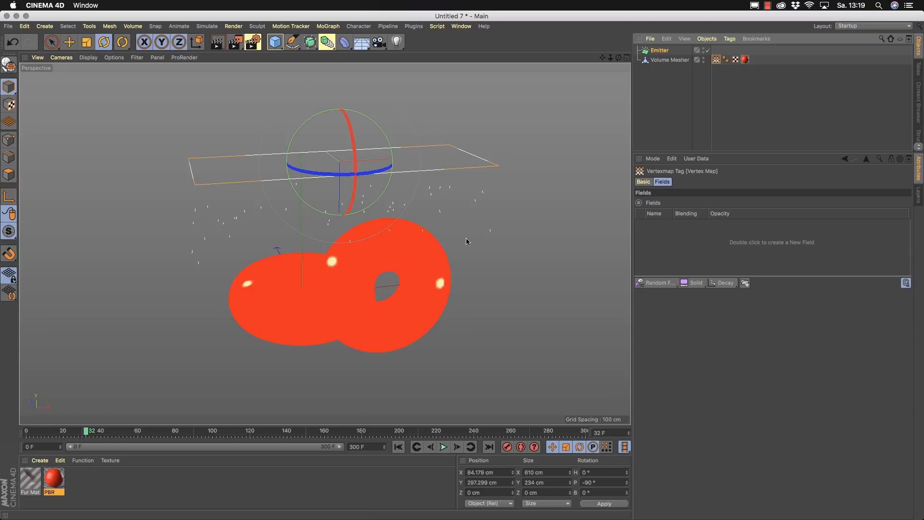
# - Delete the old vertex map tag from the Volume Mesher
pyautogui.click(749, 104)
pyautogui.click(716, 59)
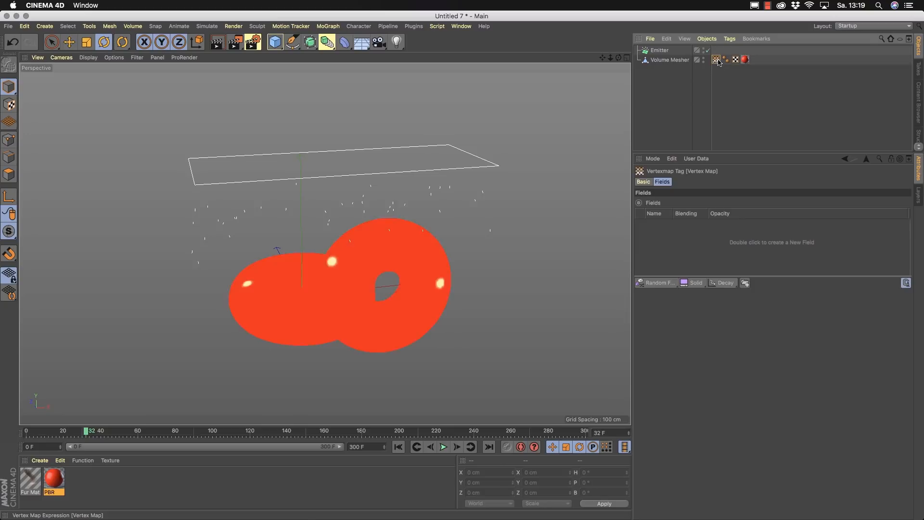
pyautogui.press('Delete')
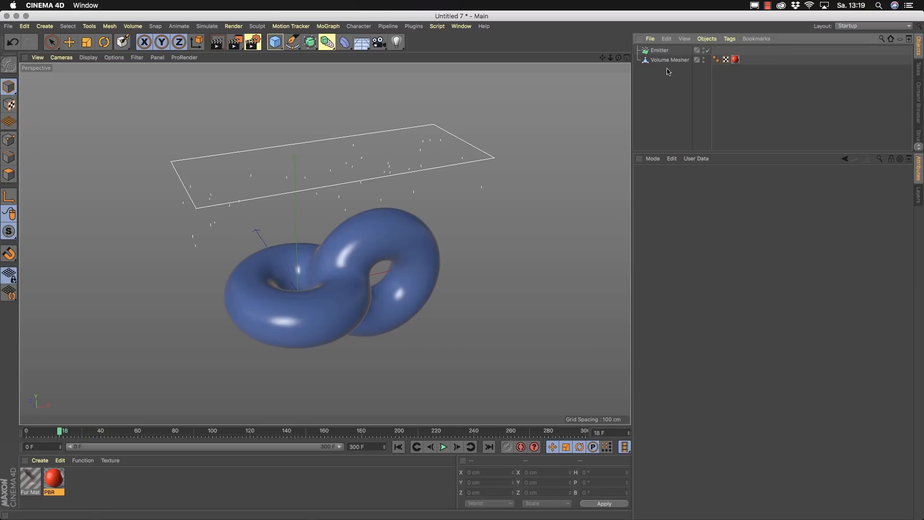
# - Create an empty vertex map on the Volume Mesher by applying the Paint Tool to all points at 0% opacity
pyautogui.click(669, 59)
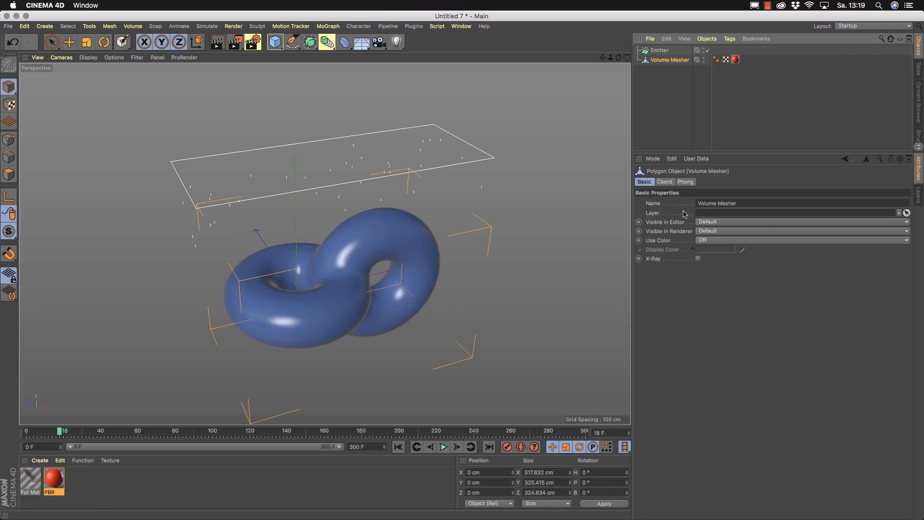
pyautogui.moveTo(123, 43)
pyautogui.mouseDown()
pyautogui.moveTo(186, 63)
pyautogui.moveTo(178, 59)
pyautogui.mouseUp()
pyautogui.click(729, 235)
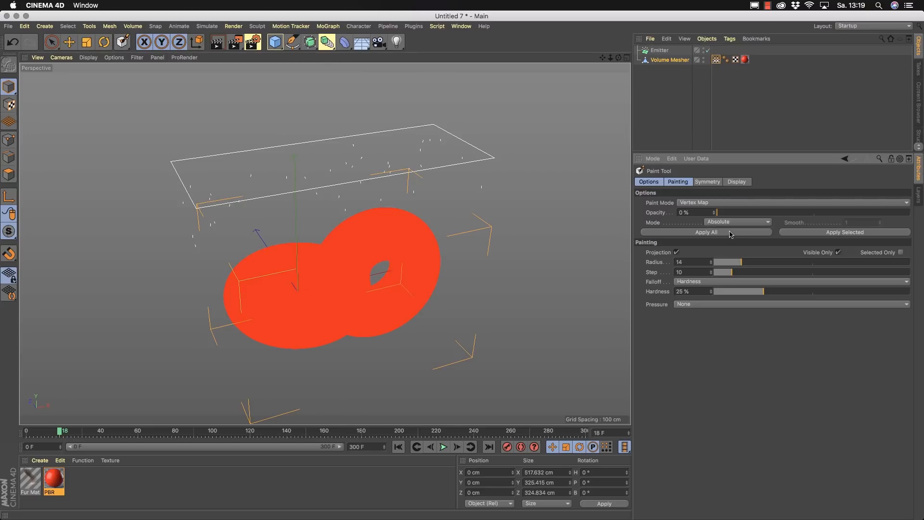
# - Enable fields on the new vertex map, delete its Freeze layer, and add the Emitter as a field layer
pyautogui.click(716, 60)
pyautogui.click(676, 214)
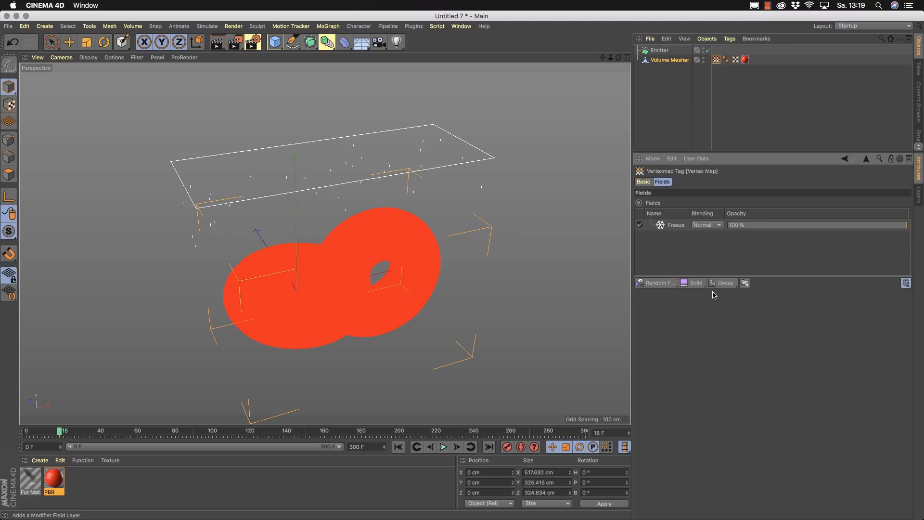
pyautogui.click(674, 225)
pyautogui.press('Delete')
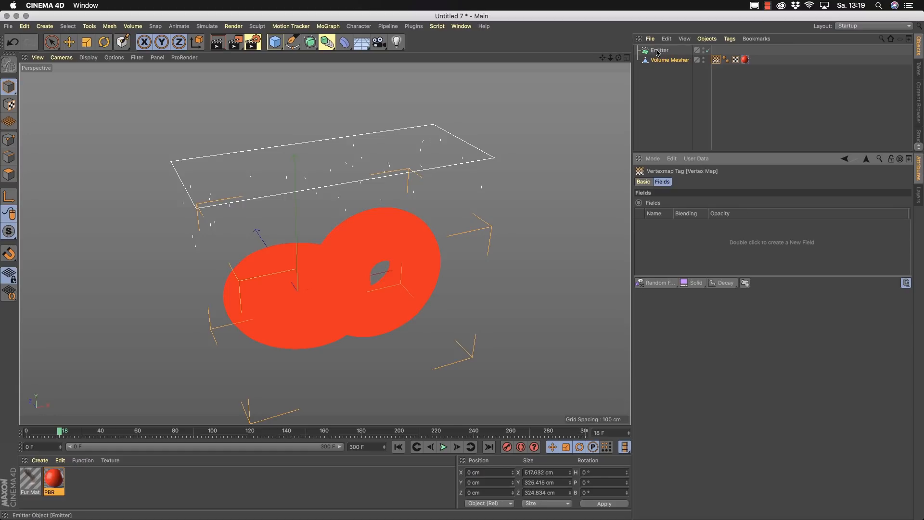
pyautogui.moveTo(653, 54); pyautogui.dragTo(674, 237)
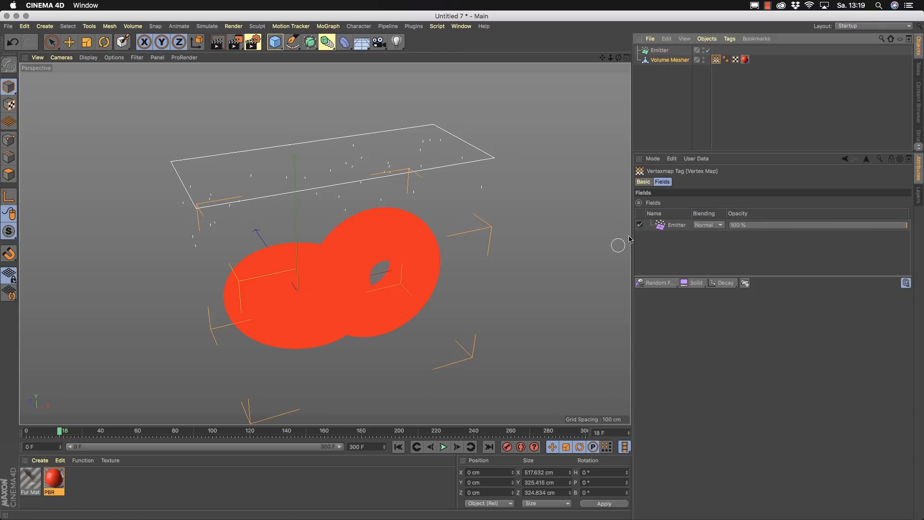
pyautogui.click(659, 225)
# - Play the animation twice from frame 0 to examine how the particles affect the vertex map
pyautogui.keyDown('alt'); pyautogui.moveTo(384, 278); pyautogui.dragTo(385, 193); pyautogui.keyUp('alt')
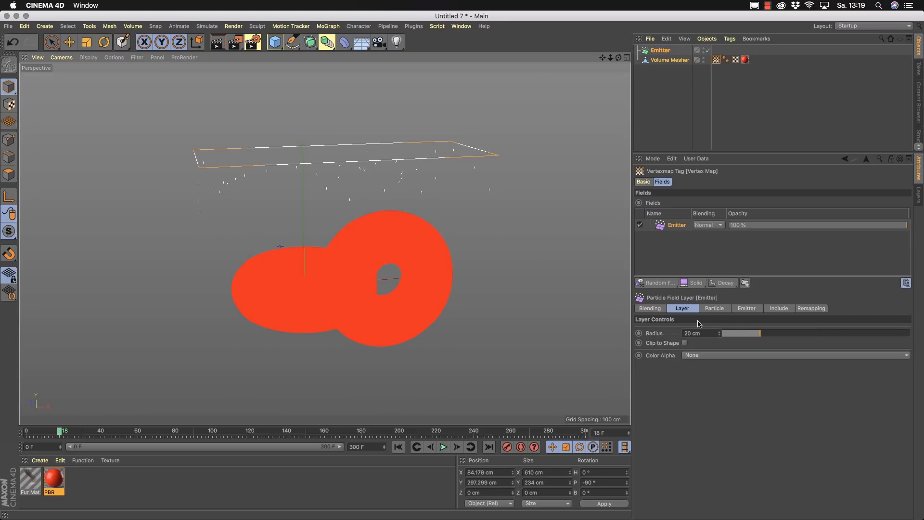
pyautogui.click(51, 42)
pyautogui.click(398, 446)
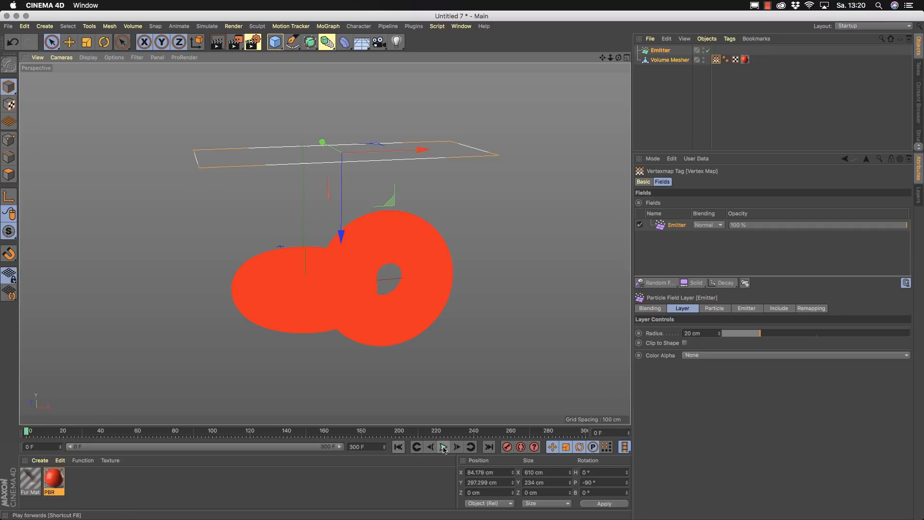
pyautogui.click(444, 447)
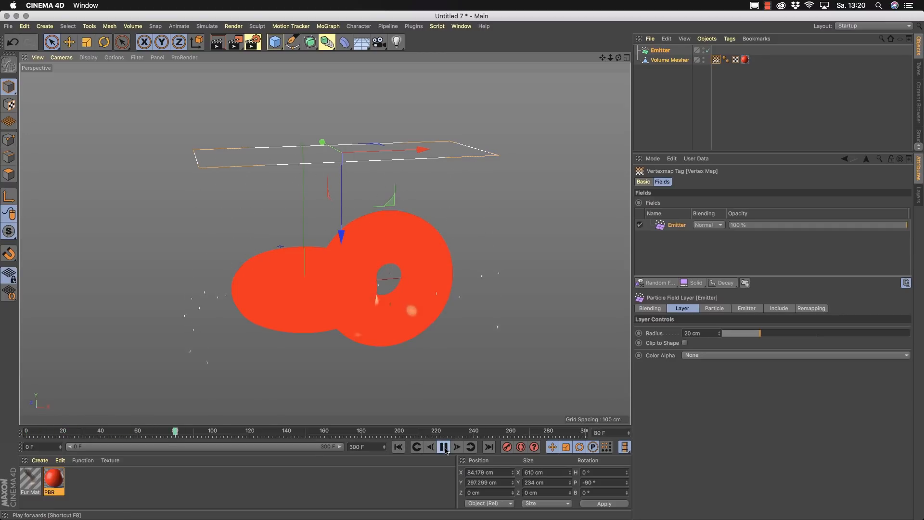
pyautogui.click(443, 447)
pyautogui.click(398, 446)
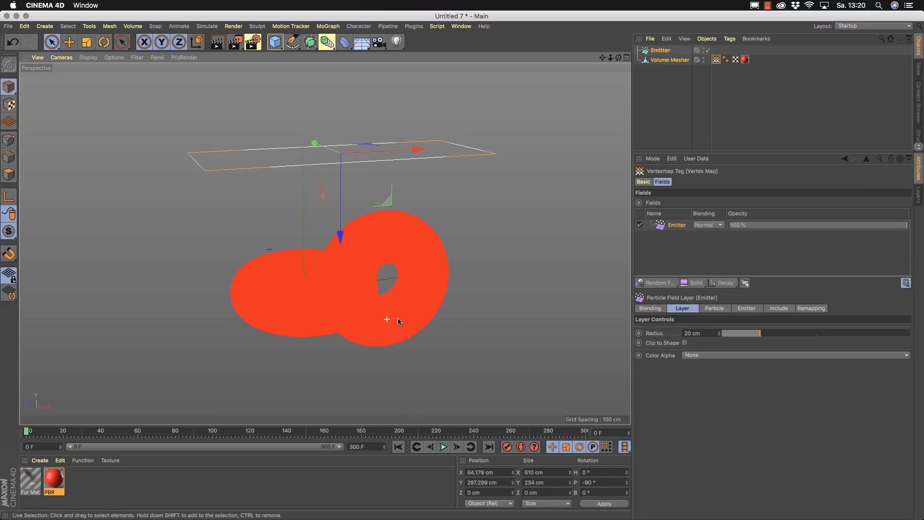
pyautogui.click(443, 448)
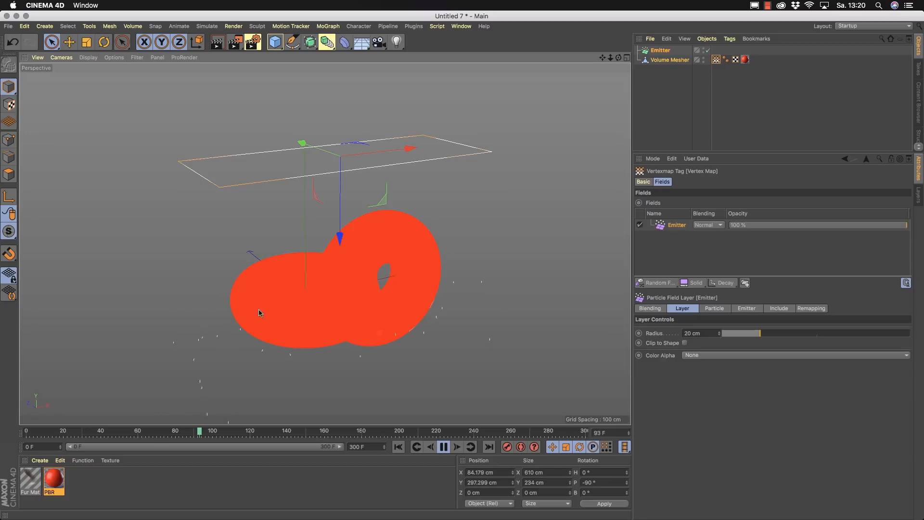
pyautogui.click(443, 447)
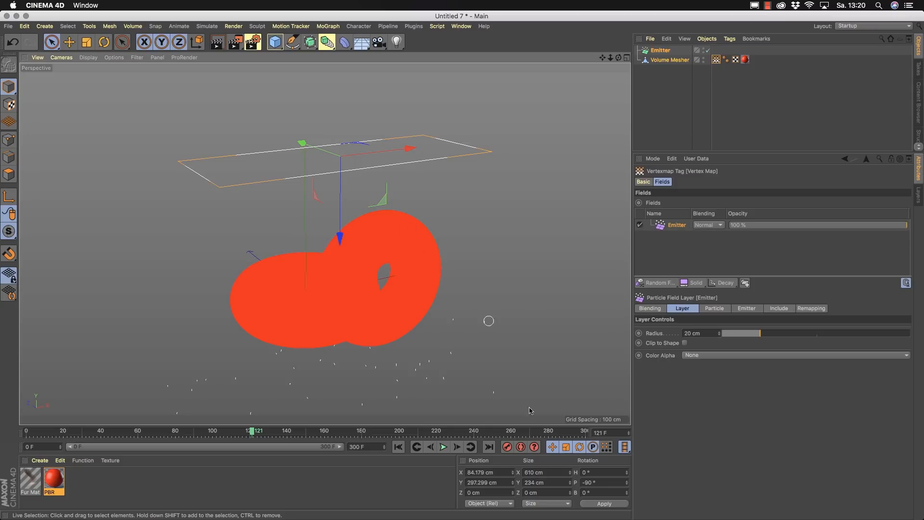
# - Rewind to frame 0 and add a Decay layer above the Emitter in the vertex map's fields
pyautogui.click(398, 446)
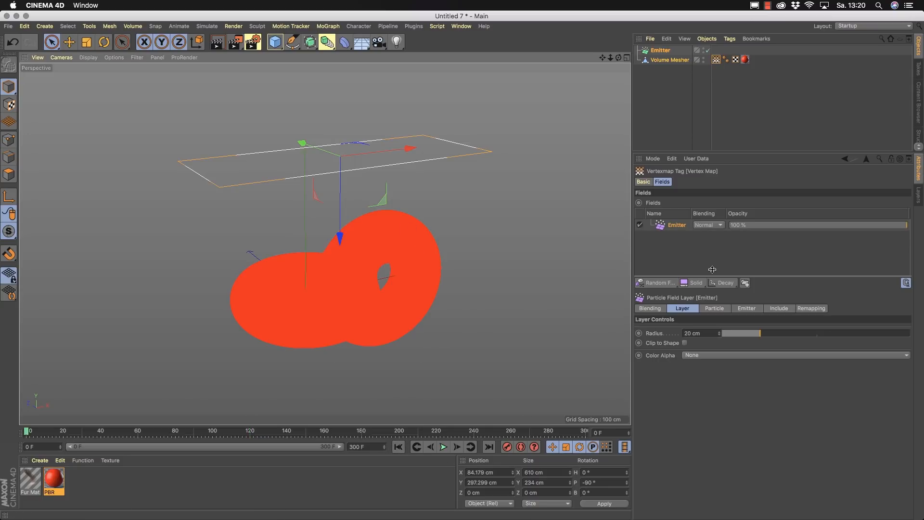
pyautogui.click(727, 285)
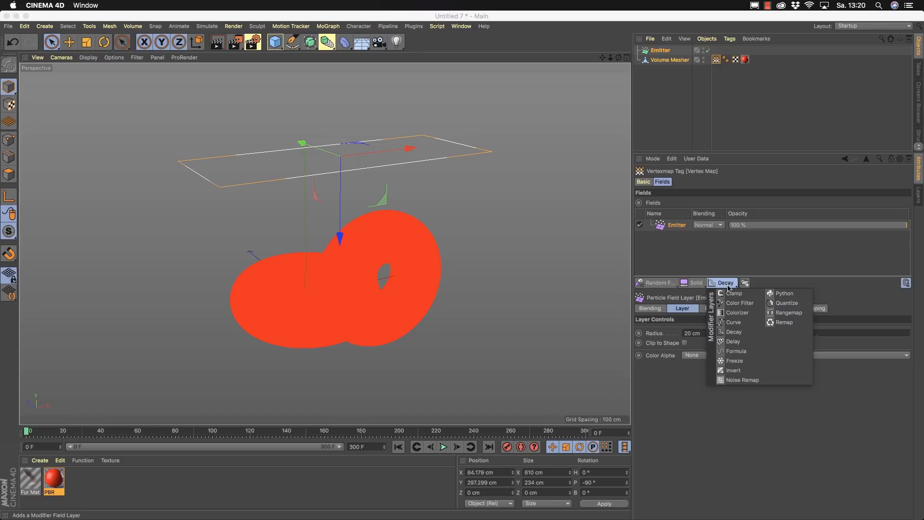
pyautogui.click(734, 332)
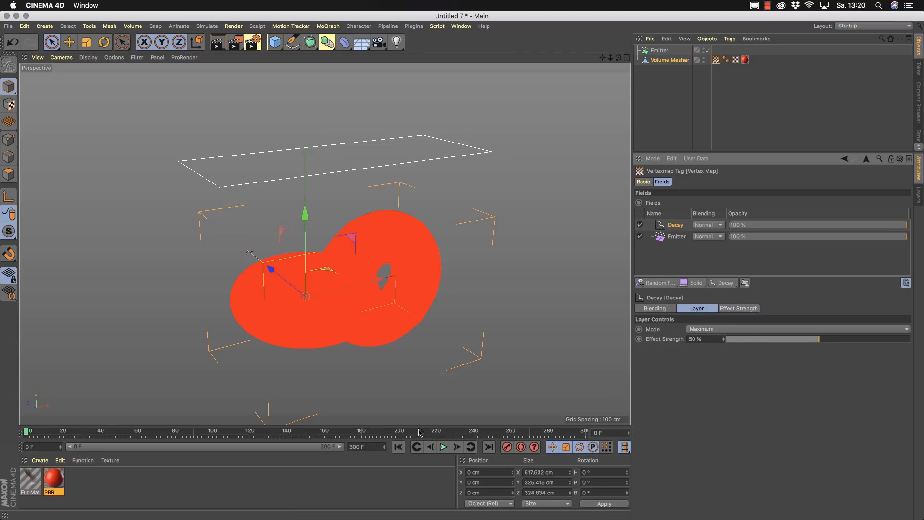
# - Play the animation twice to check the particle trails with the Decay layer's default strength
pyautogui.click(444, 447)
pyautogui.click(443, 447)
pyautogui.click(398, 447)
pyautogui.click(445, 449)
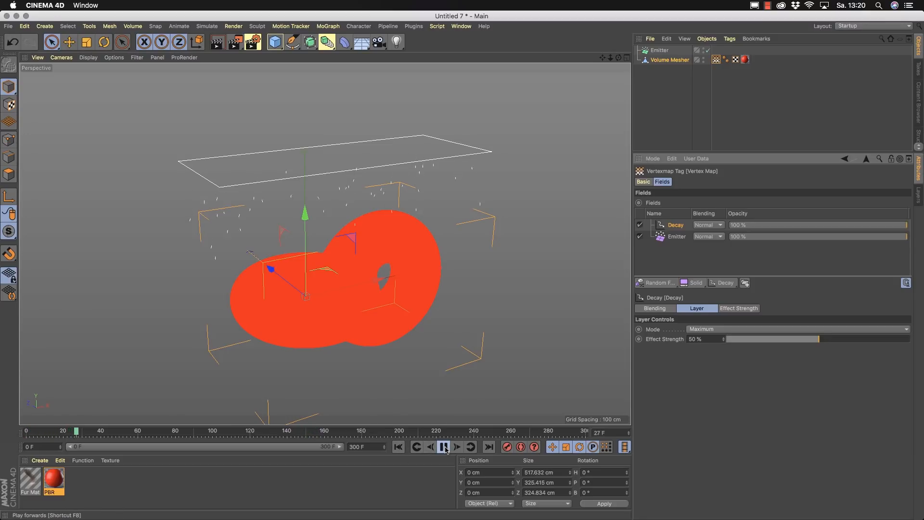
pyautogui.click(444, 447)
# - Raise the Decay layer's effect strength to 92% and preview the trails from frame 0
pyautogui.moveTo(819, 339); pyautogui.dragTo(896, 339)
pyautogui.click(399, 447)
pyautogui.click(443, 447)
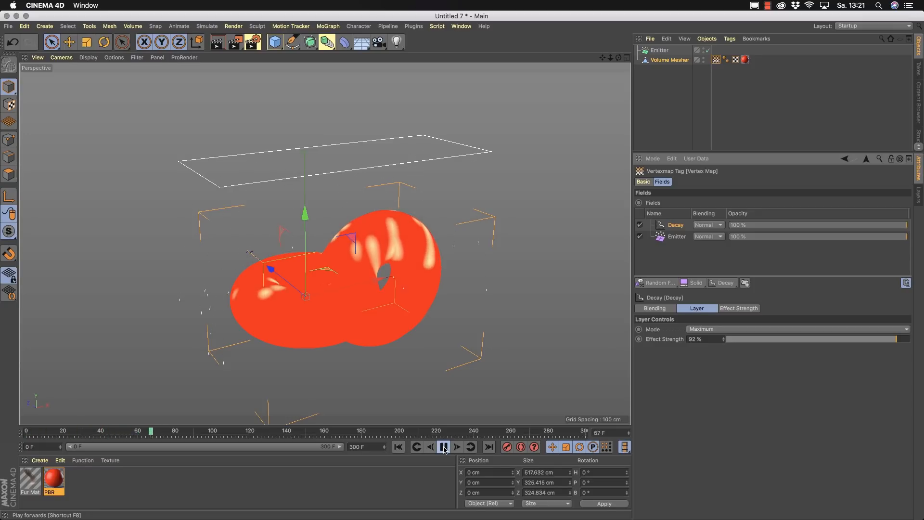
pyautogui.click(444, 447)
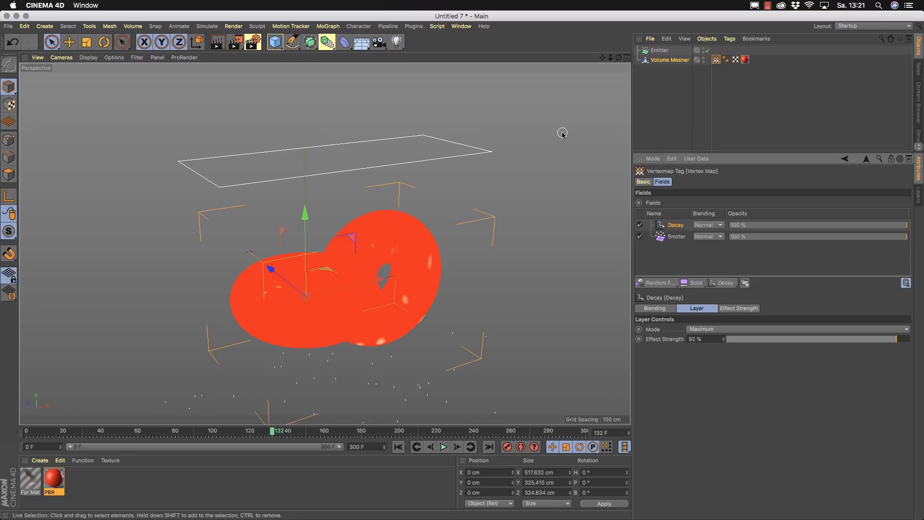
# - Switch to the Volume Mesher's PBR texture tag and play from frame 0 to check the shaded material
pyautogui.click(664, 61)
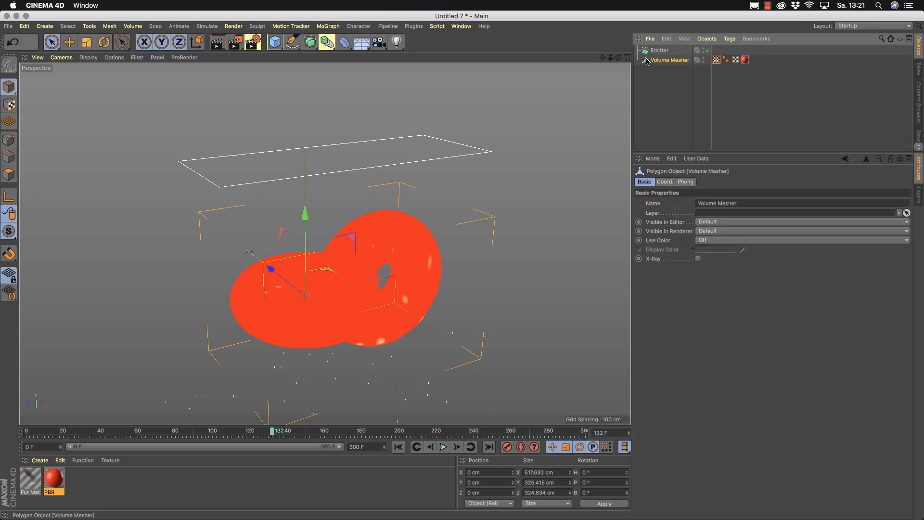
pyautogui.click(745, 59)
pyautogui.click(398, 447)
pyautogui.click(443, 446)
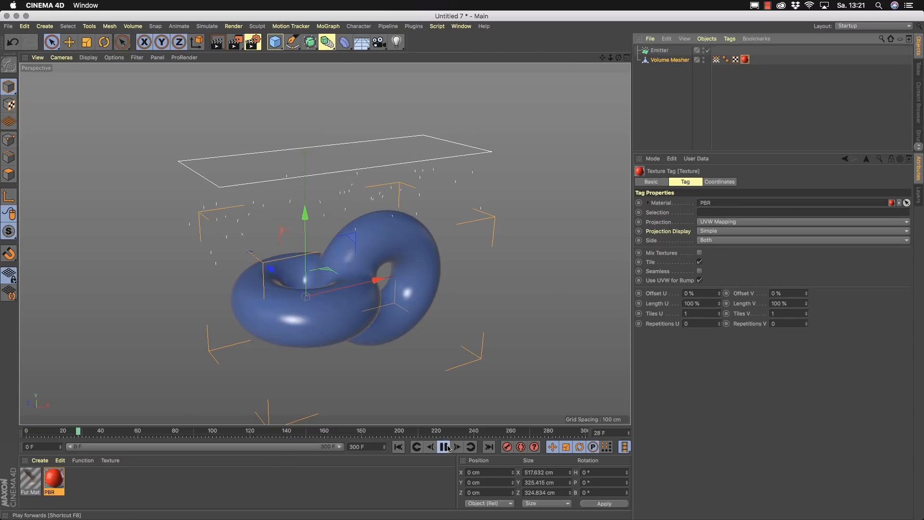
pyautogui.click(444, 446)
# - Link the new vertex map to the layer mask shader of the PBR material's Default Diffuse Infected layer
pyautogui.doubleClick(54, 479)
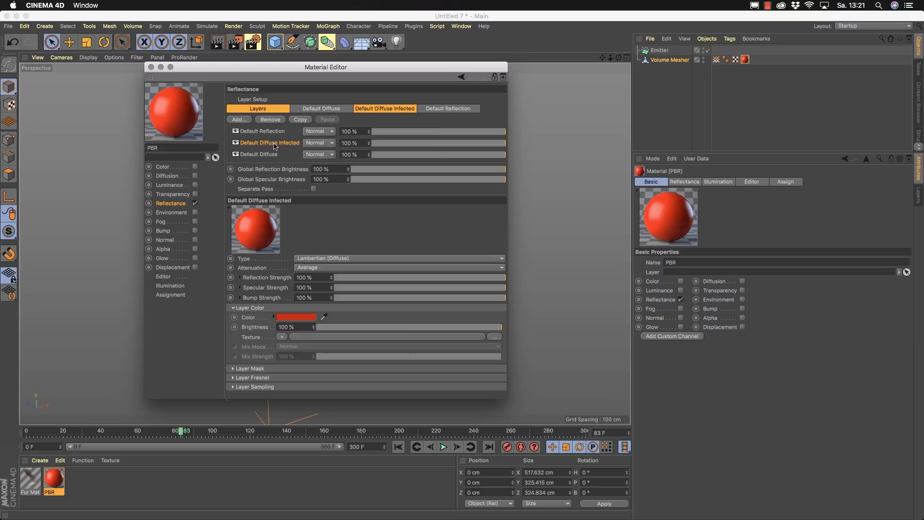
pyautogui.click(295, 308)
pyautogui.click(277, 317)
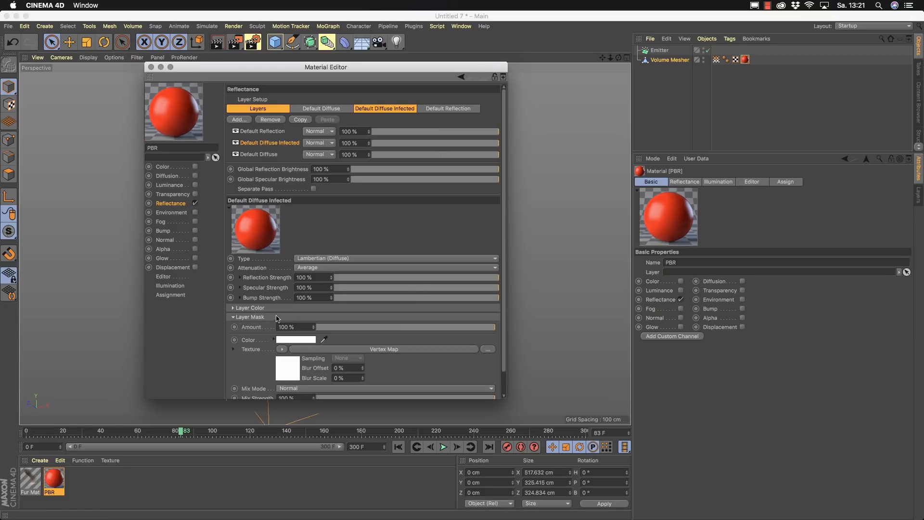
pyautogui.click(368, 348)
pyautogui.moveTo(716, 59); pyautogui.dragTo(327, 167)
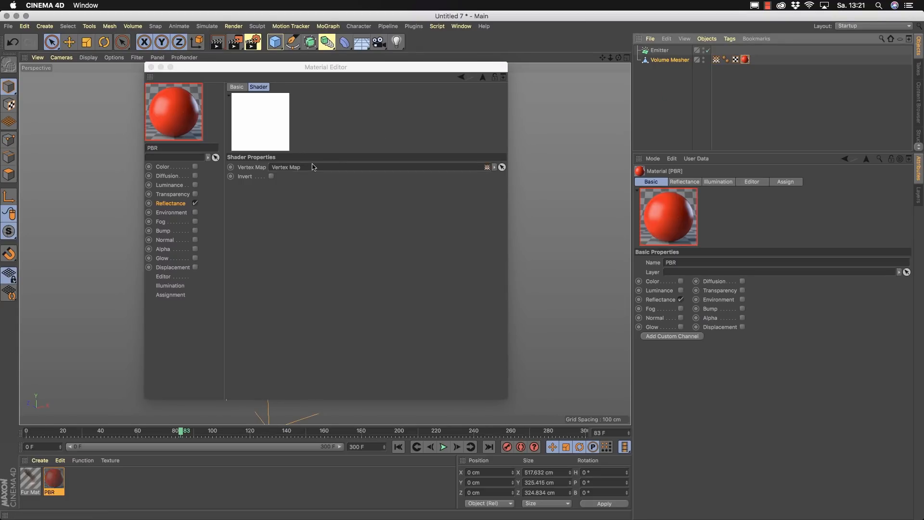
pyautogui.click(150, 67)
# - Replay the animation from frame 0 to preview the particle trails on the PBR material, stopping around frame 102
pyautogui.click(398, 447)
pyautogui.click(443, 447)
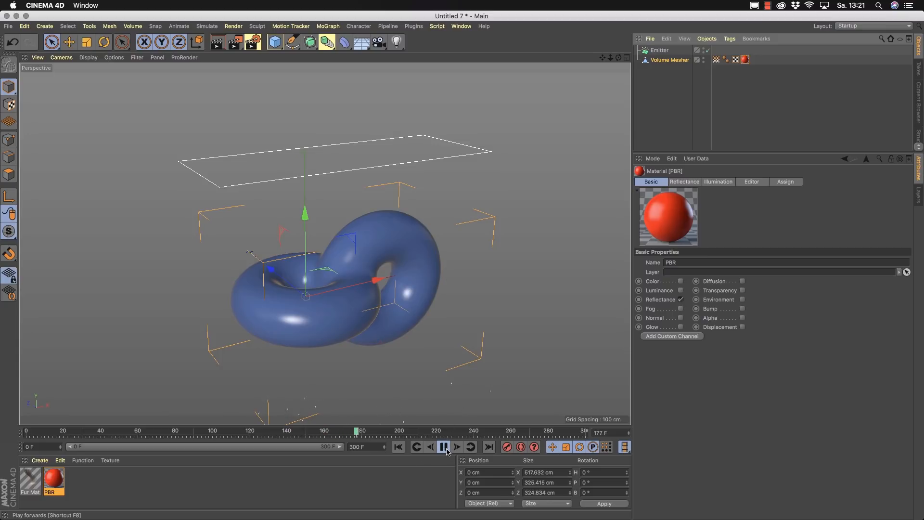
pyautogui.click(443, 447)
pyautogui.click(398, 446)
pyautogui.click(443, 448)
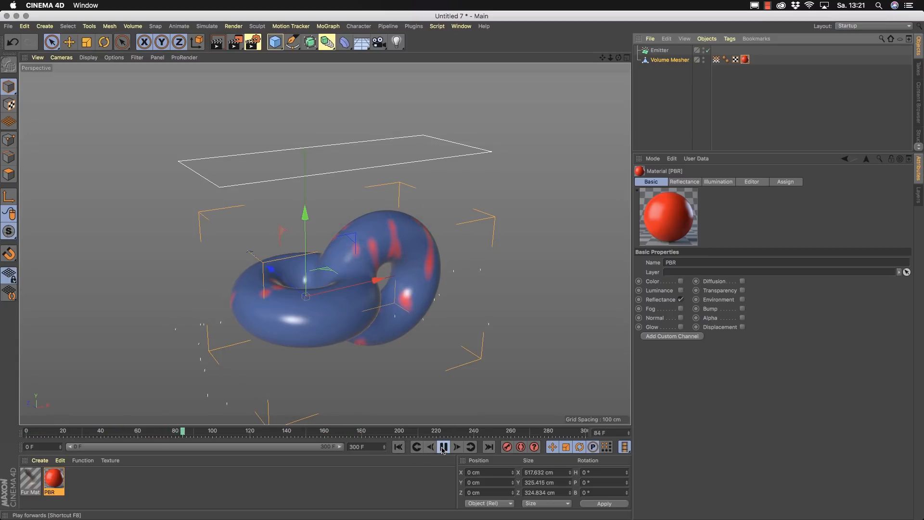
pyautogui.click(443, 447)
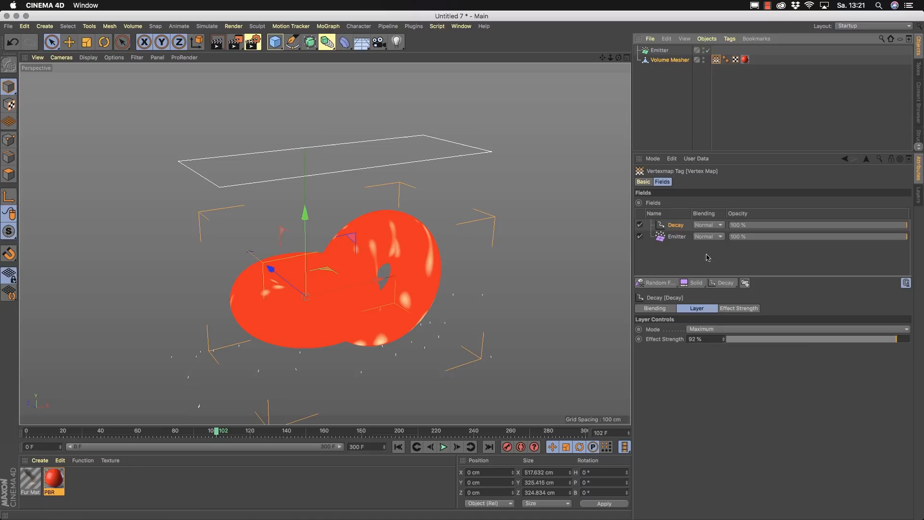
# - Examine the shape of the particle trails on the torus's vertex map from close up
pyautogui.scroll(5, 393, 269)
pyautogui.keyDown('alt'); pyautogui.moveTo(392, 270); pyautogui.dragTo(392, 311); pyautogui.keyUp('alt')
pyautogui.scroll(3, 392, 311)
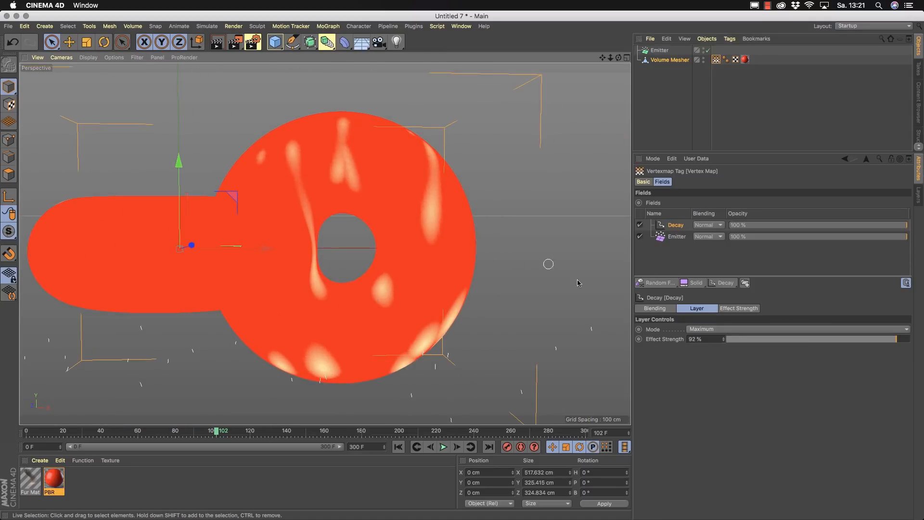
# - Set the Decay layer's effect strength to 95% and add a Random Field on top of the vertex map's field layers
pyautogui.click(900, 340)
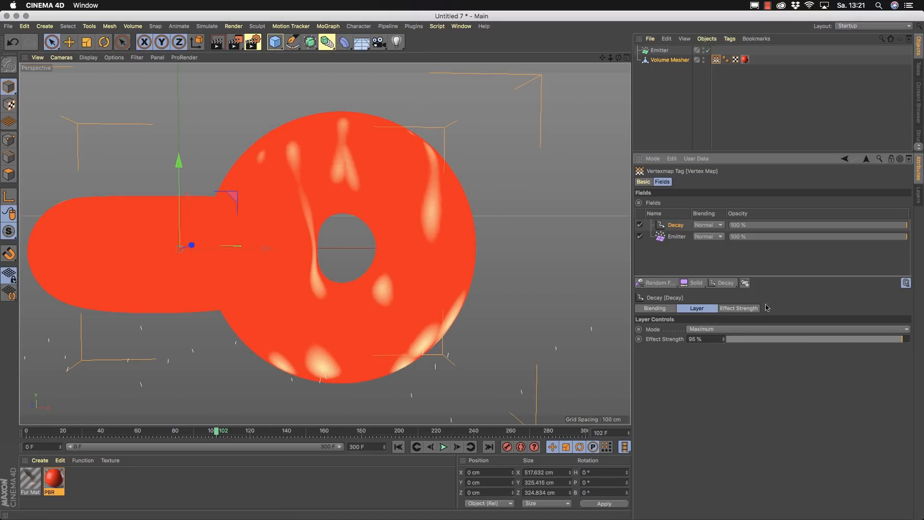
pyautogui.click(700, 284)
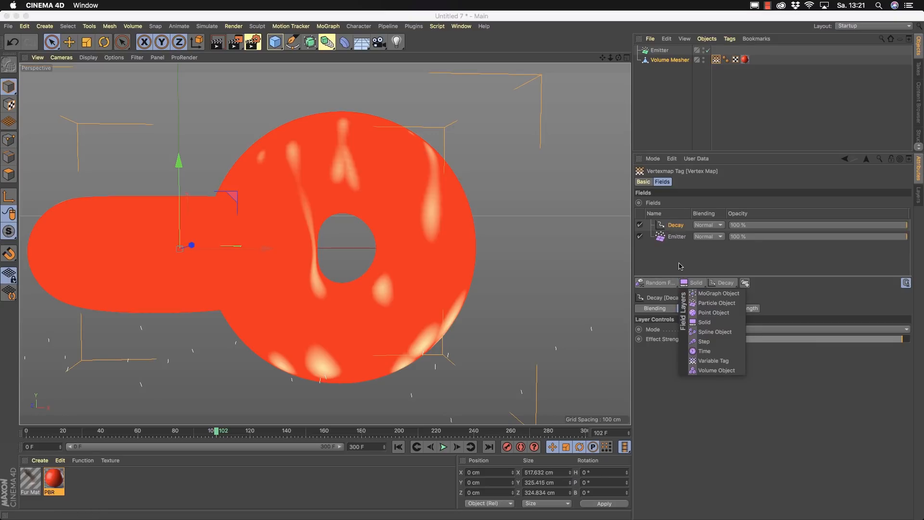
pyautogui.click(676, 284)
pyautogui.click(676, 285)
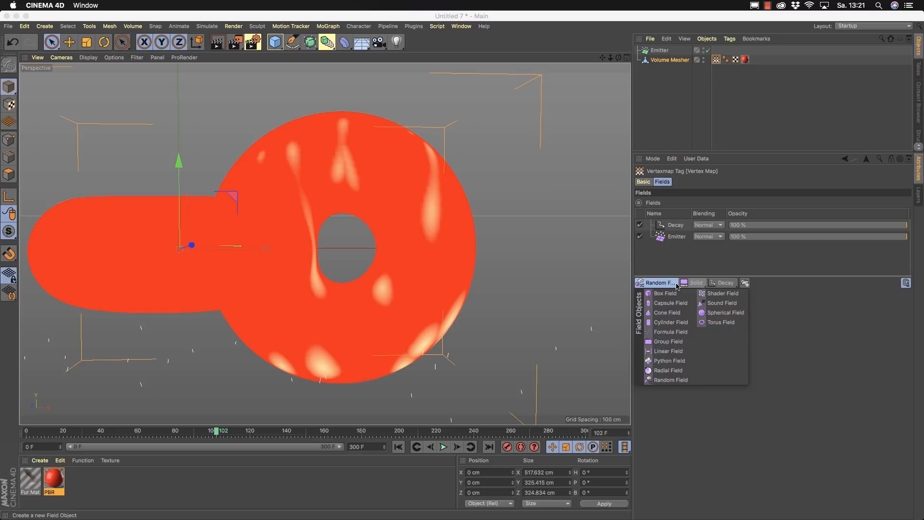
pyautogui.click(667, 381)
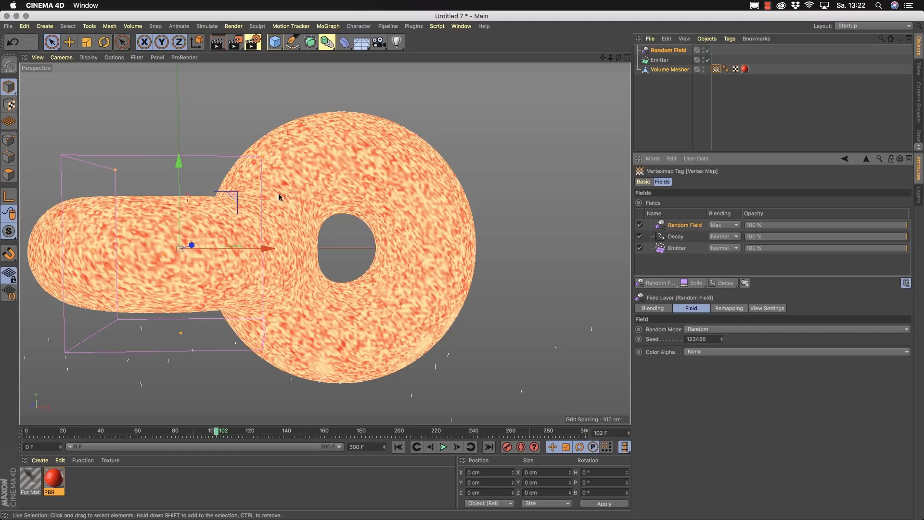
# - Switch the Random Field to Noise mode with the Turbulence noise type
pyautogui.click(794, 329)
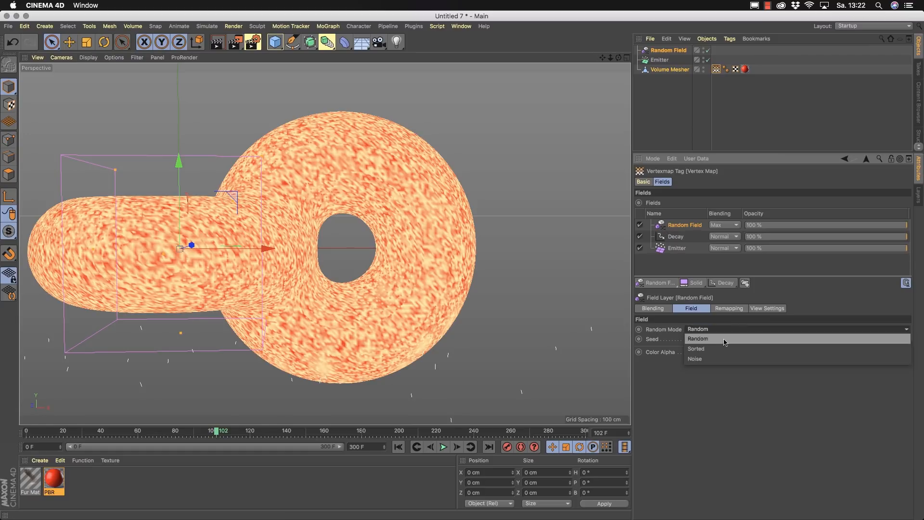
pyautogui.click(703, 349)
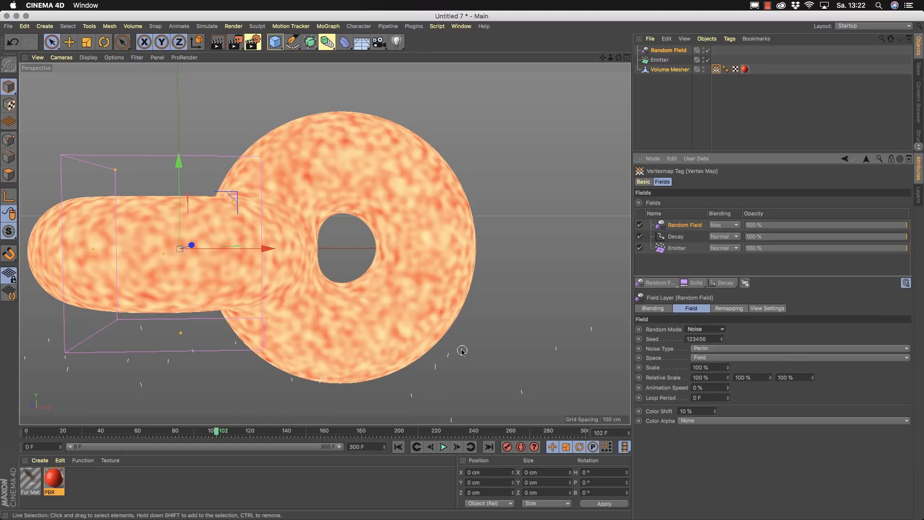
pyautogui.click(745, 349)
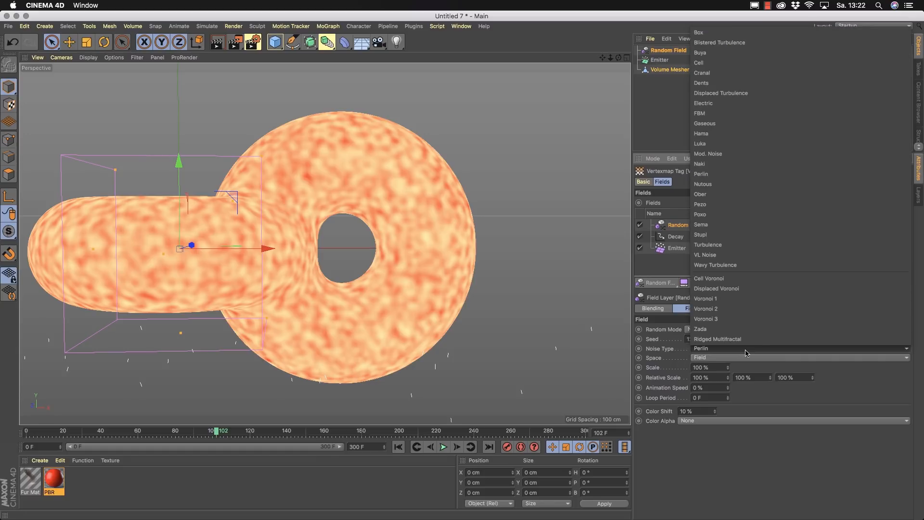
pyautogui.click(725, 245)
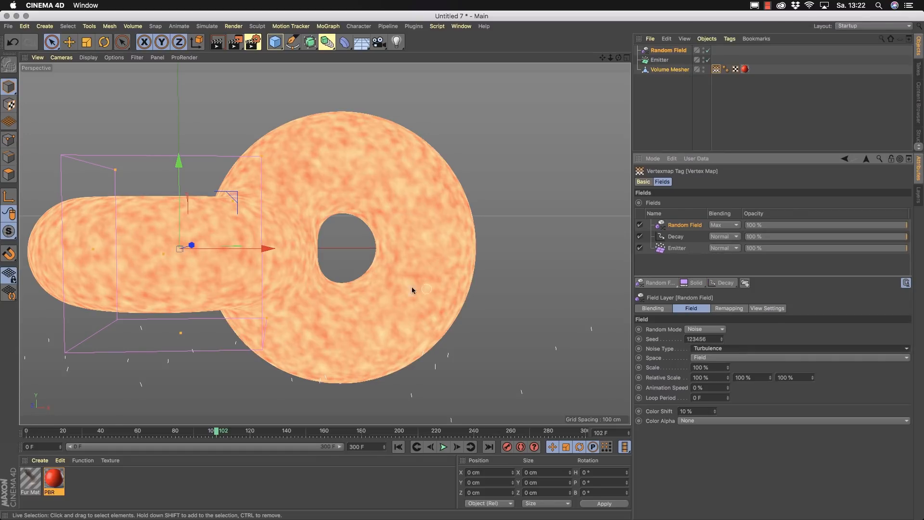
# - Blend the Random Field as Overlay and play the animation from frame 0 to preview the broken-up particle trails
pyautogui.moveTo(409, 216)
pyautogui.keyDown('alt'); pyautogui.mouseDown()
pyautogui.moveTo(426, 246)
pyautogui.moveTo(405, 231)
pyautogui.mouseUp(); pyautogui.keyUp('alt')
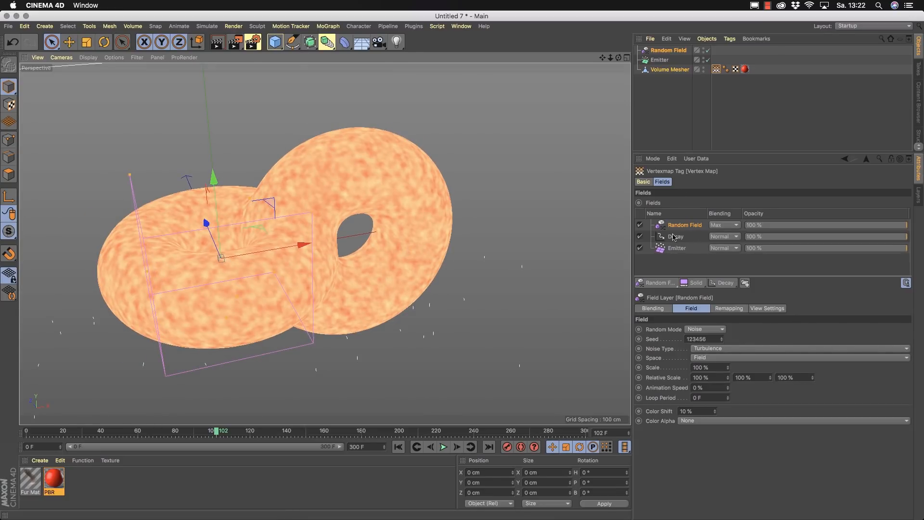
pyautogui.click(724, 225)
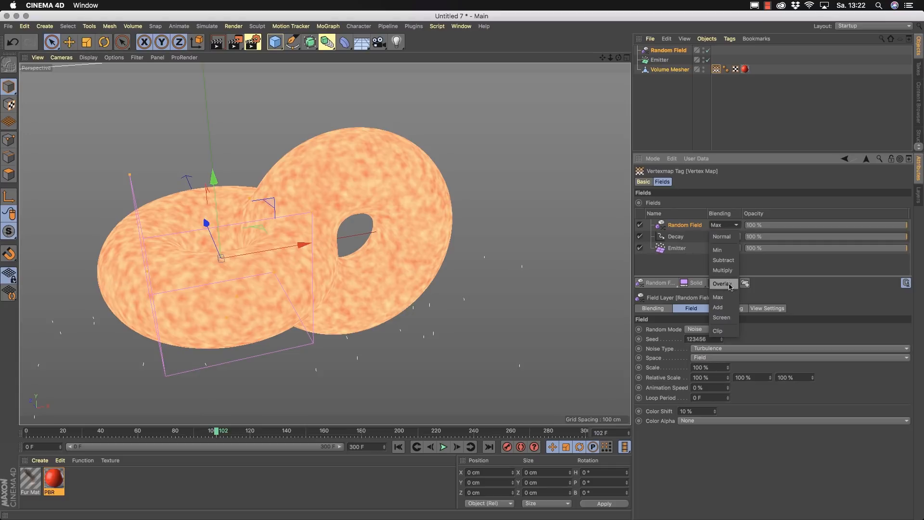
pyautogui.click(729, 283)
pyautogui.click(399, 446)
pyautogui.click(443, 447)
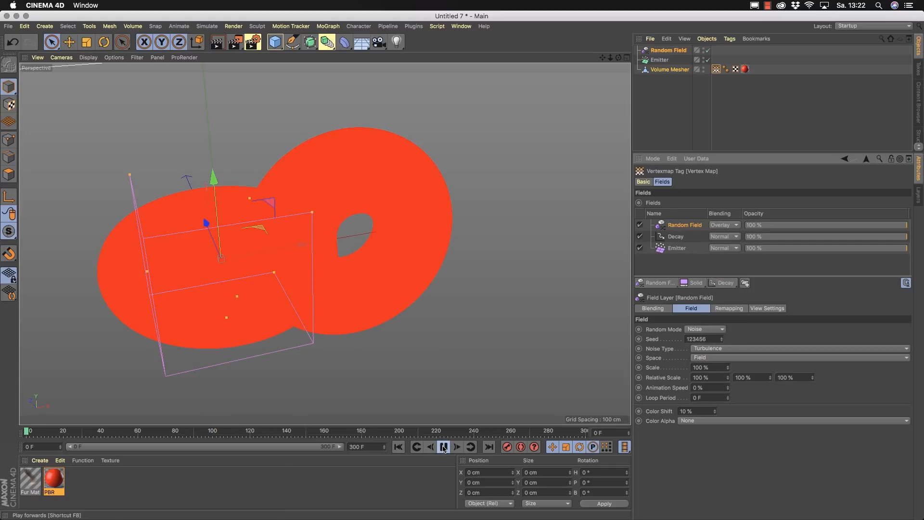
pyautogui.click(444, 447)
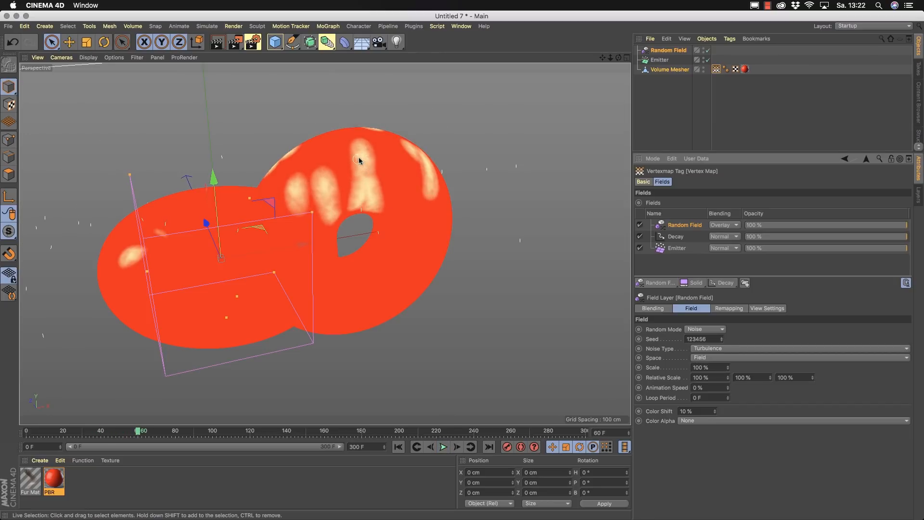
pyautogui.click(443, 447)
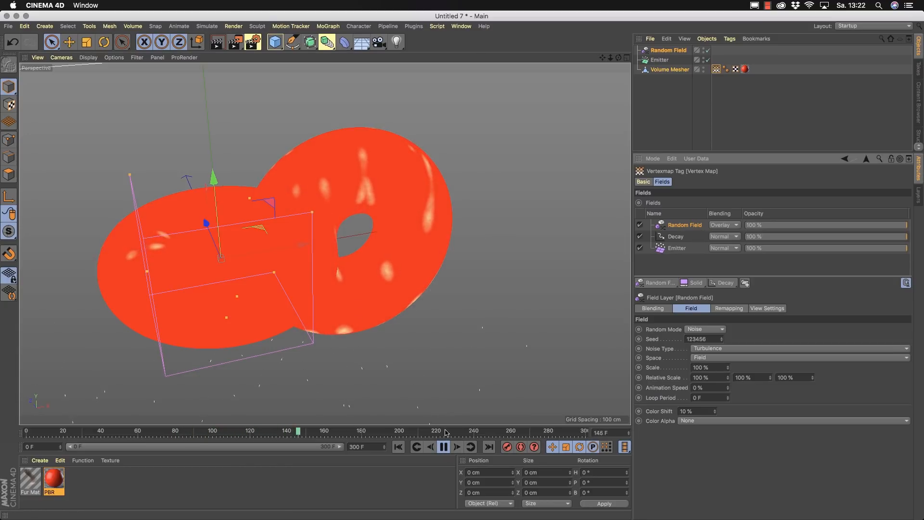
pyautogui.click(444, 448)
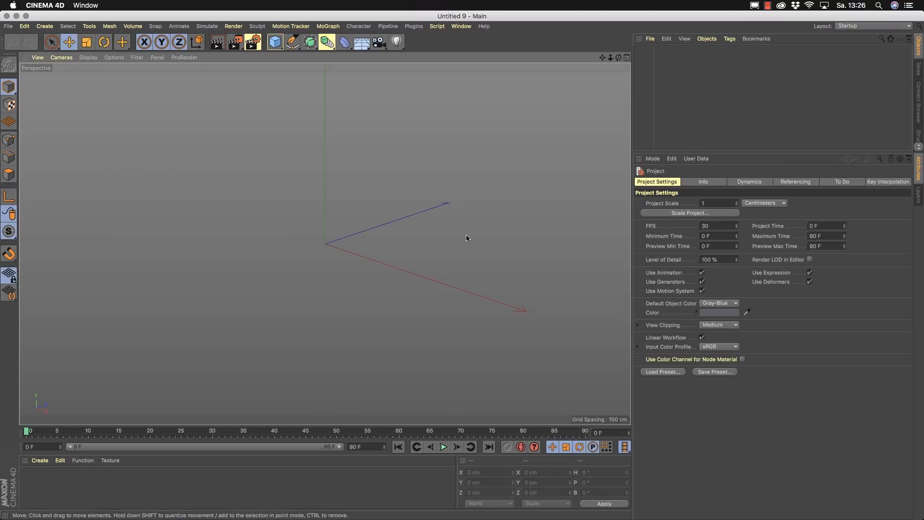
# - Add a Volume Builder to the empty scene
pyautogui.click(134, 26)
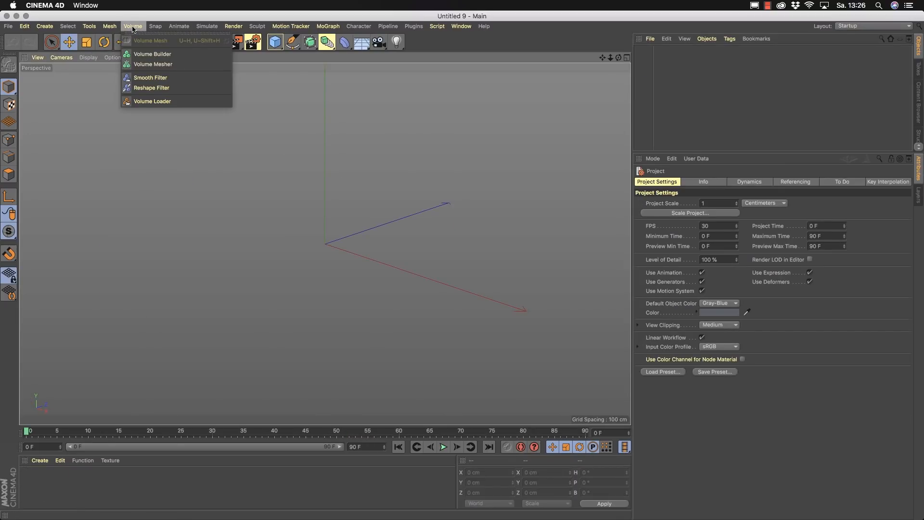
pyautogui.click(142, 54)
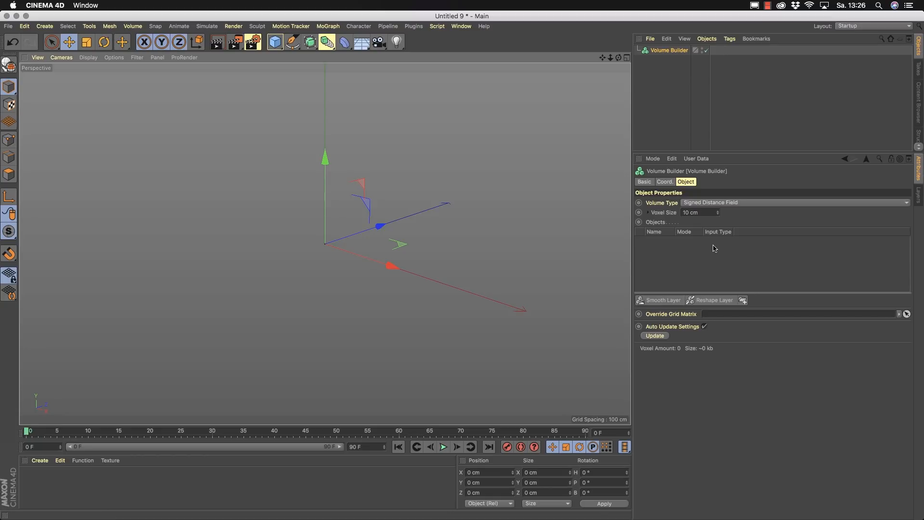
pyautogui.click(51, 27)
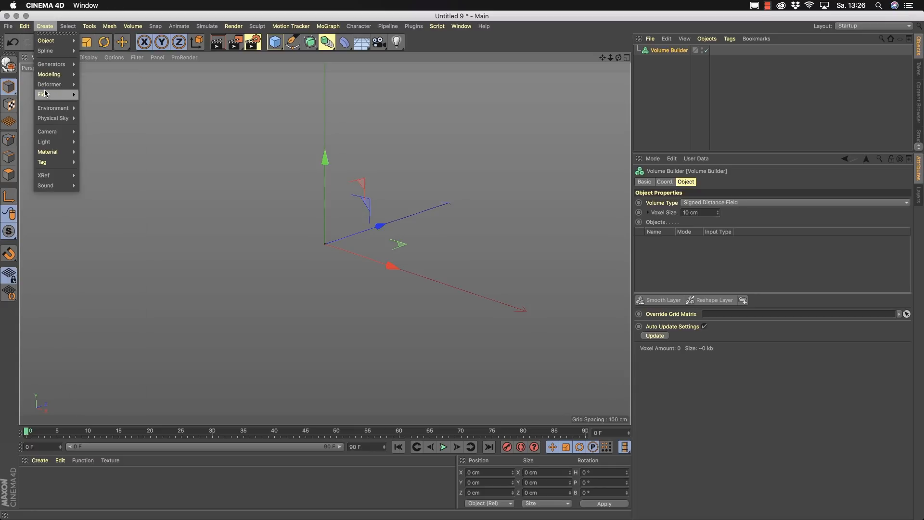
pyautogui.moveTo(46, 93)
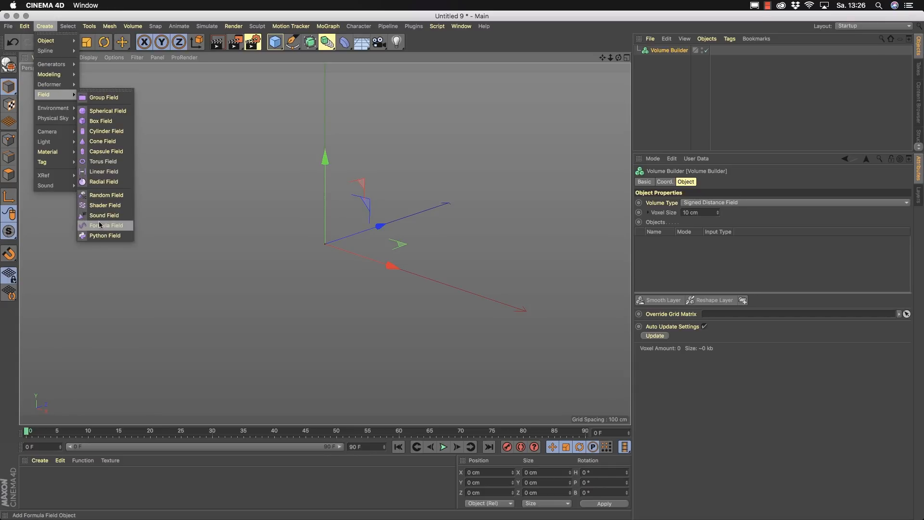
pyautogui.click(115, 101)
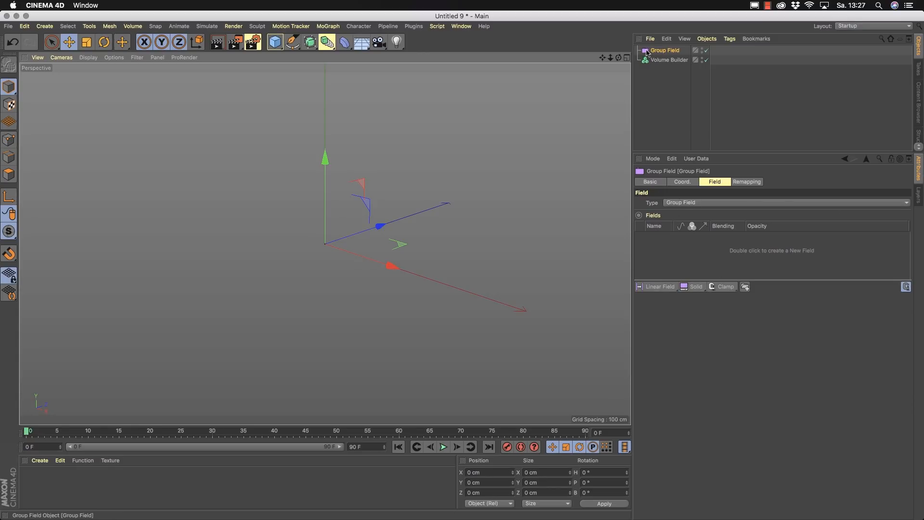
pyautogui.press('Delete')
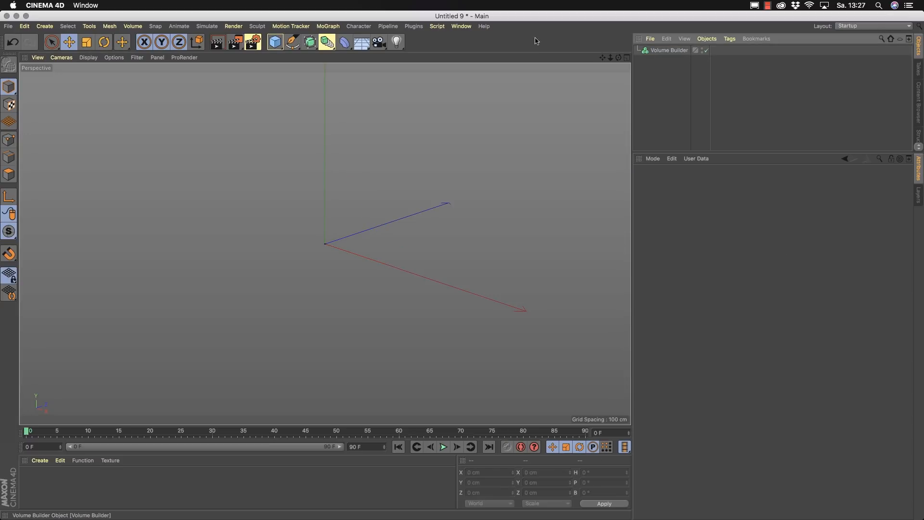
# - Add a Torus Field object to the scene alongside the Volume Builder
pyautogui.click(45, 26)
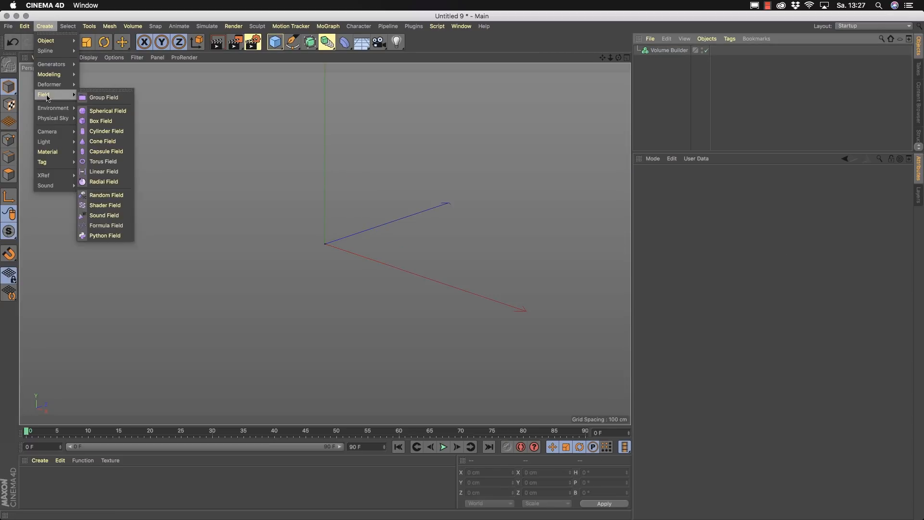
pyautogui.click(99, 162)
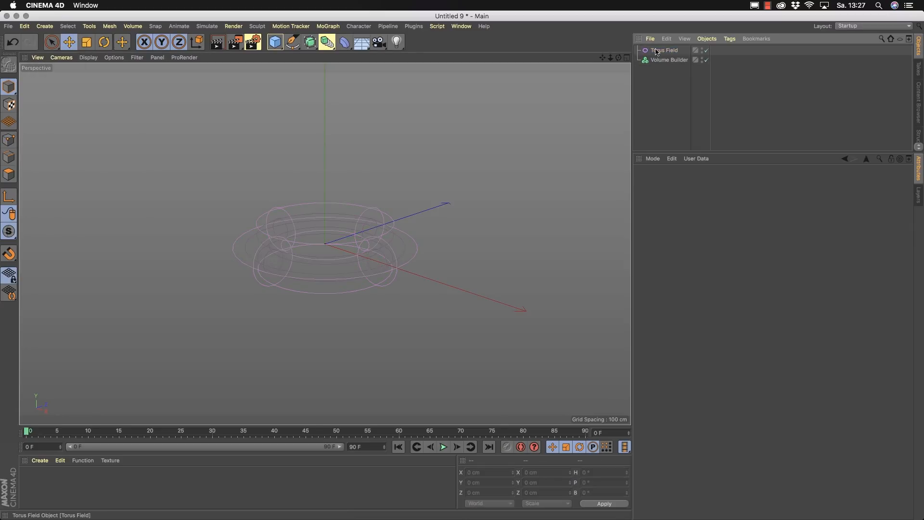
pyautogui.moveTo(340, 236)
pyautogui.keyDown('alt'); pyautogui.mouseDown()
pyautogui.moveTo(313, 315)
pyautogui.moveTo(330, 279)
pyautogui.moveTo(298, 226)
pyautogui.moveTo(304, 238)
pyautogui.mouseUp(); pyautogui.keyUp('alt')
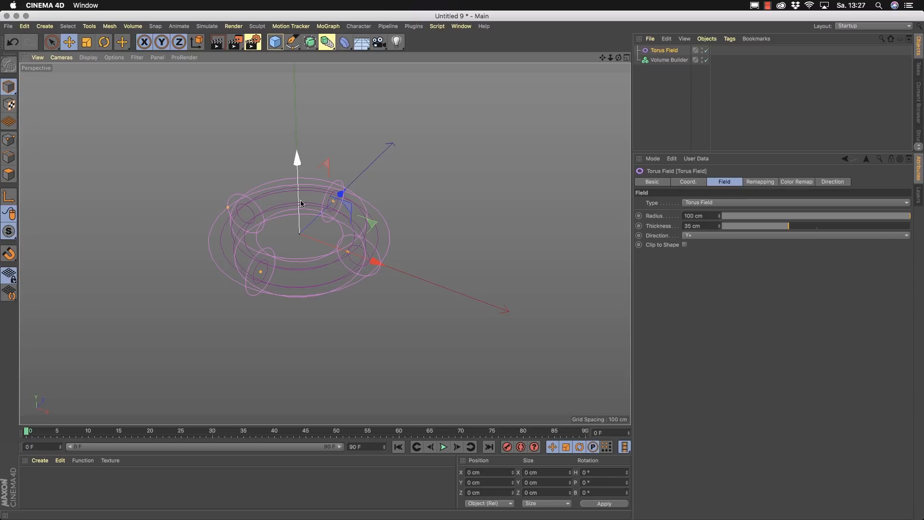
# - Link the Torus Field into the Volume Builder's object list and set the voxel size to 6 cm
pyautogui.click(647, 62)
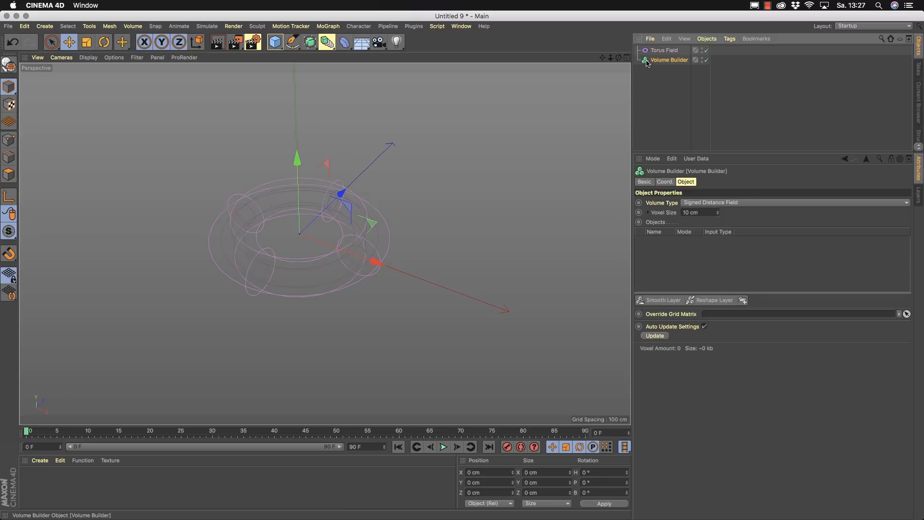
pyautogui.moveTo(650, 51); pyautogui.dragTo(659, 245)
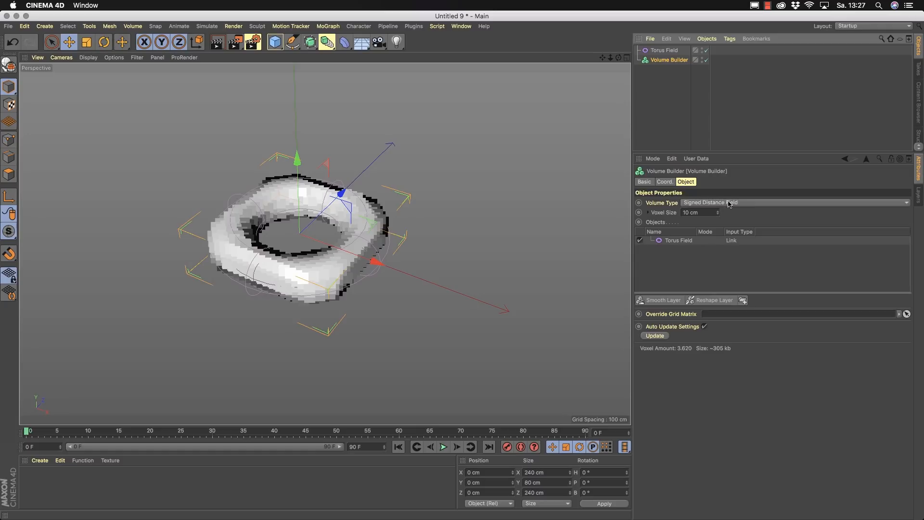
pyautogui.click(688, 213)
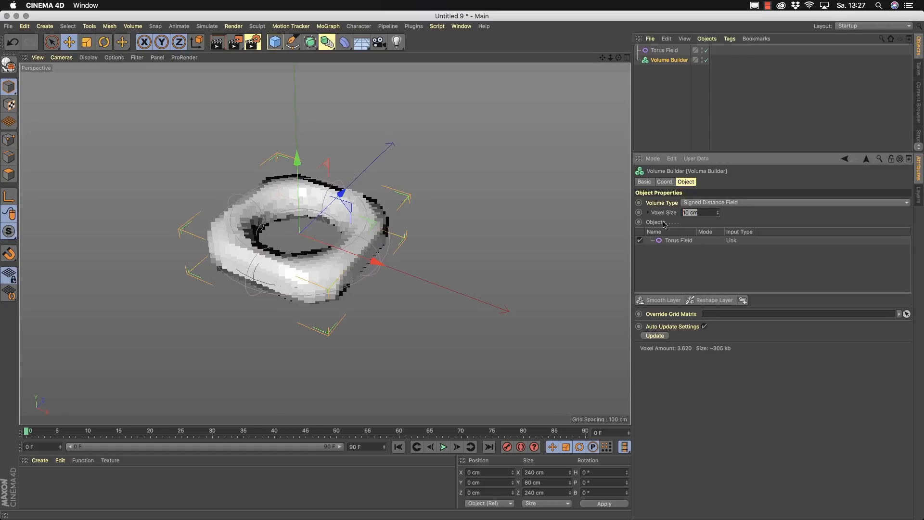
pyautogui.write('6')
pyautogui.press('Return')
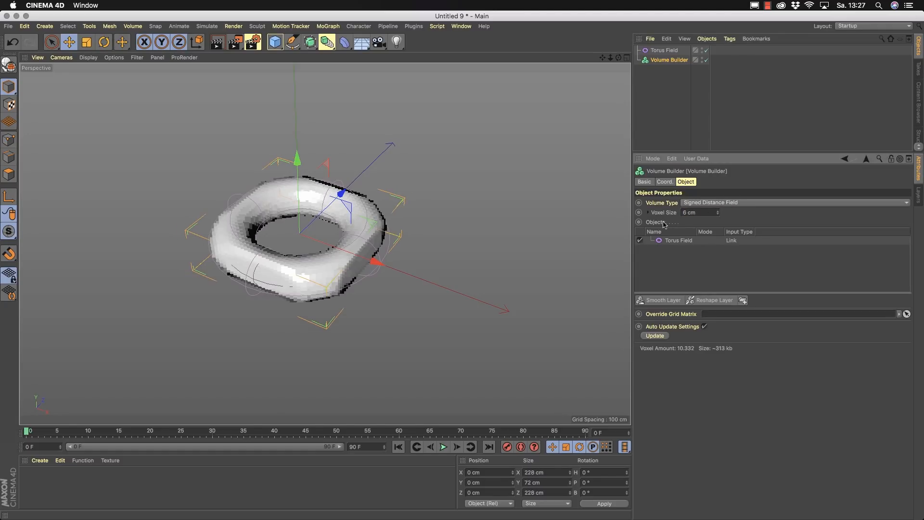
# - Inspect the volume's clipped outer sides and select the Torus Field entry in the Volume Builder to show its creation settings
pyautogui.scroll(3, 389, 267)
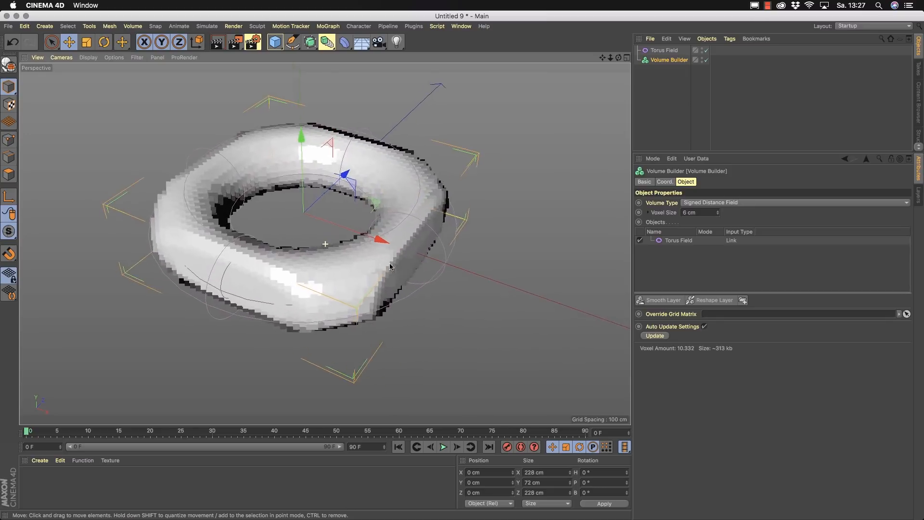
pyautogui.keyDown('alt'); pyautogui.moveTo(390, 266); pyautogui.dragTo(429, 270, button='middle'); pyautogui.keyUp('alt')
pyautogui.keyDown('alt'); pyautogui.moveTo(429, 270); pyautogui.dragTo(459, 320); pyautogui.keyUp('alt')
pyautogui.keyDown('alt'); pyautogui.moveTo(466, 290); pyautogui.dragTo(476, 316, button='middle'); pyautogui.keyUp('alt')
pyautogui.scroll(-2, 475, 316)
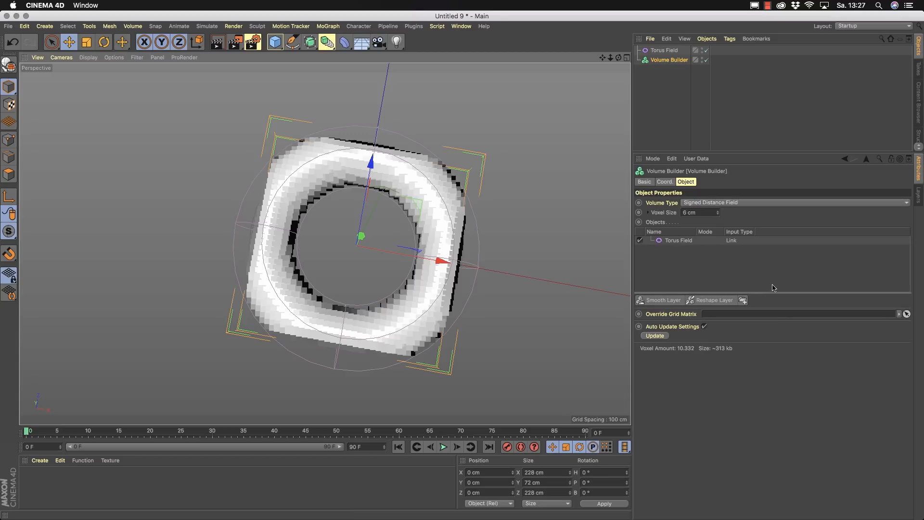
pyautogui.click(677, 241)
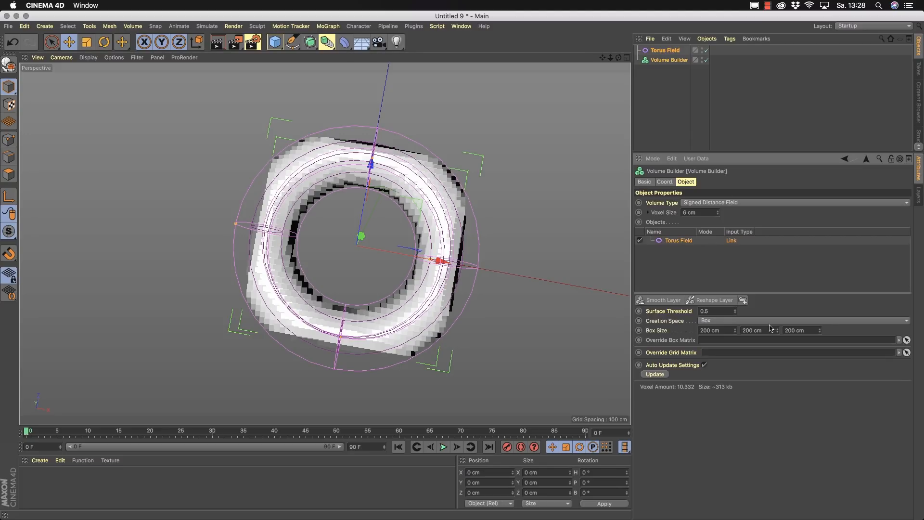
# - Try Objects as the Torus Field's creation space, and return it to Box
pyautogui.click(874, 322)
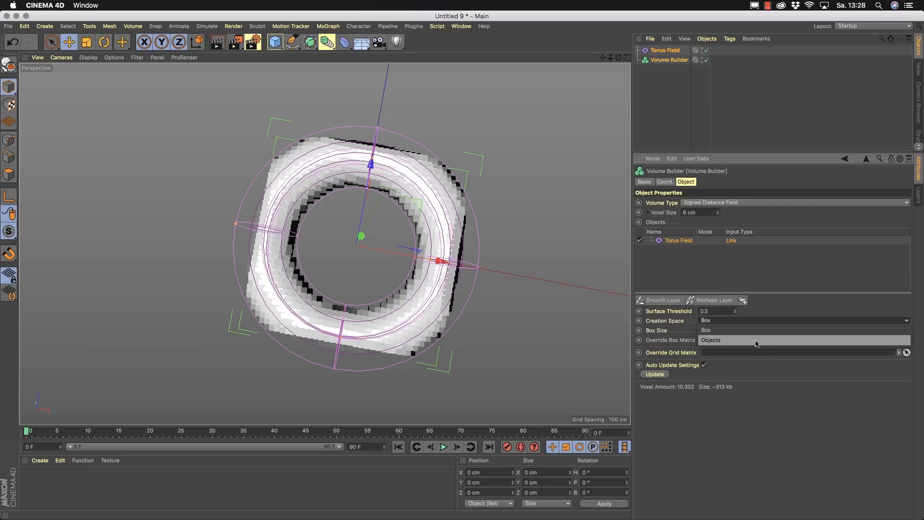
pyautogui.click(756, 341)
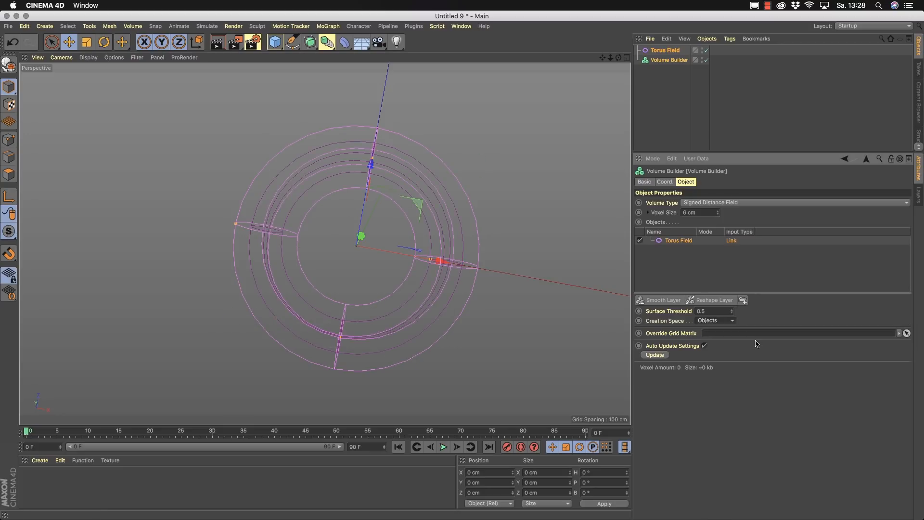
pyautogui.click(719, 321)
pyautogui.click(717, 330)
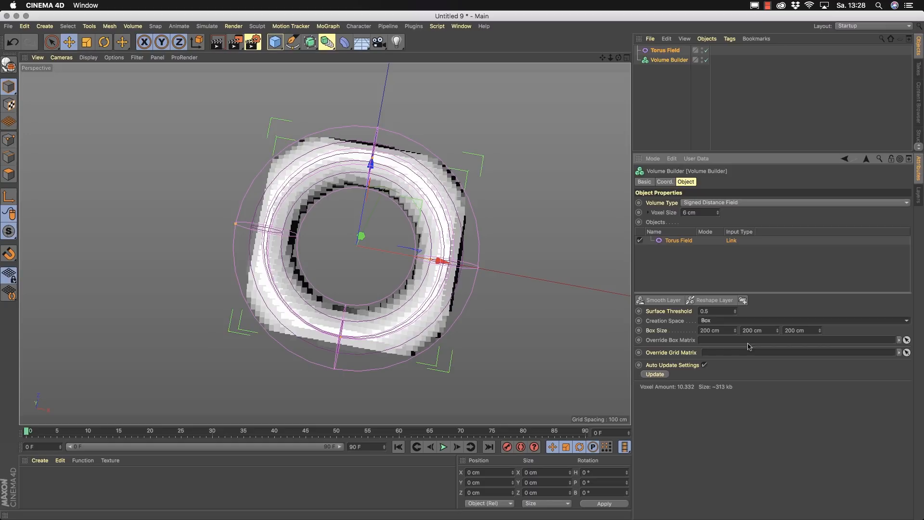
# - Enlarge the Torus Field's creation box to 296 cm in X and 350 cm in Z so it encloses the torus
pyautogui.moveTo(735, 334); pyautogui.dragTo(821, 333)
pyautogui.keyDown('alt'); pyautogui.moveTo(445, 315); pyautogui.dragTo(320, 231); pyautogui.keyUp('alt')
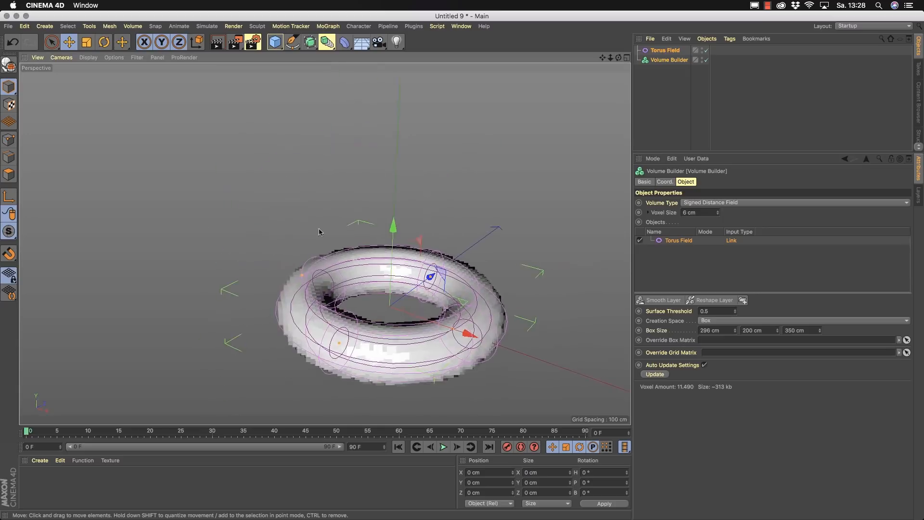
pyautogui.keyDown('alt'); pyautogui.moveTo(411, 336); pyautogui.dragTo(347, 246, button='middle'); pyautogui.keyUp('alt')
pyautogui.keyDown('alt'); pyautogui.moveTo(347, 245); pyautogui.dragTo(358, 320); pyautogui.keyUp('alt')
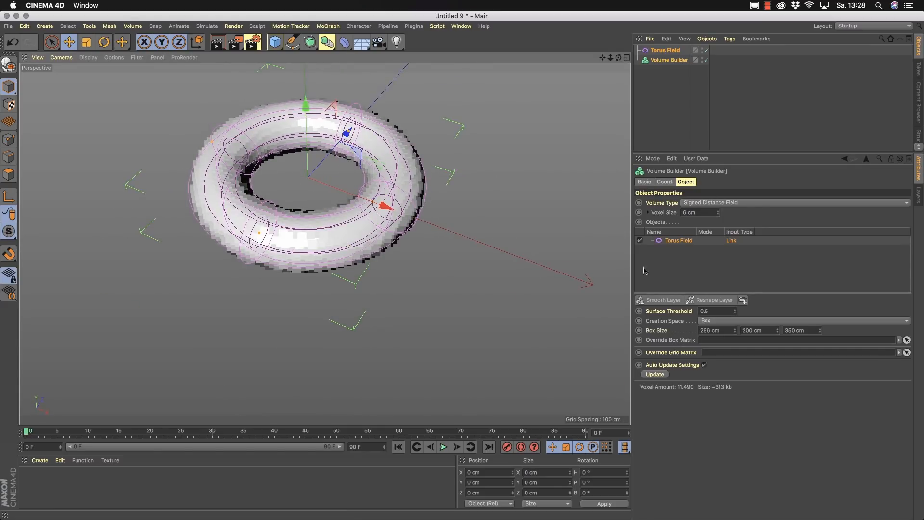
# - Remove the Torus Field from the Volume Builder's object list and delete the field from the scene
pyautogui.click(663, 240)
pyautogui.press('Delete')
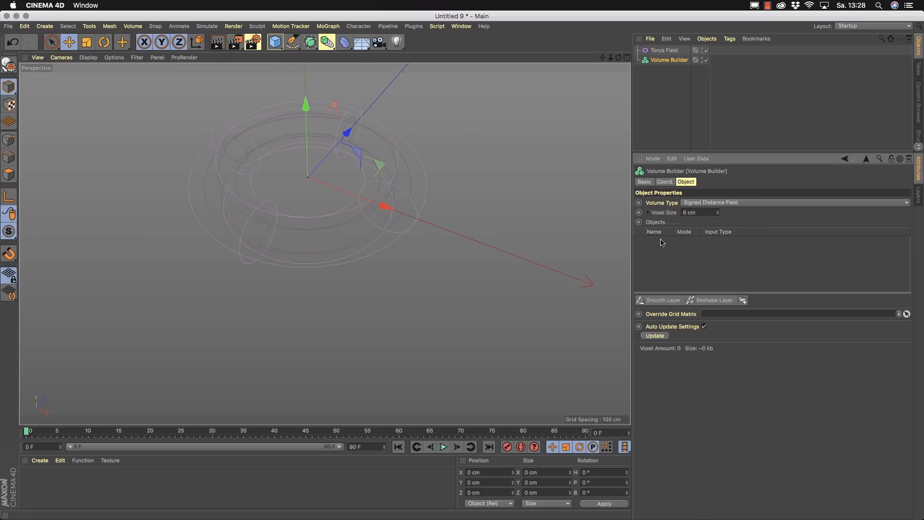
pyautogui.click(664, 51)
pyautogui.press('Delete')
pyautogui.click(666, 50)
# - Add a Random Field to the scene and set its Random Mode to Noise
pyautogui.click(44, 26)
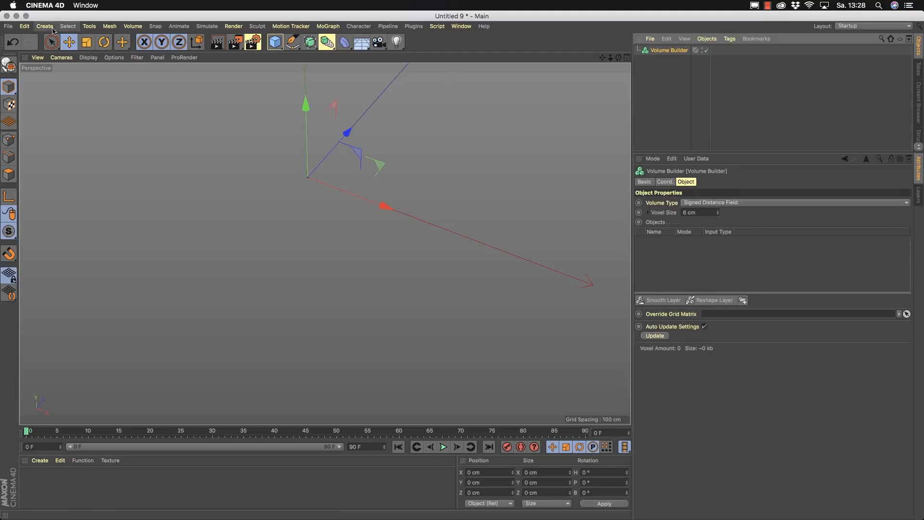
pyautogui.moveTo(52, 98)
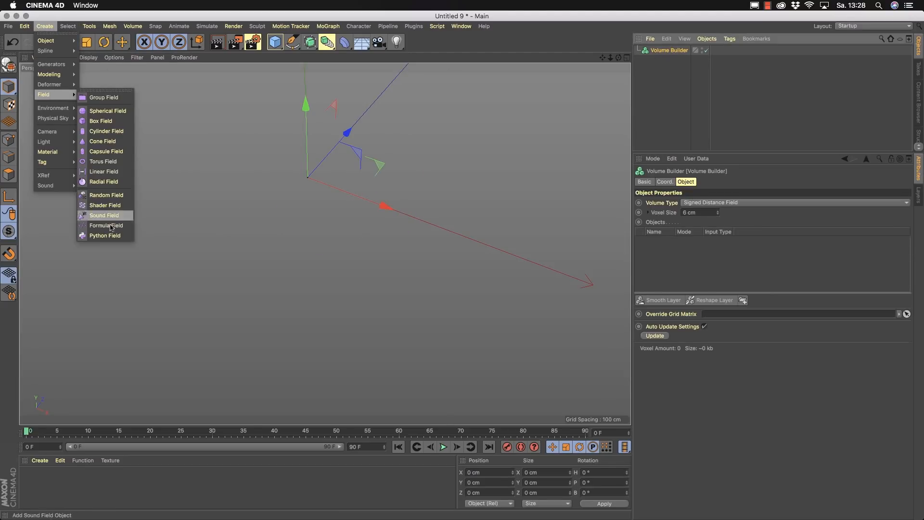
pyautogui.click(107, 195)
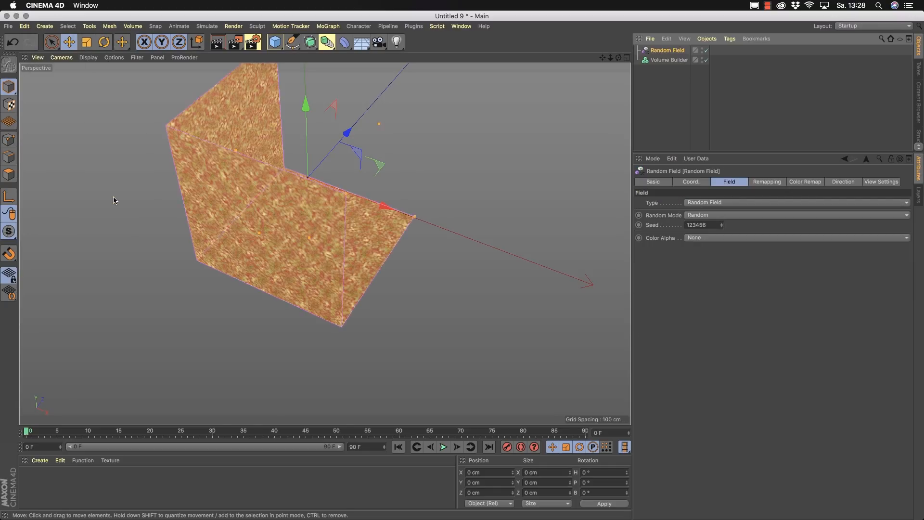
pyautogui.keyDown('alt'); pyautogui.moveTo(144, 213); pyautogui.dragTo(371, 252); pyautogui.keyUp('alt')
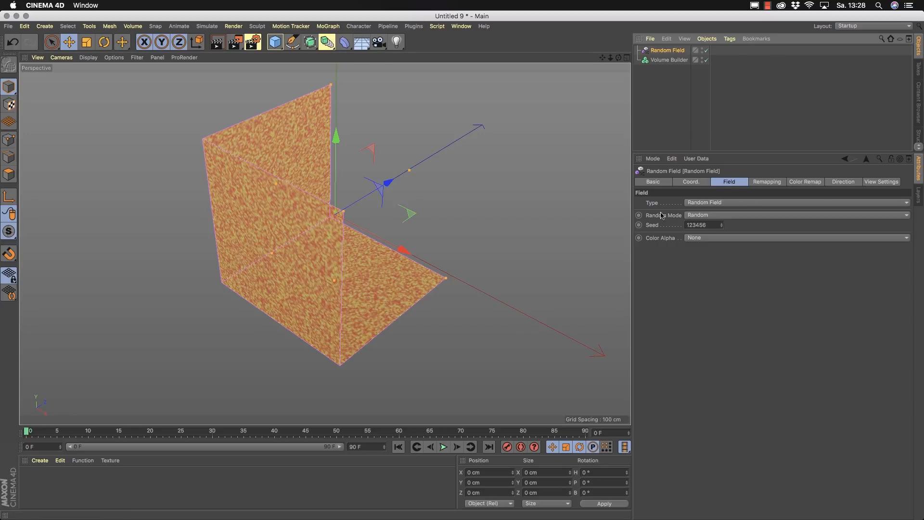
pyautogui.click(715, 216)
pyautogui.click(705, 244)
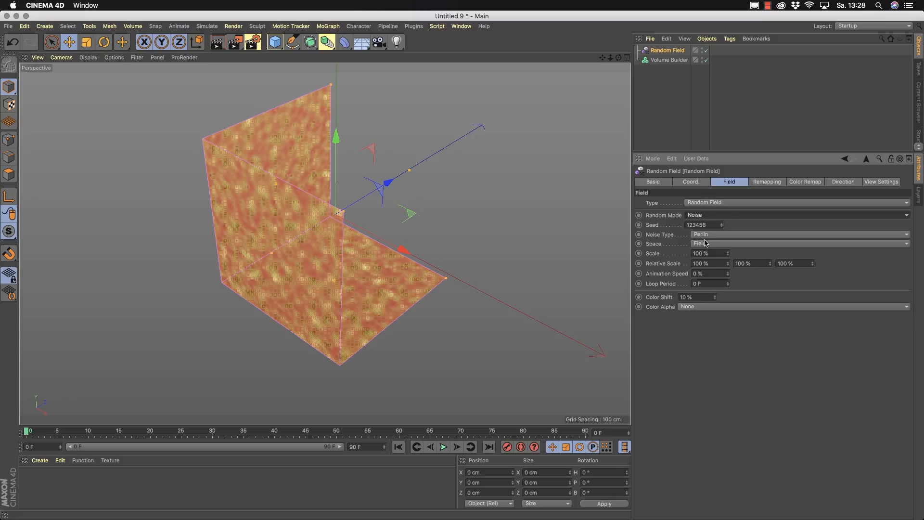
# - Set the Random Field's noise type to Turbulence and its scale to 300 %
pyautogui.click(907, 234)
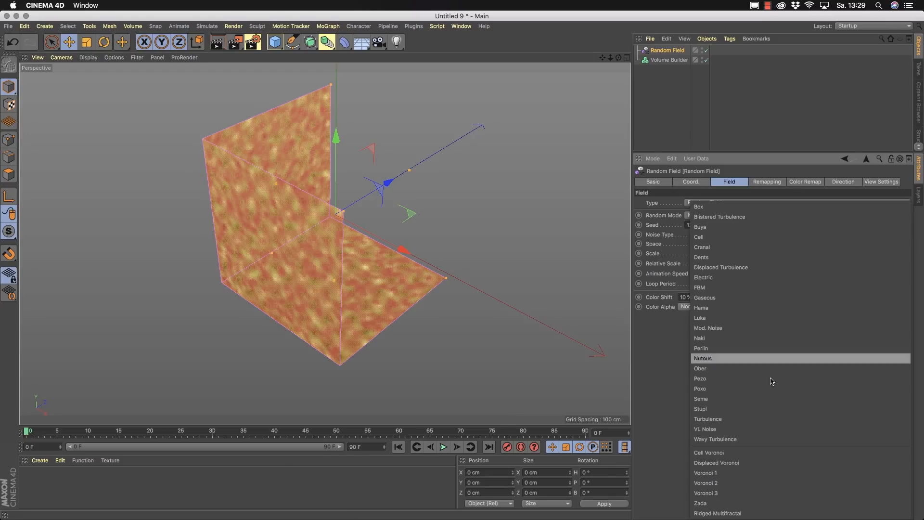
pyautogui.click(770, 419)
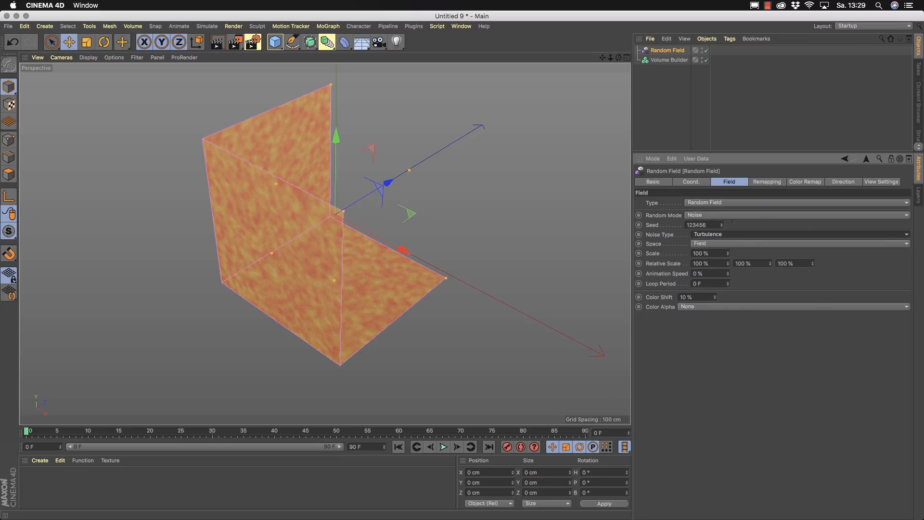
pyautogui.doubleClick(714, 253)
pyautogui.write('300')
pyautogui.press('Return')
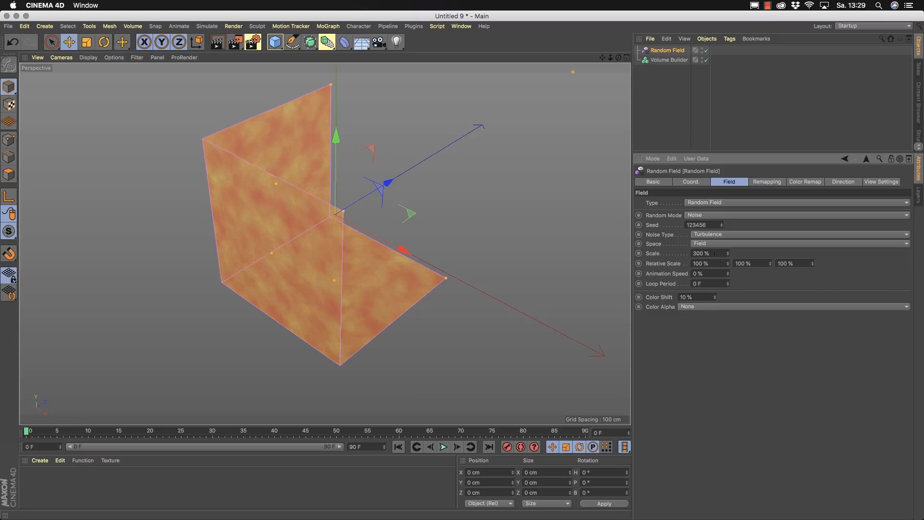
pyautogui.keyDown('alt'); pyautogui.moveTo(406, 263); pyautogui.dragTo(382, 270); pyautogui.keyUp('alt')
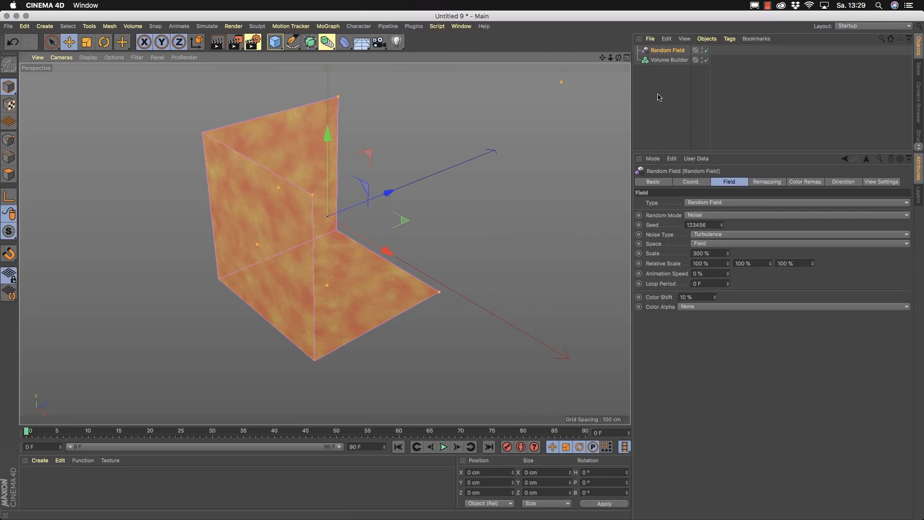
# - Link the Random Field into the Volume Builder's object list and select its entry to show the creation settings
pyautogui.click(645, 62)
pyautogui.moveTo(648, 52); pyautogui.dragTo(705, 249)
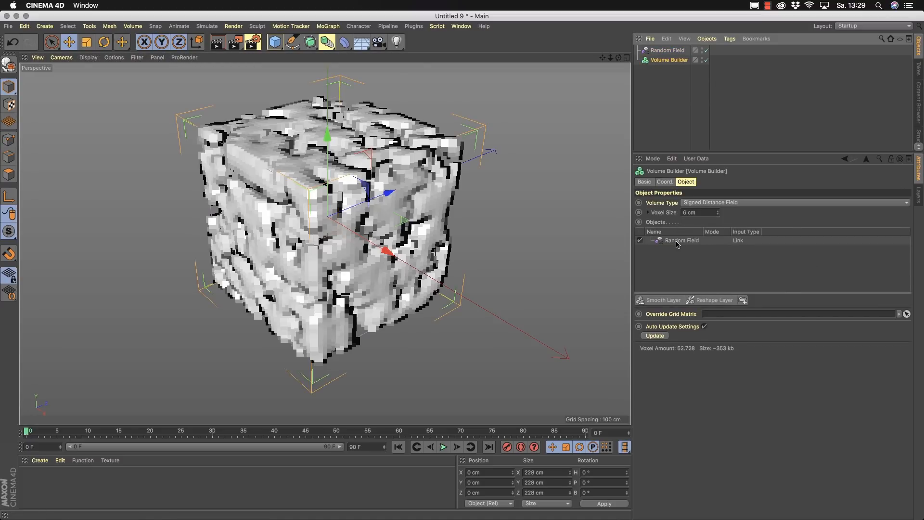
pyautogui.click(677, 241)
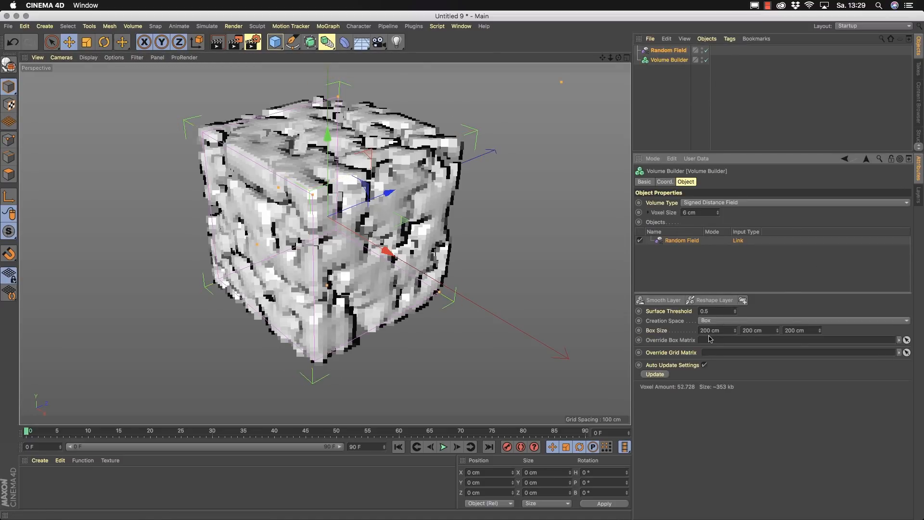
# - Enlarge the Random Field's creation box to 295 x 284 x 346 cm and lower its Surface Threshold to 0.49
pyautogui.scroll(-5, 407, 250)
pyautogui.keyDown('alt'); pyautogui.moveTo(407, 252); pyautogui.dragTo(457, 236); pyautogui.keyUp('alt')
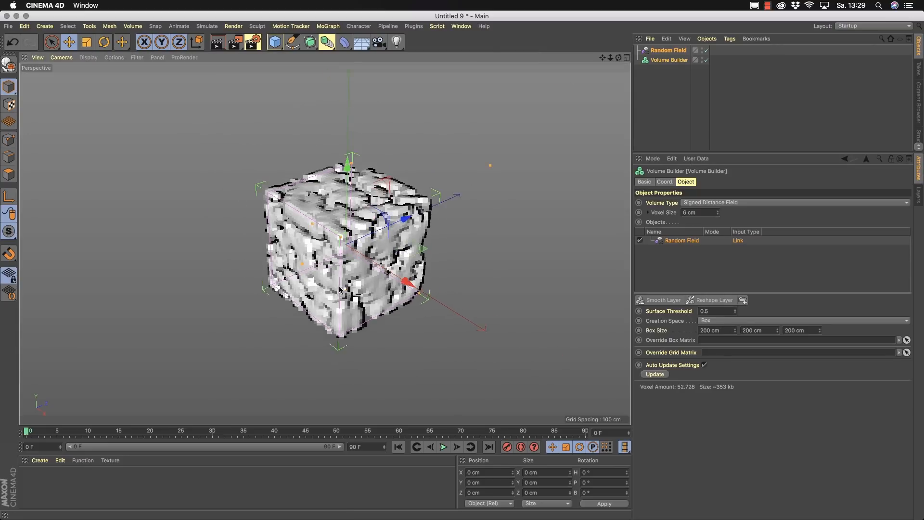
pyautogui.moveTo(736, 332); pyautogui.dragTo(891, 331)
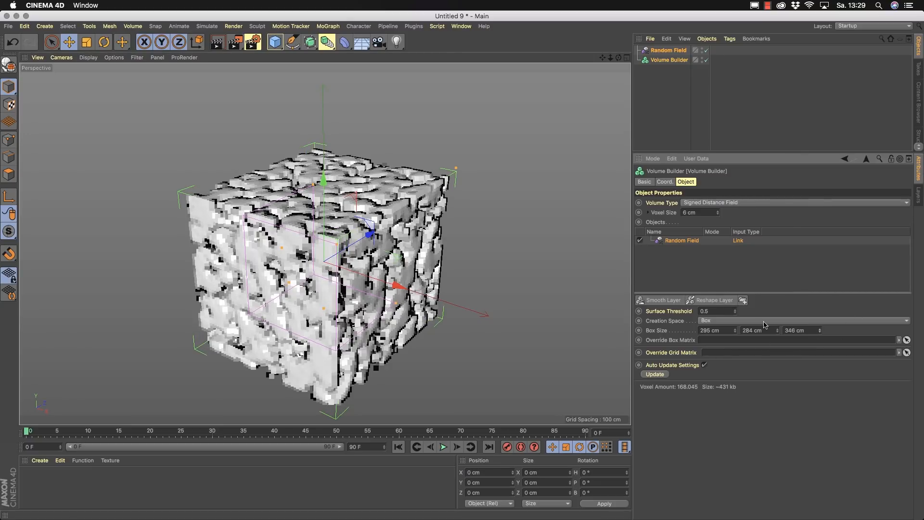
pyautogui.moveTo(735, 314); pyautogui.dragTo(737, 308)
pyautogui.keyDown('alt'); pyautogui.moveTo(336, 307); pyautogui.dragTo(331, 283); pyautogui.keyUp('alt')
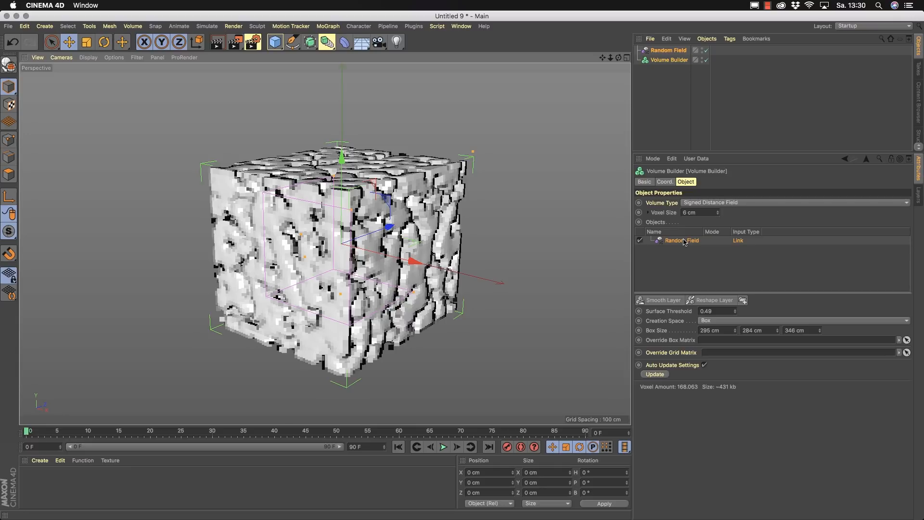
# - Try a Smooth Layer above the Random Field in the Volume Builder, and delete it
pyautogui.click(664, 301)
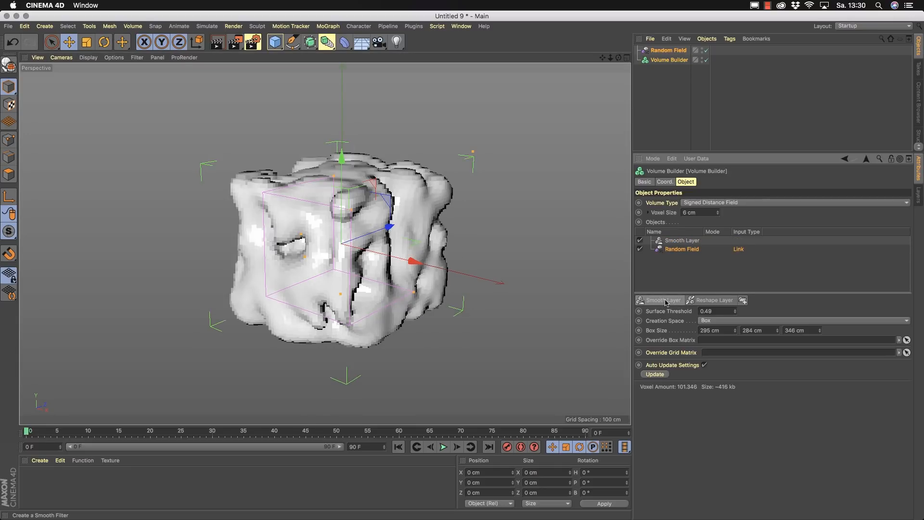
pyautogui.click(659, 242)
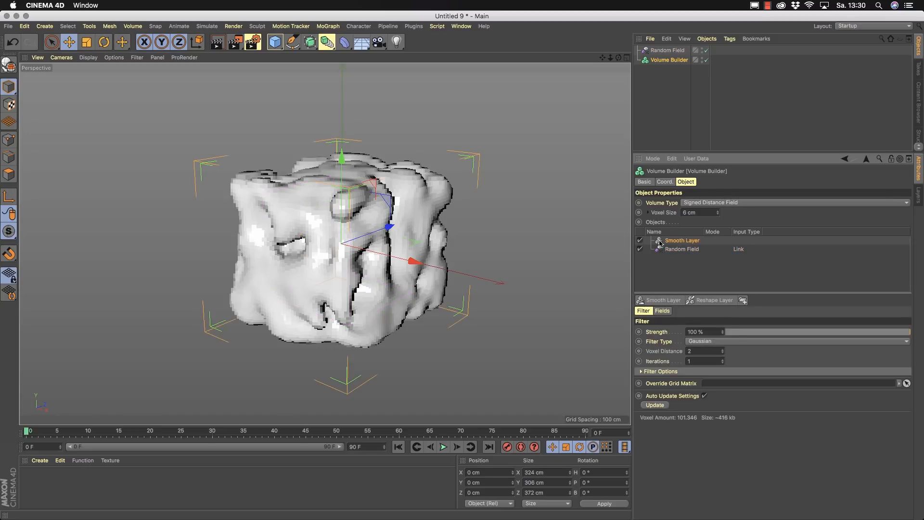
pyautogui.press('Delete')
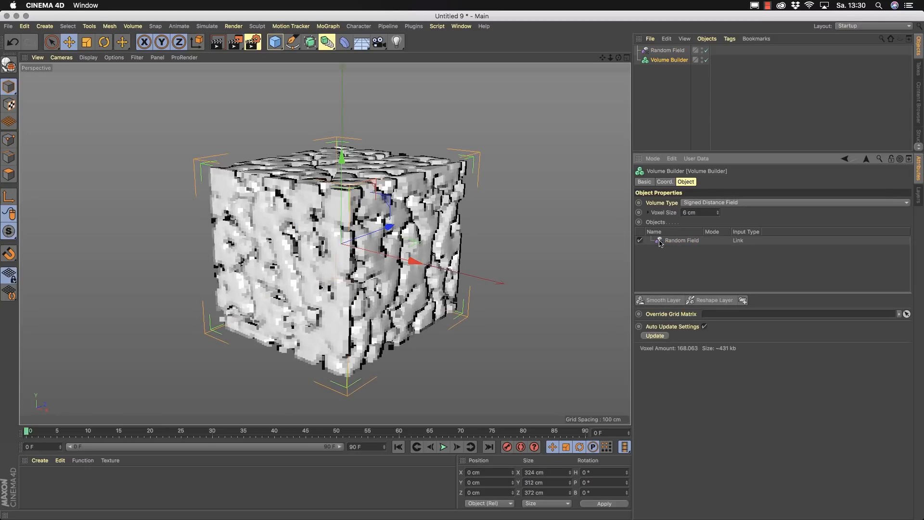
# - Refine the Volume Builder's voxel size to 3 cm
pyautogui.click(661, 242)
pyautogui.moveTo(696, 213); pyautogui.dragTo(662, 215)
pyautogui.write('3')
pyautogui.press('Return')
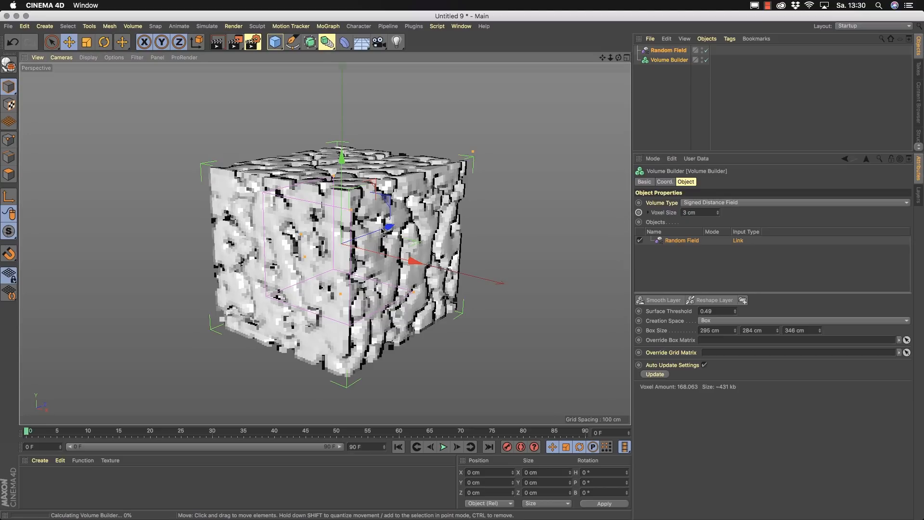
pyautogui.keyDown('alt'); pyautogui.moveTo(416, 234); pyautogui.dragTo(316, 252); pyautogui.keyUp('alt')
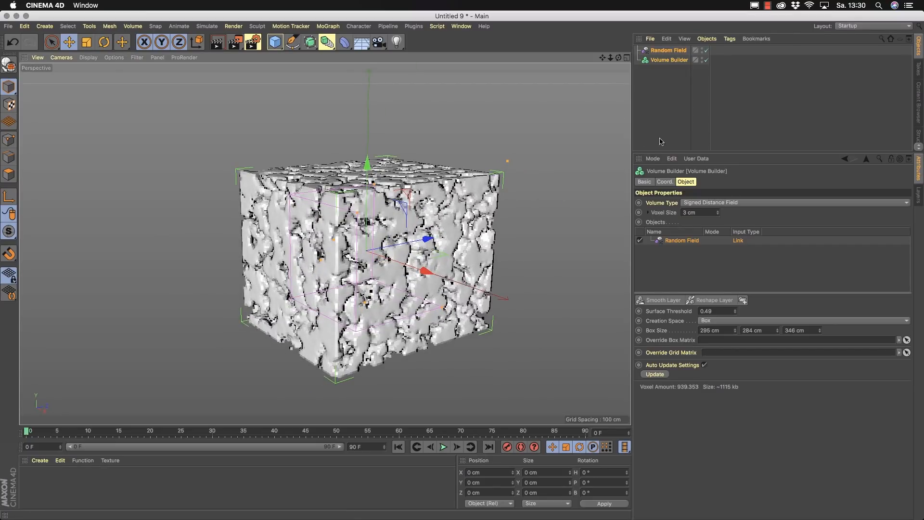
# - Add a Volume Mesher, make the Volume Builder its child, and select the mesher
pyautogui.click(132, 26)
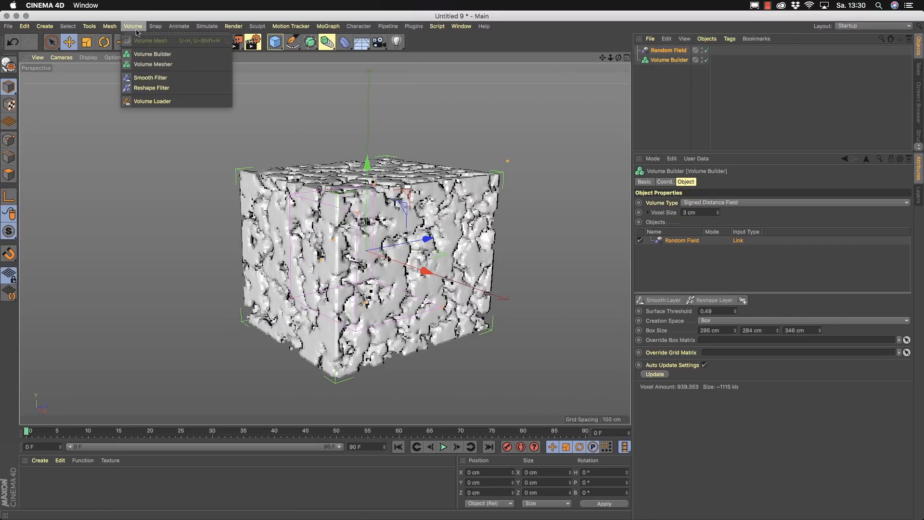
pyautogui.click(145, 61)
pyautogui.moveTo(668, 70); pyautogui.dragTo(671, 51)
pyautogui.click(670, 50)
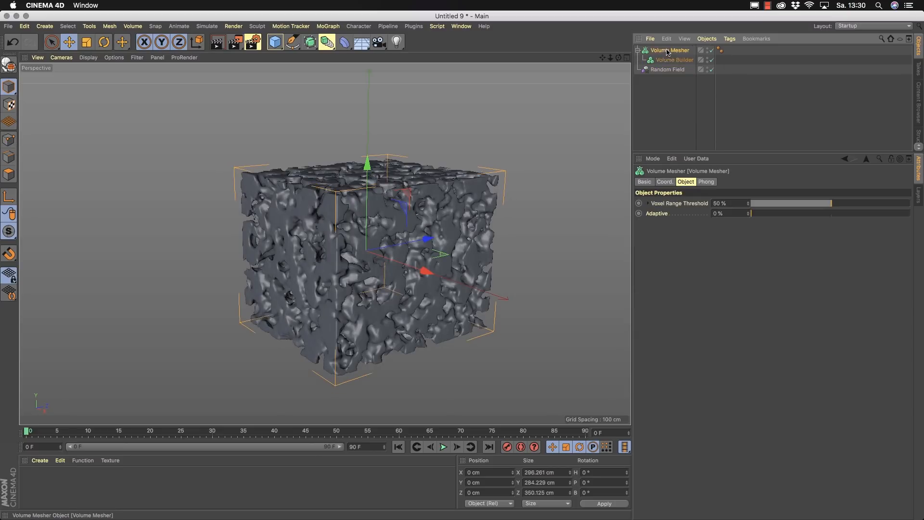
# - Examine the meshed noise cube's porous surface up close from several angles
pyautogui.scroll(3, 398, 265)
pyautogui.keyDown('alt'); pyautogui.moveTo(317, 277); pyautogui.dragTo(404, 276); pyautogui.keyUp('alt')
pyautogui.scroll(8, 282, 273)
pyautogui.moveTo(282, 274)
pyautogui.keyDown('alt'); pyautogui.mouseDown()
pyautogui.moveTo(325, 254)
pyautogui.moveTo(371, 286)
pyautogui.moveTo(335, 293)
pyautogui.moveTo(282, 274)
pyautogui.moveTo(282, 264)
pyautogui.moveTo(281, 273)
pyautogui.moveTo(309, 278)
pyautogui.moveTo(293, 275)
pyautogui.mouseUp(); pyautogui.keyUp('alt')
pyautogui.keyDown('alt'); pyautogui.moveTo(380, 267); pyautogui.dragTo(316, 273); pyautogui.keyUp('alt')
pyautogui.keyDown('alt'); pyautogui.moveTo(317, 273); pyautogui.dragTo(283, 274, button='right'); pyautogui.keyUp('alt')
pyautogui.keyDown('alt'); pyautogui.moveTo(381, 270); pyautogui.dragTo(337, 270, button='right'); pyautogui.keyUp('alt')
pyautogui.keyDown('alt'); pyautogui.moveTo(326, 244); pyautogui.dragTo(373, 276); pyautogui.keyUp('alt')
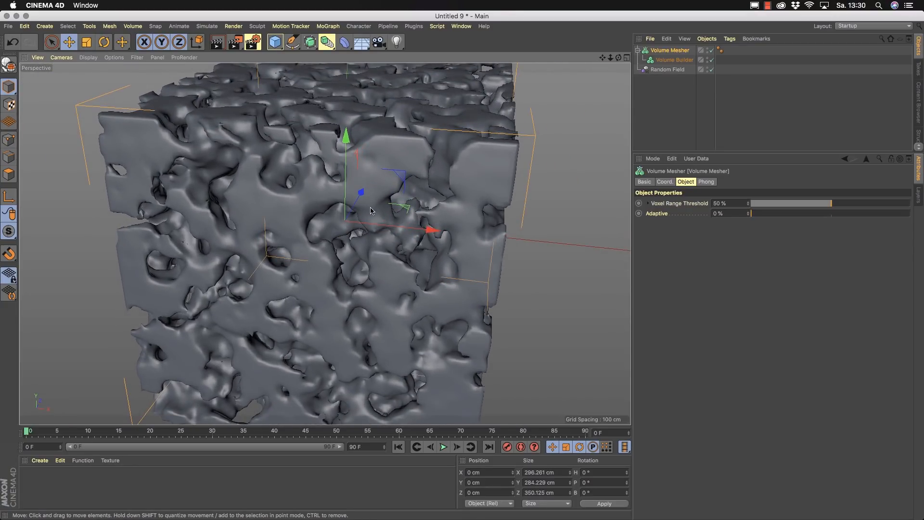
# - Switch the Volume Builder's volume type to Fog
pyautogui.click(681, 61)
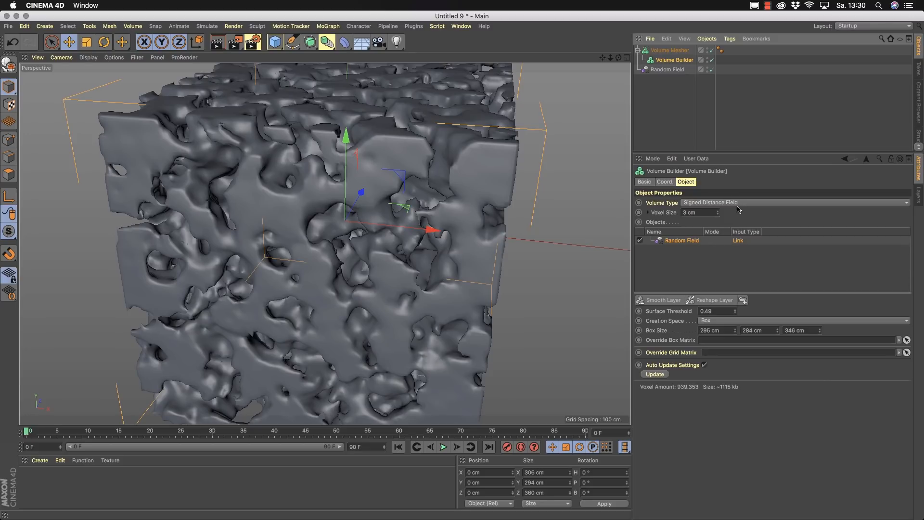
pyautogui.click(738, 203)
pyautogui.click(716, 223)
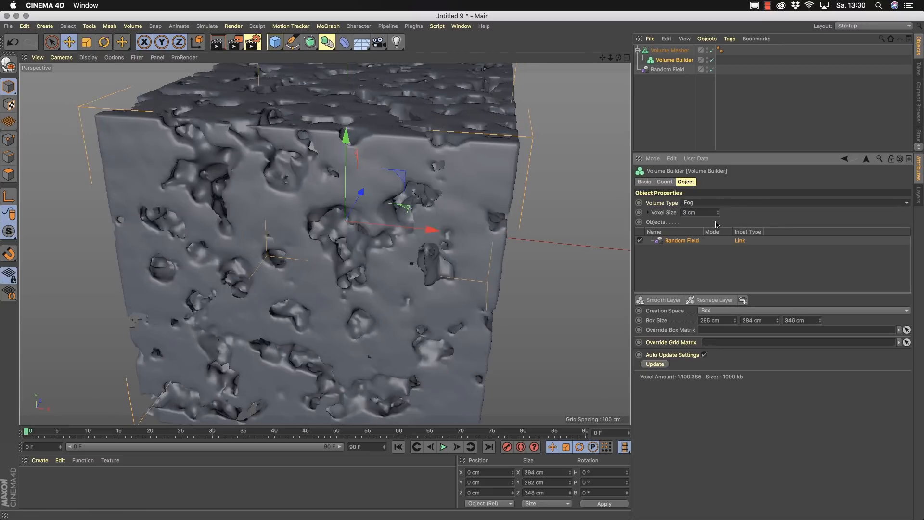
# - Disable the Volume Mesher temporarily to examine the raw fog volume, and enable it again
pyautogui.click(712, 50)
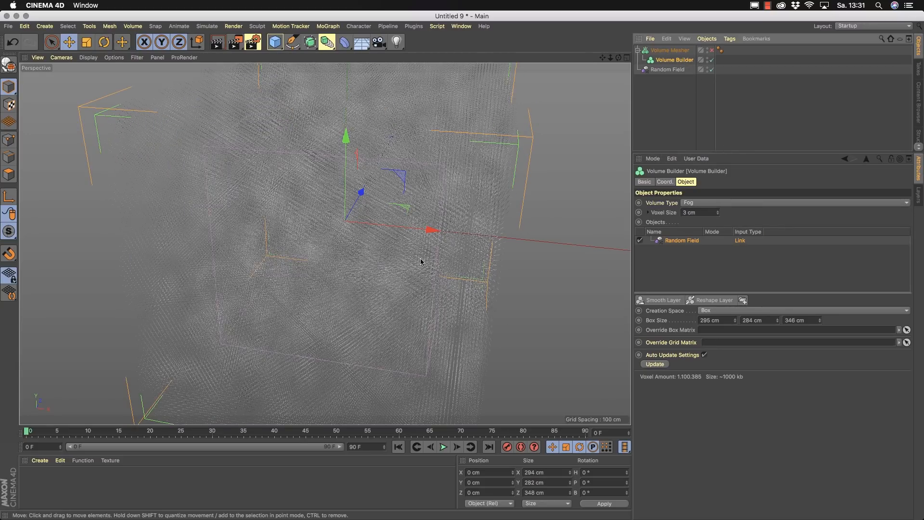
pyautogui.keyDown('alt'); pyautogui.moveTo(420, 258); pyautogui.dragTo(369, 265, button='right'); pyautogui.keyUp('alt')
pyautogui.keyDown('alt'); pyautogui.moveTo(369, 265); pyautogui.dragTo(364, 215); pyautogui.keyUp('alt')
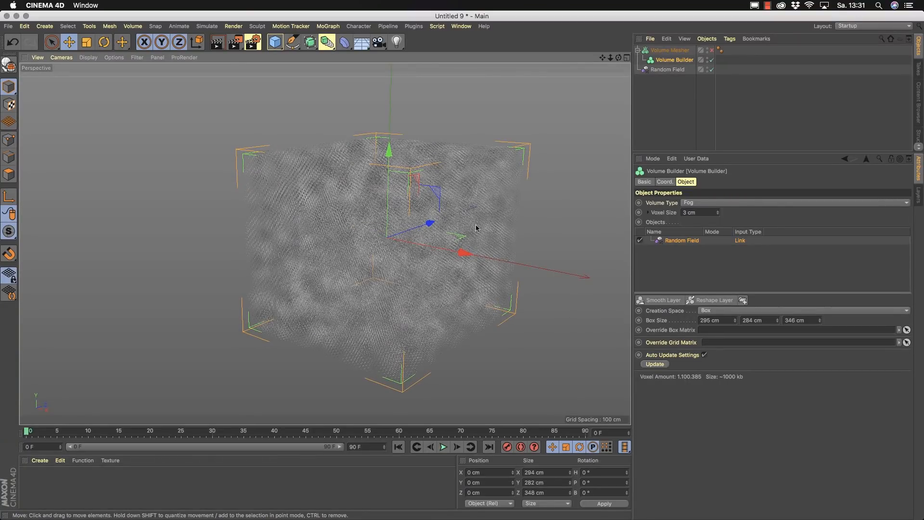
pyautogui.click(712, 51)
# - Raise the Volume Mesher's Voxel Range Threshold to 60 % and check the mesh from several sides
pyautogui.click(670, 50)
pyautogui.keyDown('alt'); pyautogui.moveTo(381, 259); pyautogui.dragTo(466, 204); pyautogui.keyUp('alt')
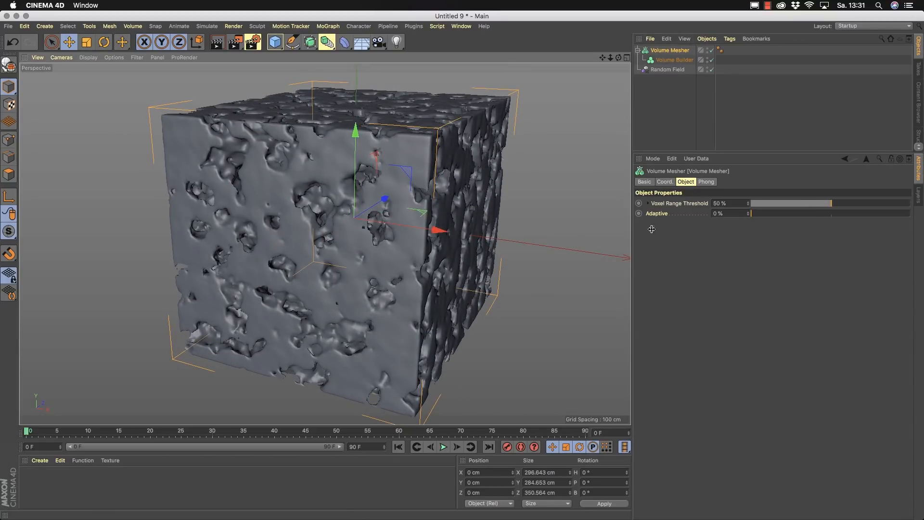
pyautogui.moveTo(831, 205)
pyautogui.mouseDown()
pyautogui.moveTo(823, 206)
pyautogui.moveTo(847, 204)
pyautogui.mouseUp()
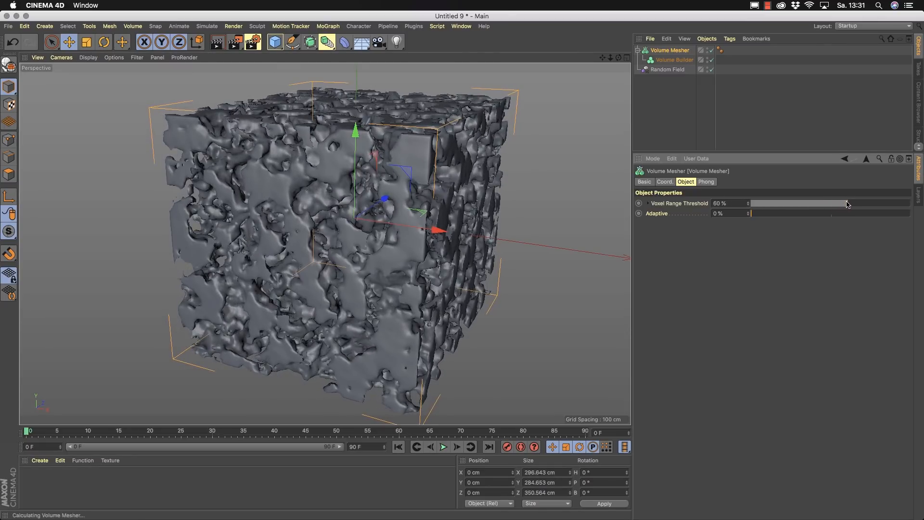
pyautogui.moveTo(336, 225)
pyautogui.keyDown('alt'); pyautogui.mouseDown()
pyautogui.moveTo(502, 240)
pyautogui.moveTo(495, 294)
pyautogui.moveTo(426, 293)
pyautogui.moveTo(311, 231)
pyautogui.moveTo(337, 217)
pyautogui.mouseUp(); pyautogui.keyUp('alt')
pyautogui.keyDown('alt'); pyautogui.moveTo(293, 210); pyautogui.dragTo(403, 188, button='right'); pyautogui.keyUp('alt')
pyautogui.keyDown('alt'); pyautogui.moveTo(430, 263); pyautogui.dragTo(402, 240); pyautogui.keyUp('alt')
pyautogui.keyDown('alt'); pyautogui.moveTo(402, 241); pyautogui.dragTo(332, 224, button='right'); pyautogui.keyUp('alt')
pyautogui.keyDown('alt'); pyautogui.moveTo(332, 224); pyautogui.dragTo(372, 249); pyautogui.keyUp('alt')
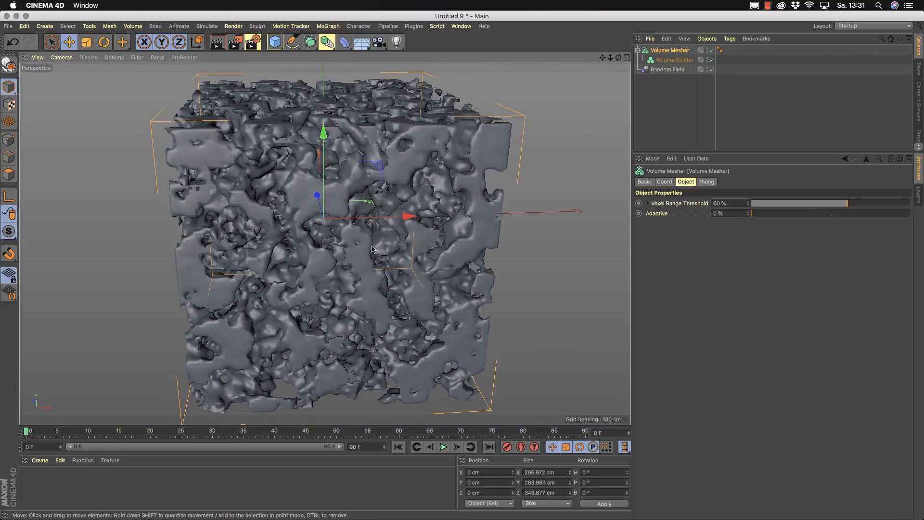
pyautogui.click(652, 62)
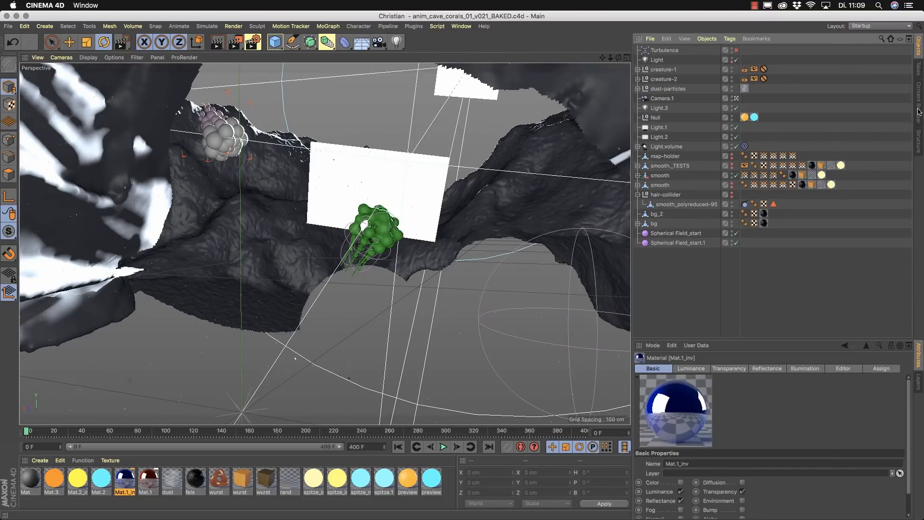
# - Browse the Content Browser presets to the 01 Scenes folder of the Fields example scenes under Broadcast
pyautogui.click(914, 110)
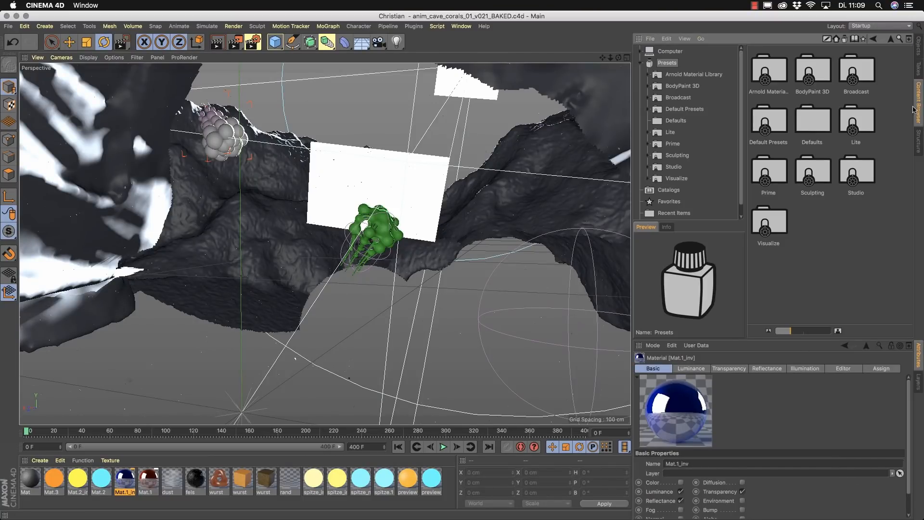
pyautogui.click(647, 98)
pyautogui.click(656, 121)
pyautogui.click(663, 132)
pyautogui.click(687, 133)
pyautogui.doubleClick(770, 85)
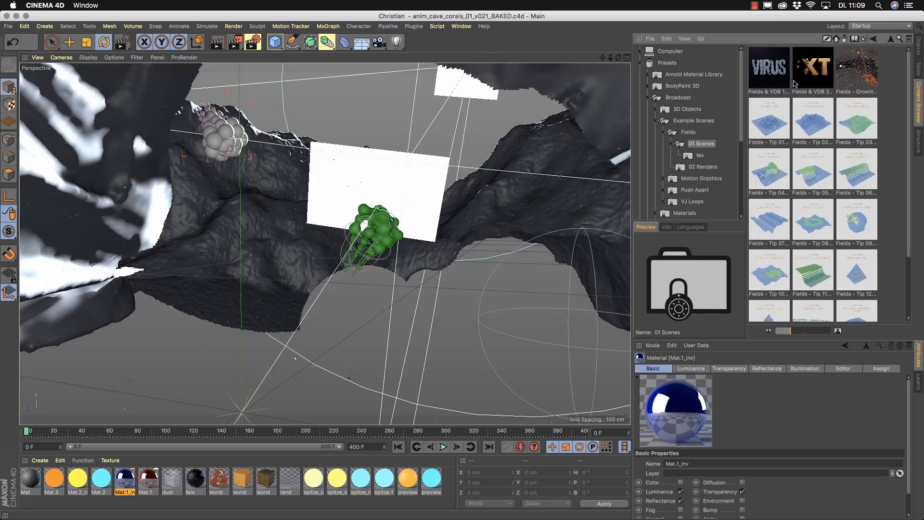